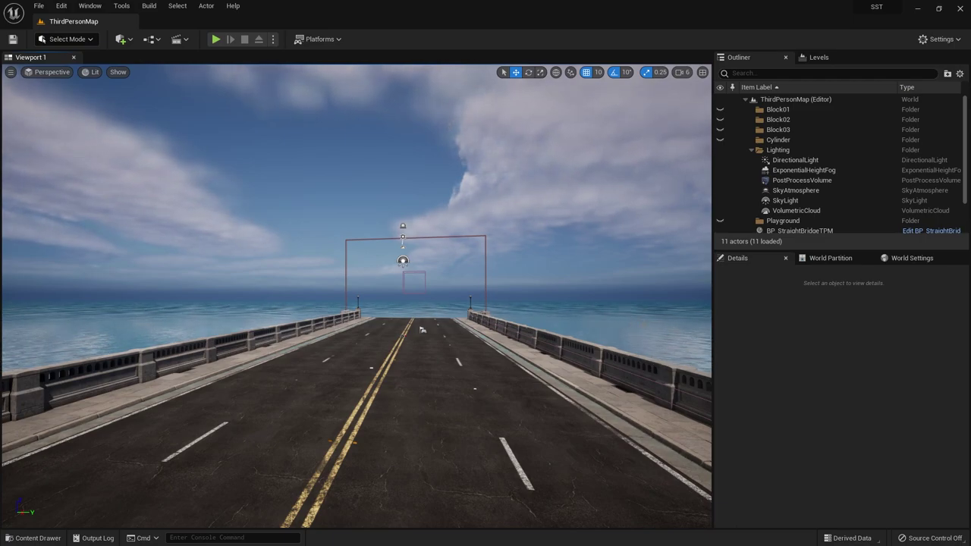
- Lower the viewport camera toward the water under the bridge, then minimize the editor
right_drag(423, 328, 421, 314)
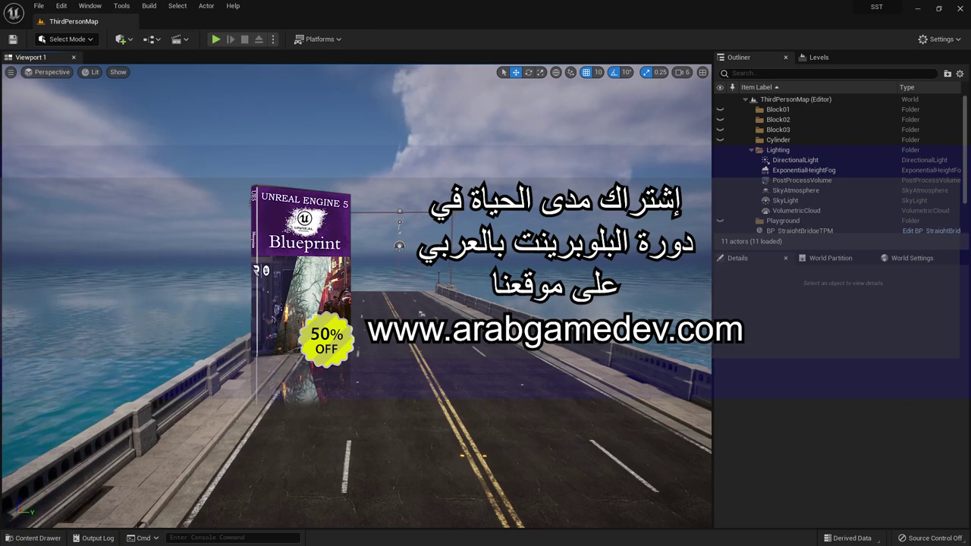
click(917, 7)
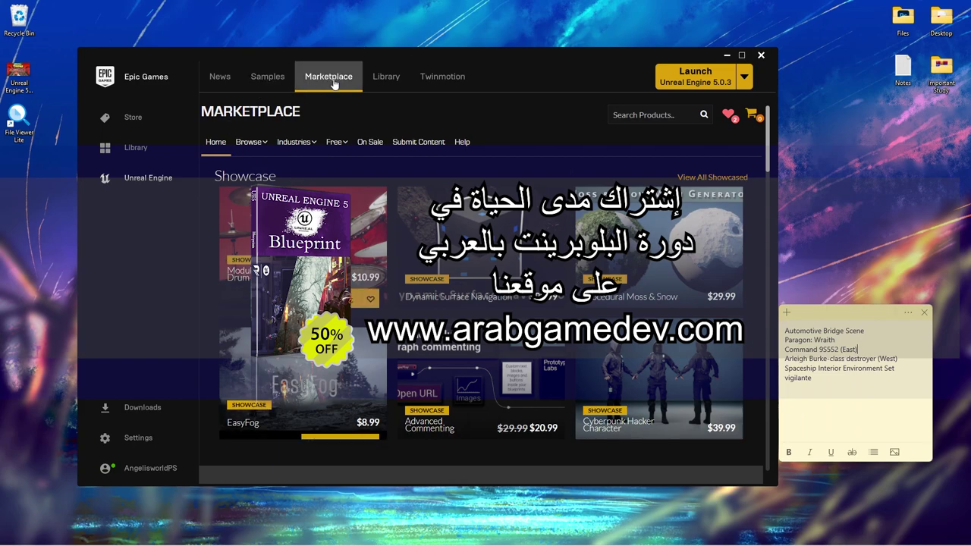
- Search the Marketplace for 'vigilante'
click(663, 114)
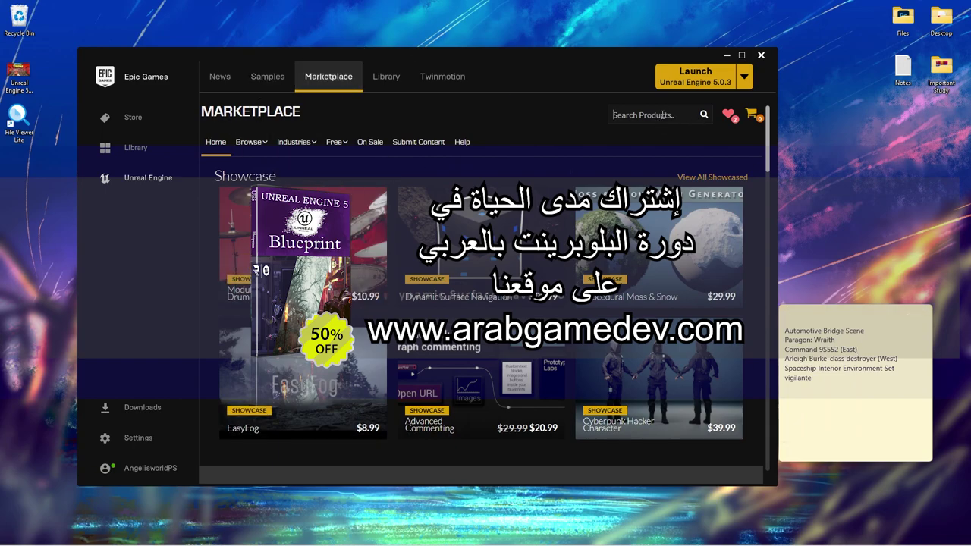
text(vi)
text(gilante)
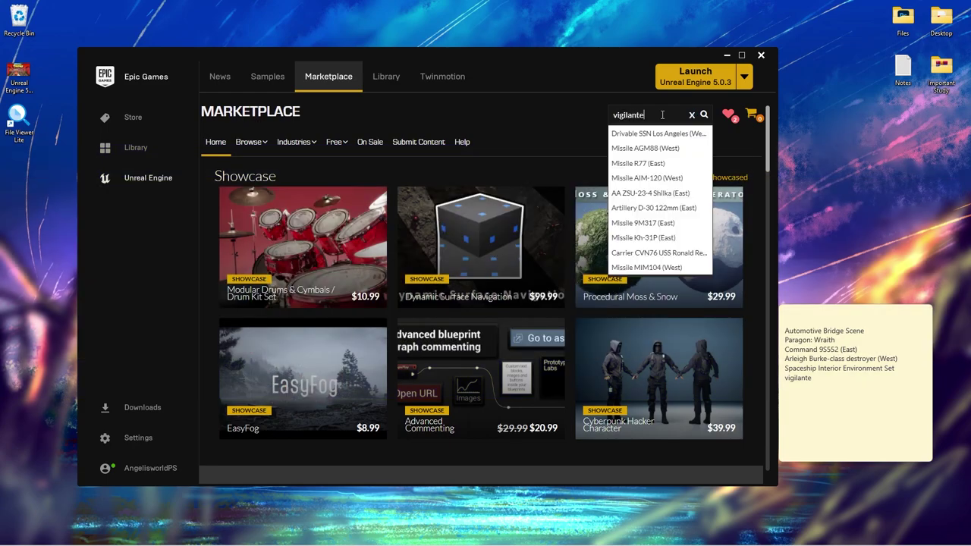
key(Return)
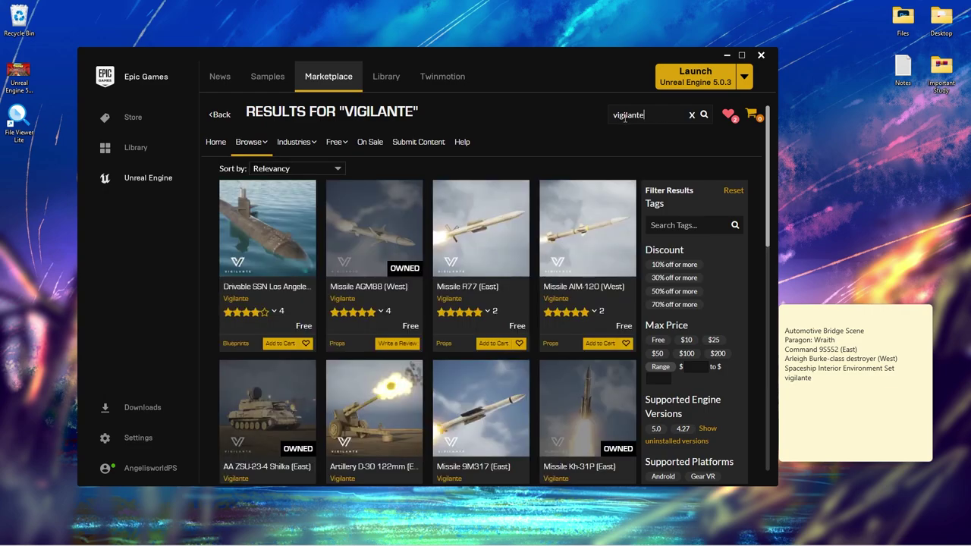
double_click(627, 115)
key(ctrl+c)
click(622, 136)
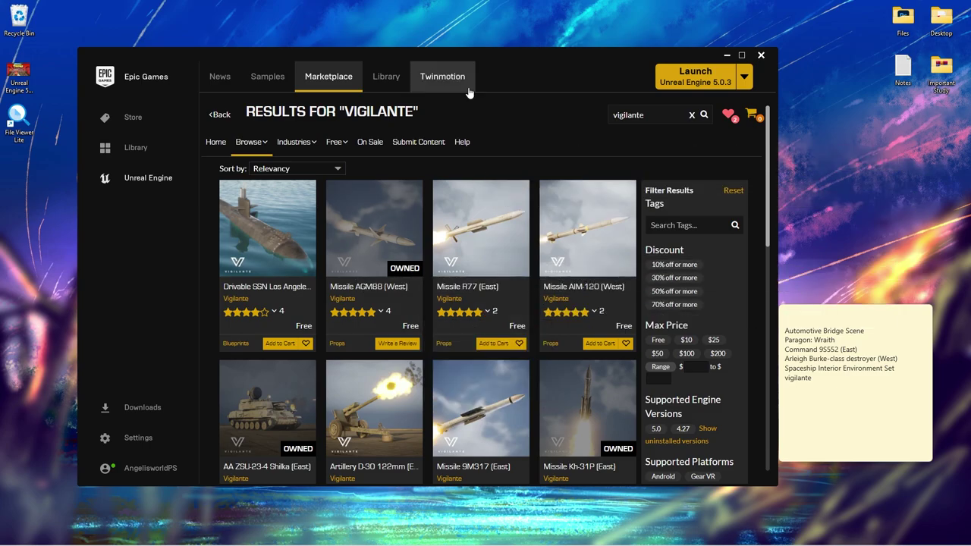
- Maximize the launcher, browse the results and open the Vigilante seller profile
double_click(475, 57)
scroll(713, 357, down, 4)
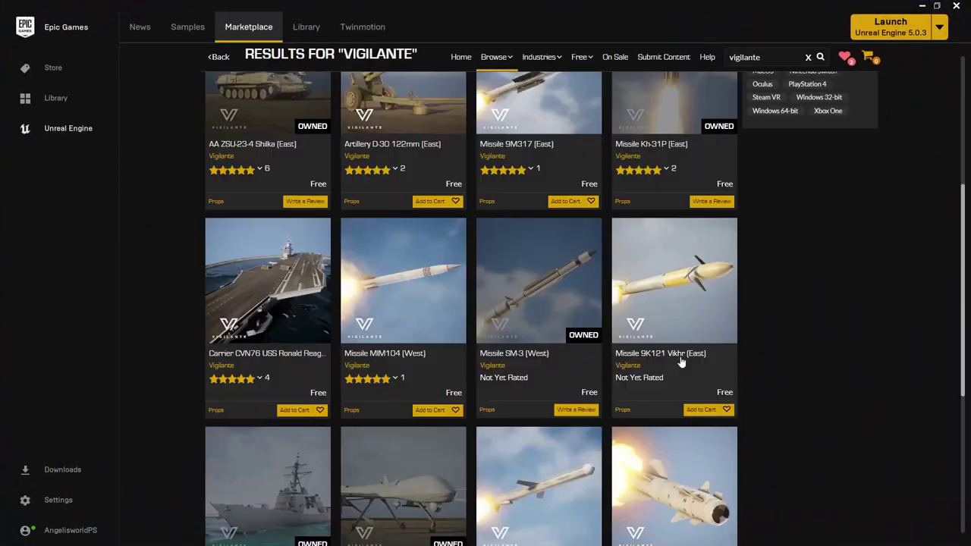
scroll(590, 349, down, 5)
scroll(484, 375, up, 2)
scroll(483, 375, up, 8)
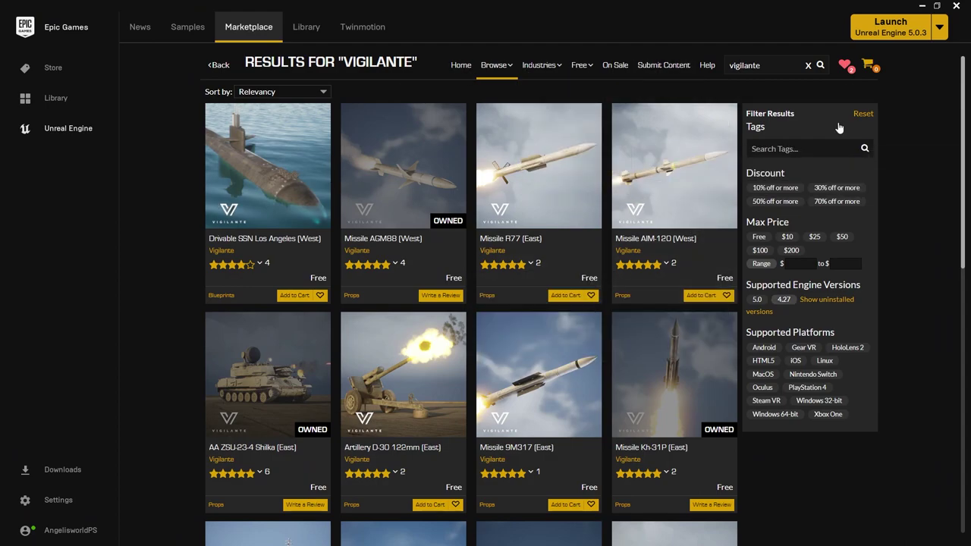
click(600, 263)
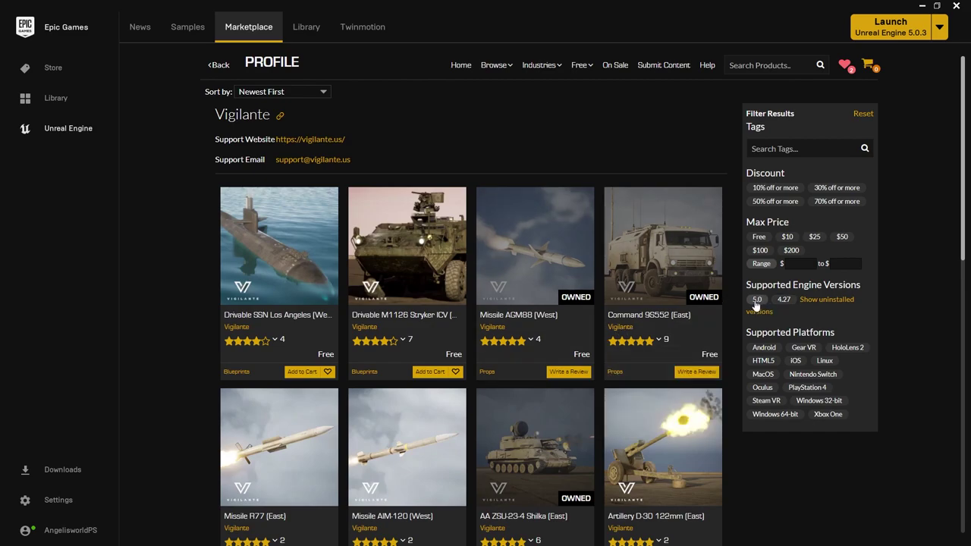
- Filter Vigilante's products to engine version 5.0 and browse the grid
click(756, 299)
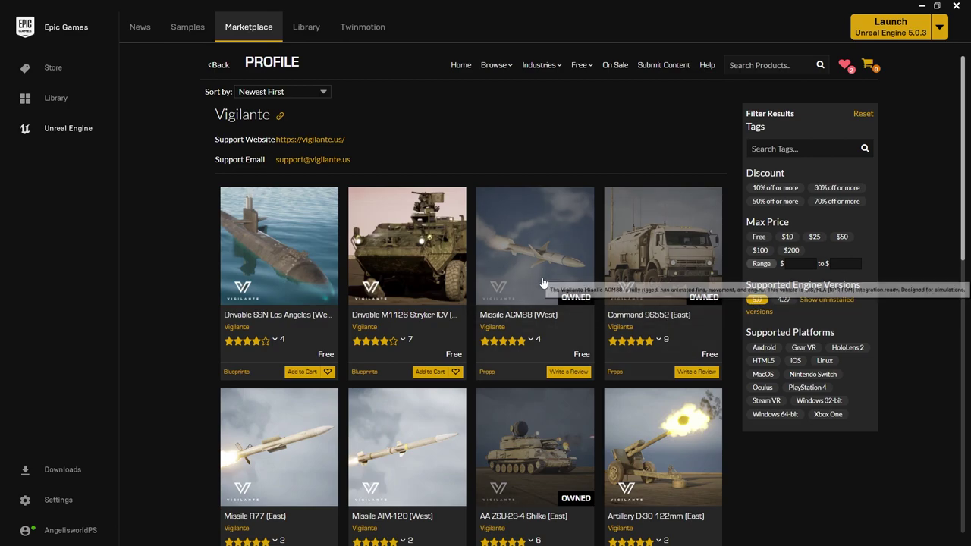
scroll(474, 254, down, 1)
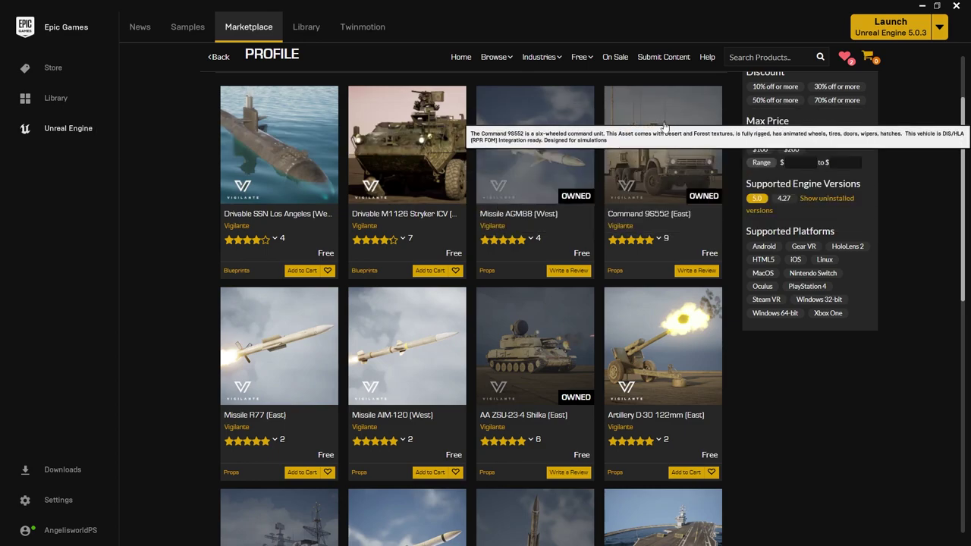
scroll(561, 395, down, 1)
scroll(515, 238, down, 2)
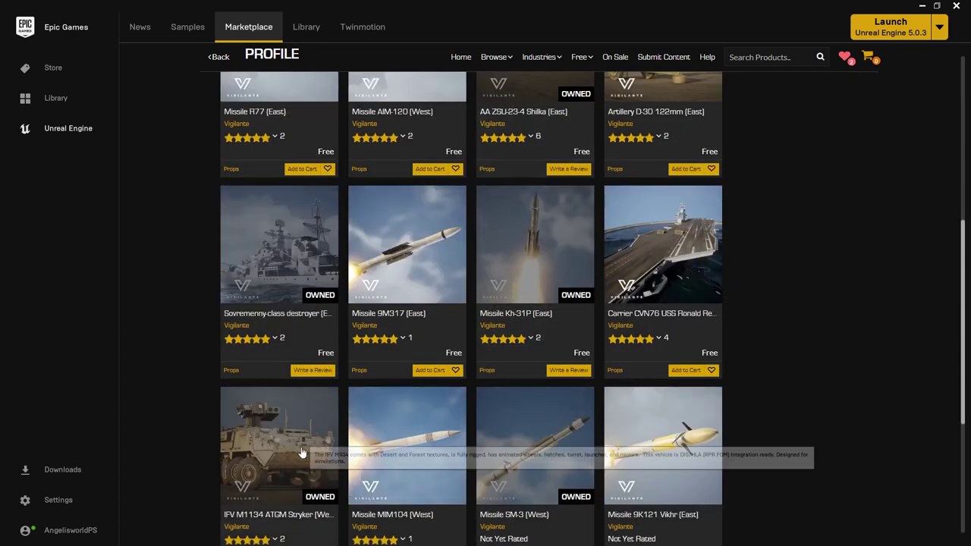
scroll(494, 433, down, 3)
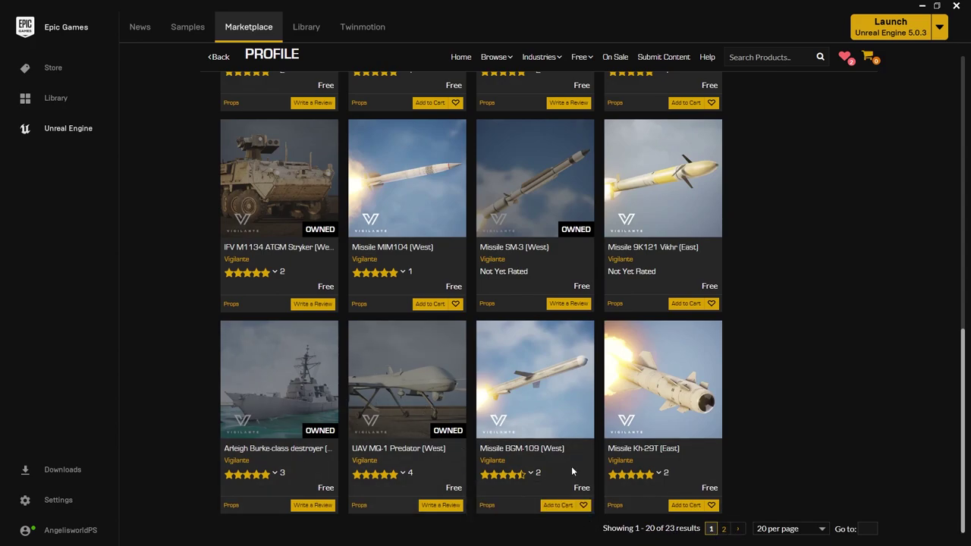
scroll(561, 394, up, 6)
scroll(523, 303, up, 2)
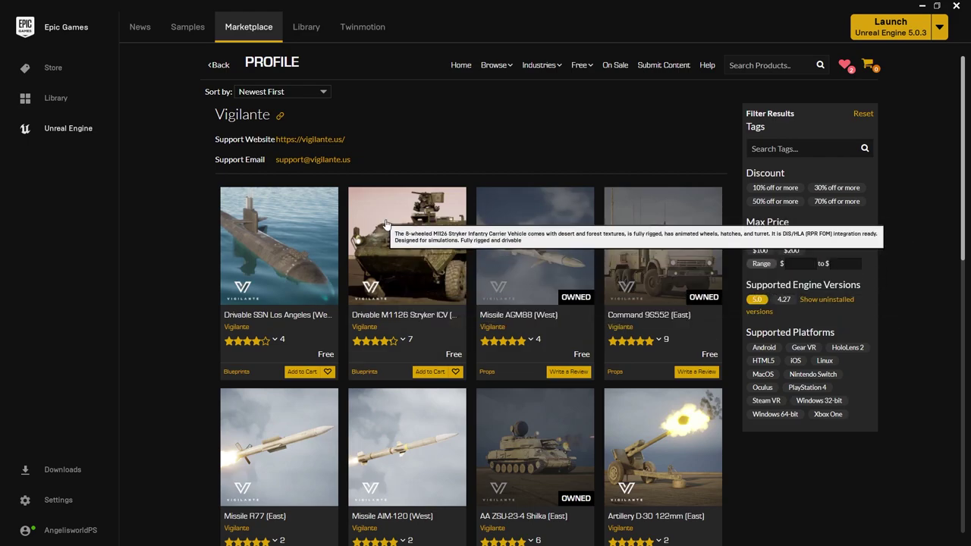
- Claim the free Drivable M1126 Stryker ICV (West) asset
click(392, 279)
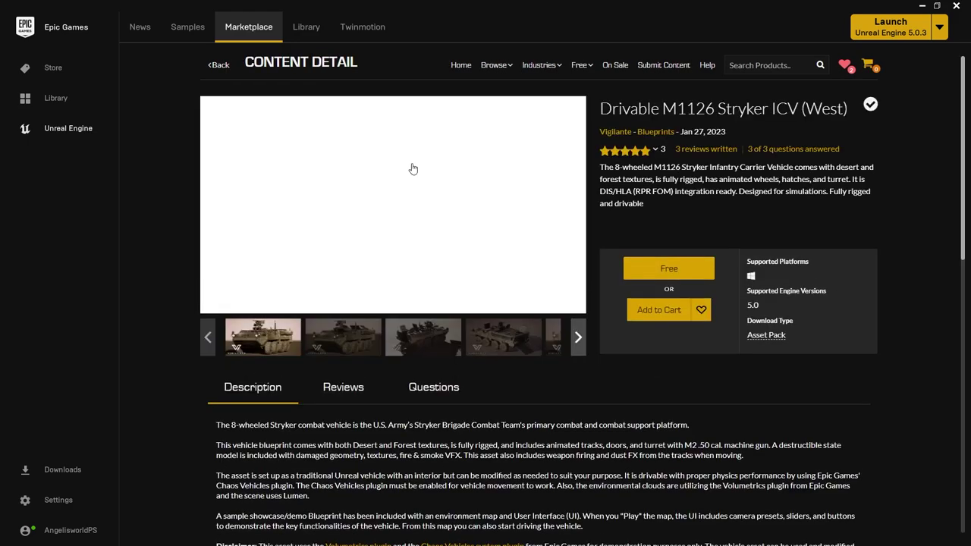
click(670, 273)
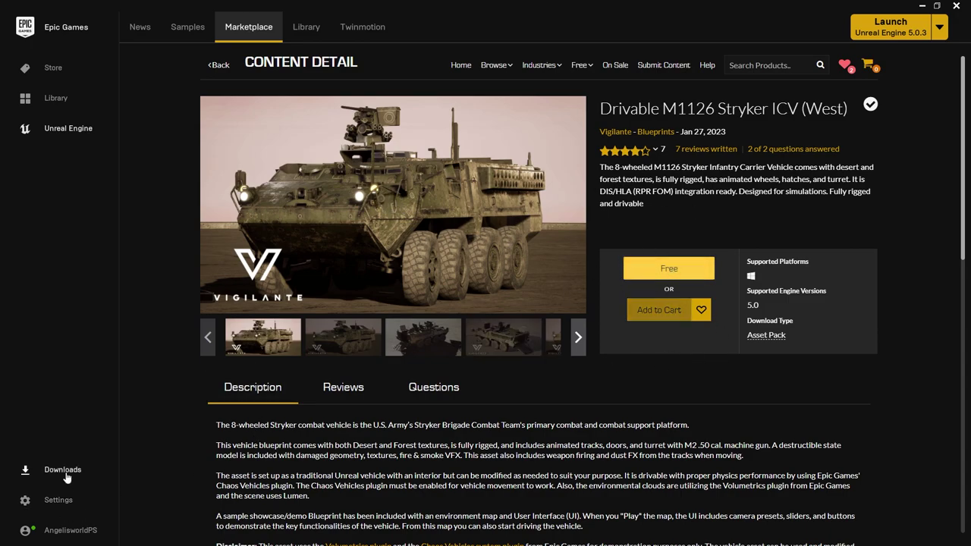
click(668, 275)
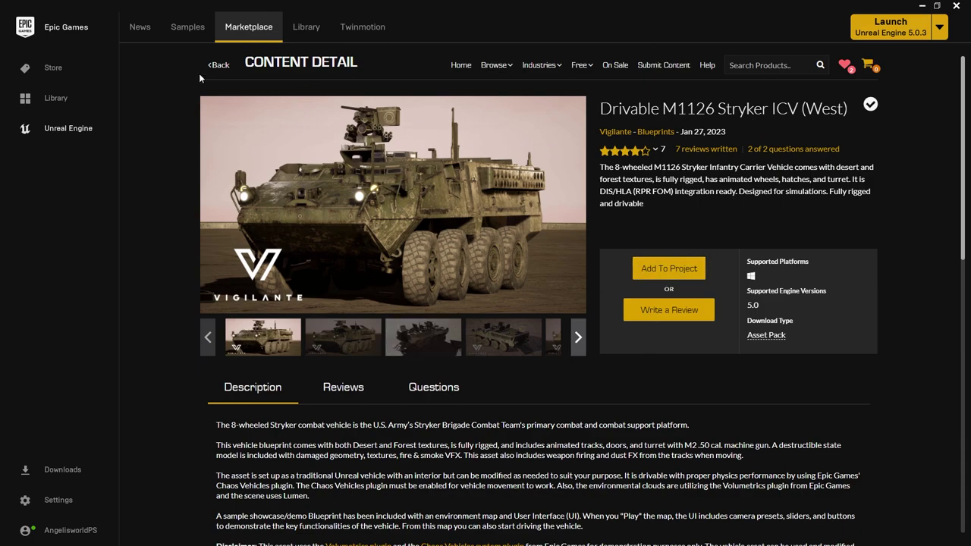
- Launch Unreal Engine 5.0.3 and create a Third Person project named MF
click(306, 29)
click(198, 132)
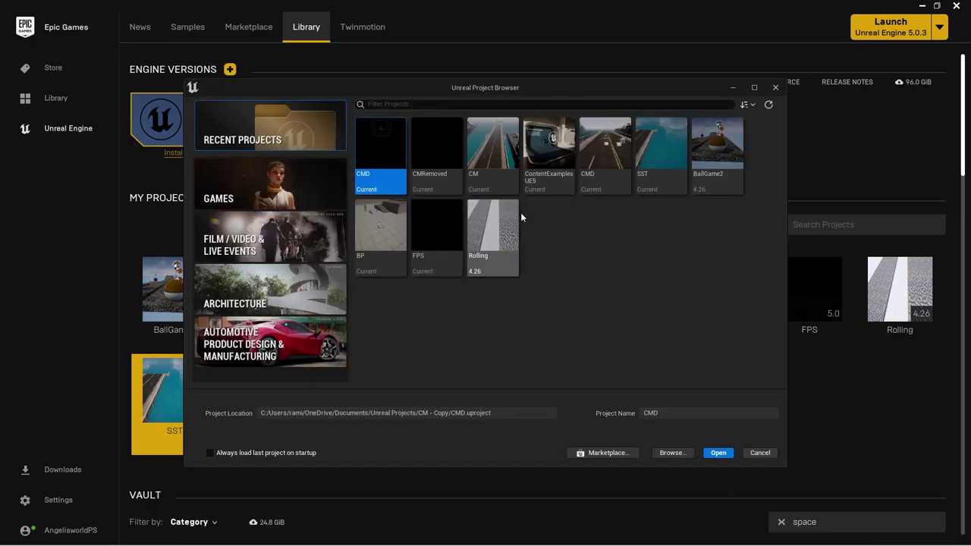
click(303, 176)
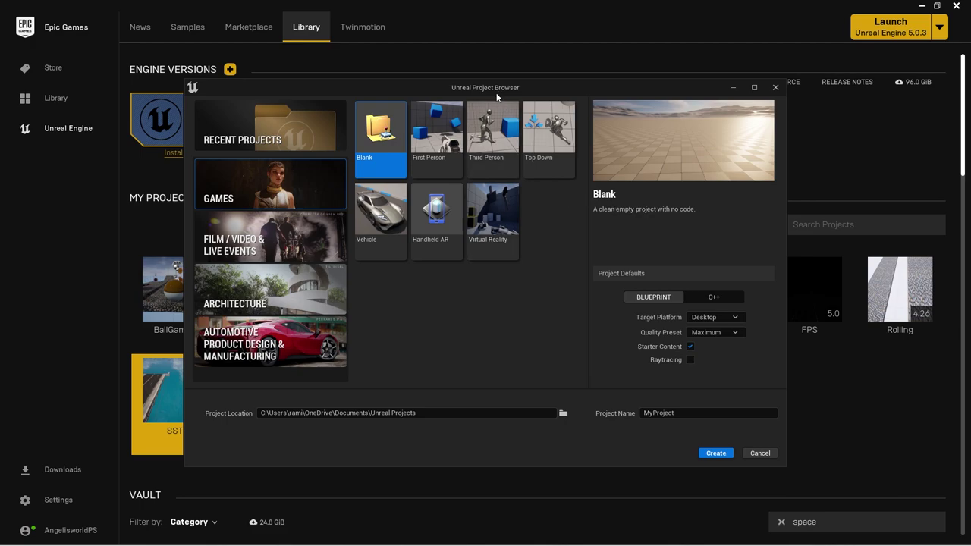
drag(495, 94, 537, 90)
click(536, 129)
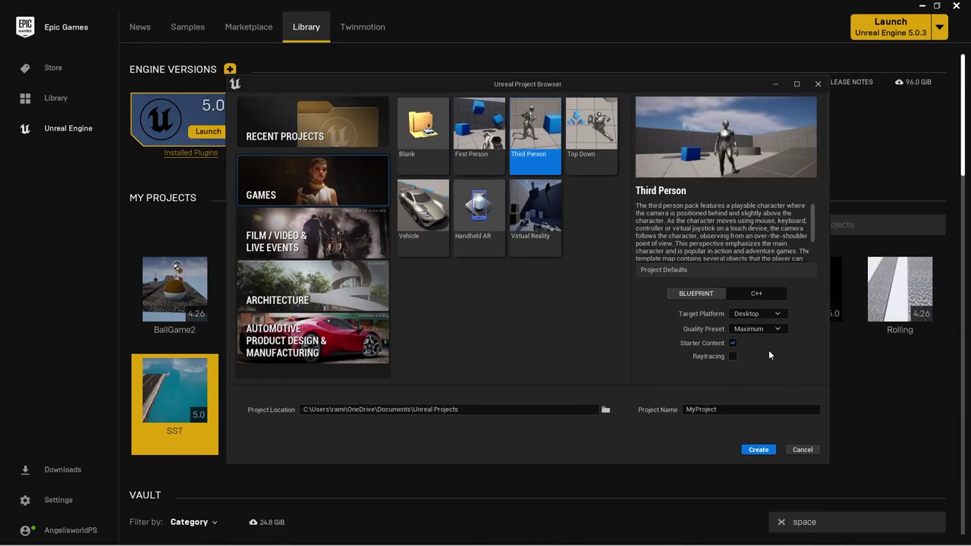
double_click(701, 410)
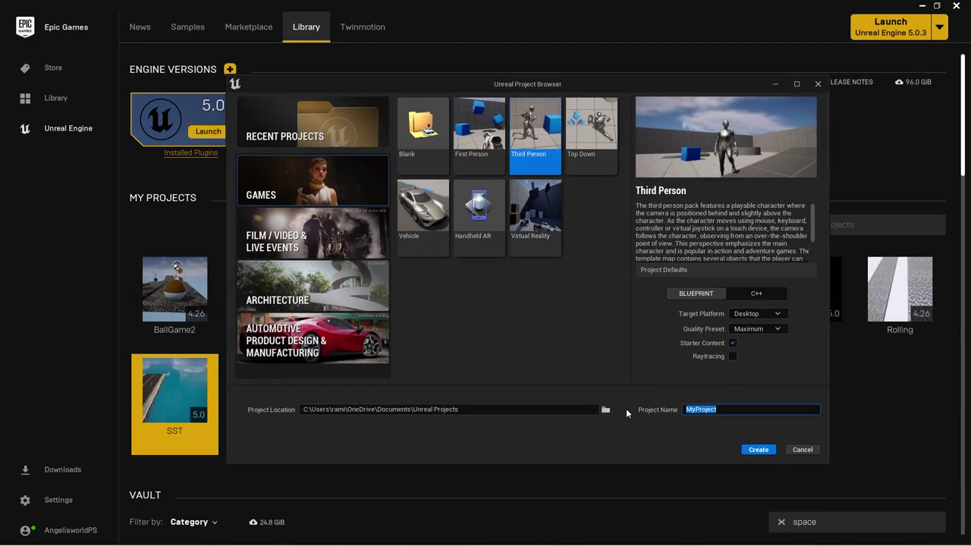
text(MF)
click(759, 449)
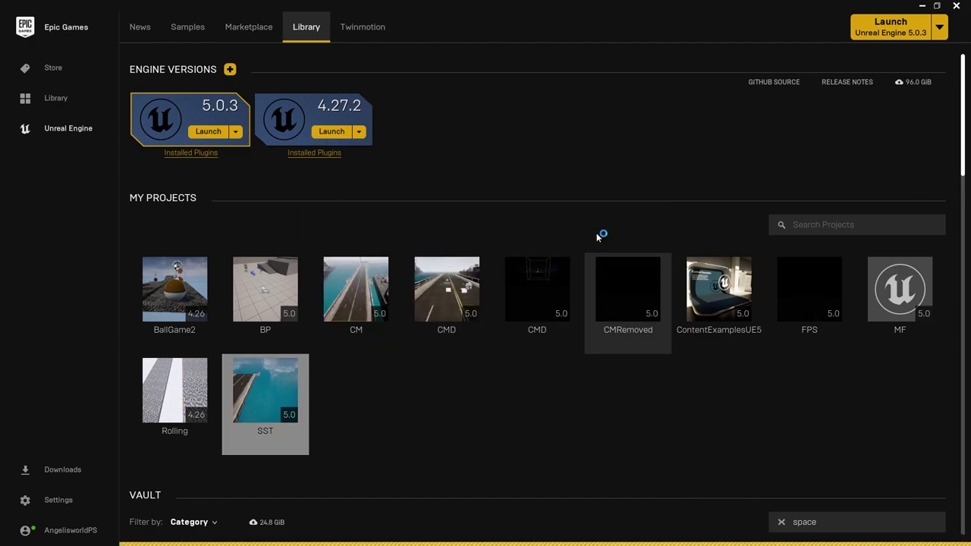
- Return to the launcher's Marketplace with 'vigilante' pasted into the search
drag(624, 3, 578, 51)
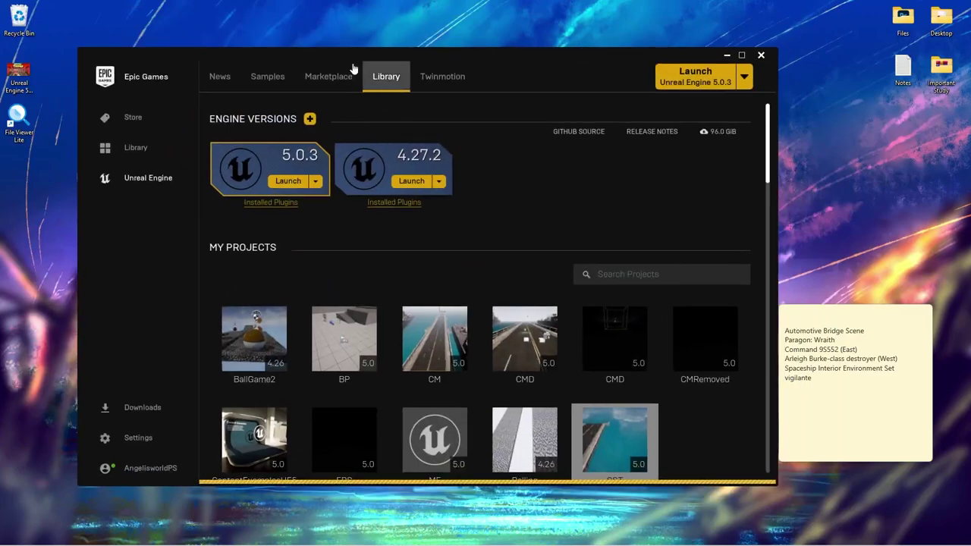
click(329, 76)
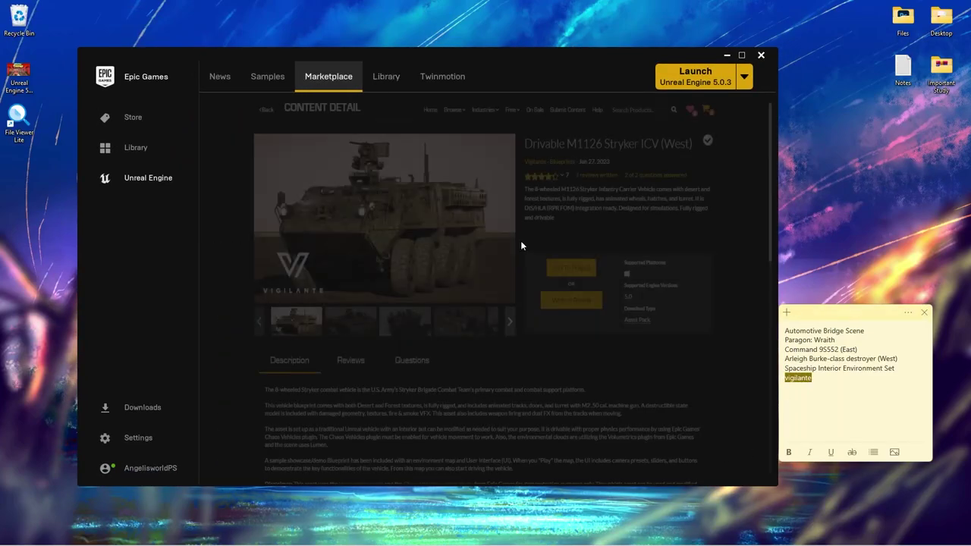
click(654, 114)
key(ctrl+v)
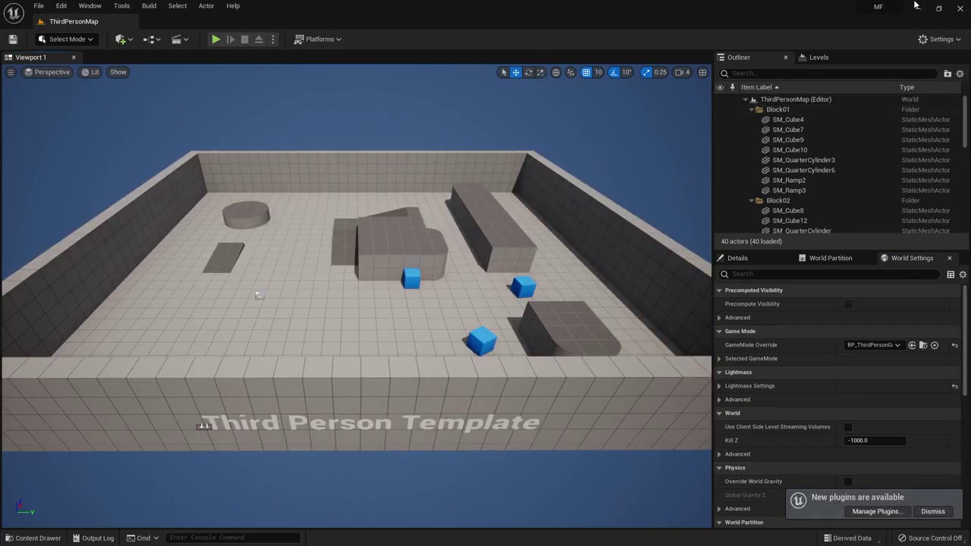
click(916, 6)
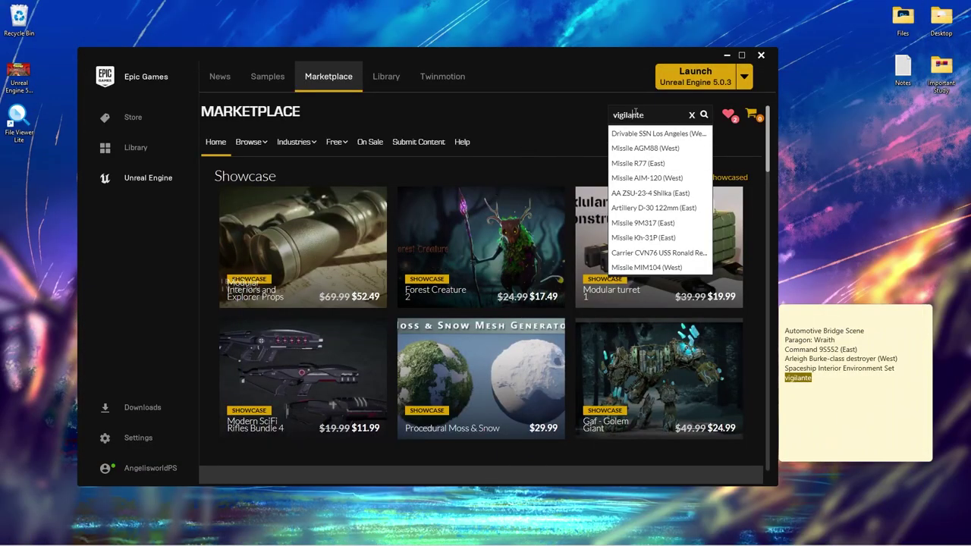
- Open the Vigilante seller profile filtered to engine 5.0 in a maximized launcher
key(Return)
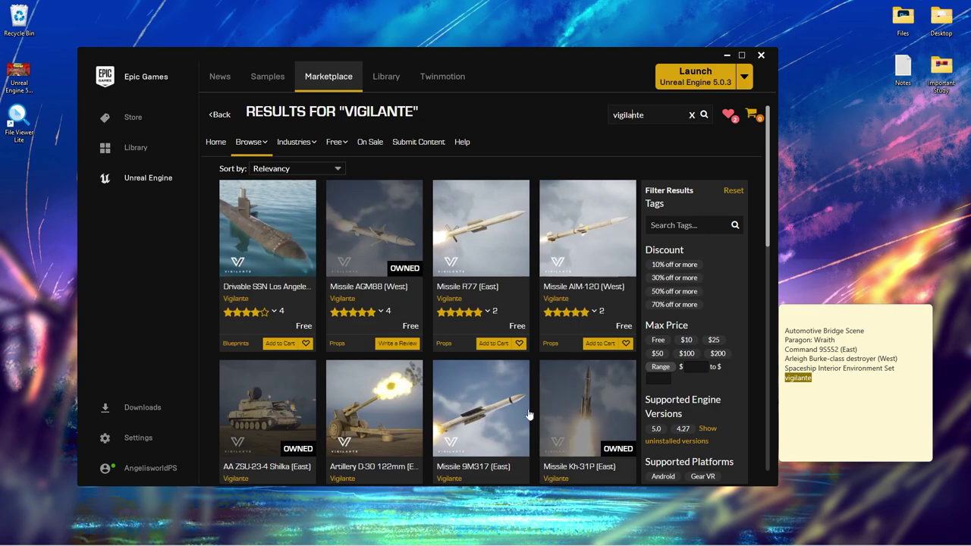
click(656, 430)
click(480, 310)
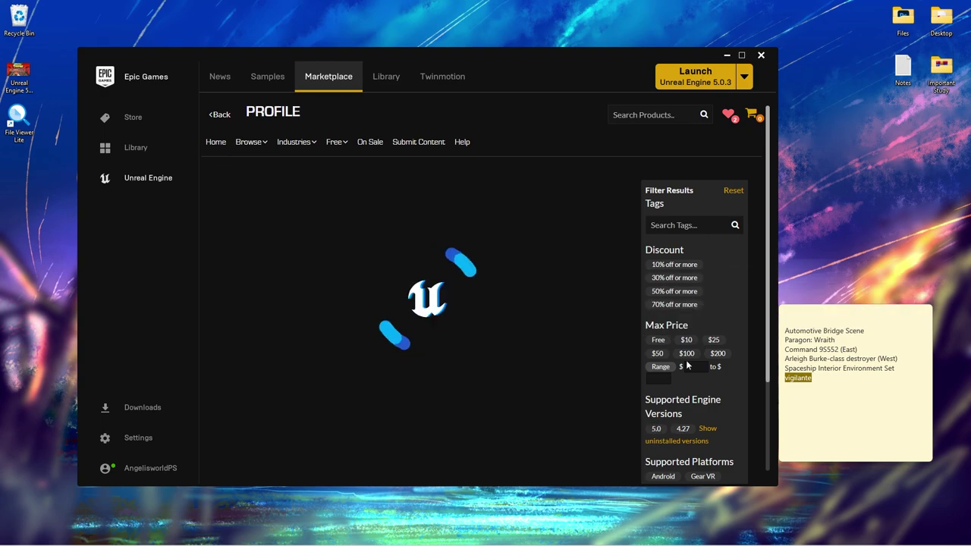
click(657, 430)
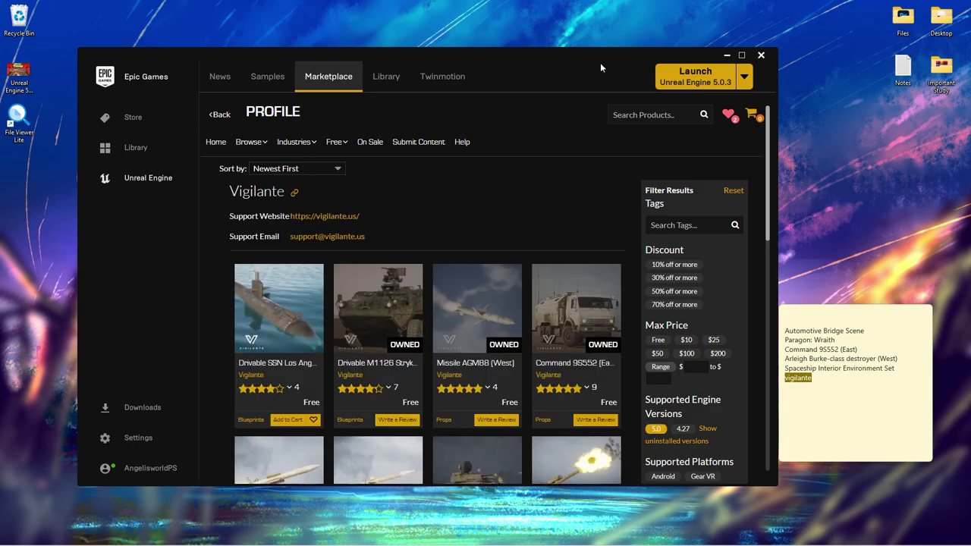
double_click(591, 60)
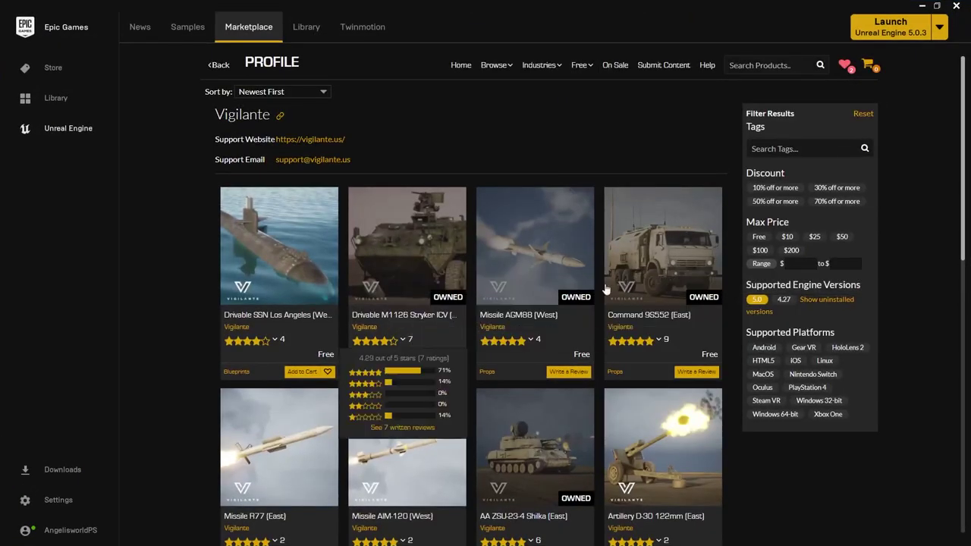
- Add the Command 9S552 (East) pack to the MF project
click(635, 271)
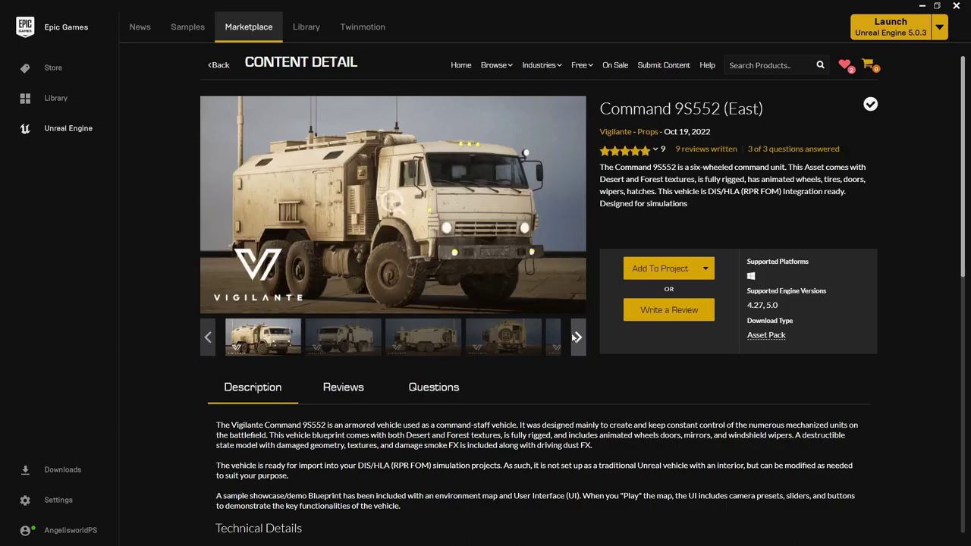
click(645, 268)
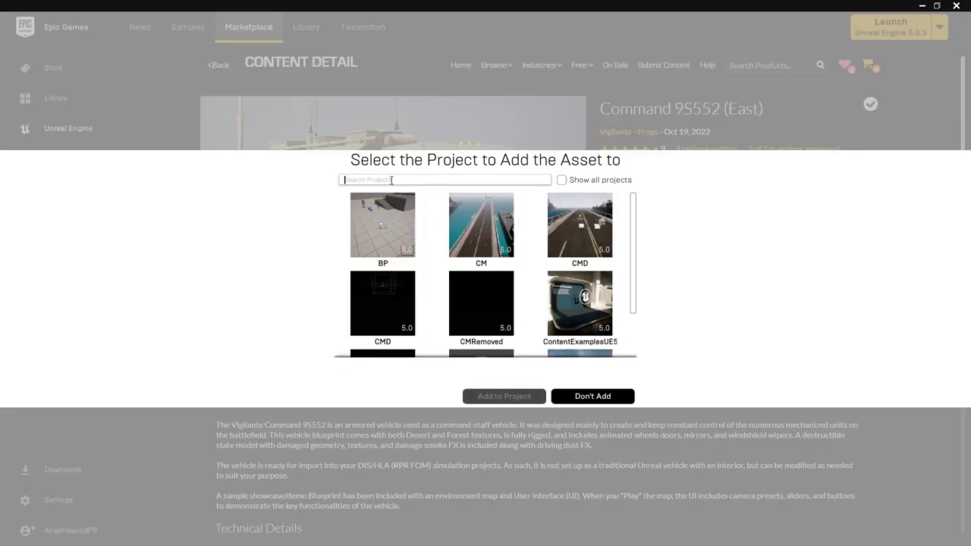
text(MF)
click(372, 225)
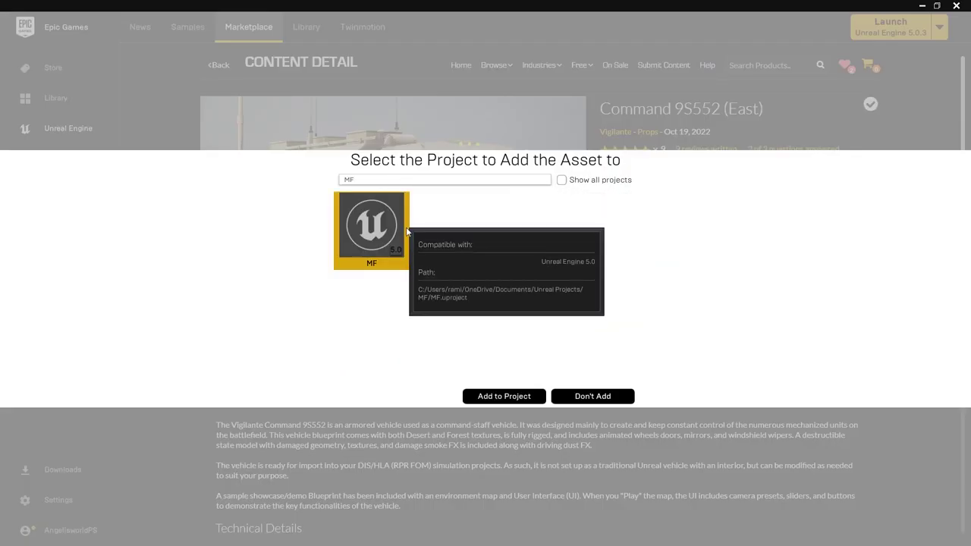
click(504, 396)
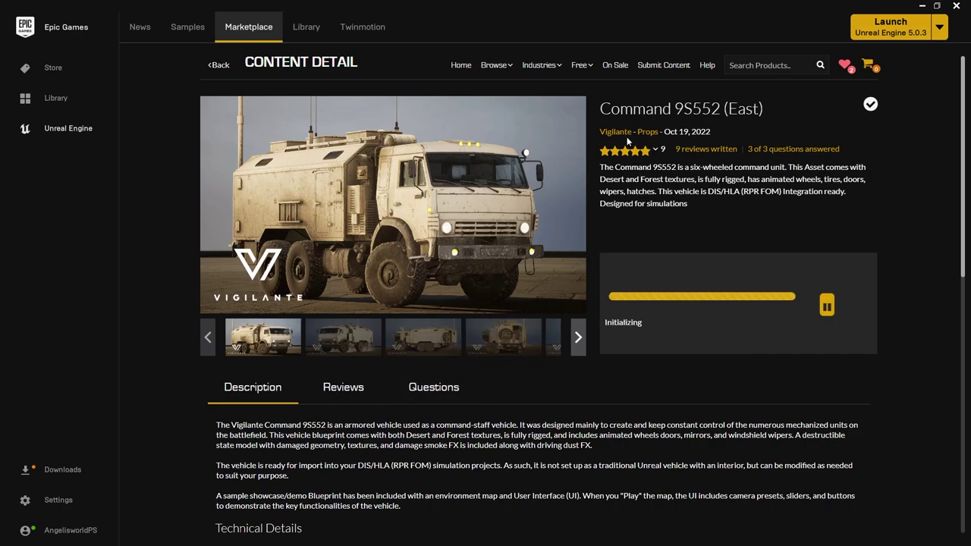
- Go back to Vigilante's products and open the AA ZSU-23-4 Shilka (East) page
click(220, 67)
scroll(516, 353, down, 3)
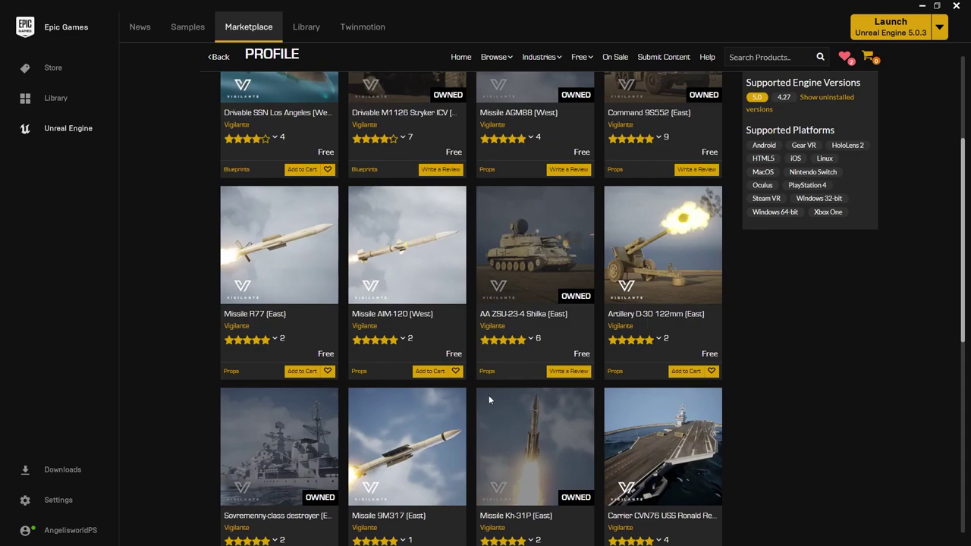
click(531, 256)
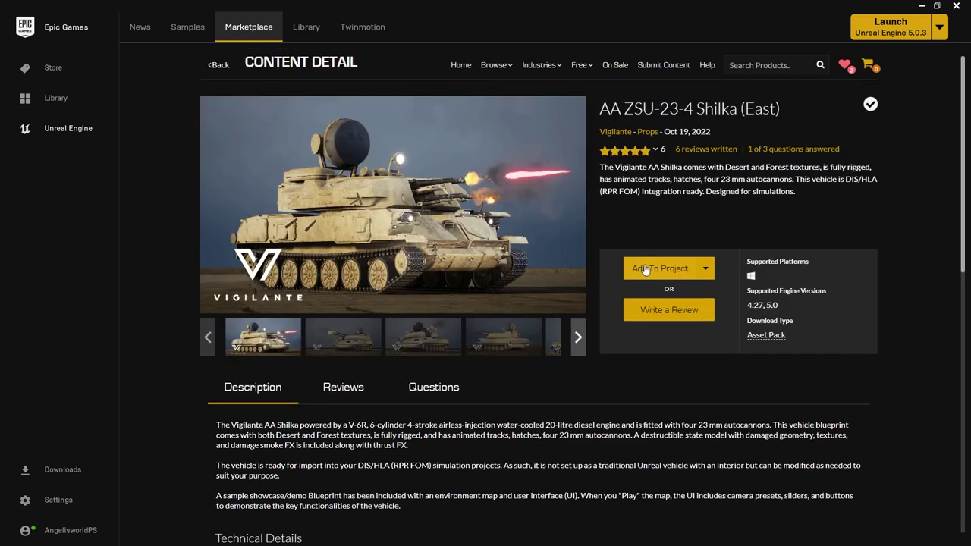
- Add the Shilka pack to MF, confirming overwrite of shared files
click(624, 208)
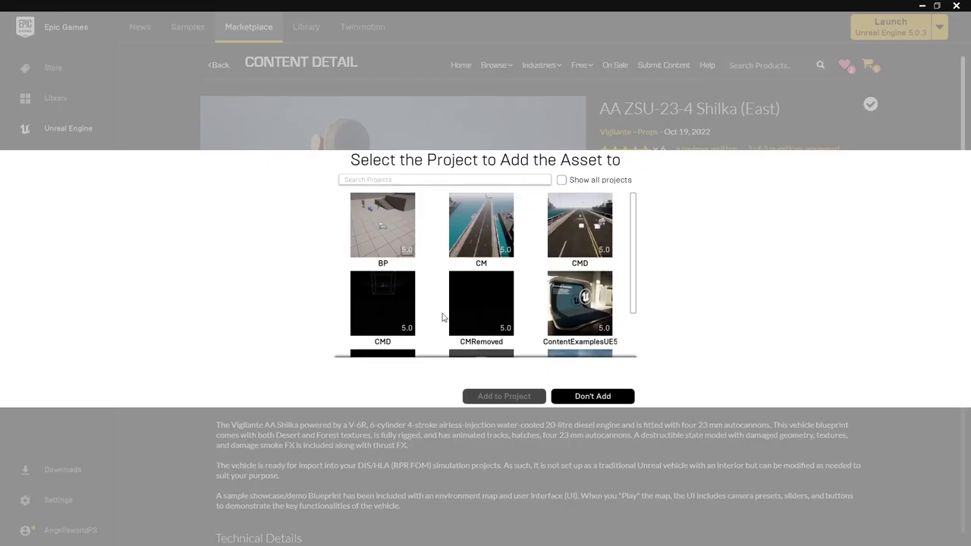
click(394, 179)
text(mf)
click(387, 214)
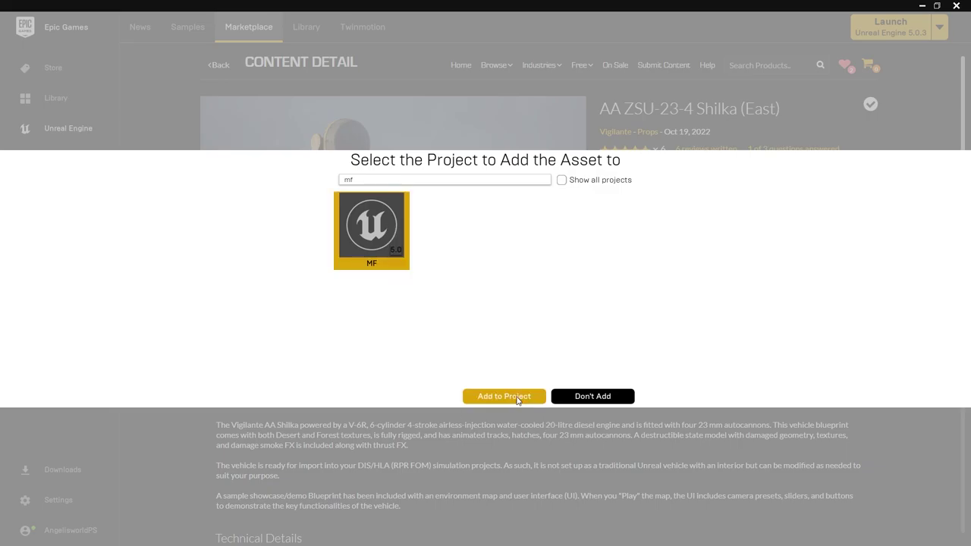
click(504, 396)
click(501, 308)
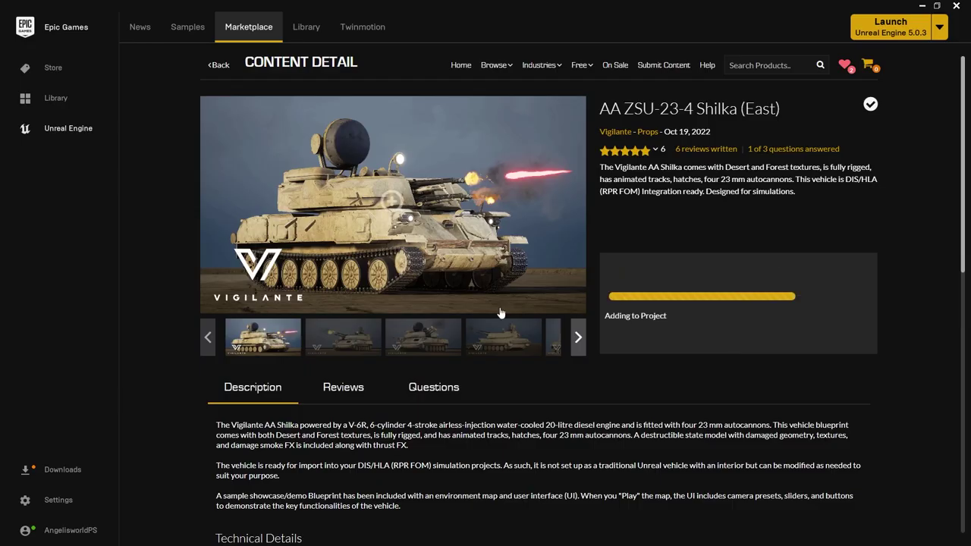
- Add the IFV M1134 ATGM Stryker (West) pack to MF, confirming overwrite
click(222, 65)
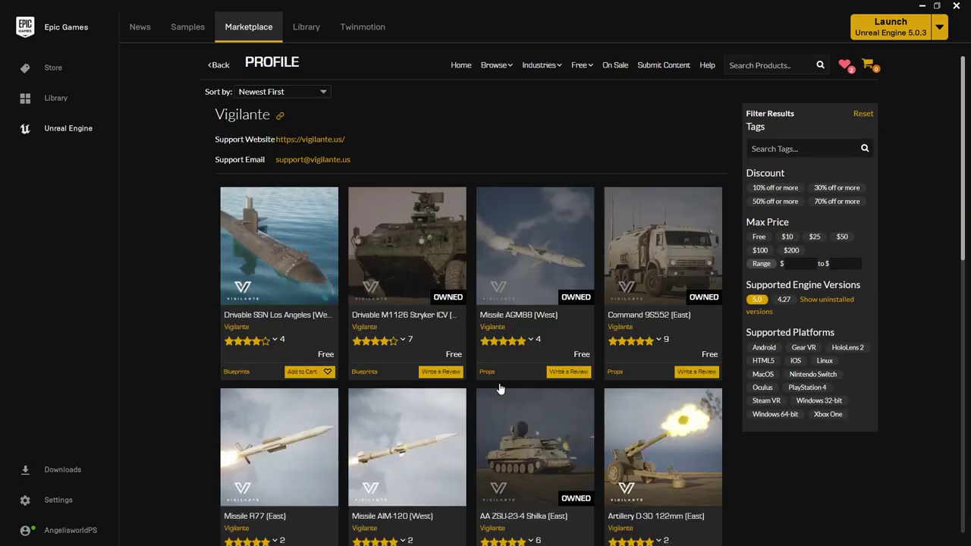
scroll(531, 364, down, 3)
scroll(531, 364, down, 3)
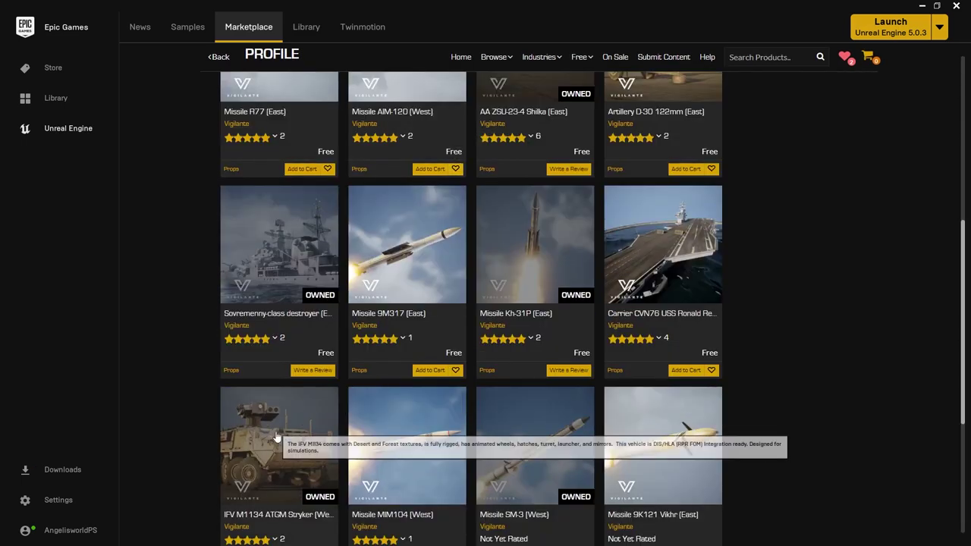
click(577, 355)
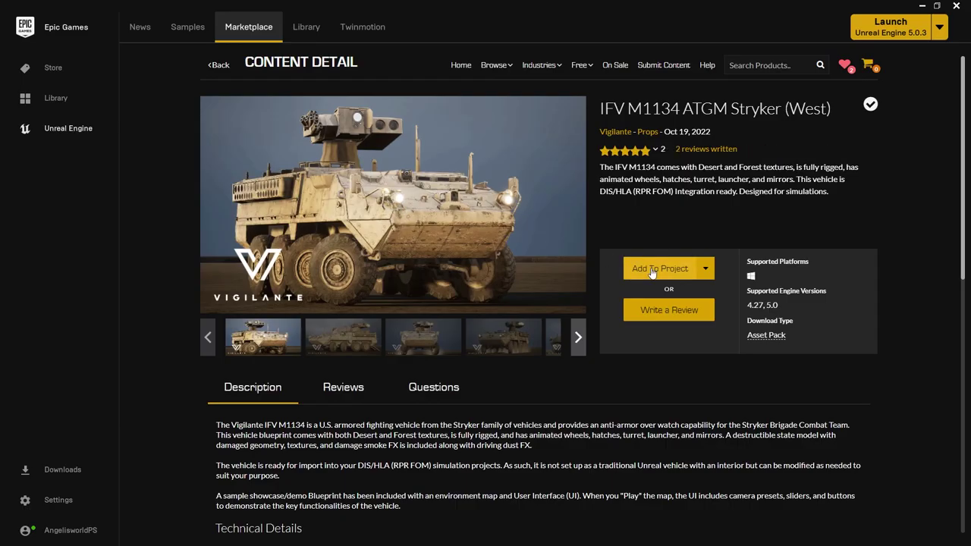
click(660, 267)
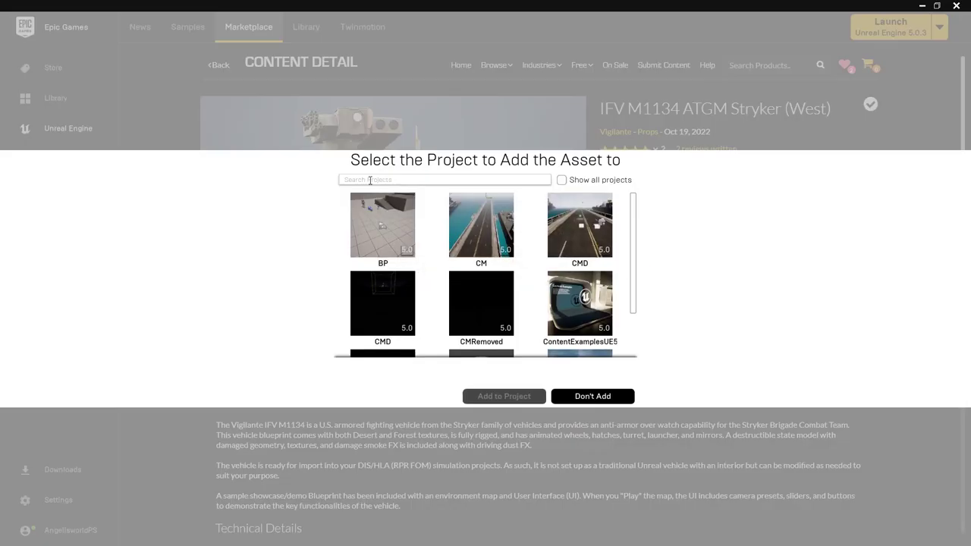
text(mf)
click(395, 208)
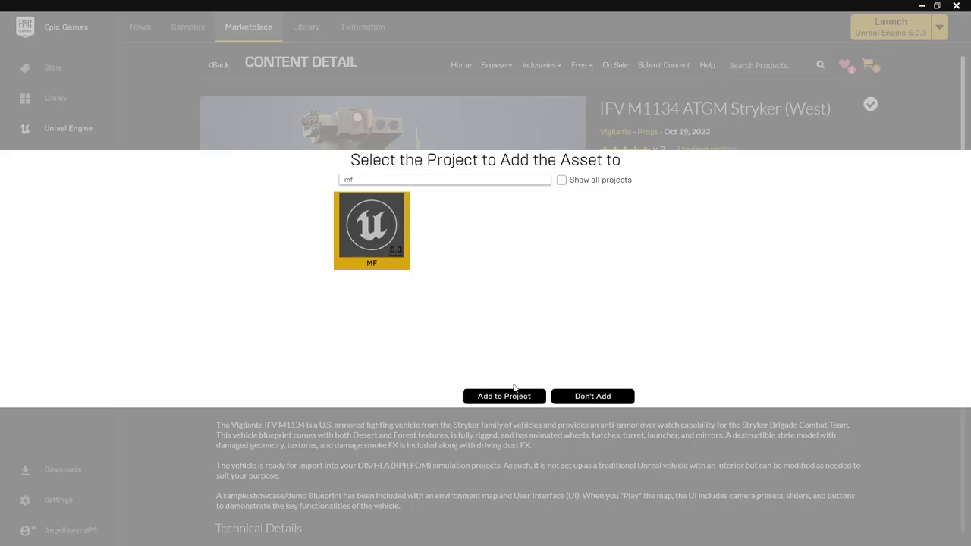
click(516, 396)
click(508, 306)
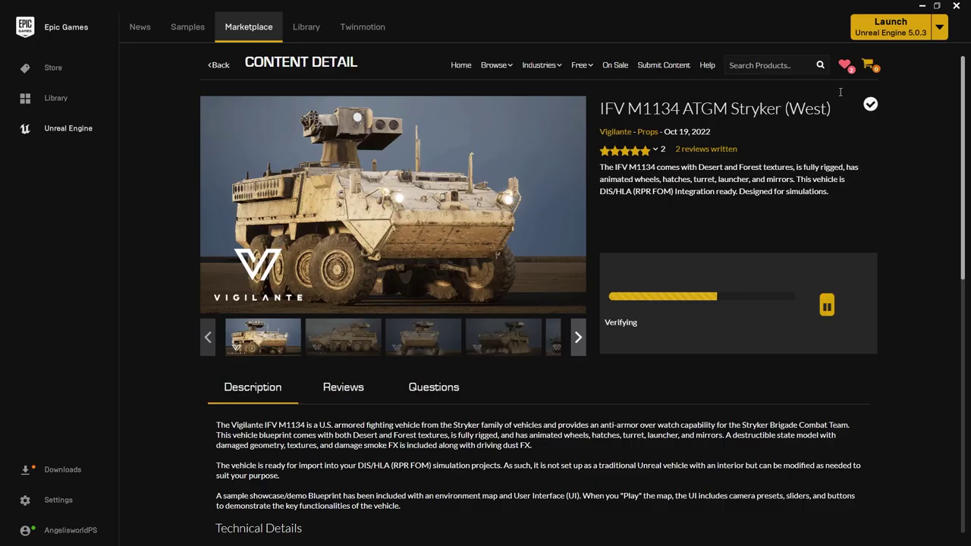
- Minimize the launcher and switch to the Unreal Engine editor from the taskbar
click(922, 6)
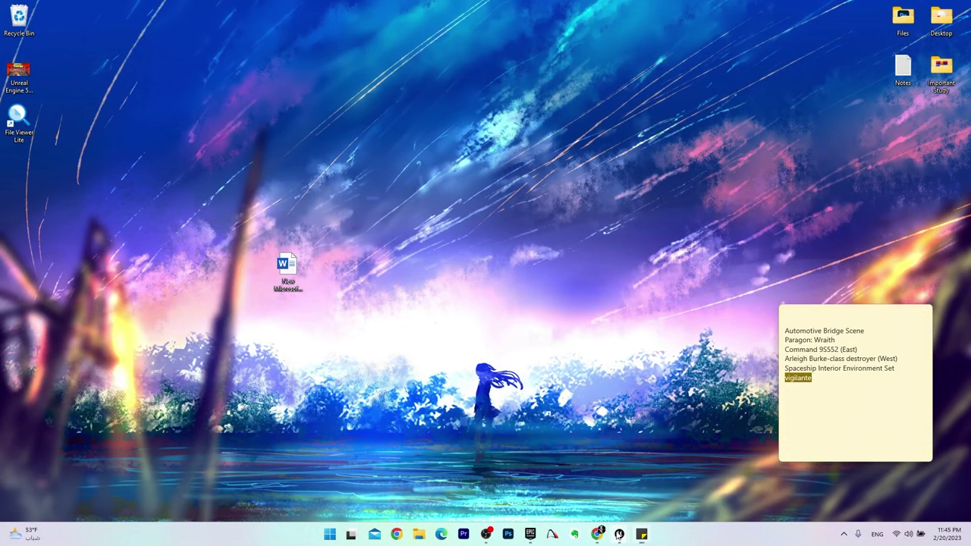
click(618, 534)
click(678, 468)
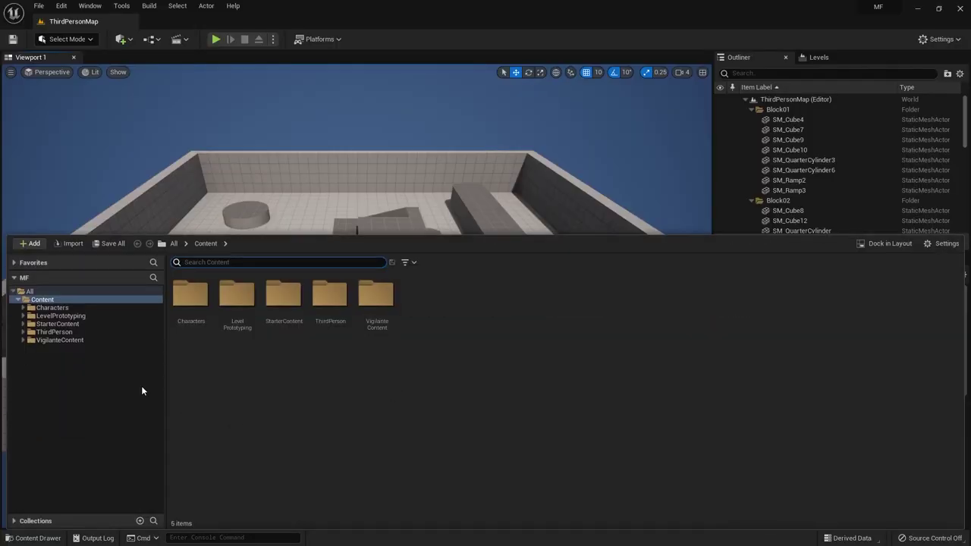
- Browse the Content folder to VigilanteContent > Vehicles > East_AA_Shilka
click(60, 351)
click(23, 340)
click(47, 347)
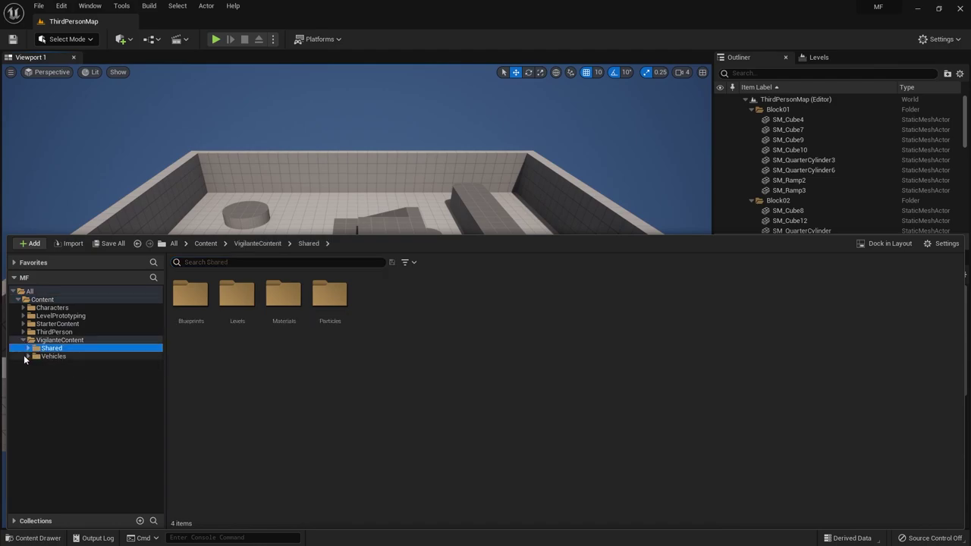
click(27, 348)
click(28, 389)
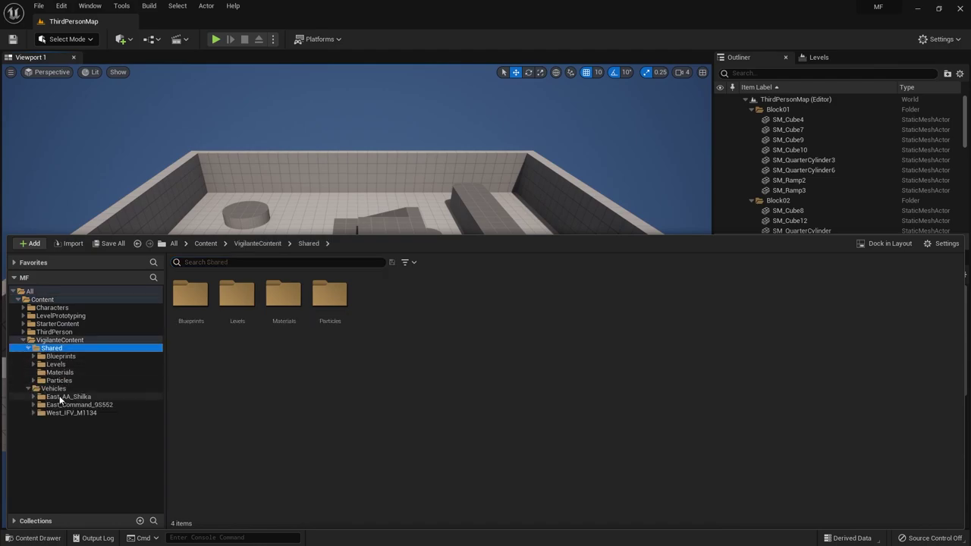
click(68, 397)
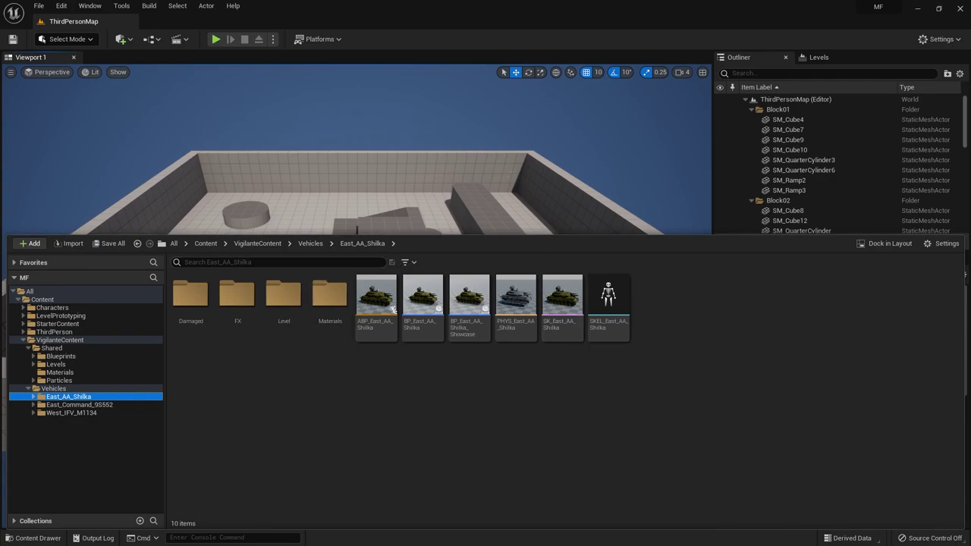
- Drag SK_East_AA_Shilka into the level and orbit the camera around the tank
mouse_move(336, 341)
right_down()
mouse_move(336, 380)
mouse_move(336, 334)
right_up()
key(ctrl+space)
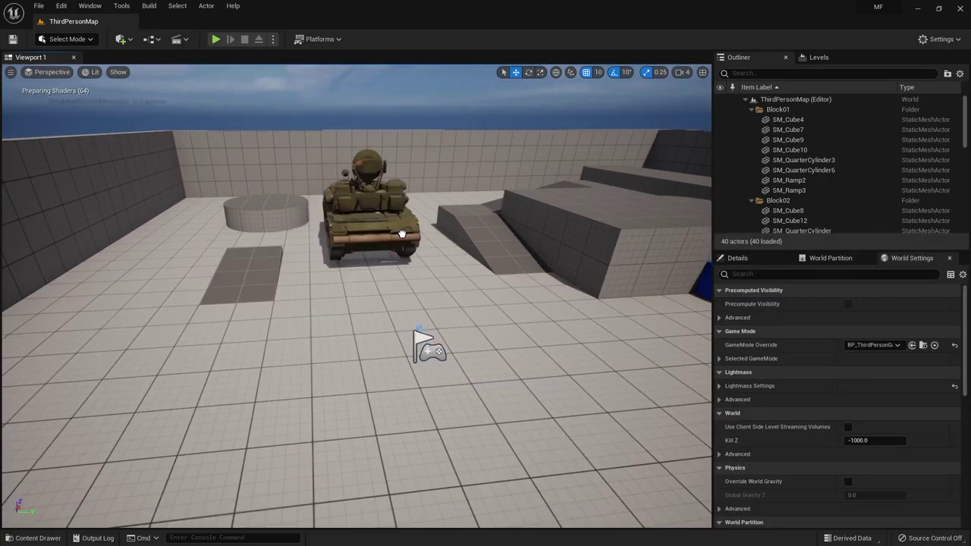
drag(562, 294, 410, 327)
right_drag(336, 334, 425, 334)
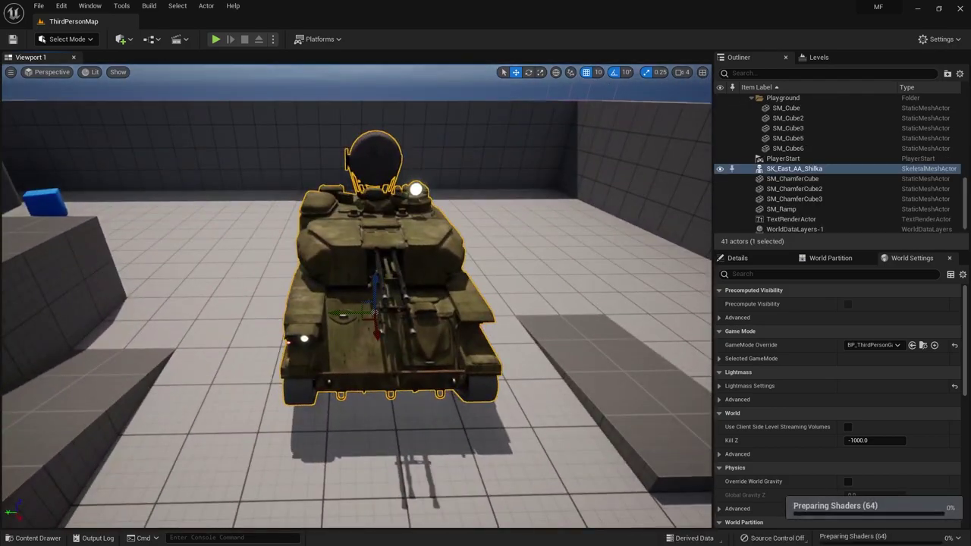
right_drag(275, 317, 275, 317)
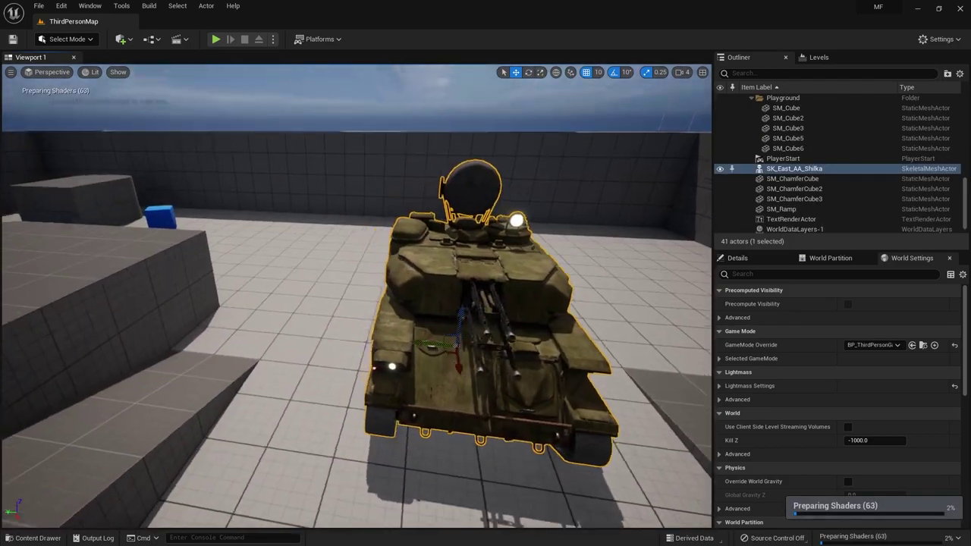
key(ctrl+space)
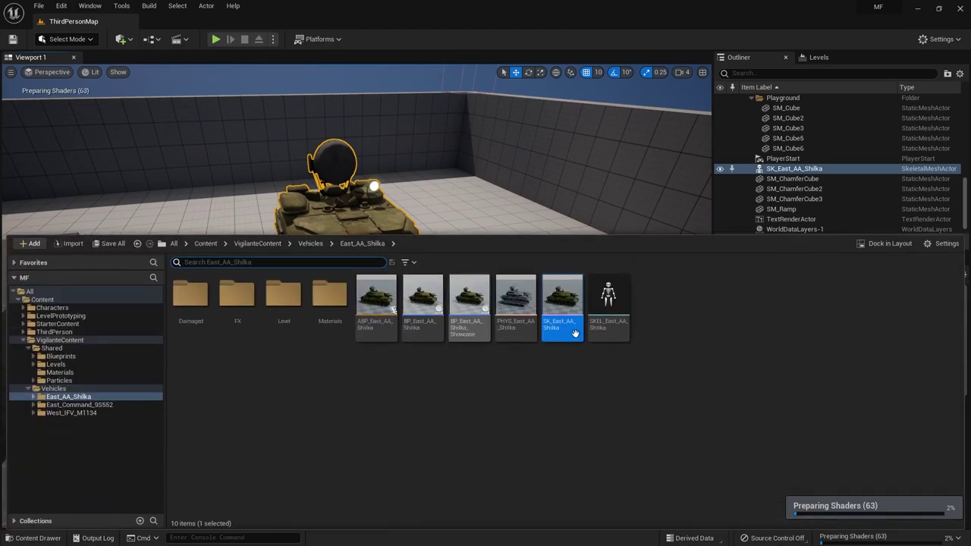
- Open and dock the SK_East_AA_Shilka mesh editor, abandoning a first Make Static Mesh attempt
double_click(562, 292)
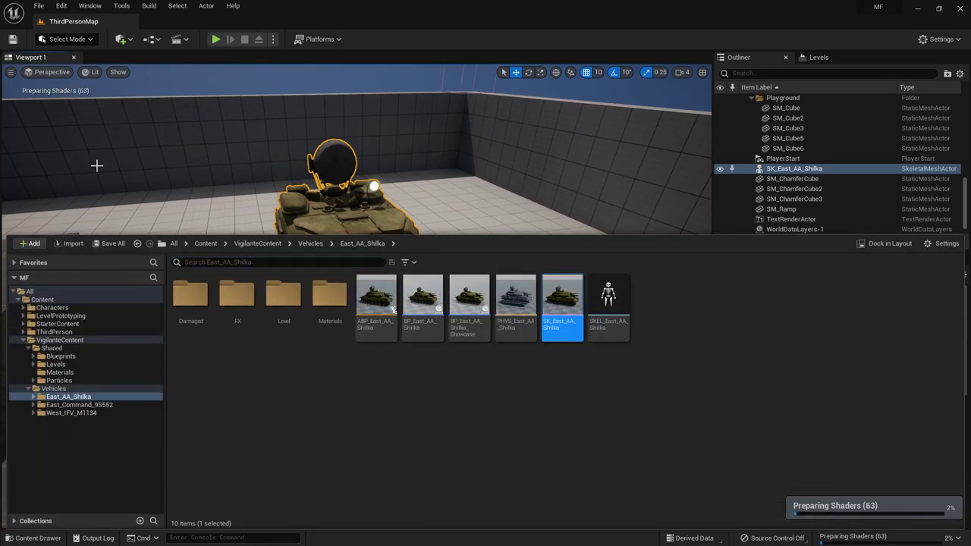
drag(203, 104, 251, 21)
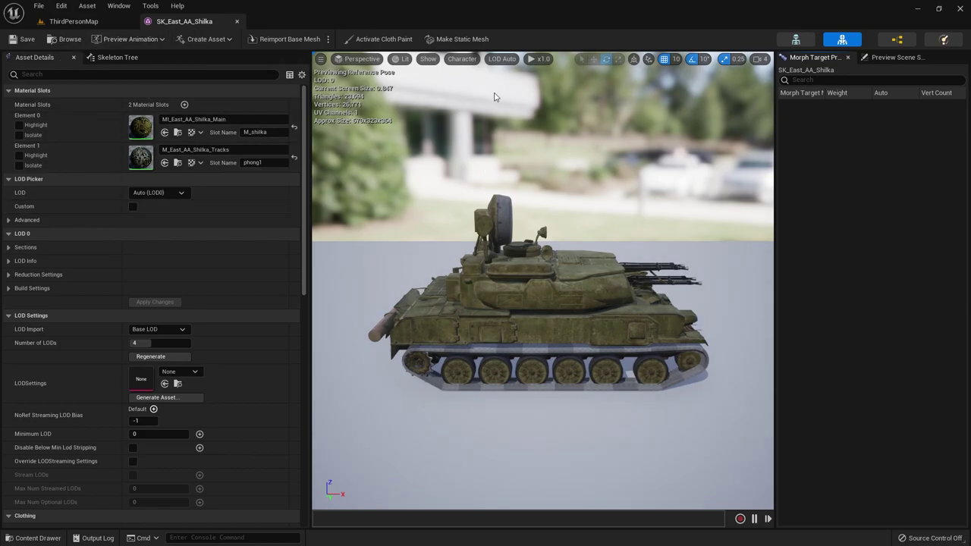
drag(468, 230, 531, 258)
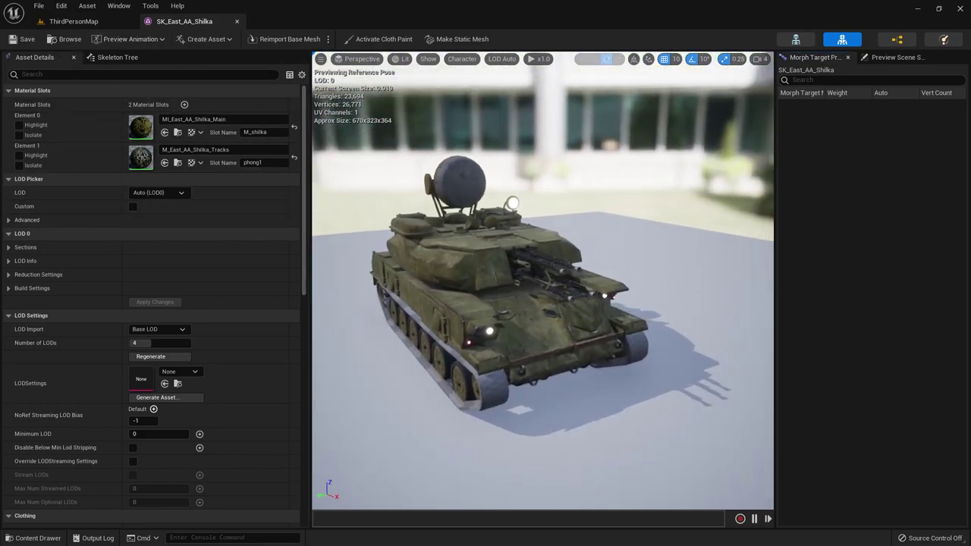
click(464, 41)
click(417, 232)
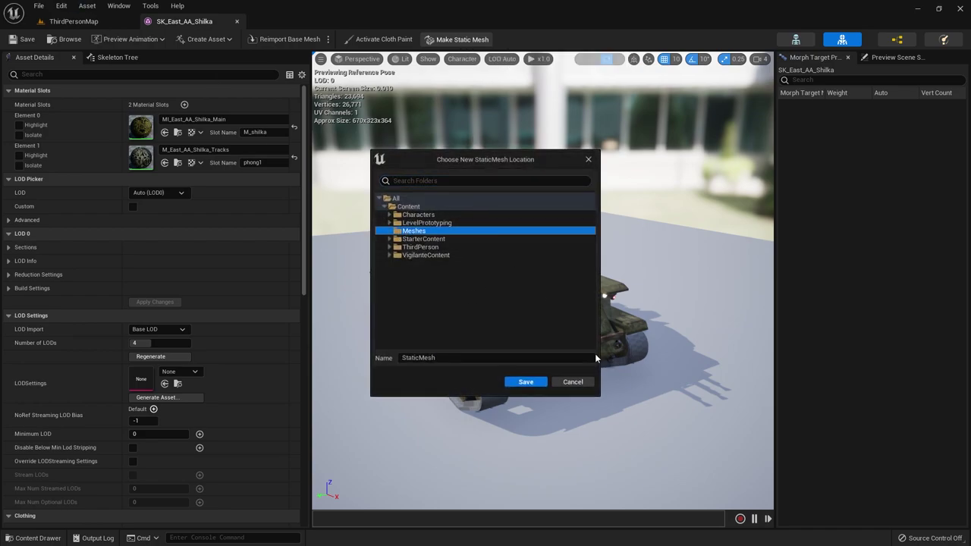
click(581, 381)
- Convert the Shilka into a static mesh saved as T1 in Meshes
click(34, 538)
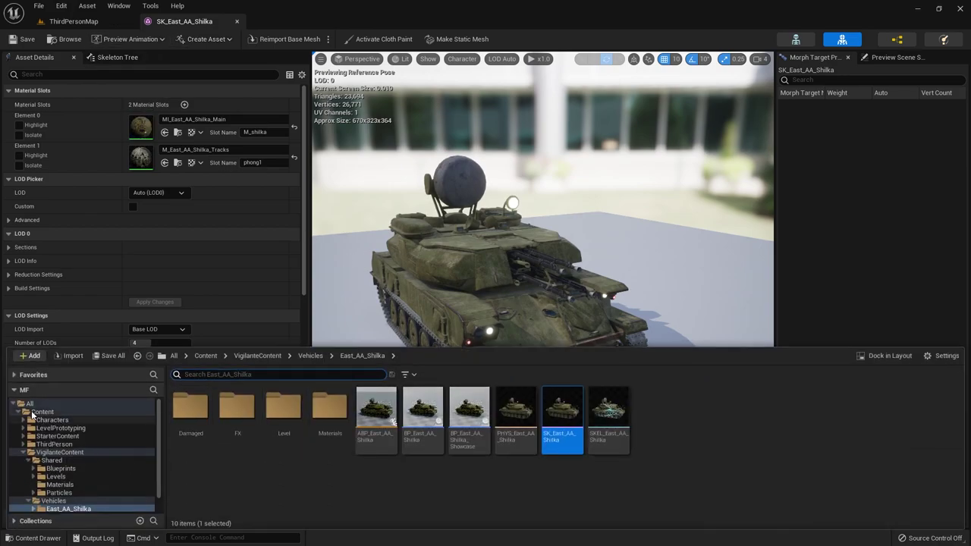
click(22, 453)
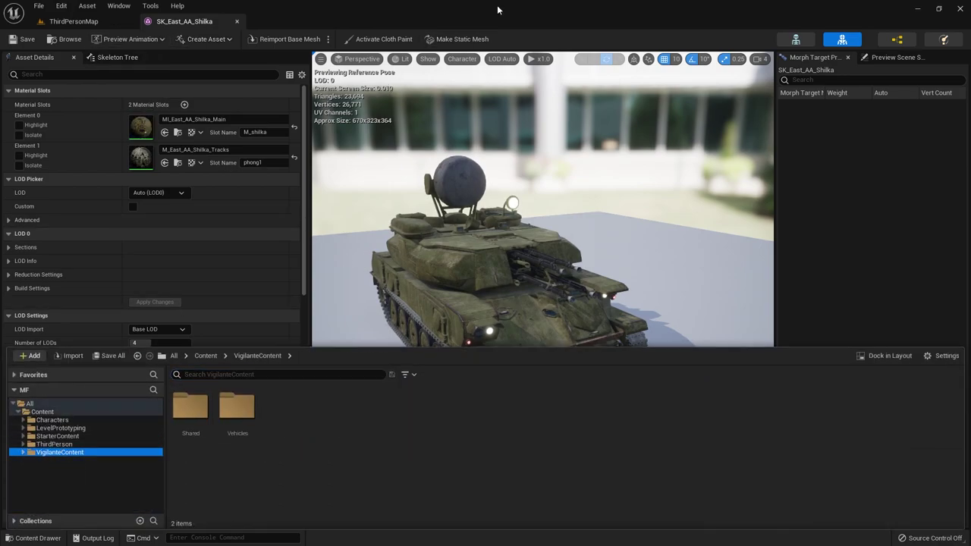
click(460, 40)
text(T1)
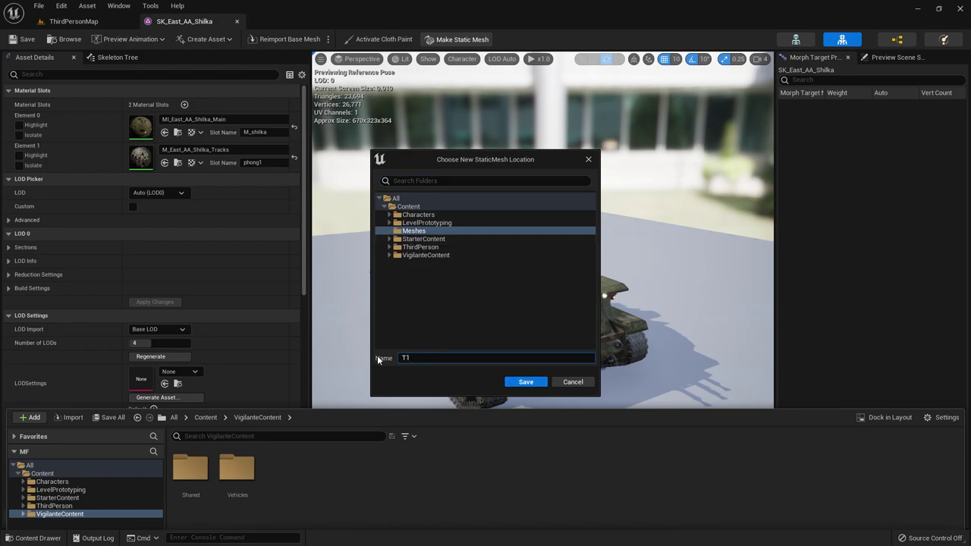
click(527, 383)
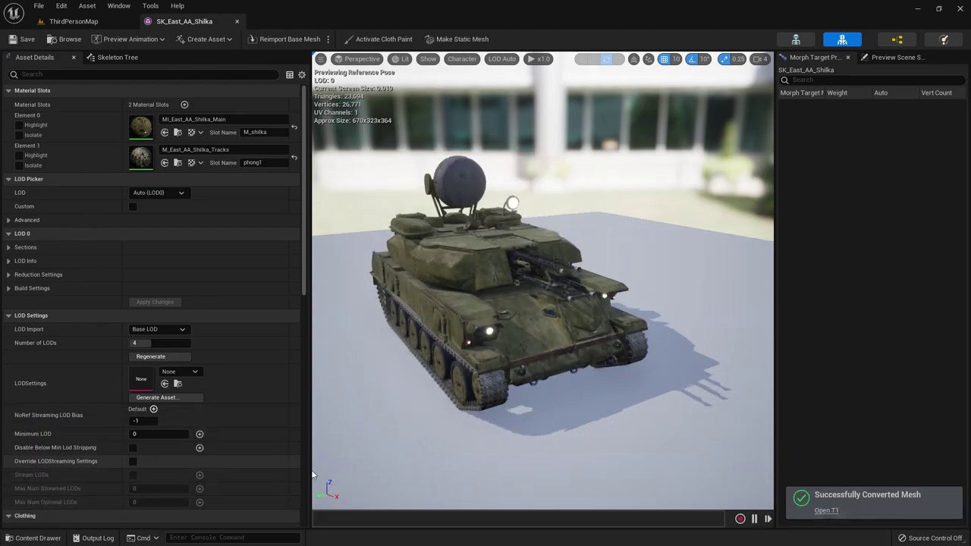
- Open T1 from the Meshes folder and orbit its preview
click(34, 538)
click(47, 436)
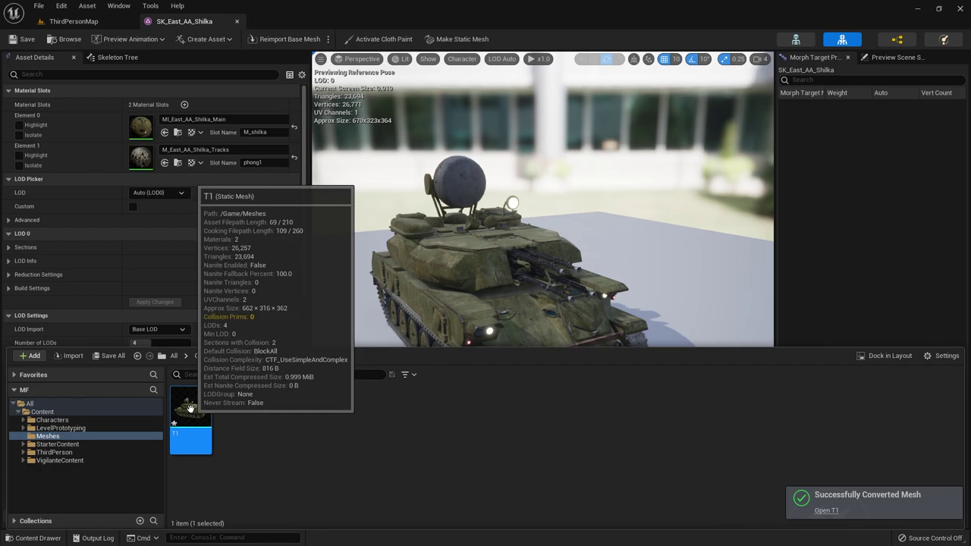
double_click(191, 413)
drag(298, 387, 360, 288)
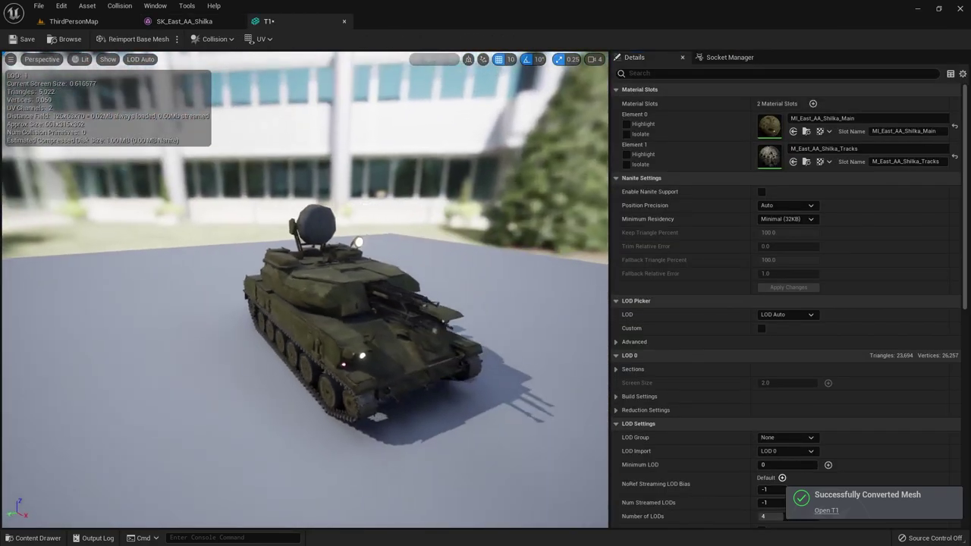
- Bring up the Content Drawer and dismiss T1's context menu without changes
key(ctrl+space)
right_click(191, 220)
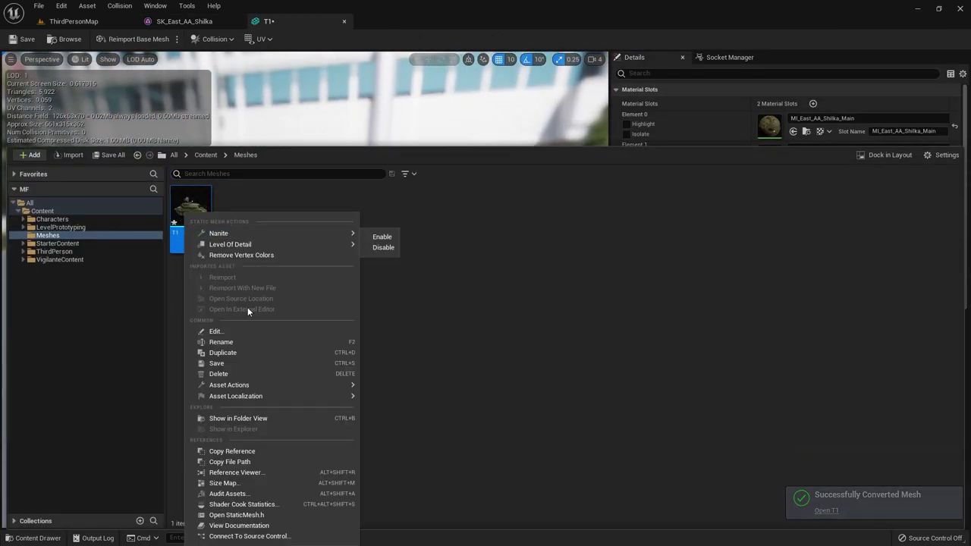
click(385, 217)
right_click(201, 214)
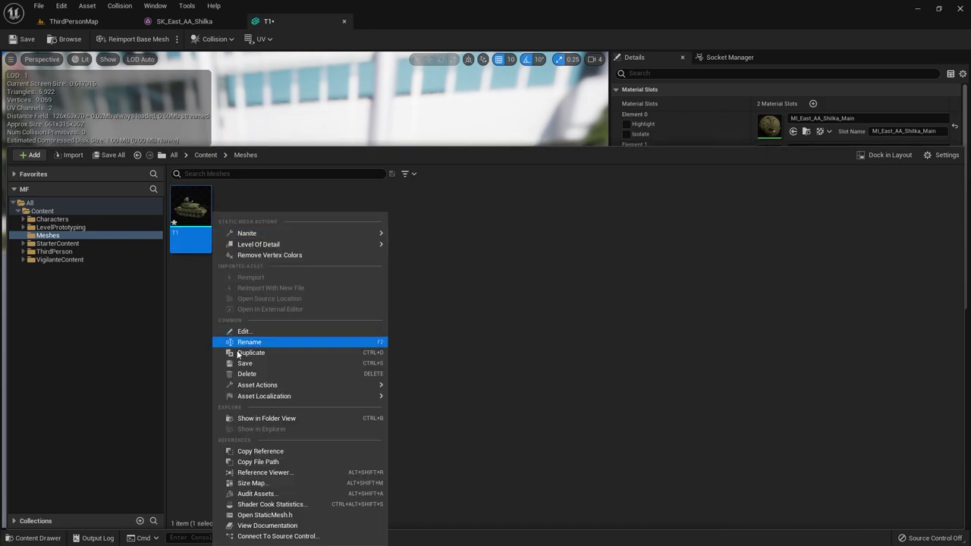
click(267, 244)
click(257, 299)
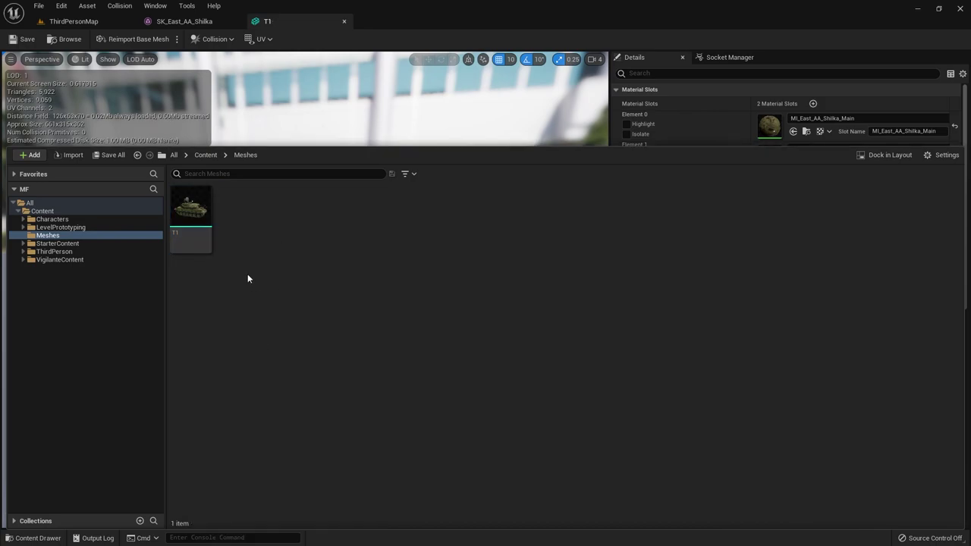
- Convert SK_East_Command_9S552 into static mesh T2 in the Meshes folder
click(23, 260)
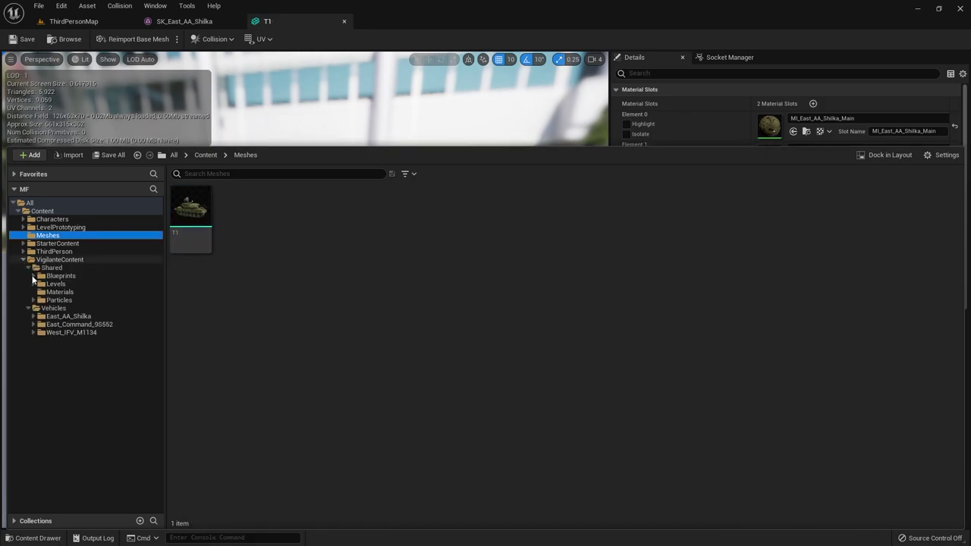
click(61, 316)
click(64, 324)
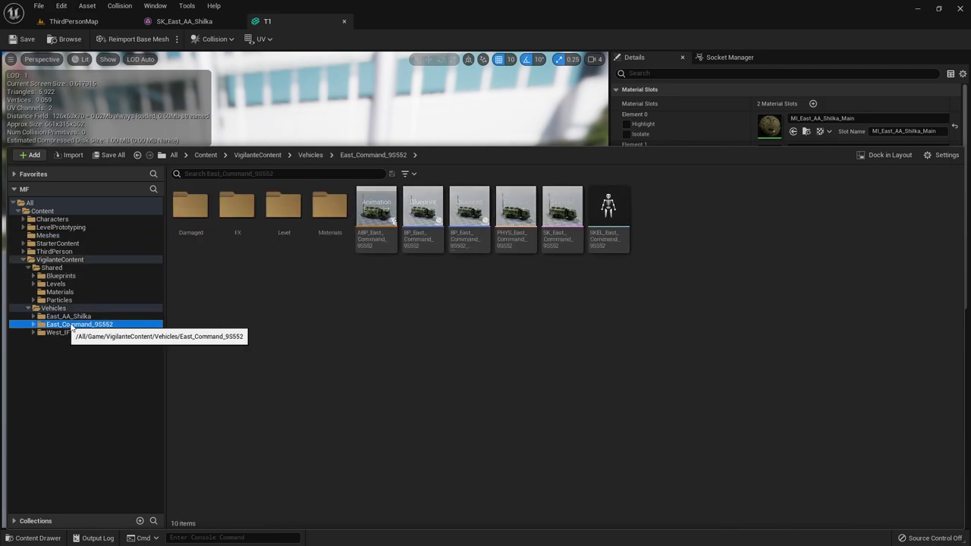
click(551, 212)
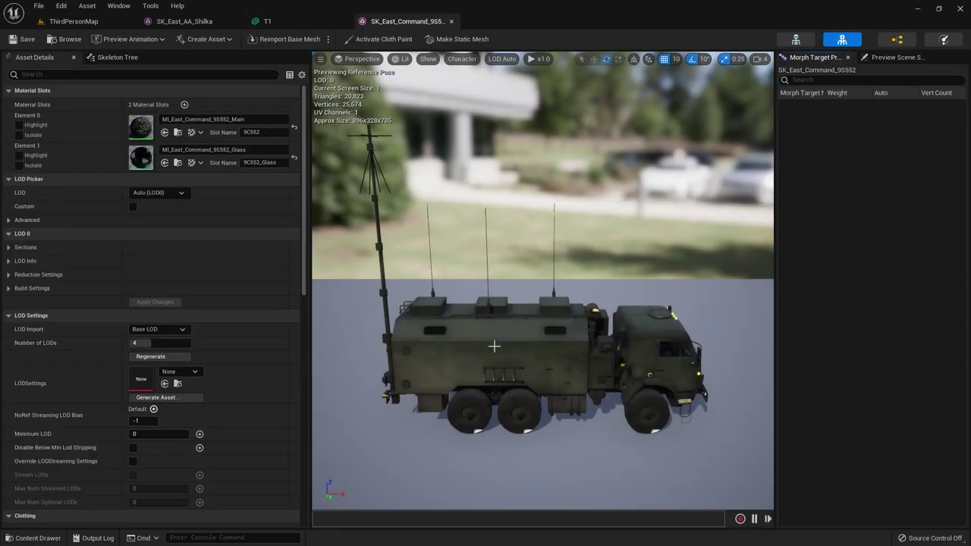
click(450, 44)
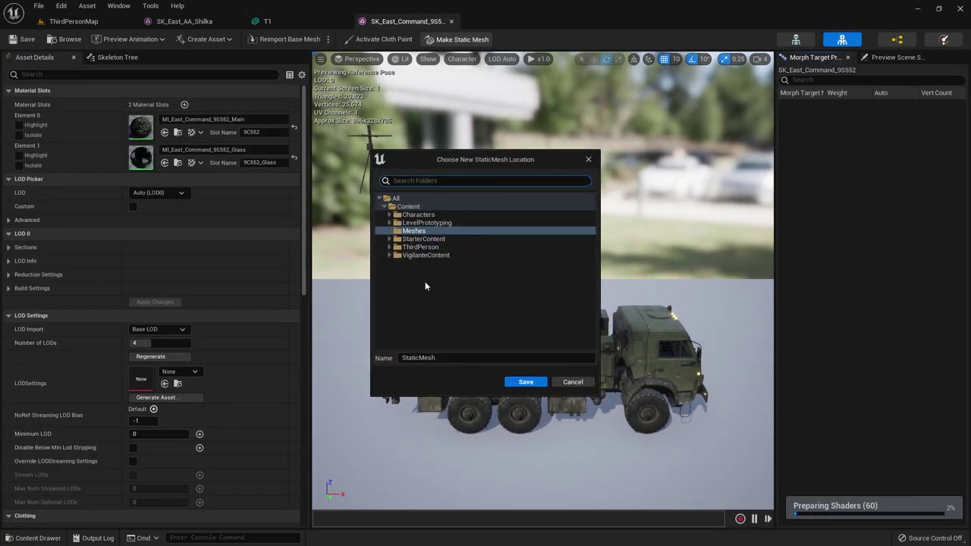
click(529, 383)
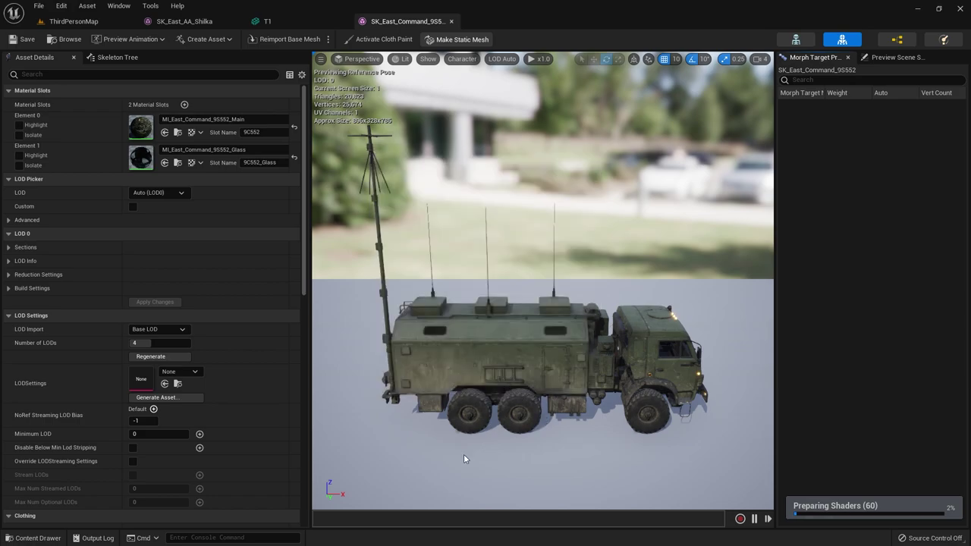
- Convert SK_West_IFV_M1134 into static mesh T3 in the Meshes folder
click(73, 21)
key(ctrl+space)
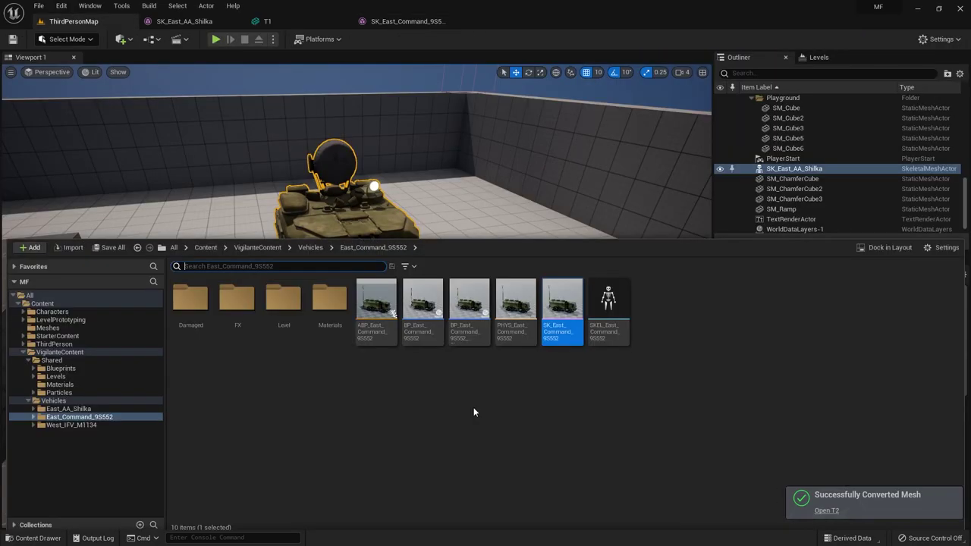
click(72, 422)
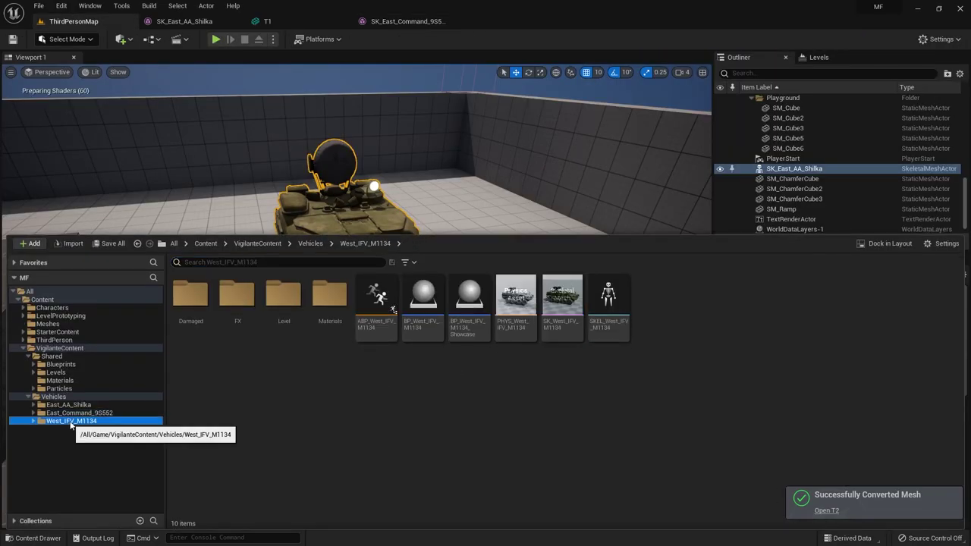
click(567, 294)
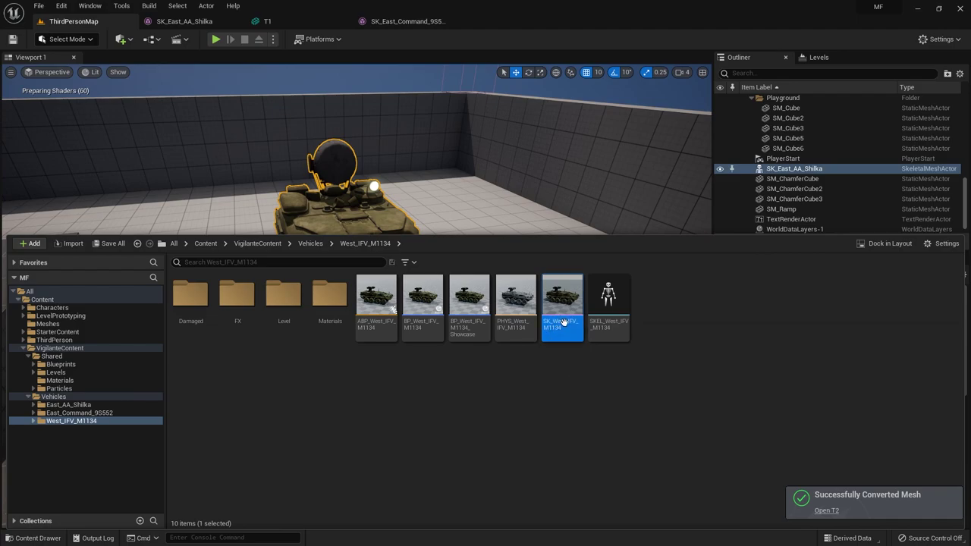
mouse_move(560, 302)
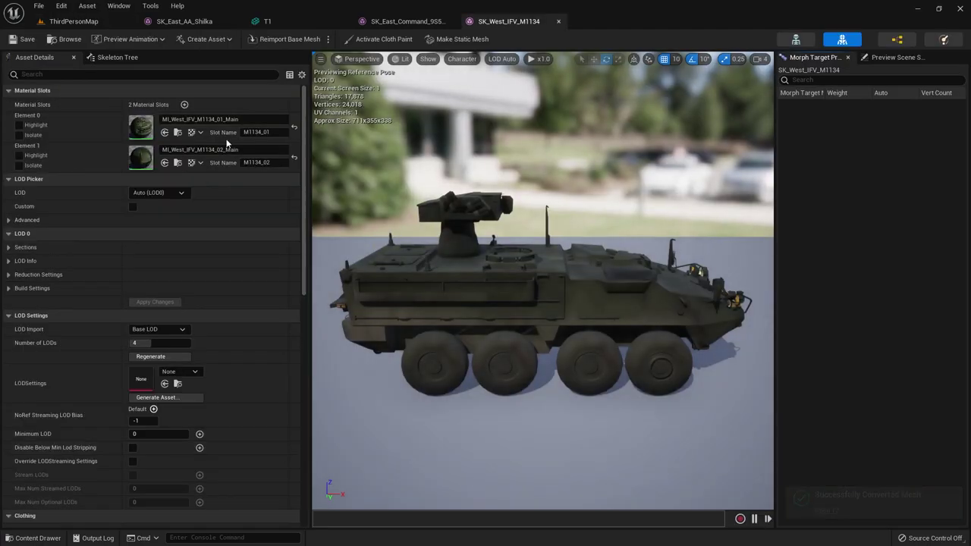
click(460, 40)
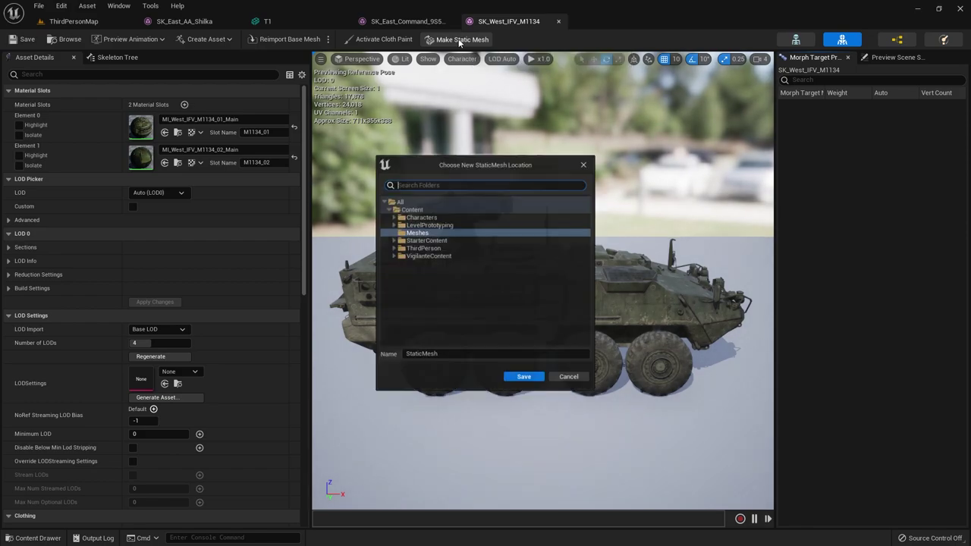
click(446, 358)
text(T3)
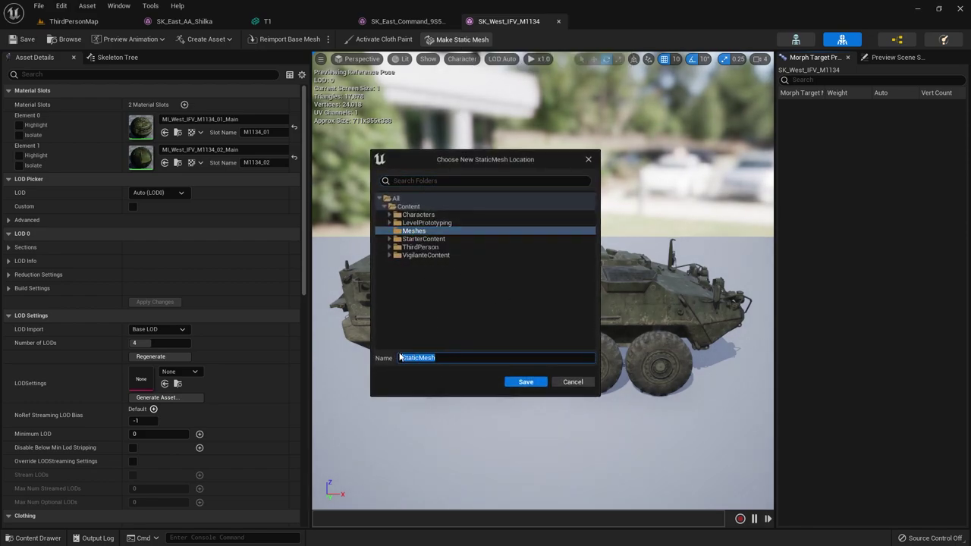
click(510, 383)
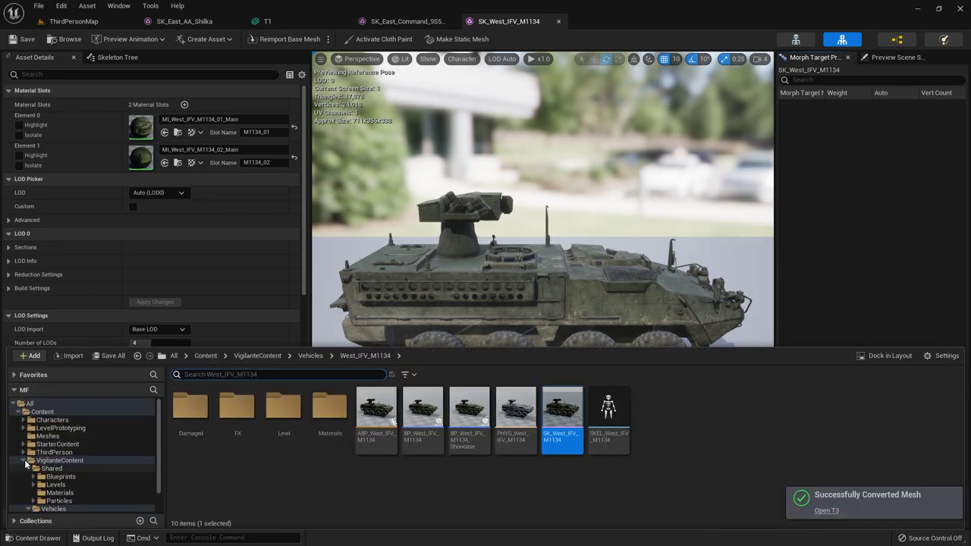
- Check T1–T3 in the Meshes folder and Save All
click(23, 460)
click(47, 436)
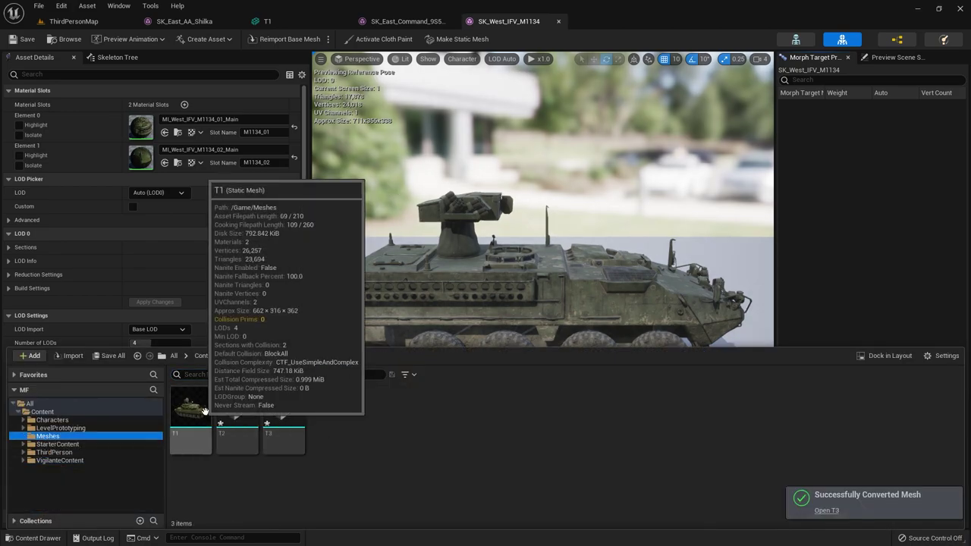
click(238, 410)
click(38, 5)
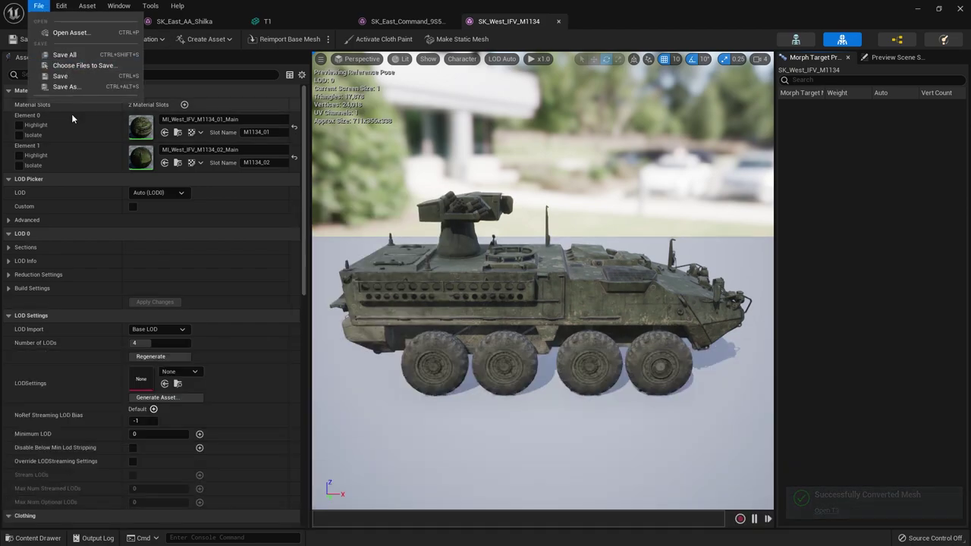
click(73, 55)
- Review the three meshes, return to ThirdPersonMap and minimize the editor to the desktop
key(ctrl+space)
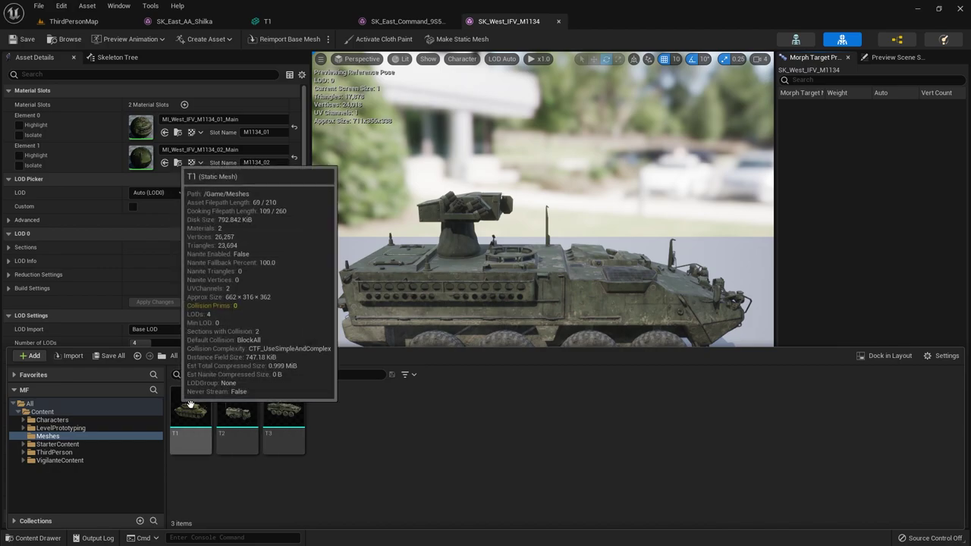
click(208, 418)
shift+click(302, 413)
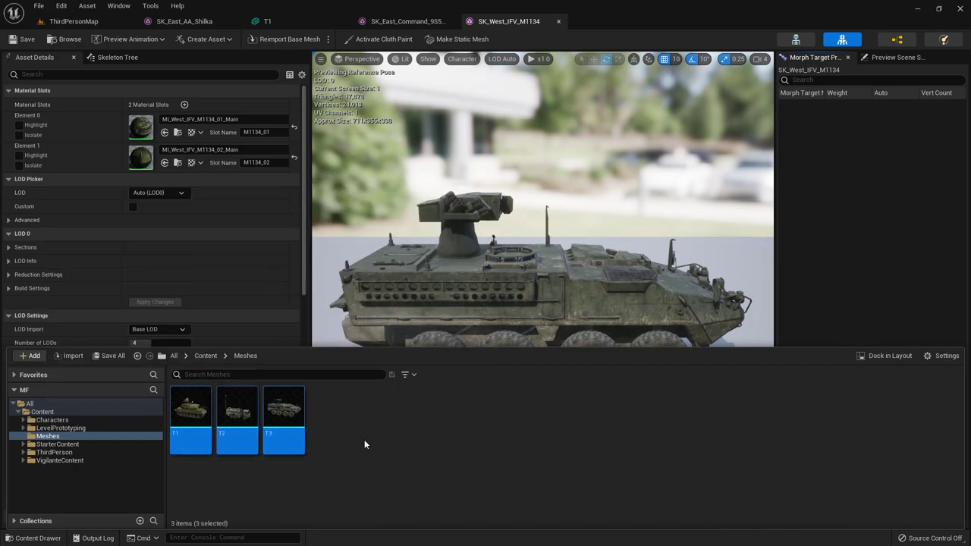
click(343, 450)
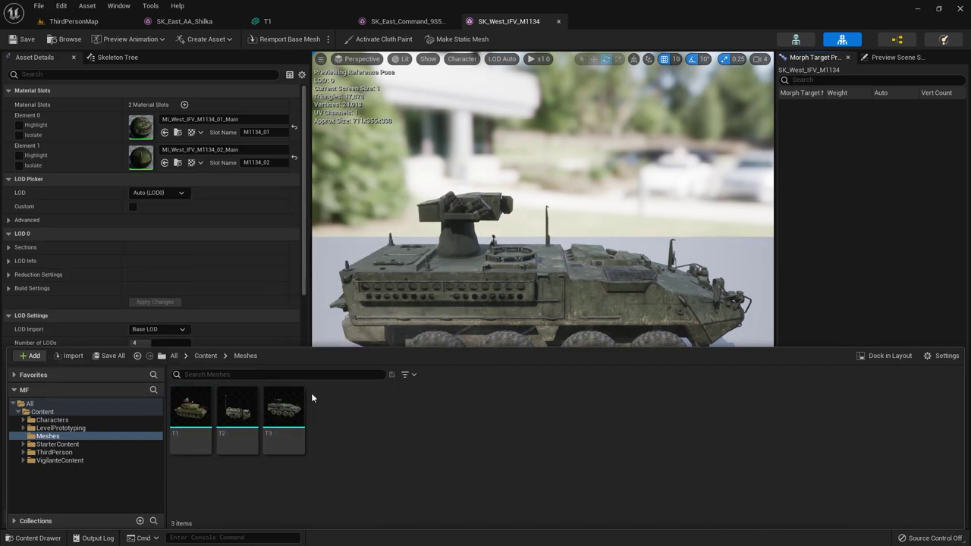
key(ctrl+space)
click(92, 20)
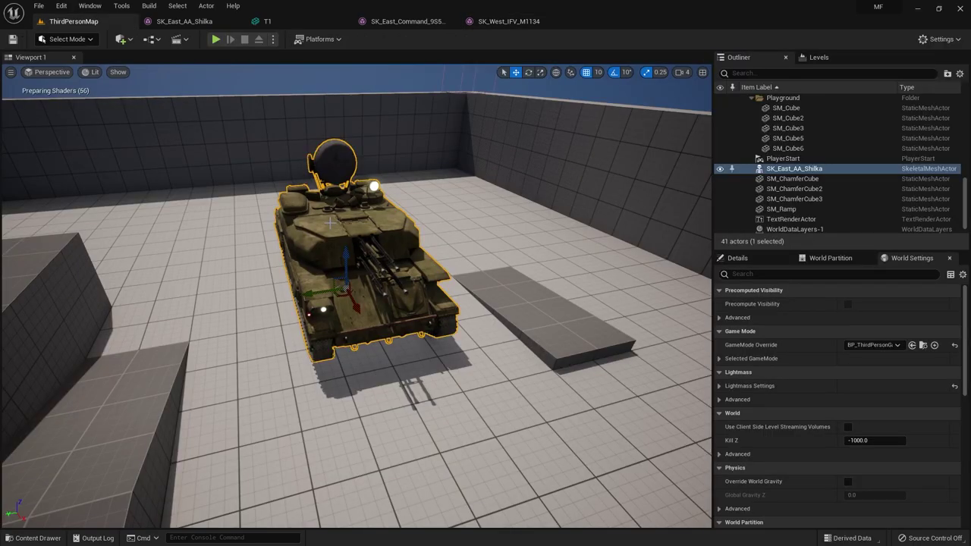
key(super+d)
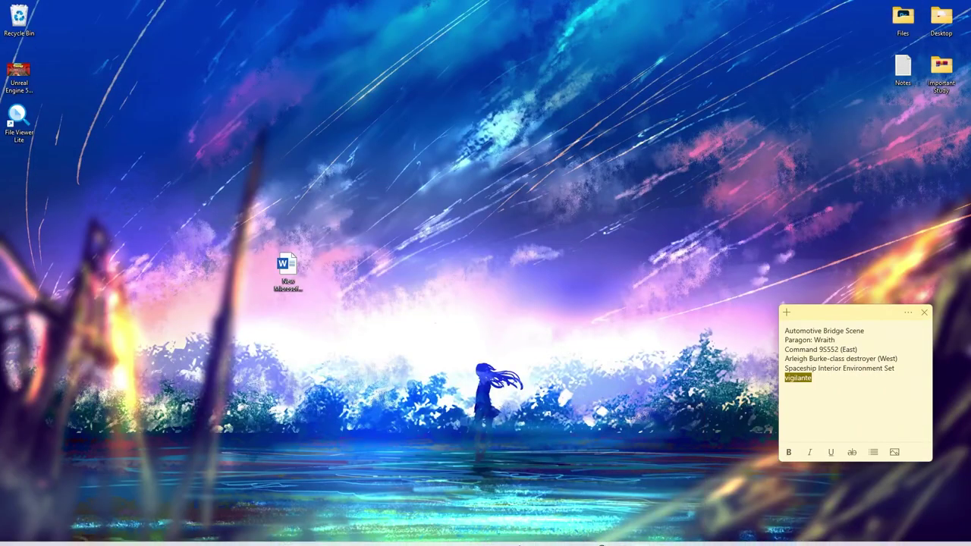
- Search the marketplace for the Spaceship Interior Environment Set and open its product page
click(530, 534)
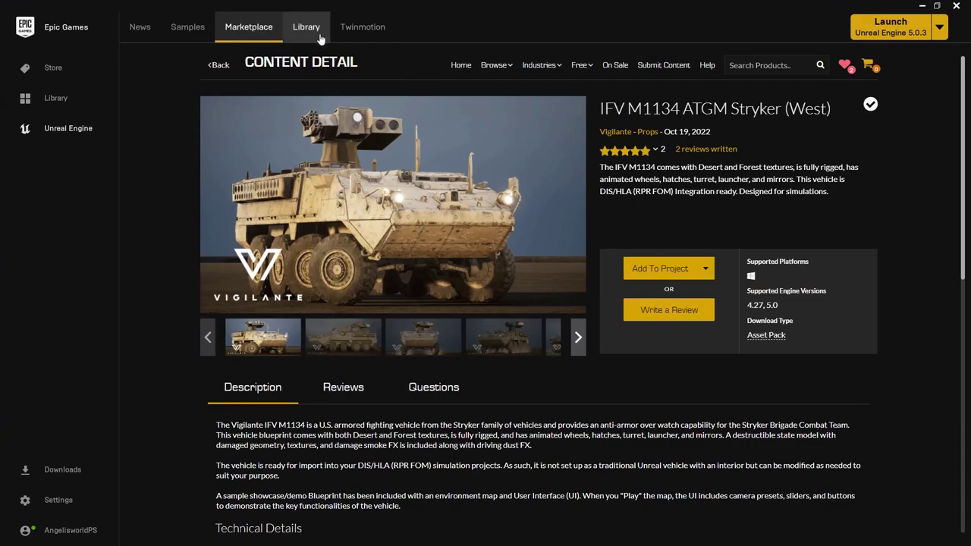
double_click(789, 4)
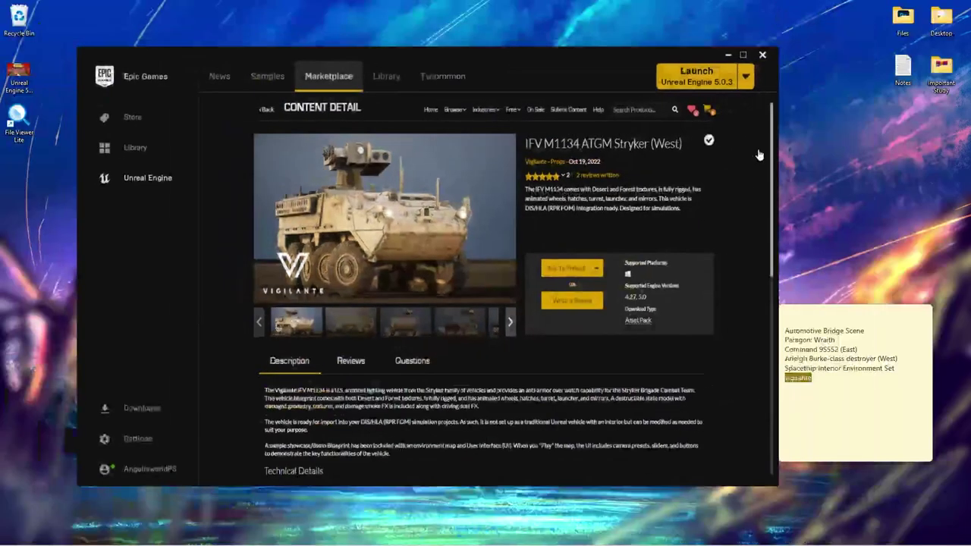
triple_click(817, 368)
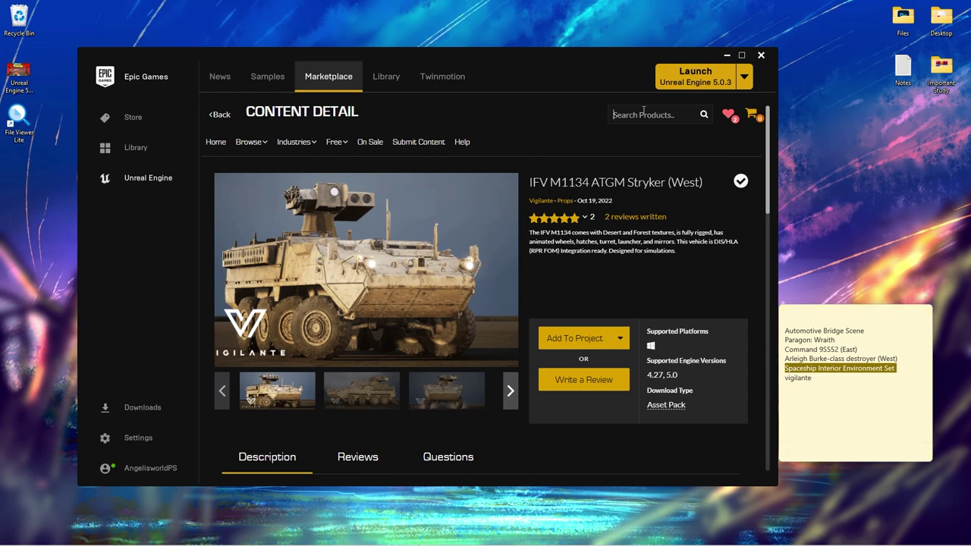
key(Return)
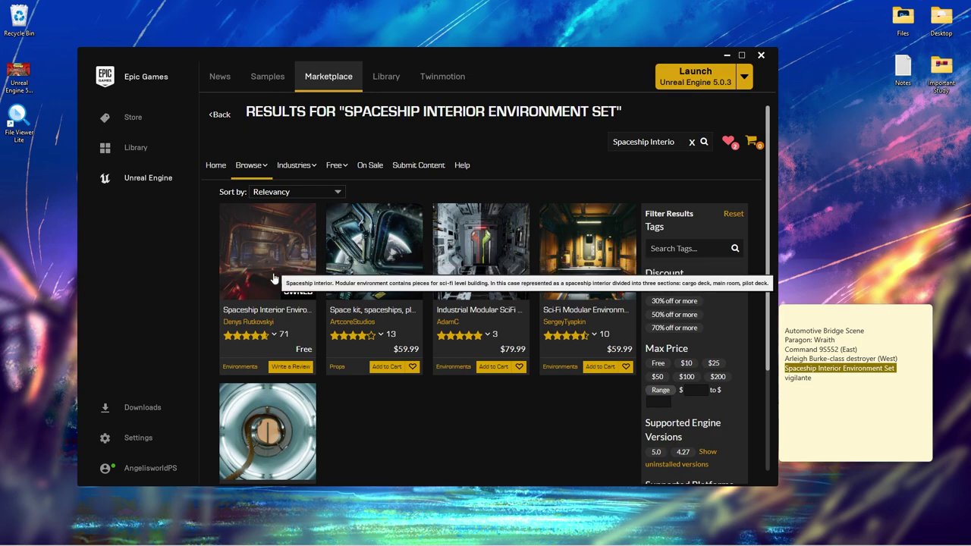
click(275, 265)
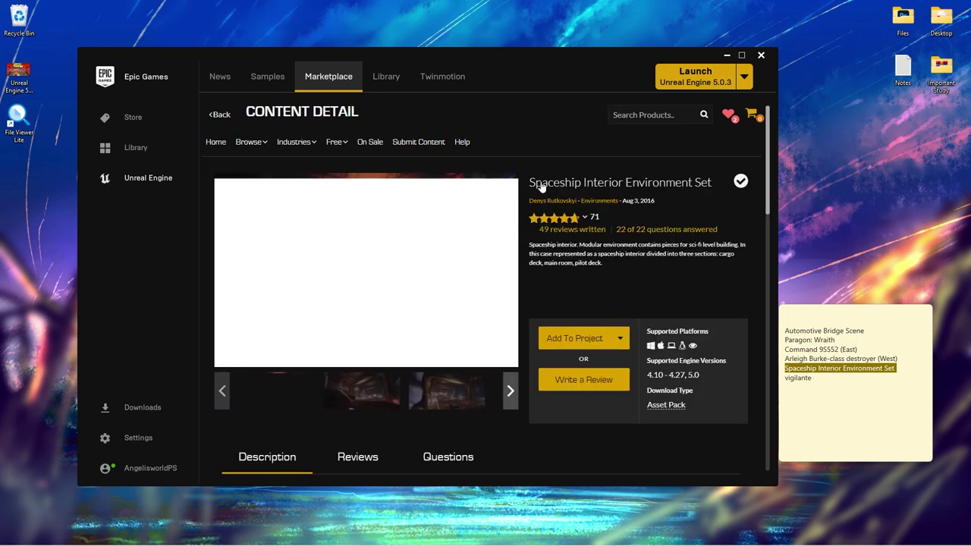
- Add the Spaceship Interior Environment Set to the MF project so it starts downloading
drag(645, 181, 712, 182)
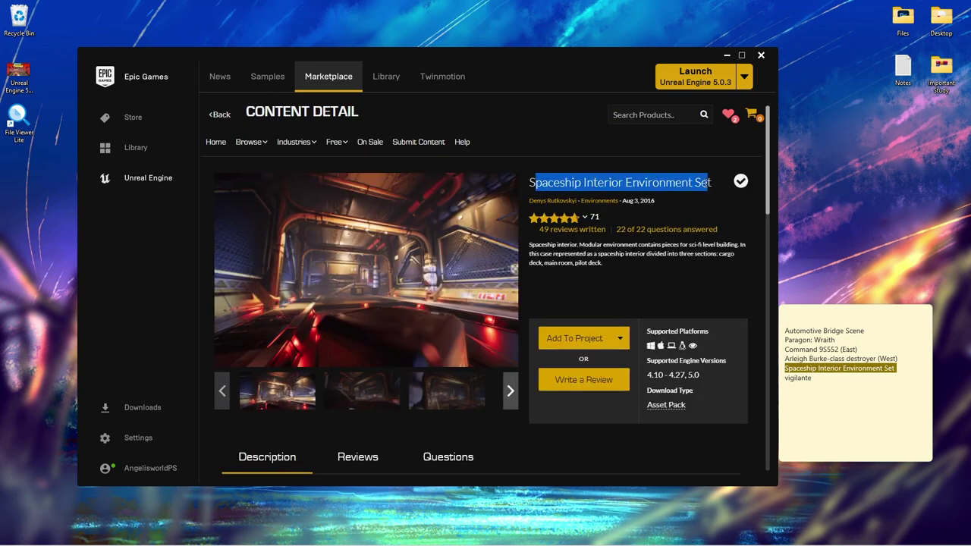
click(574, 186)
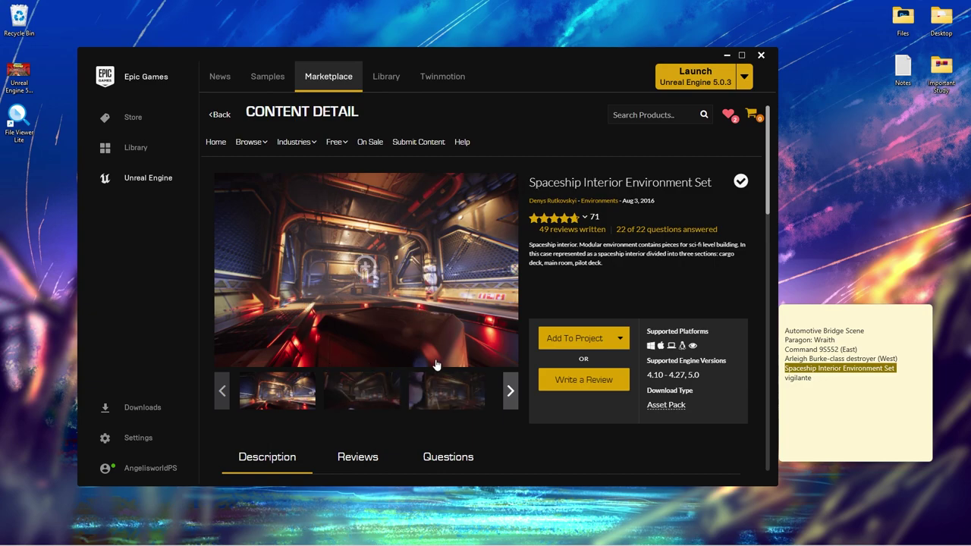
click(564, 346)
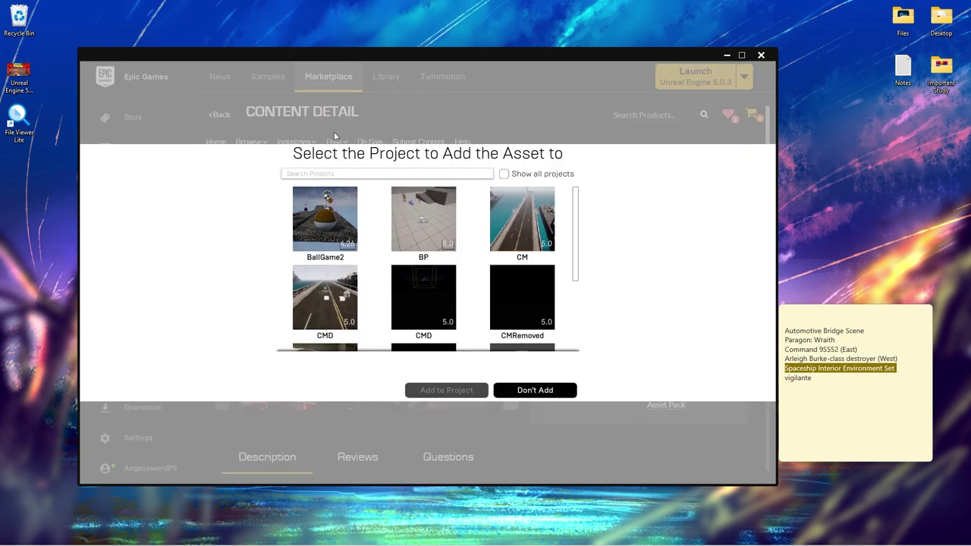
text(MF)
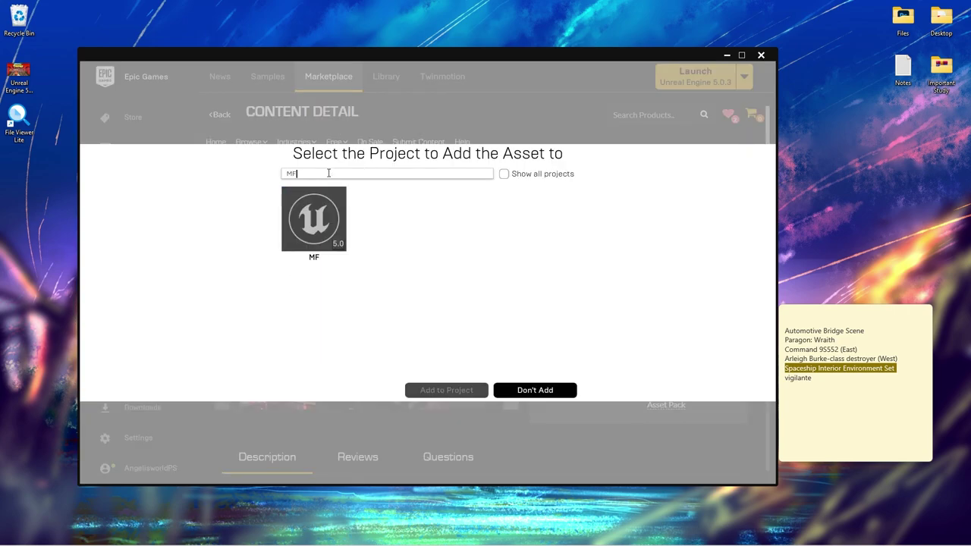
click(322, 217)
click(459, 389)
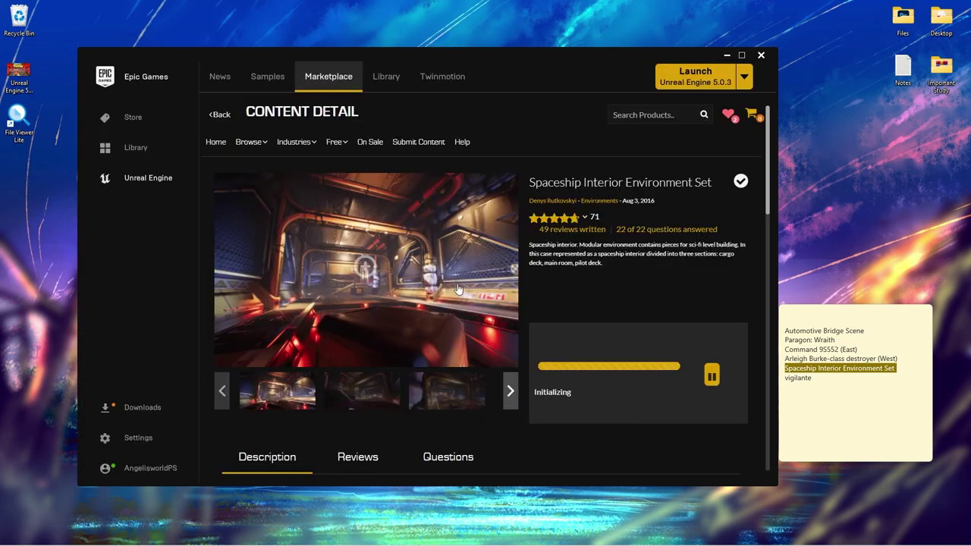
- Switch to the MF project's Unreal Editor window
mouse_move(543, 536)
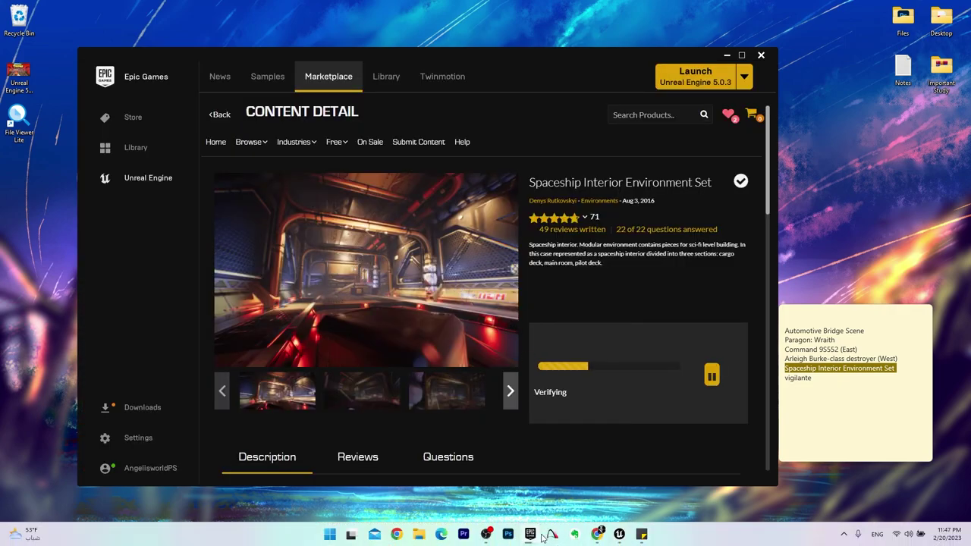
mouse_move(619, 533)
mouse_move(578, 478)
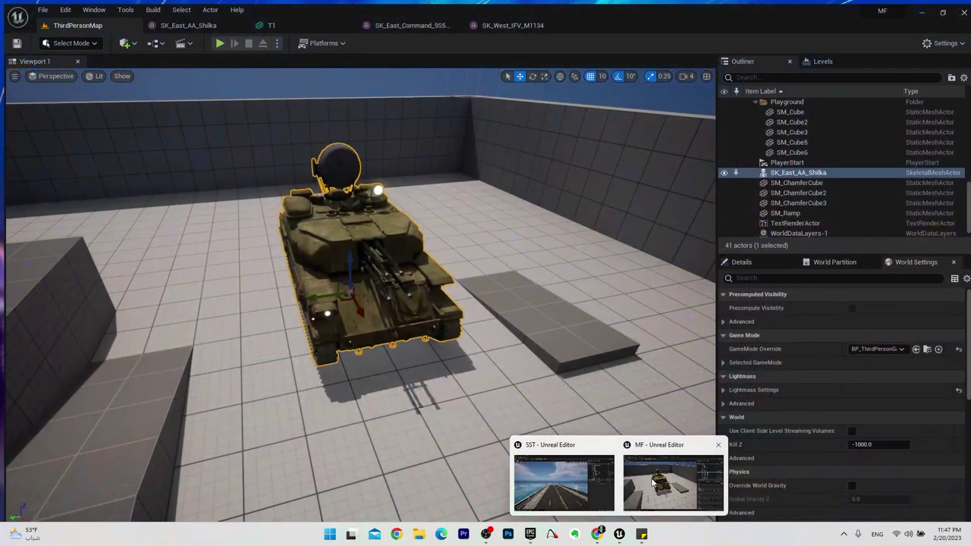
click(624, 486)
- Show SpaceshipInterior's Meshes folder in the Content Drawer, listing its 102 sci-fi meshes
key(ctrl+space)
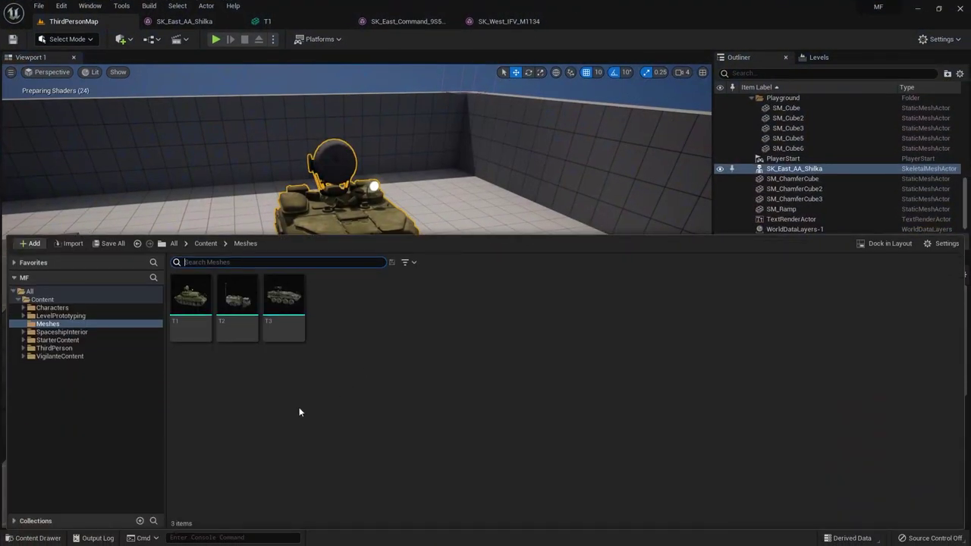
click(40, 333)
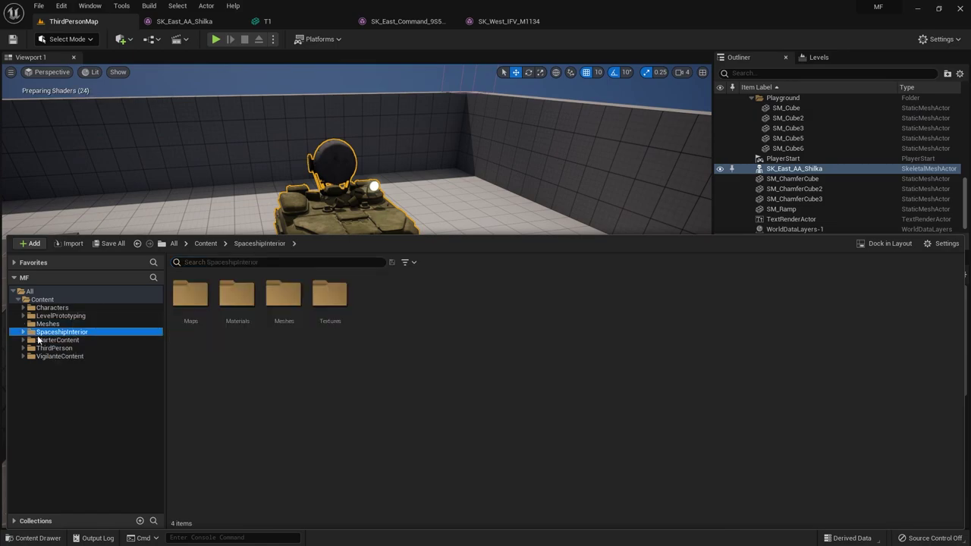
click(23, 333)
click(70, 356)
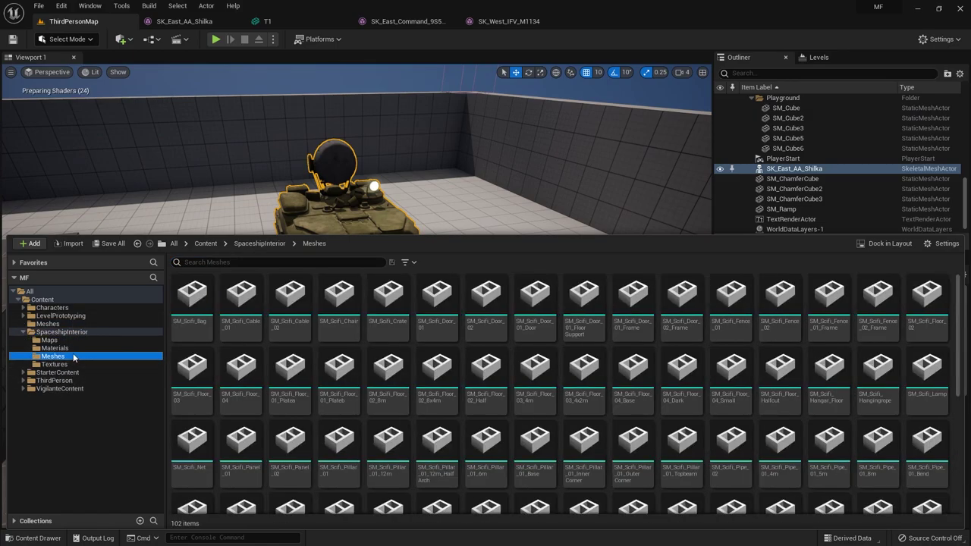
click(66, 348)
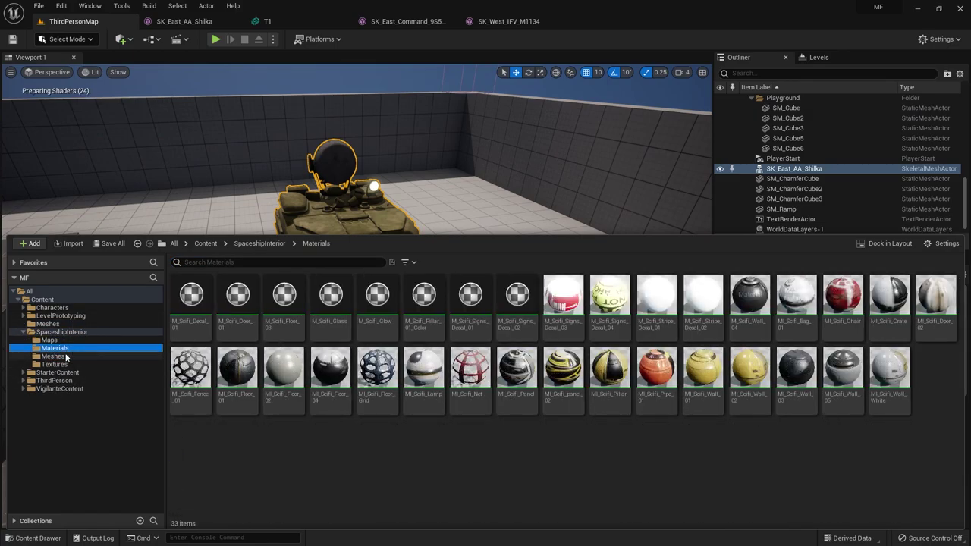
click(65, 353)
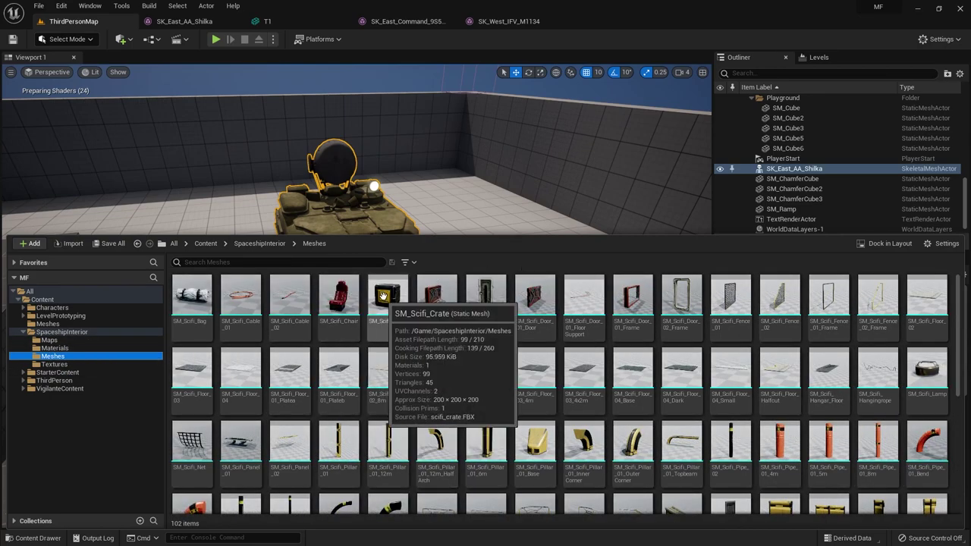
- Place an SM_Scifi_Crate beside the tank, try rotating it, then delete it
mouse_move(389, 294)
mouse_down()
mouse_move(485, 243)
mouse_move(456, 280)
mouse_up()
key(e)
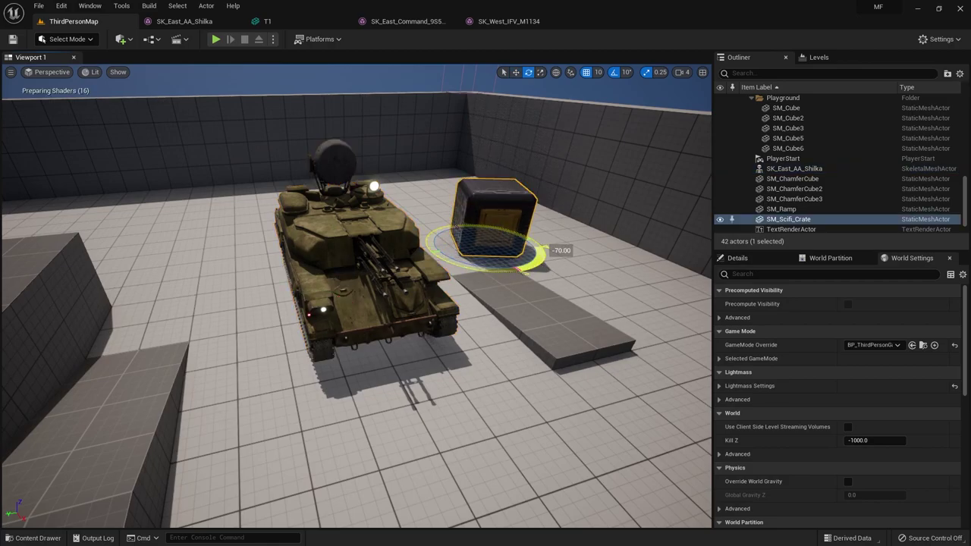
right_drag(456, 280, 425, 278)
drag(394, 296, 294, 350)
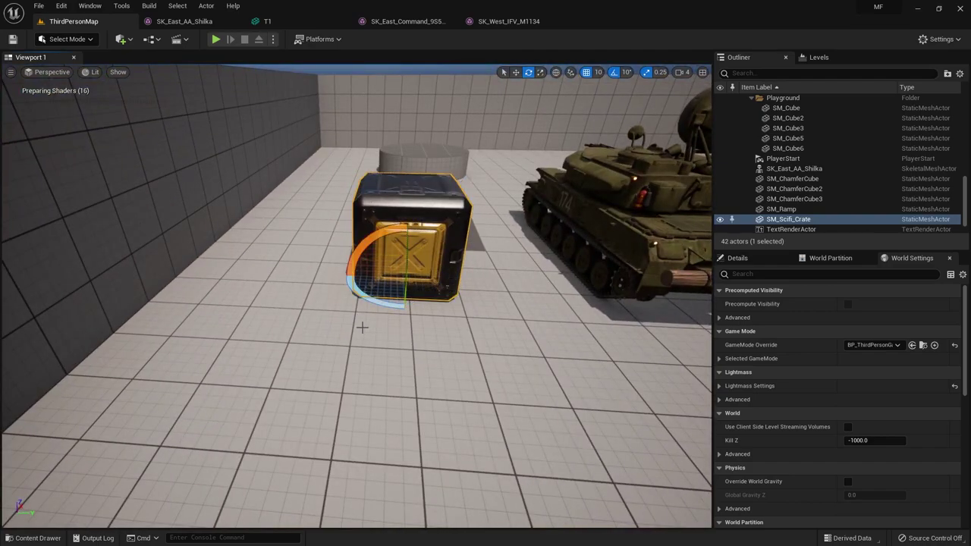
key(Delete)
- Place a fresh SM_Scifi_Crate on the floor with an upright SM_Scifi_Bag beside it
key(ctrl+space)
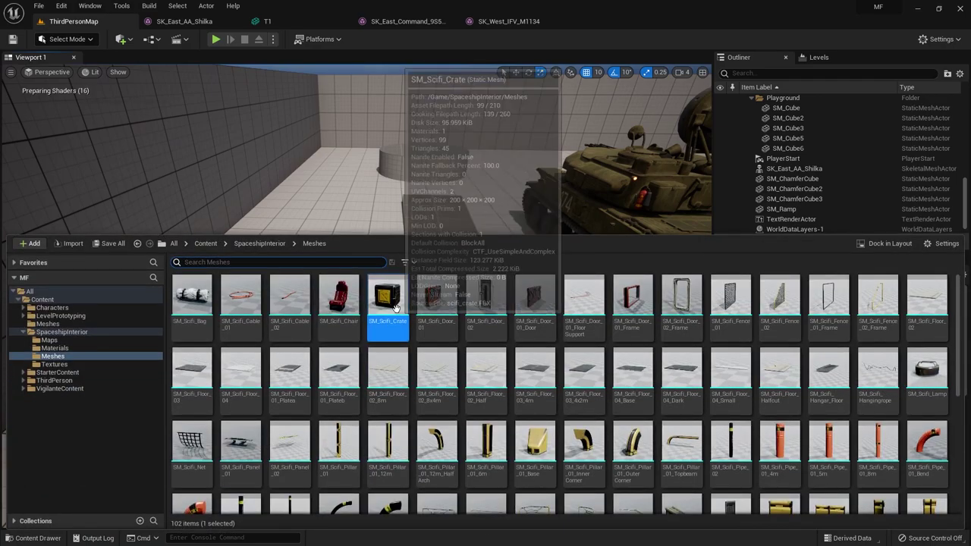
key(ctrl+space)
key(ctrl+space)
mouse_move(382, 307)
mouse_down()
mouse_move(318, 324)
mouse_move(326, 319)
mouse_up()
key(e)
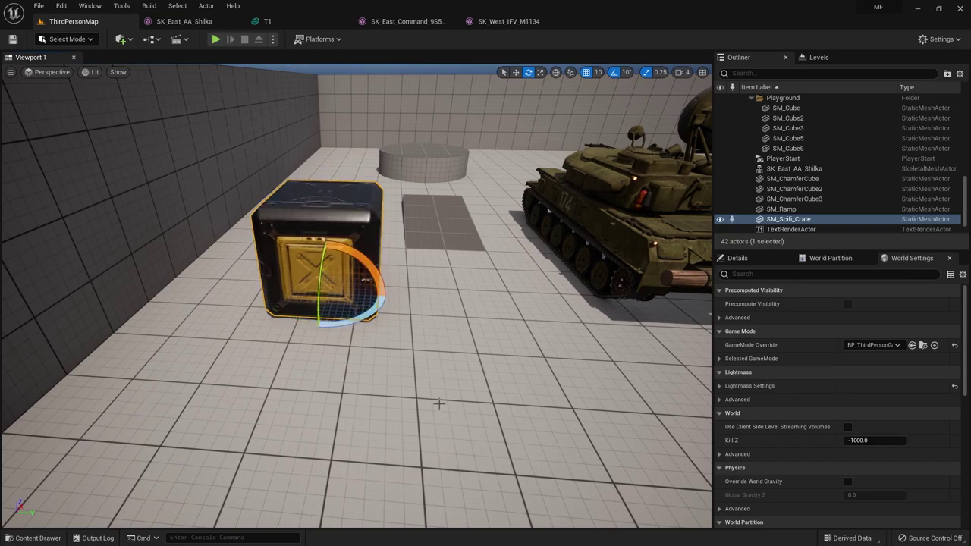
key(ctrl+space)
mouse_move(195, 305)
mouse_down()
mouse_move(440, 300)
mouse_move(451, 249)
mouse_up()
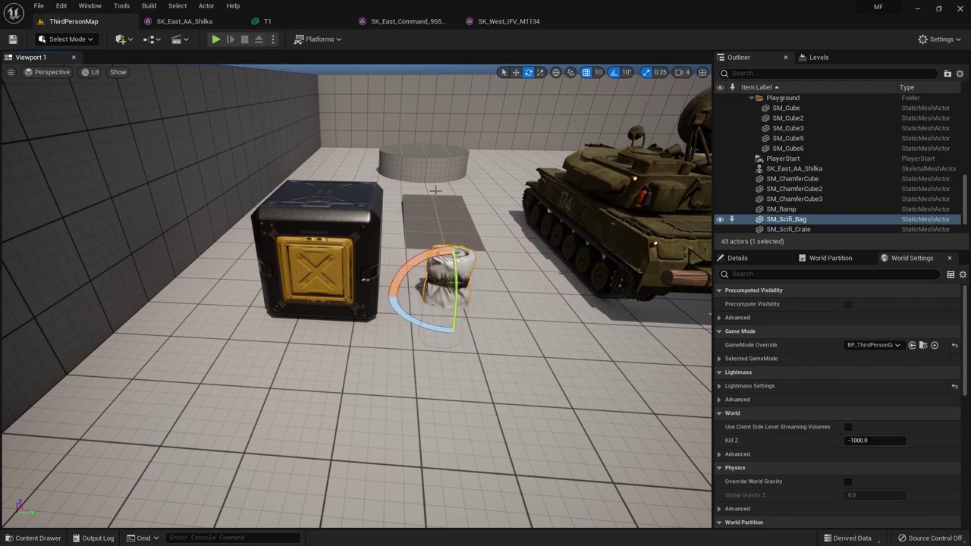
key(w)
key(ctrl+z)
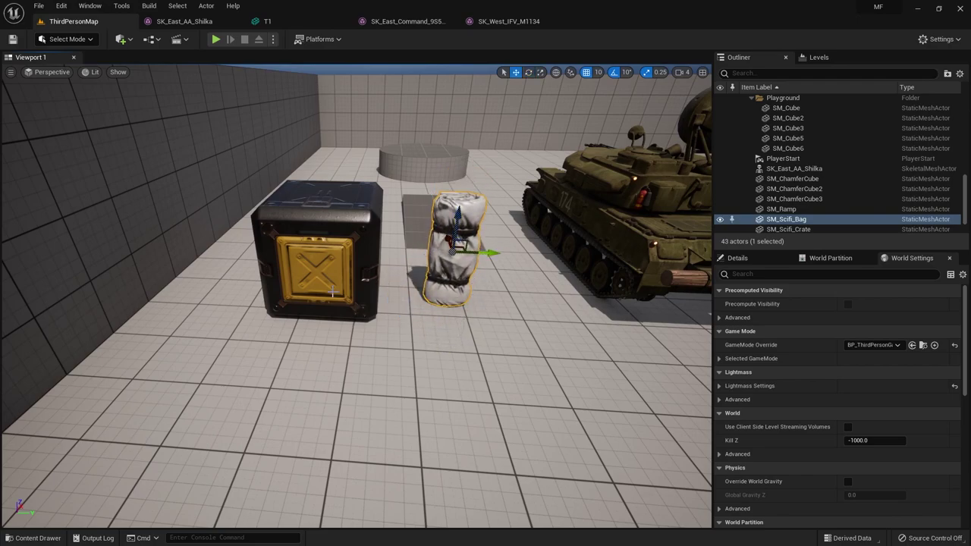
- Delete the Shilka tank from the level, leaving 42 actors
click(332, 291)
drag(368, 328, 387, 345)
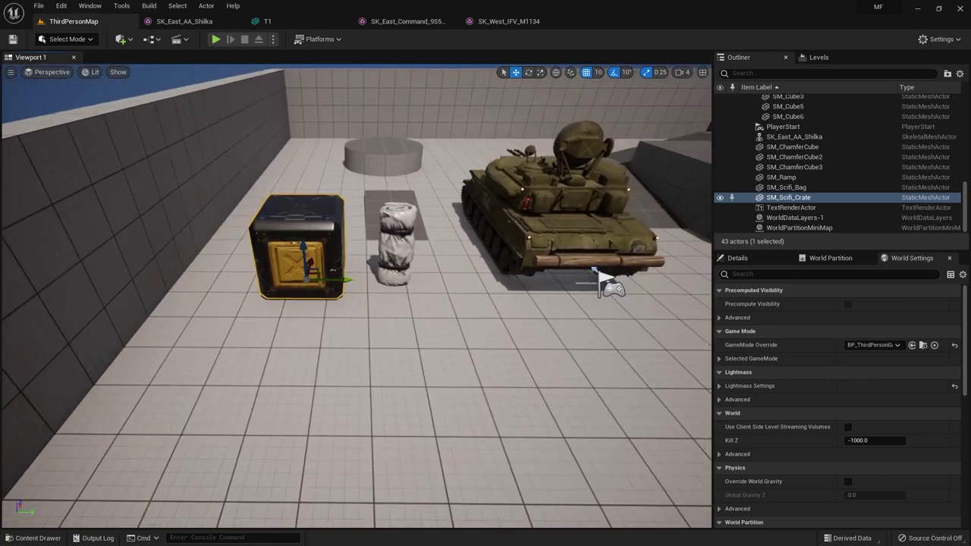
click(576, 227)
key(Delete)
click(272, 262)
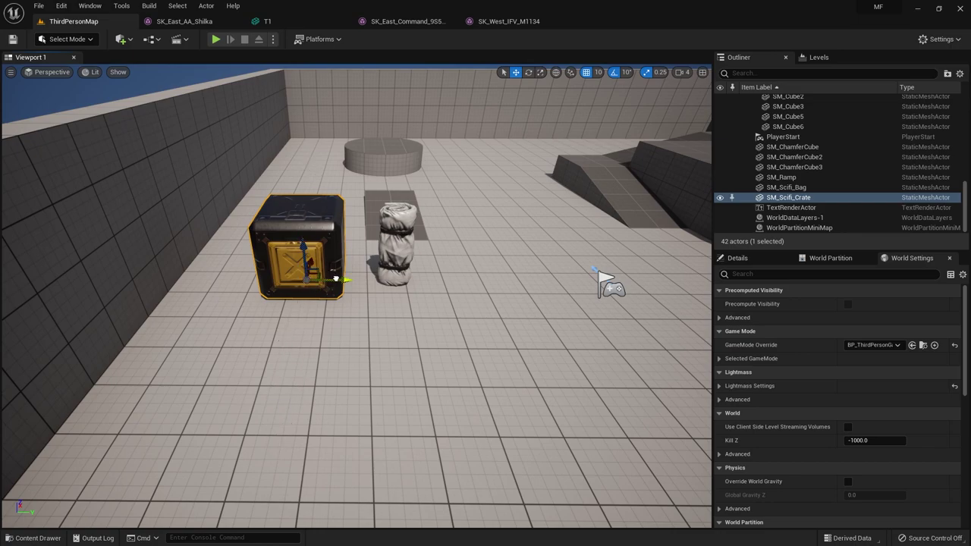
- Alt-drag crate copies SM_Scifi_Crate2 and SM_Scifi_Crate3 into a stack and select both stacked crates
mouse_move(336, 279)
alt+mouse_down()
mouse_move(514, 260)
mouse_move(553, 175)
alt+mouse_up()
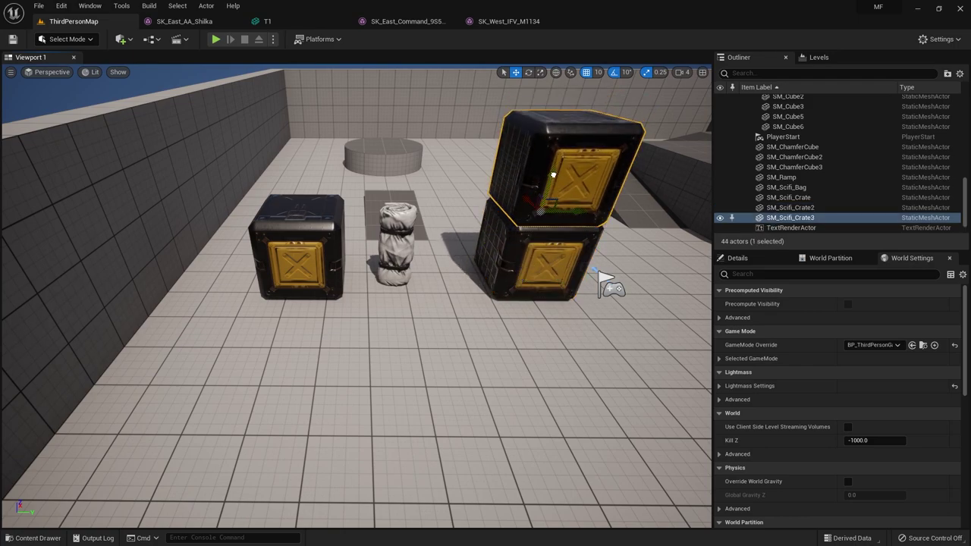
mouse_move(539, 270)
alt+mouse_down()
mouse_move(500, 322)
mouse_move(535, 287)
alt+mouse_up()
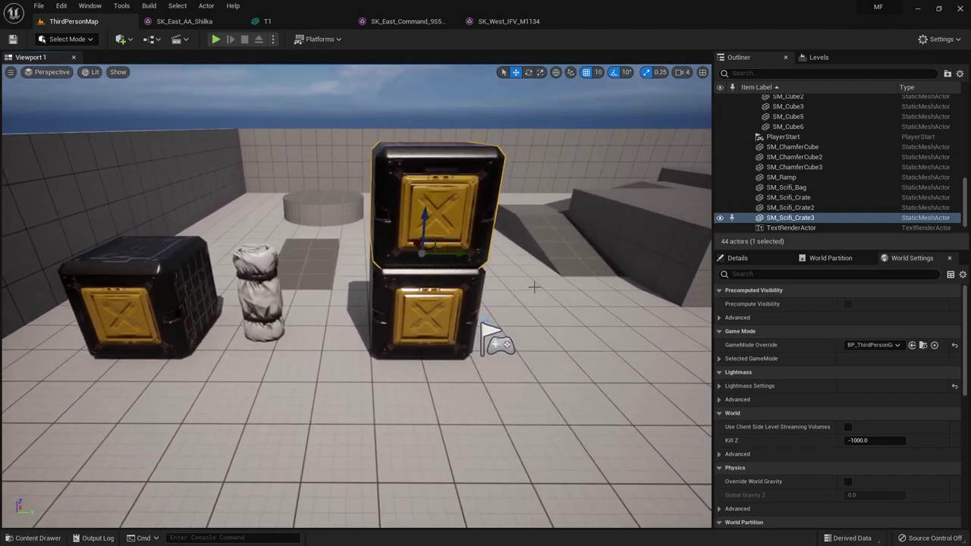
click(418, 322)
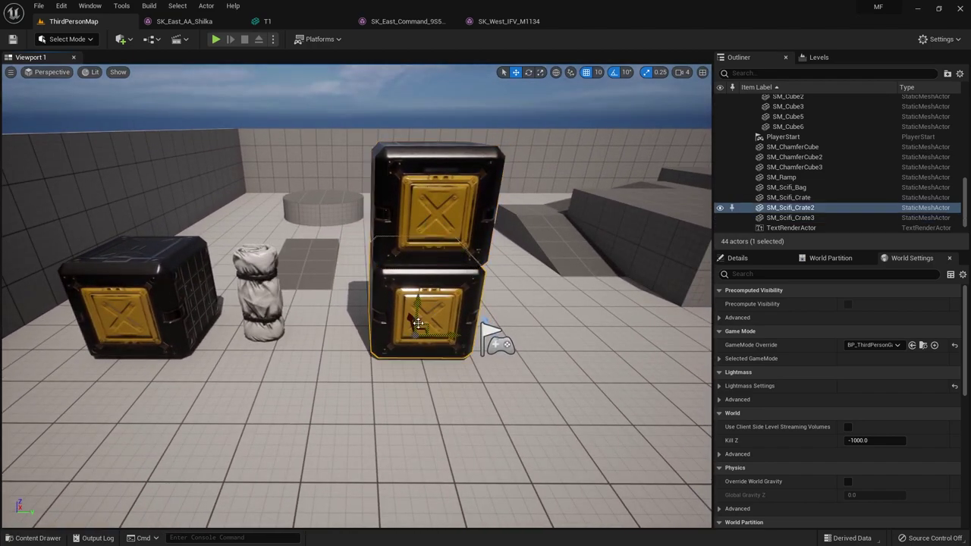
ctrl+click(426, 192)
click(411, 314)
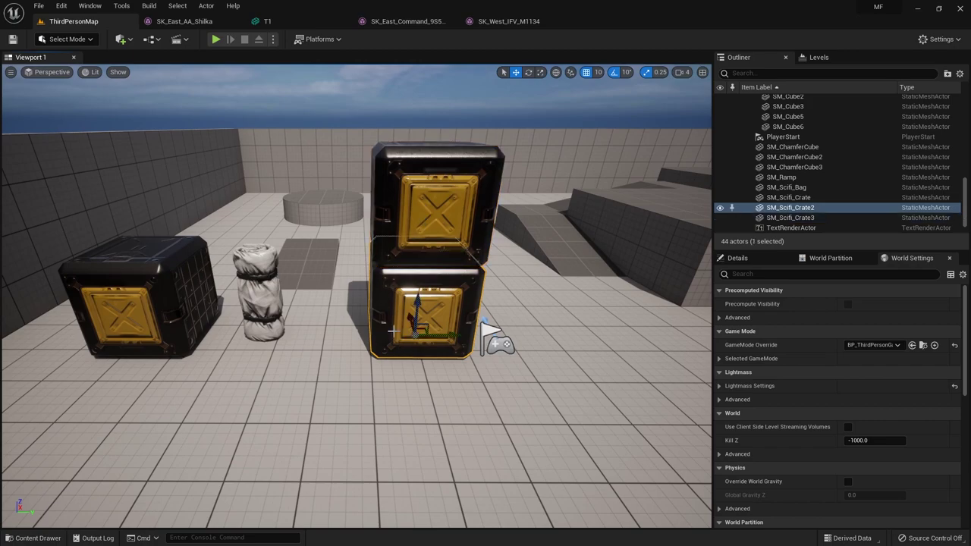
ctrl+click(423, 210)
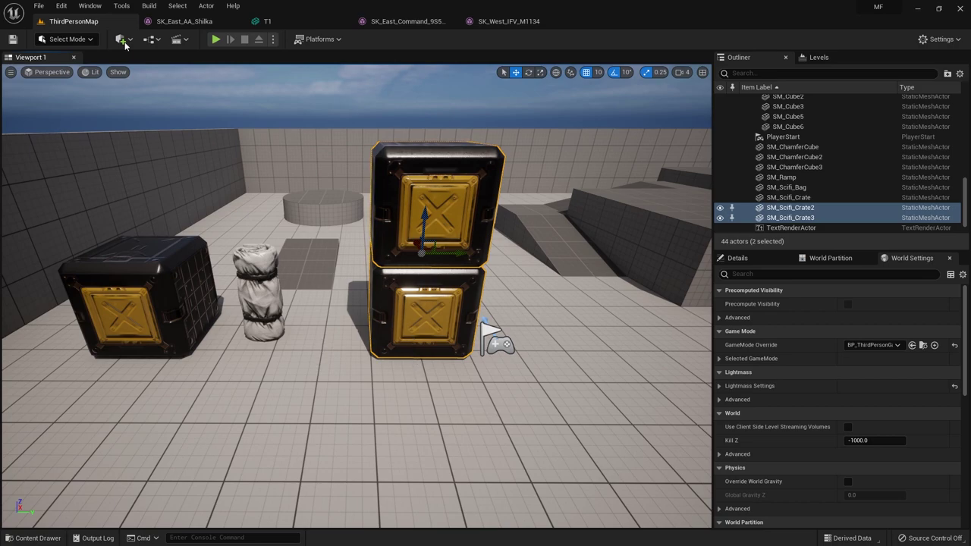
click(122, 6)
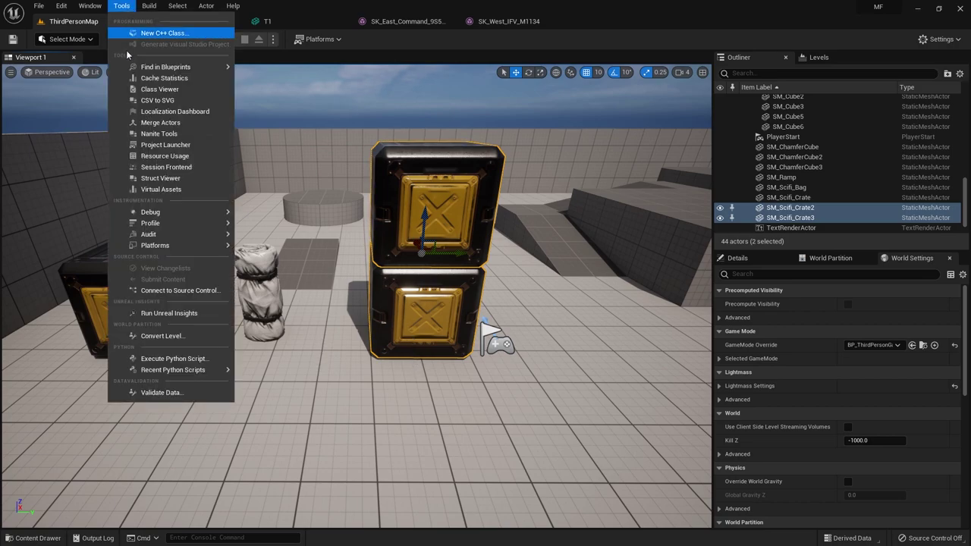
- Merge the two stacked crates with Merge Actors into a static mesh '2Blocks' in Content/Meshes
click(179, 124)
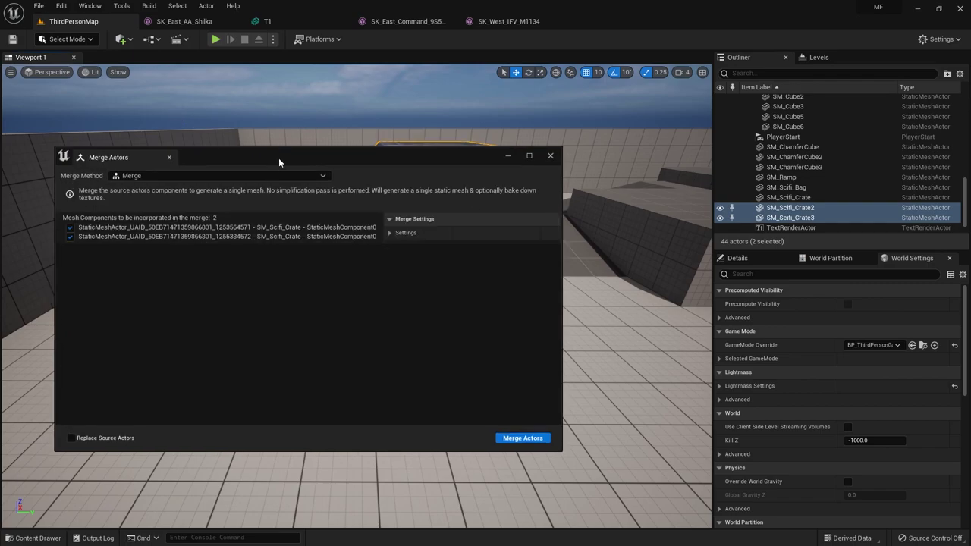
mouse_move(279, 158)
mouse_down()
mouse_move(712, 174)
mouse_move(464, 175)
mouse_up()
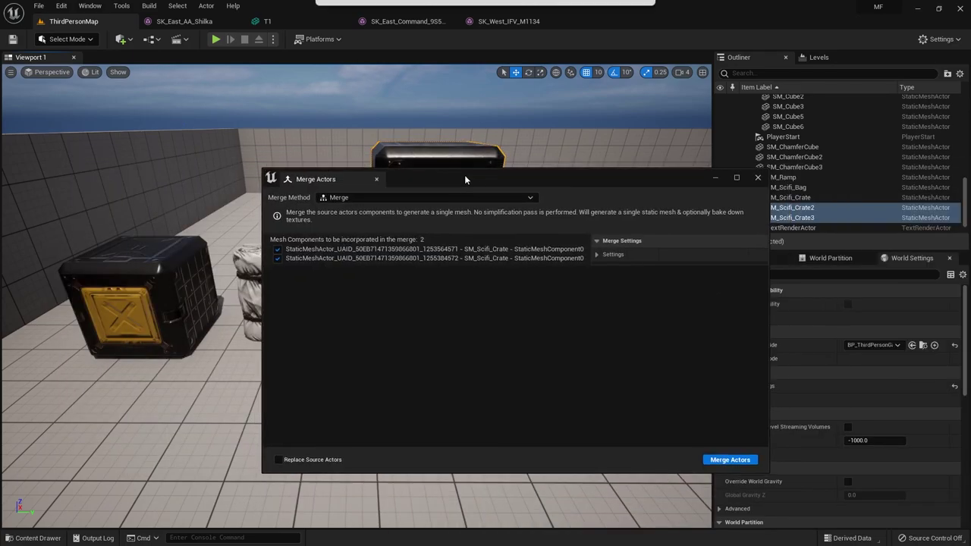
click(730, 461)
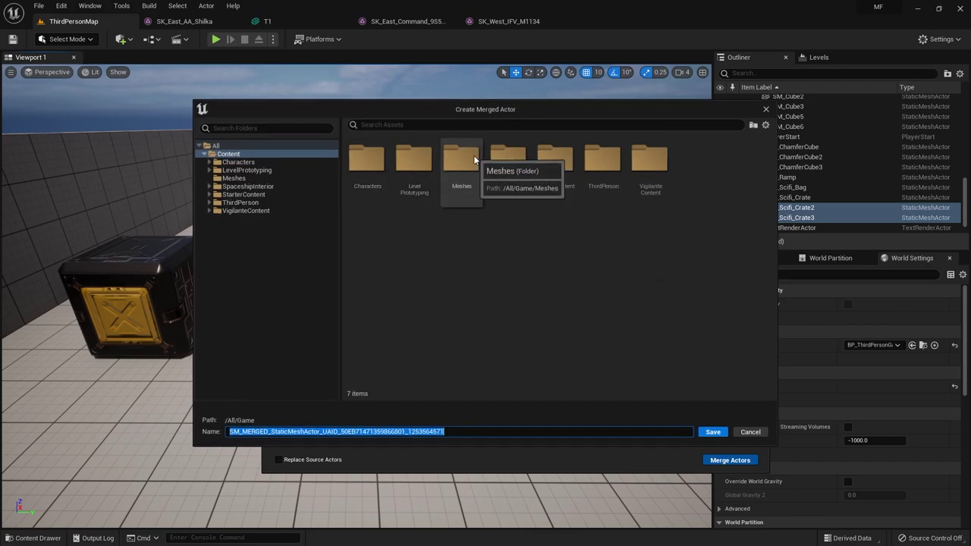
click(470, 202)
double_click(472, 203)
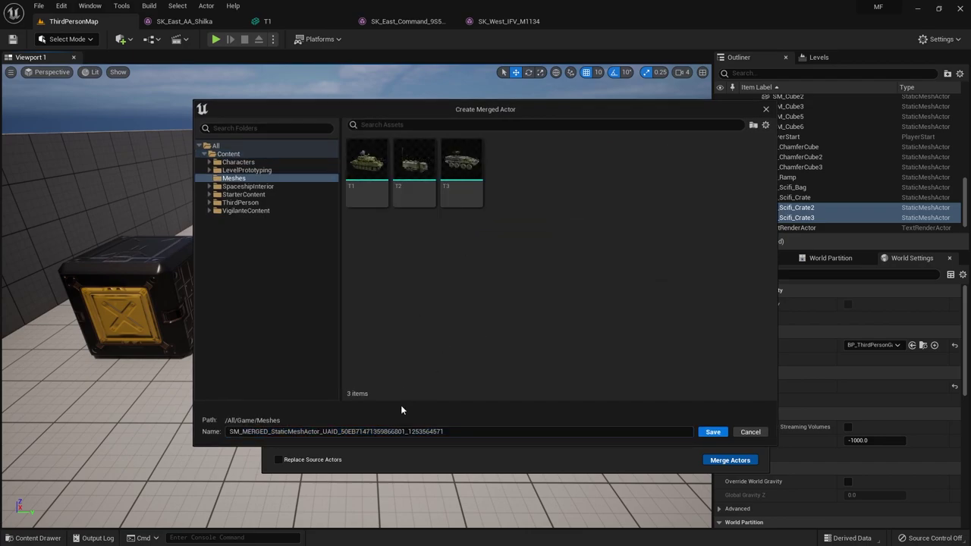
drag(455, 431, 211, 431)
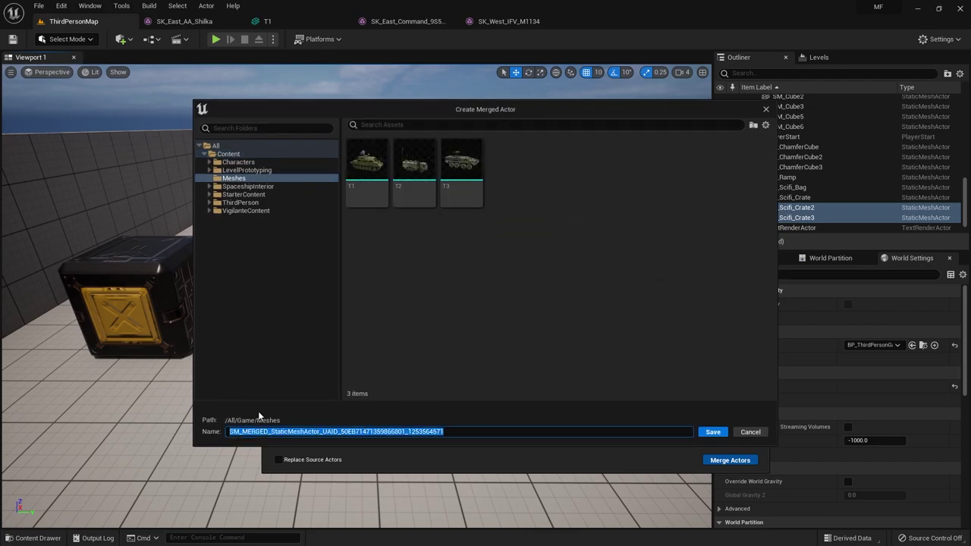
text(2Blocks)
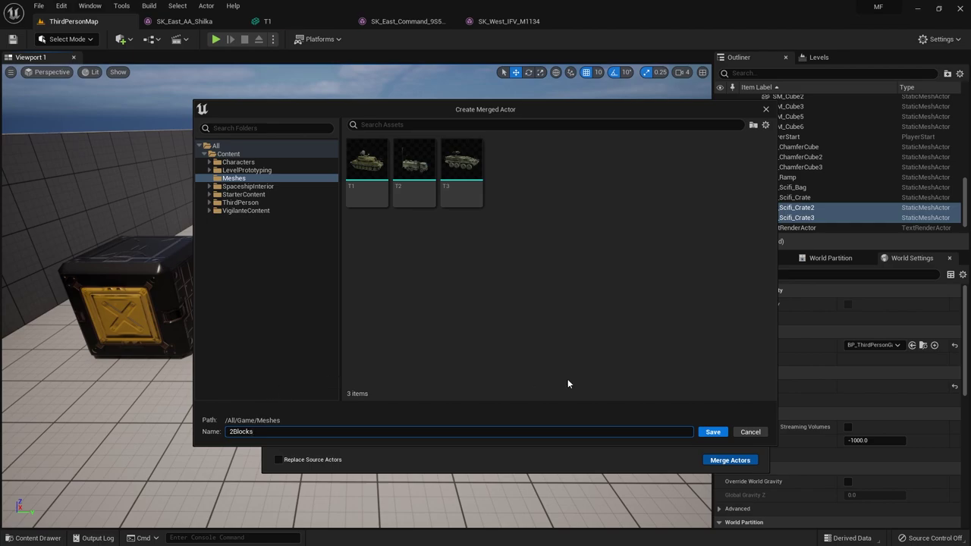
click(712, 432)
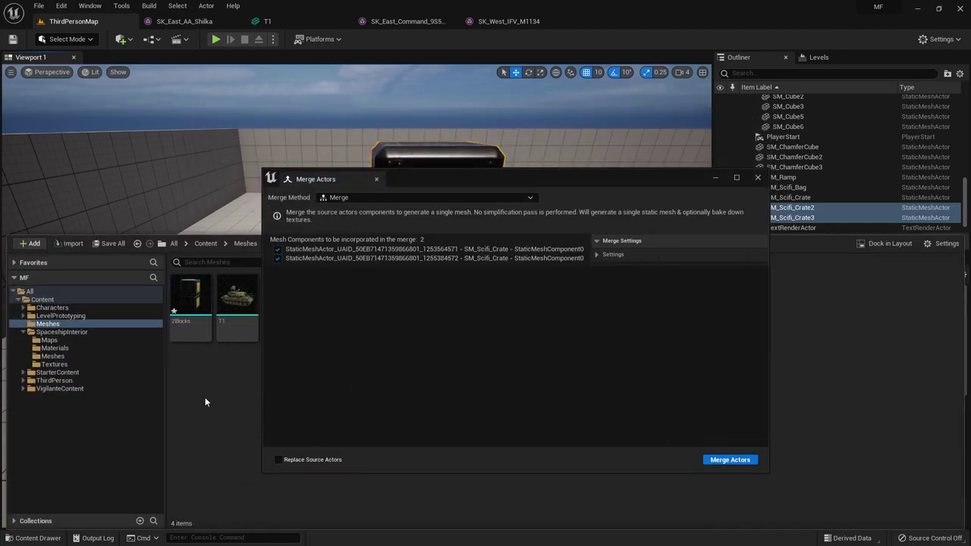
- Remove the two original crates and place the merged 2Blocks stack beside the bag
click(758, 179)
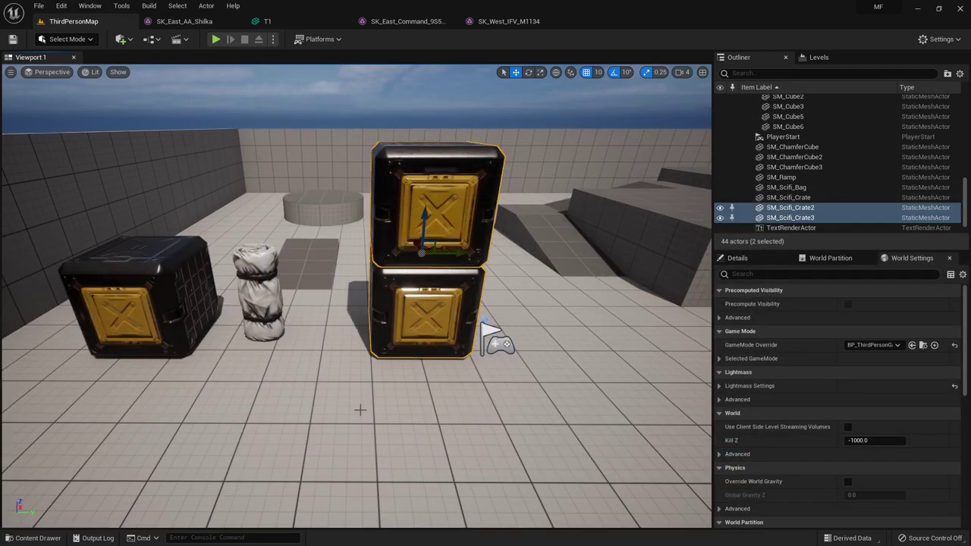
key(ctrl+z)
key(ctrl+z)
key(ctrl+z)
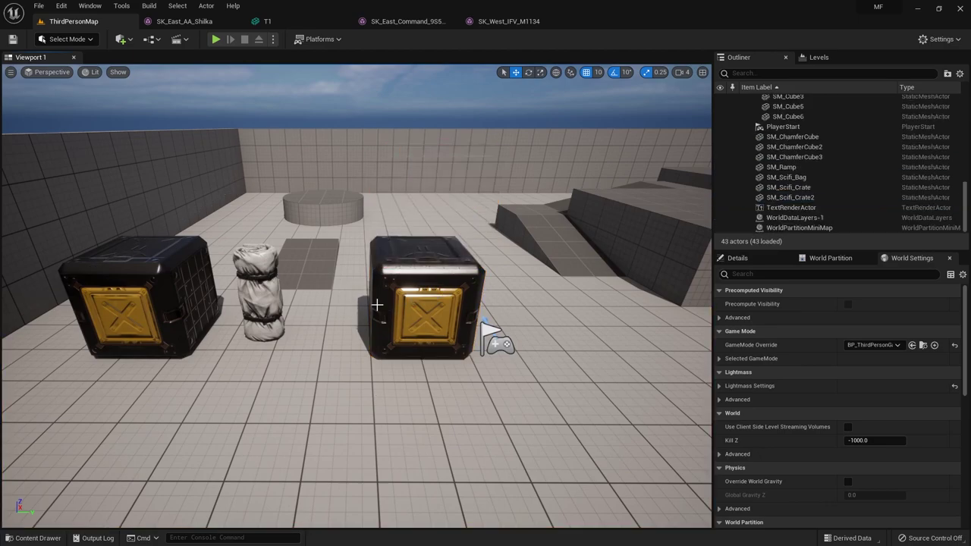
key(ctrl+z)
key(ctrl+space)
drag(191, 304, 501, 413)
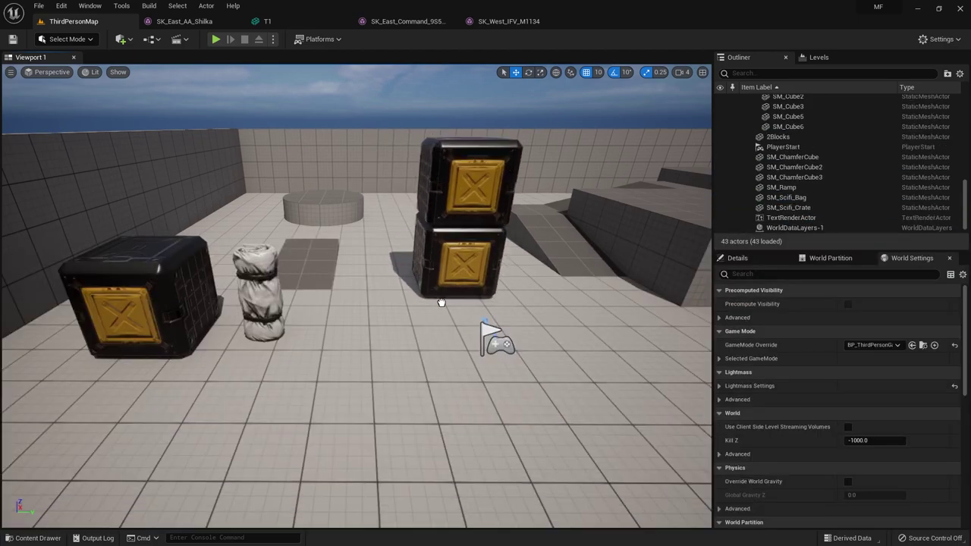
mouse_move(383, 393)
mouse_down()
mouse_move(384, 330)
mouse_move(372, 337)
mouse_move(431, 348)
mouse_up()
click(162, 299)
click(413, 334)
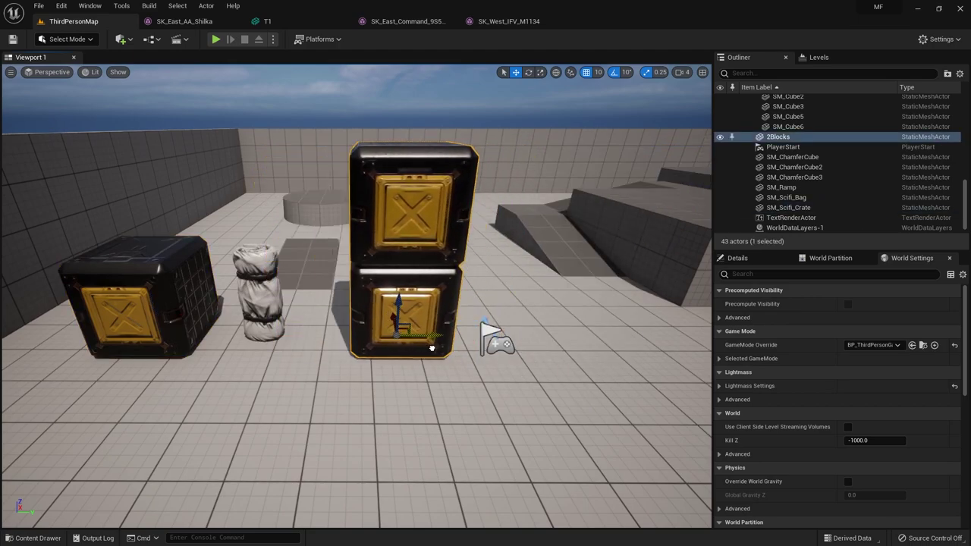
- Duplicate a crate on top of another and copy both bags up beside it, making four bags
click(263, 297)
drag(301, 302, 288, 273)
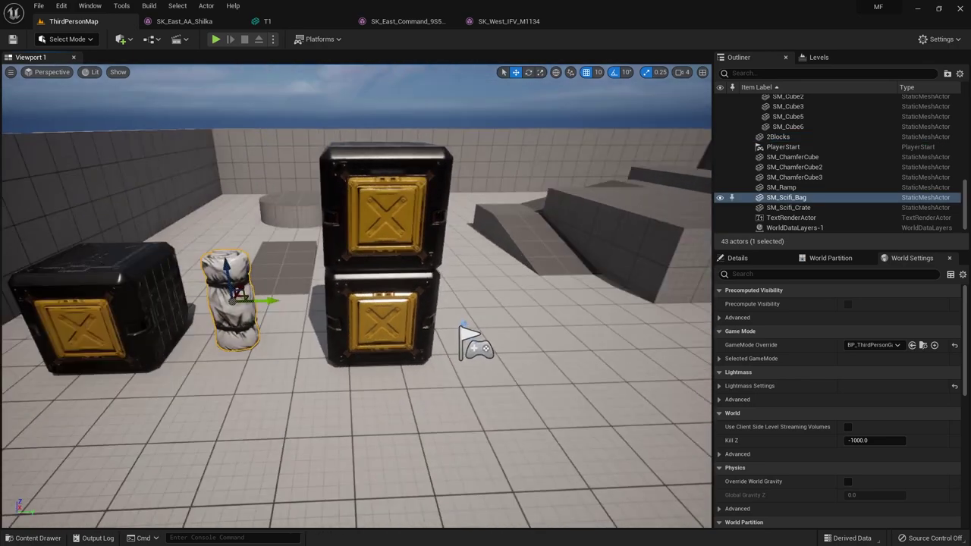
click(334, 306)
click(255, 317)
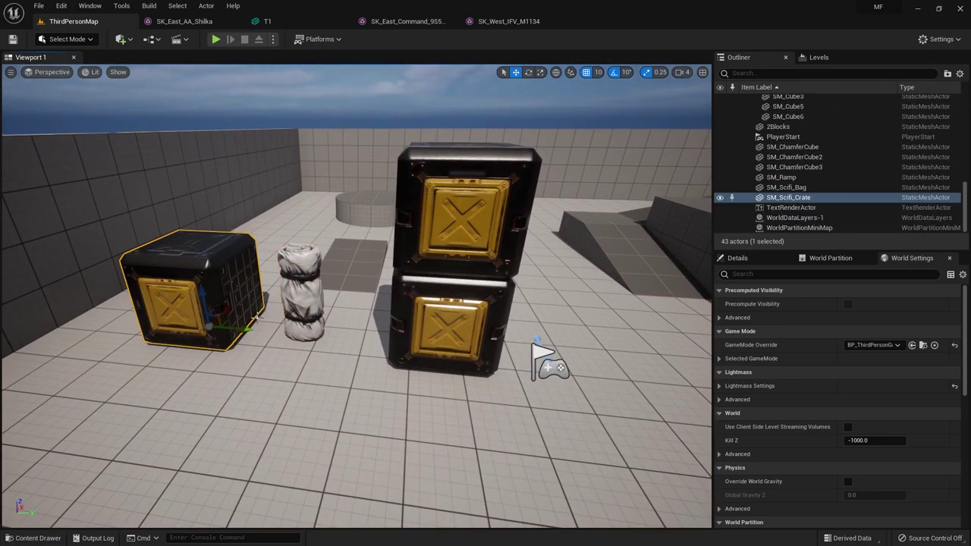
alt+drag(217, 327, 204, 208)
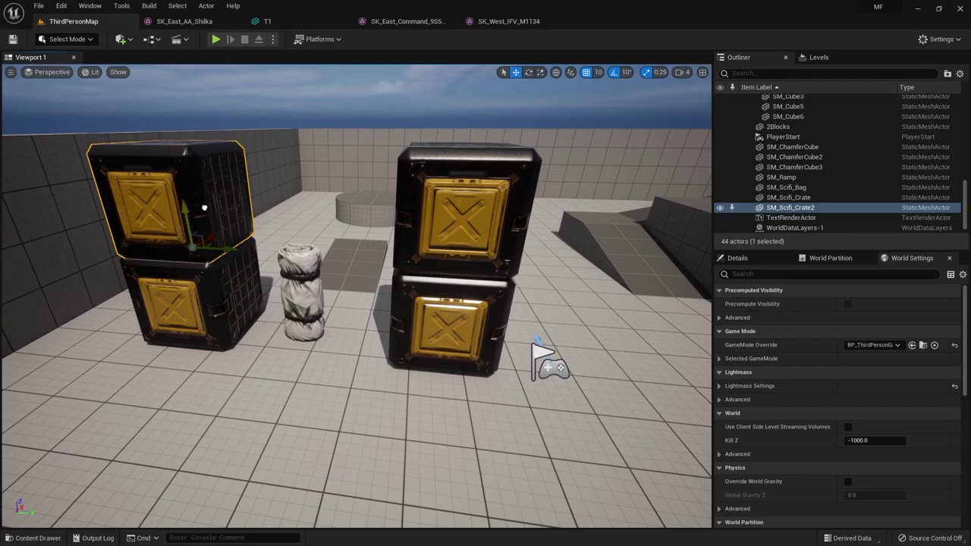
click(302, 299)
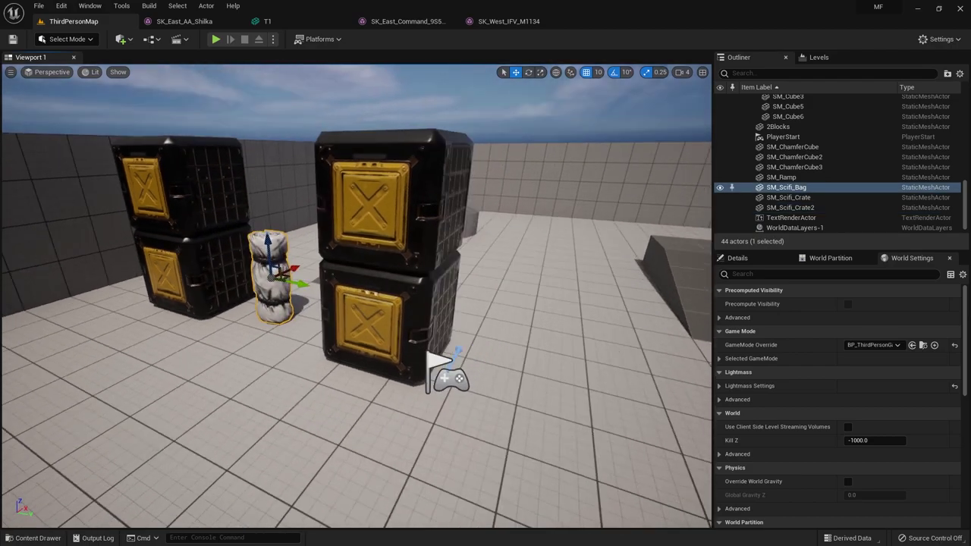
drag(342, 425, 342, 470)
drag(397, 302, 307, 305)
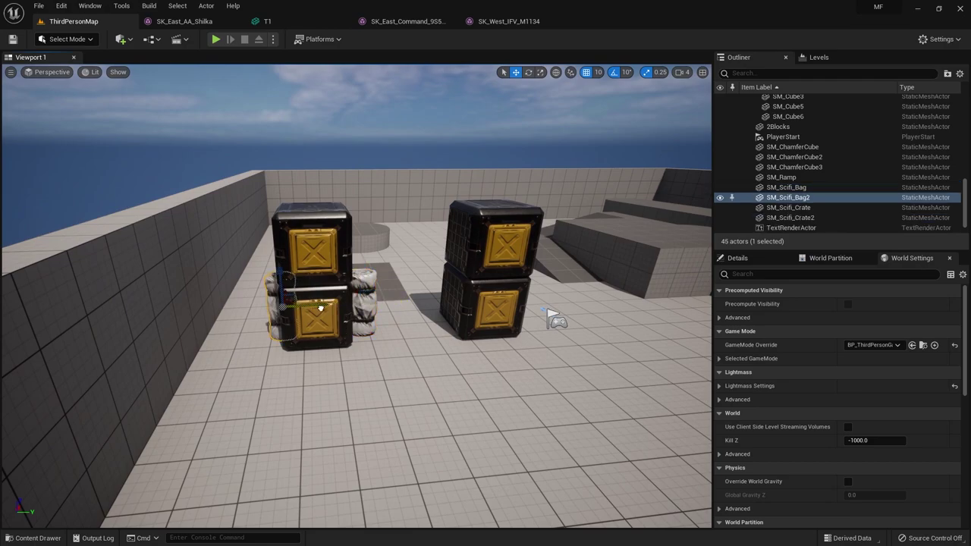
ctrl+click(365, 302)
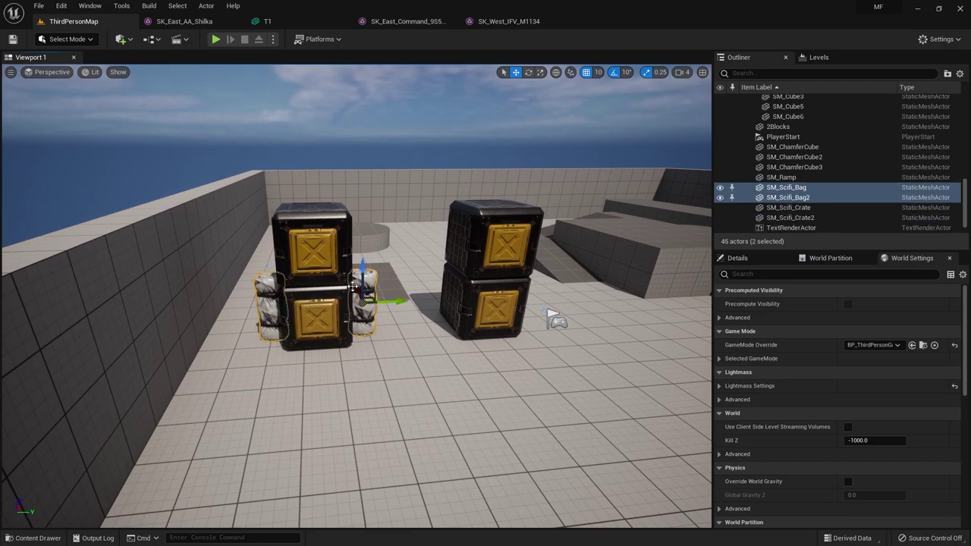
alt+drag(363, 269, 363, 205)
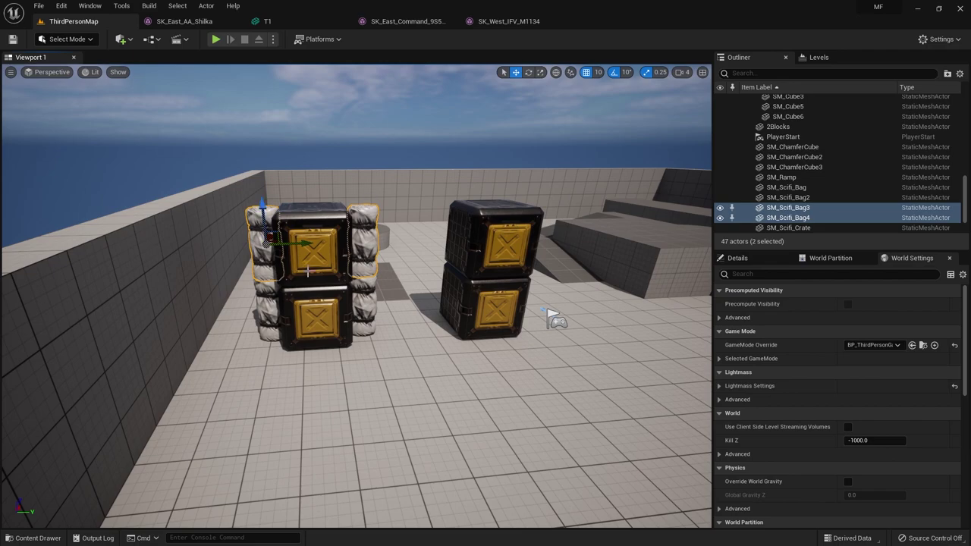
- Select the two crates and all four bags together
click(362, 306)
click(285, 326)
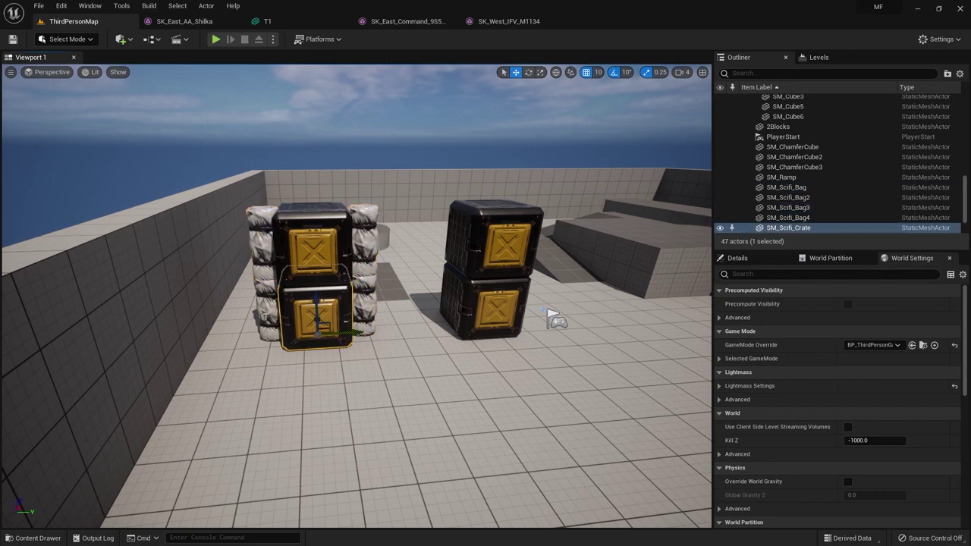
ctrl+click(265, 315)
ctrl+click(365, 300)
ctrl+click(364, 235)
ctrl+click(329, 247)
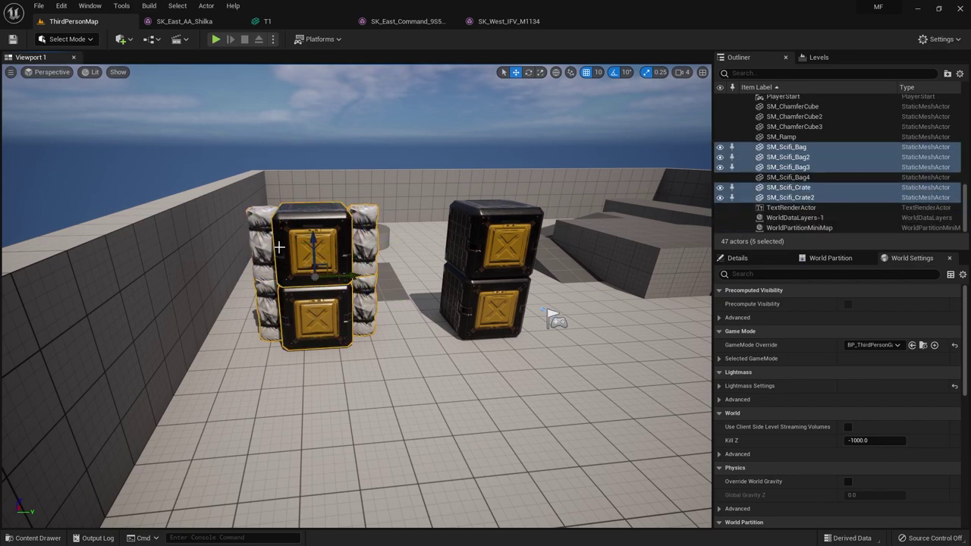
ctrl+click(271, 248)
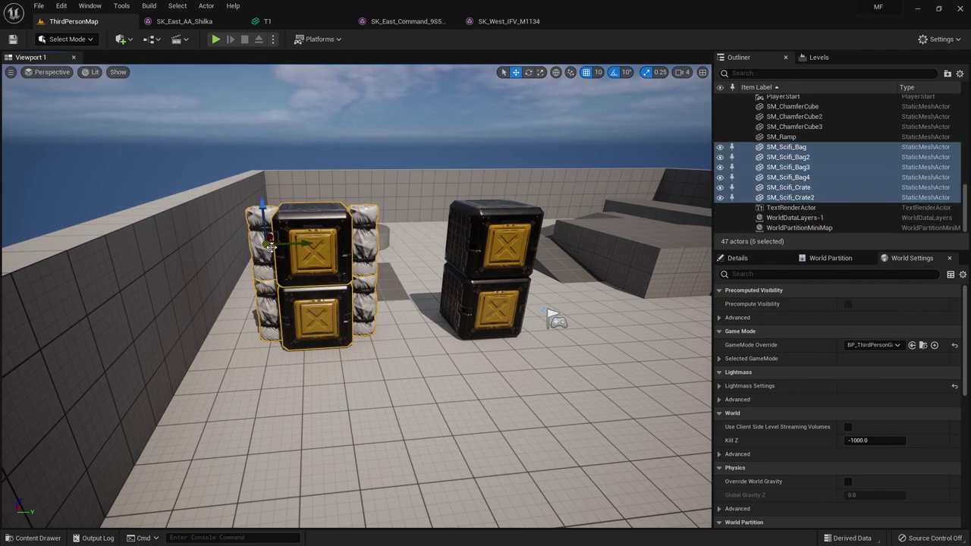
- Merge the two crates and four bags with Merge Actors into a static mesh '6Blocks' in Content/Meshes
click(122, 6)
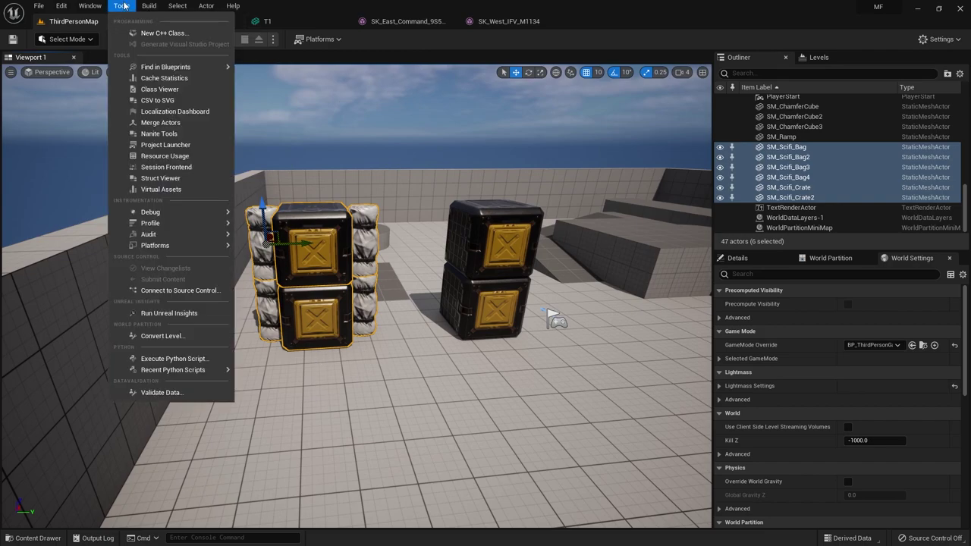
click(165, 123)
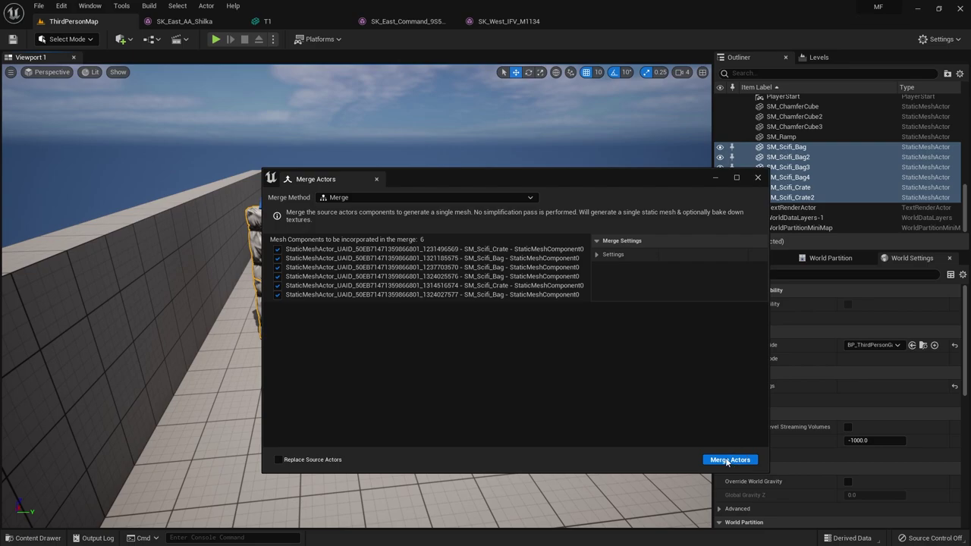
click(728, 460)
double_click(466, 163)
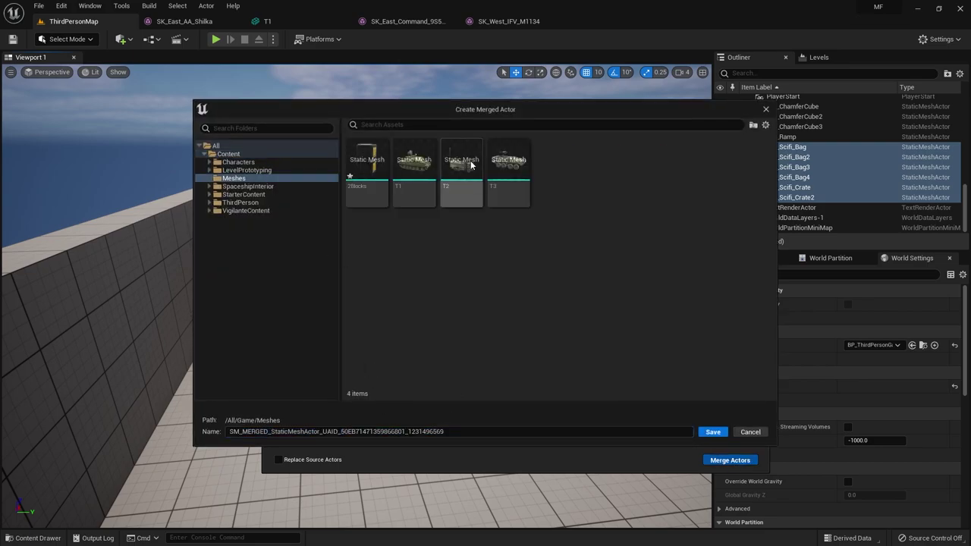
drag(446, 431, 300, 431)
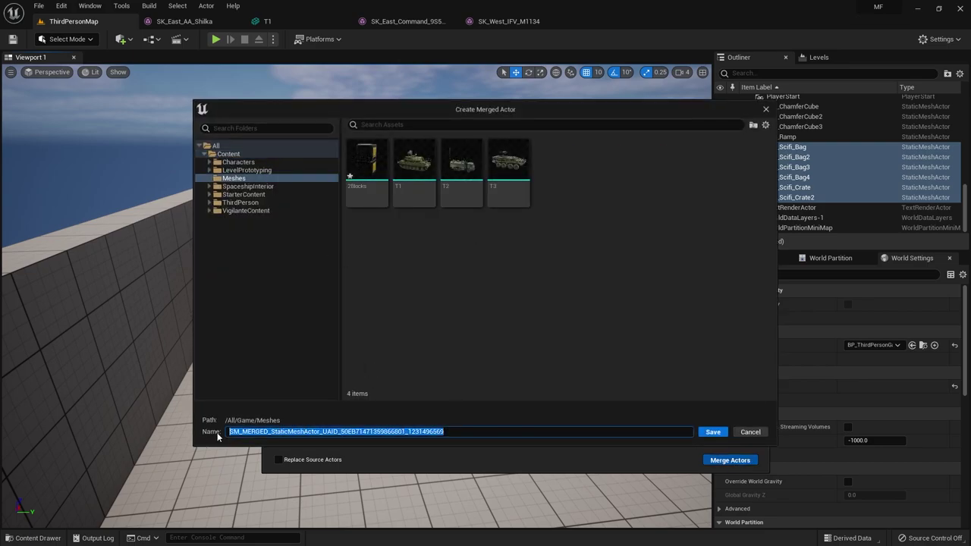
text(6Blocks)
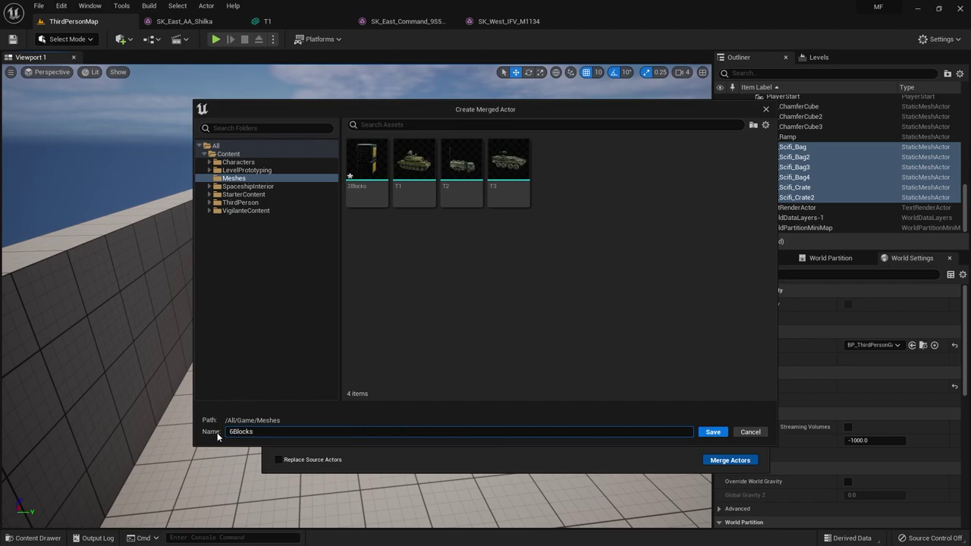
click(713, 432)
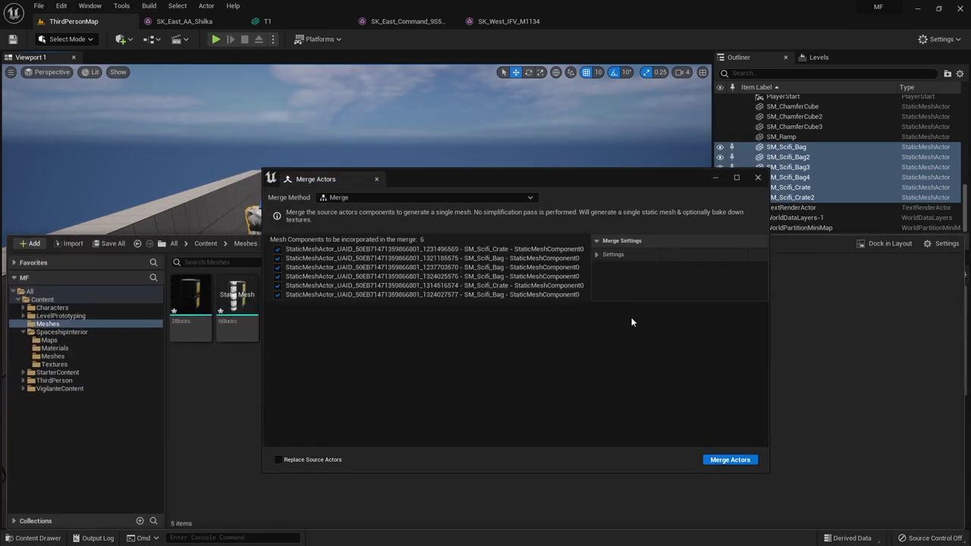
click(747, 186)
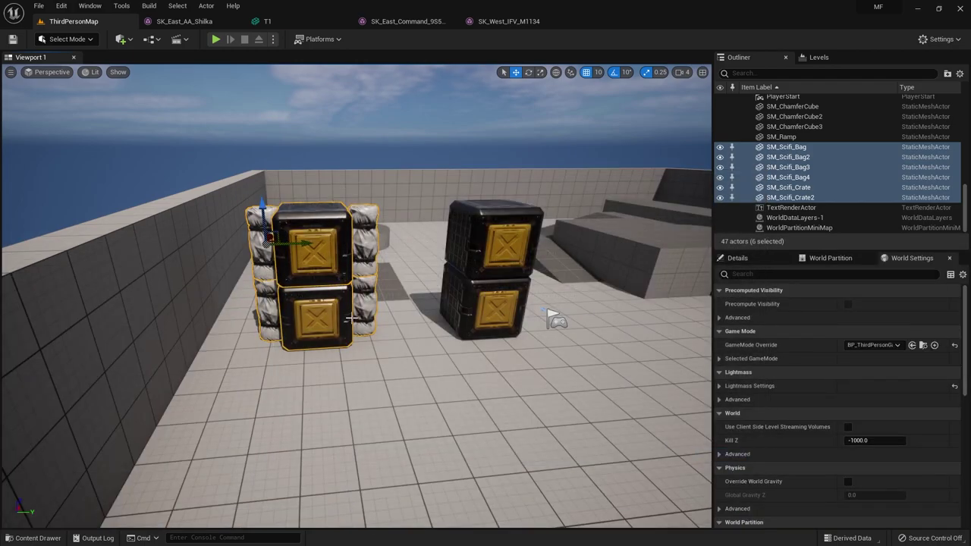
- Delete the six loose pieces, place the 6Blocks mesh beside the 2Blocks stack, and frame 2Blocks
key(Delete)
key(ctrl+space)
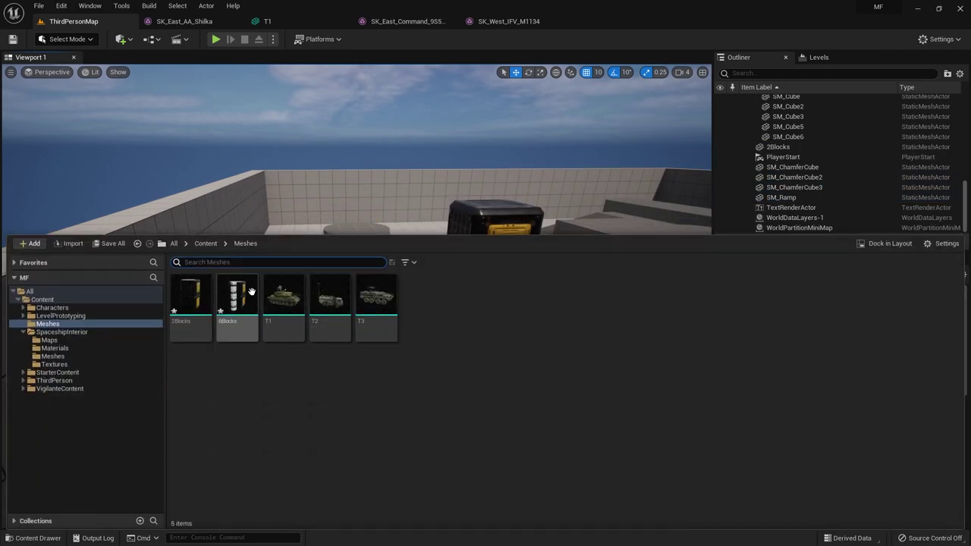
mouse_move(237, 303)
mouse_down()
mouse_move(363, 312)
mouse_move(393, 370)
mouse_up()
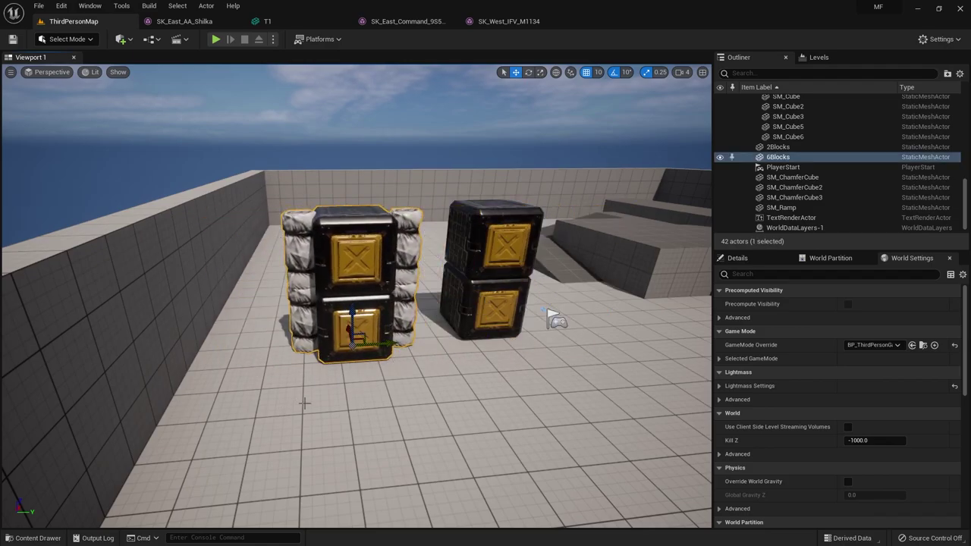
alt+drag(551, 317, 482, 332)
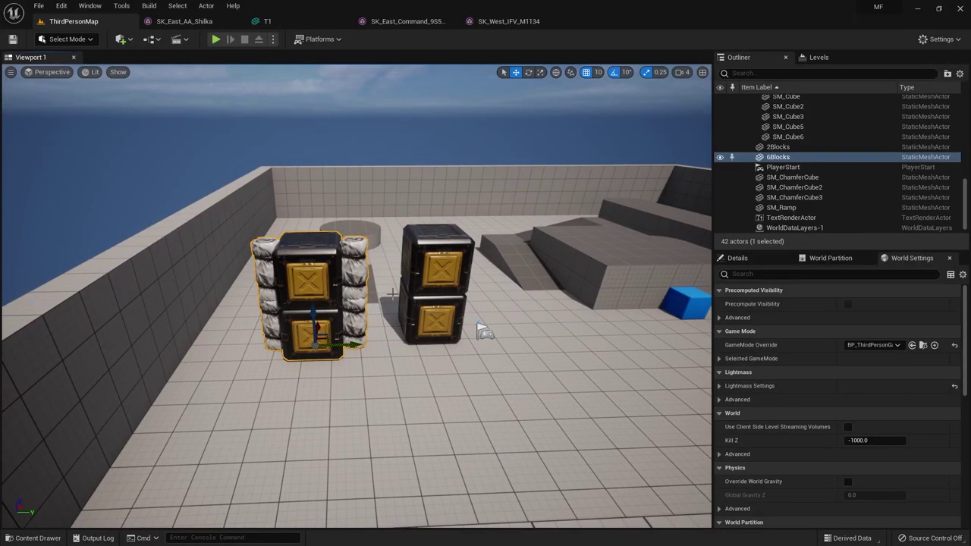
click(472, 326)
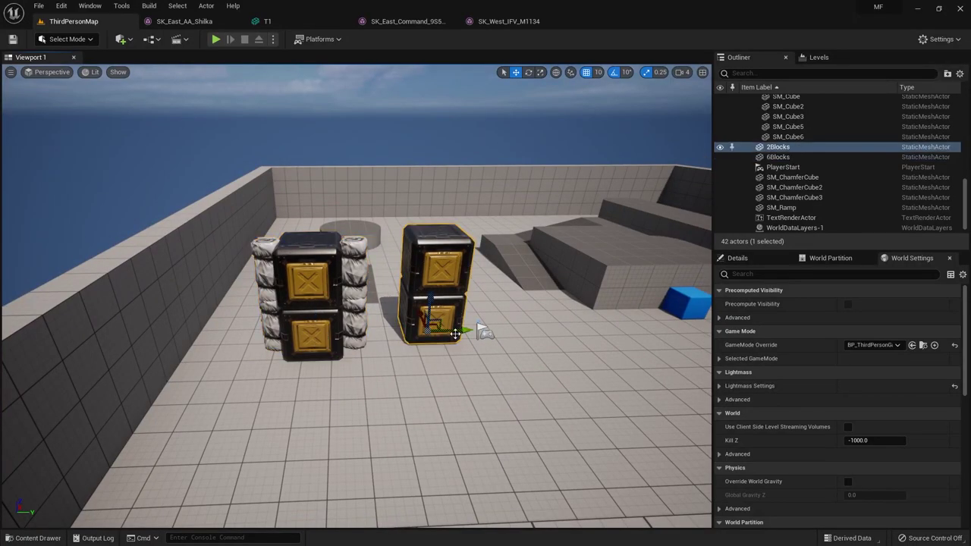
key(f)
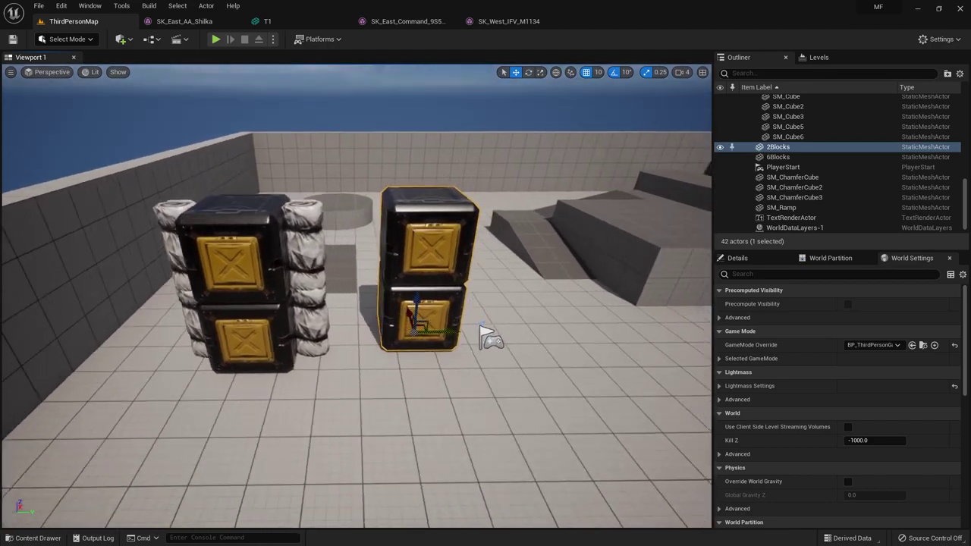
key(ctrl+space)
- Select the meshes 2Blocks, 6Blocks, T1, T2 and T3 and save all unsaved assets
click(189, 299)
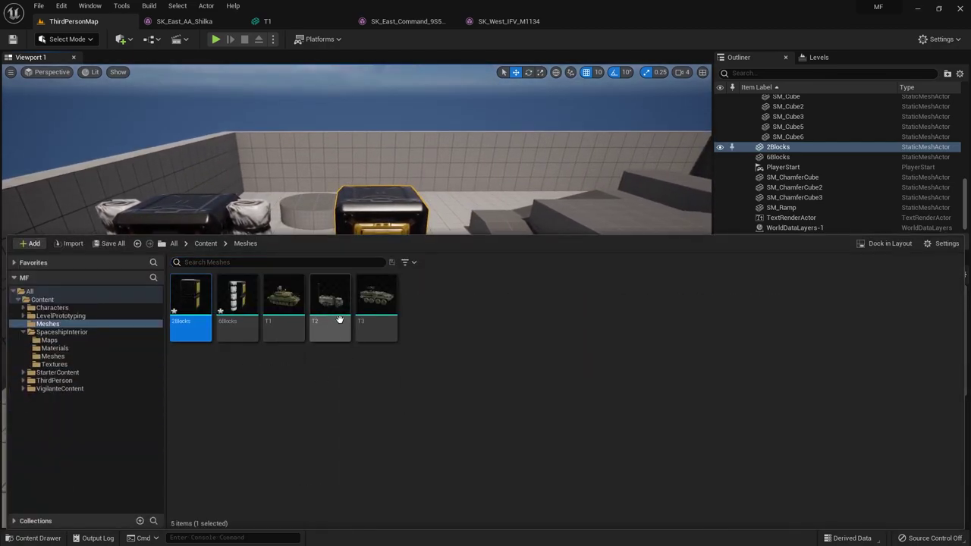
shift+click(377, 300)
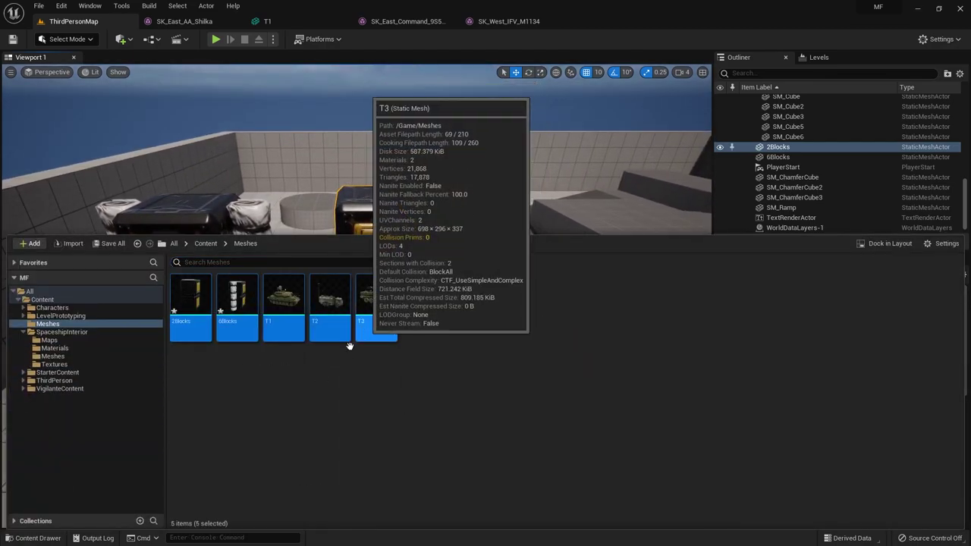
click(39, 5)
click(60, 96)
key(ctrl+space)
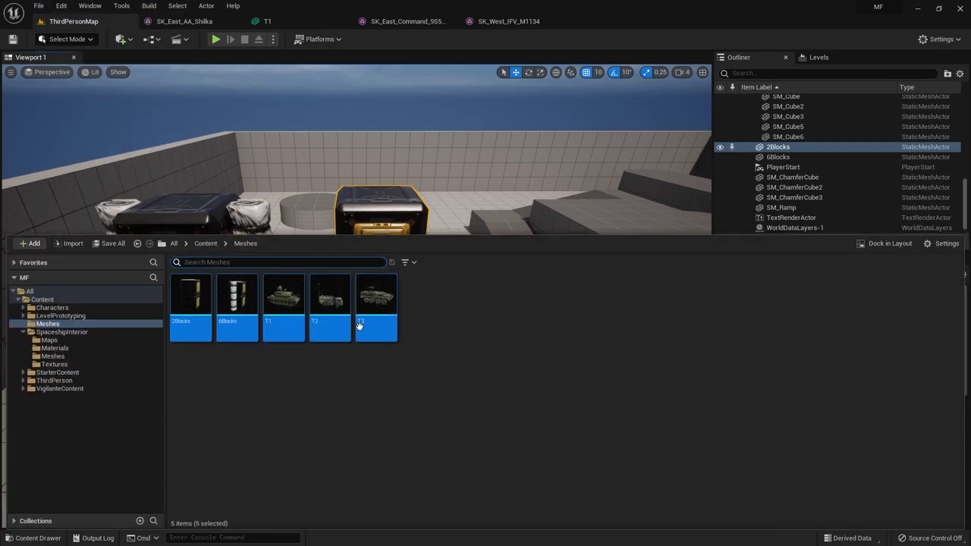
- Migrate the selected meshes via Asset Actions, opening the Asset Report with their dependencies
right_click(367, 300)
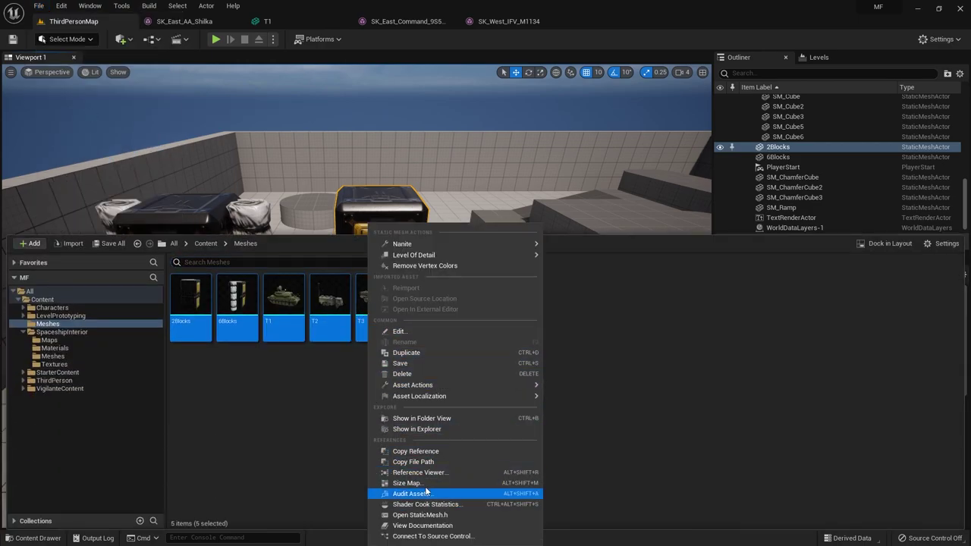
mouse_move(455, 397)
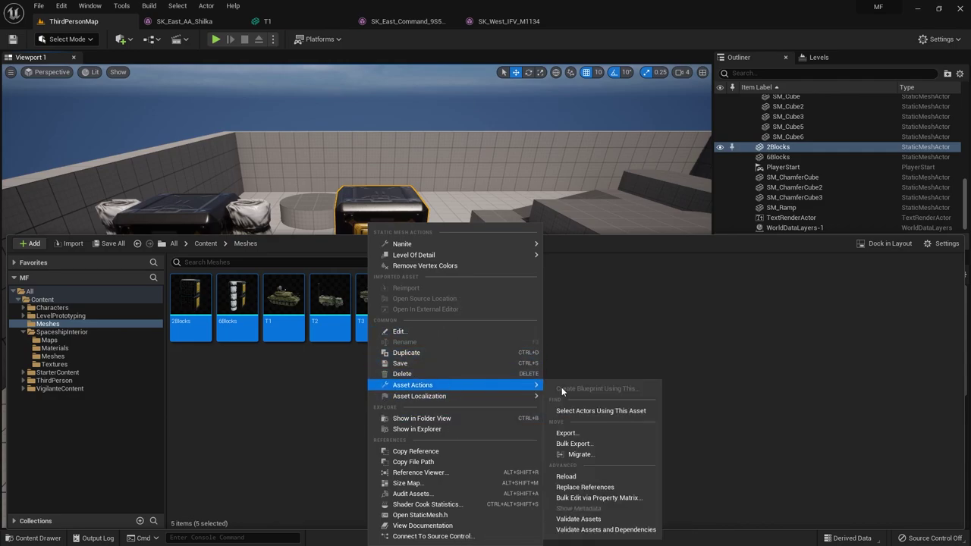
click(576, 453)
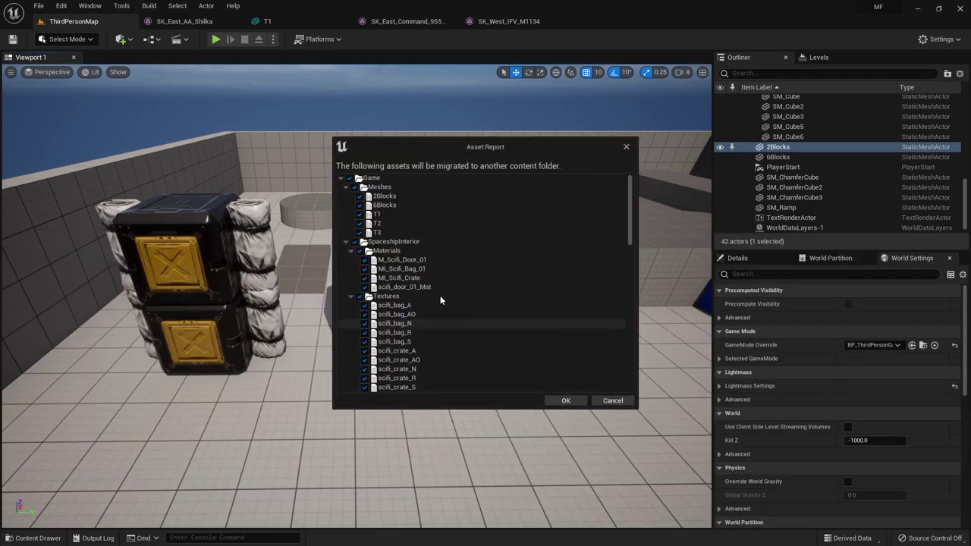
- Confirm the asset list and migrate the meshes into Unreal Projects/SST/Content
click(573, 403)
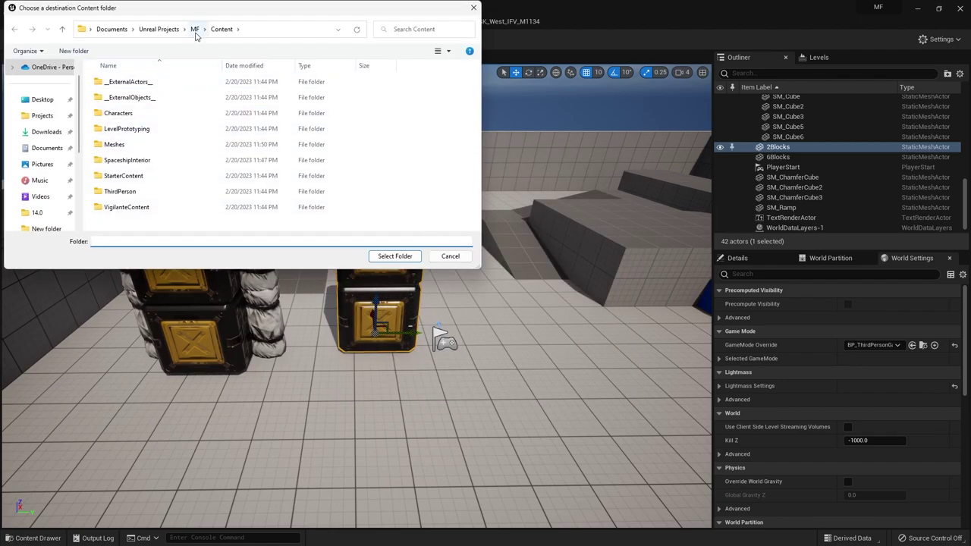
click(195, 31)
click(169, 29)
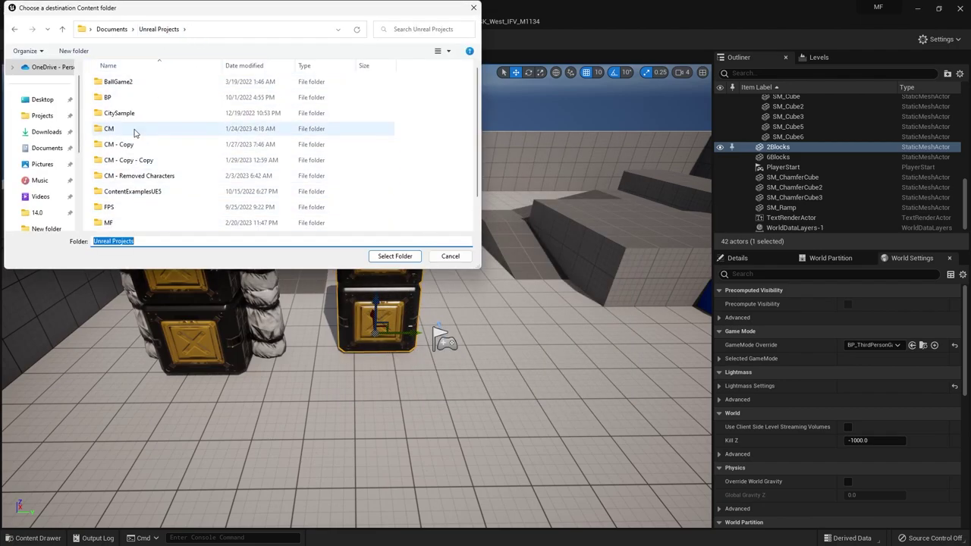
scroll(144, 174, down, 1)
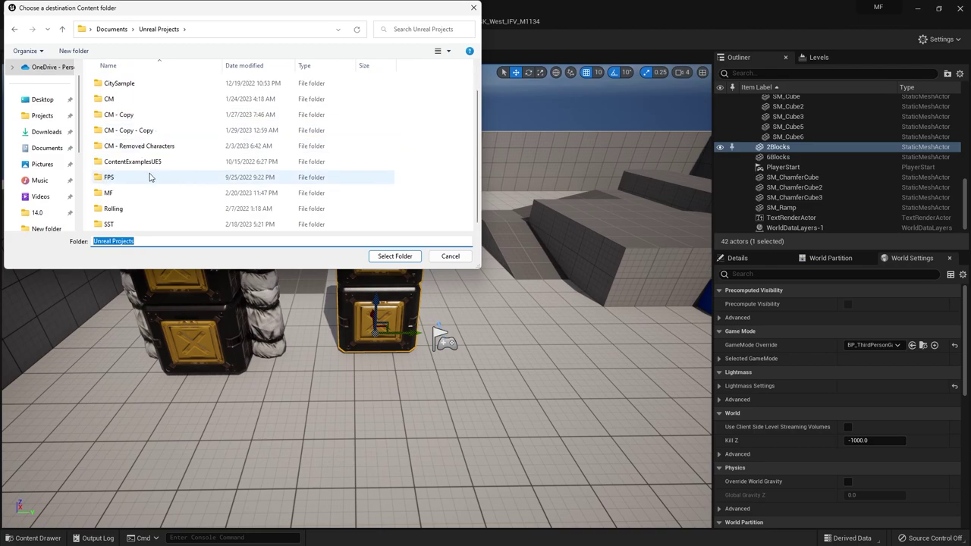
click(120, 230)
double_click(111, 225)
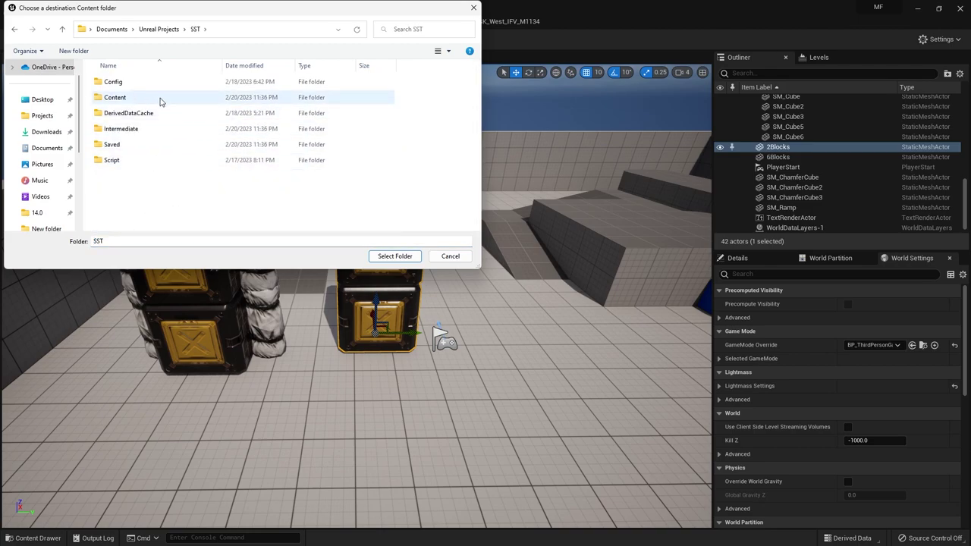
double_click(118, 99)
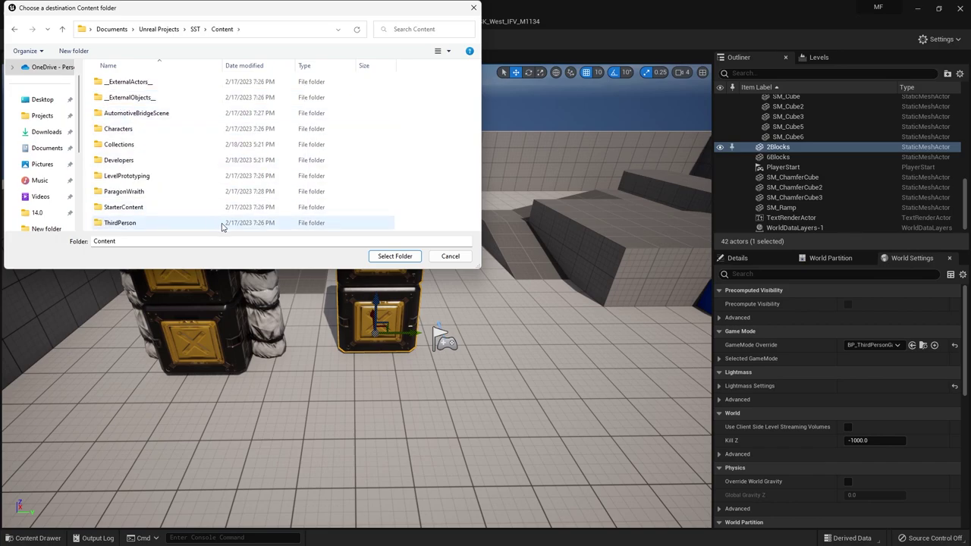
click(392, 257)
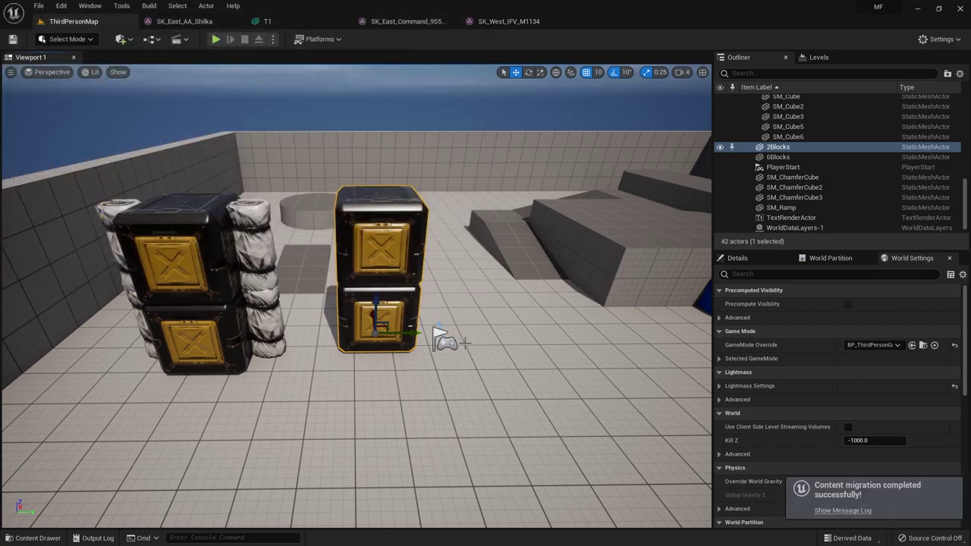
- Switch to the SST project's editor and show its Content Drawer with the migrated folders
click(917, 9)
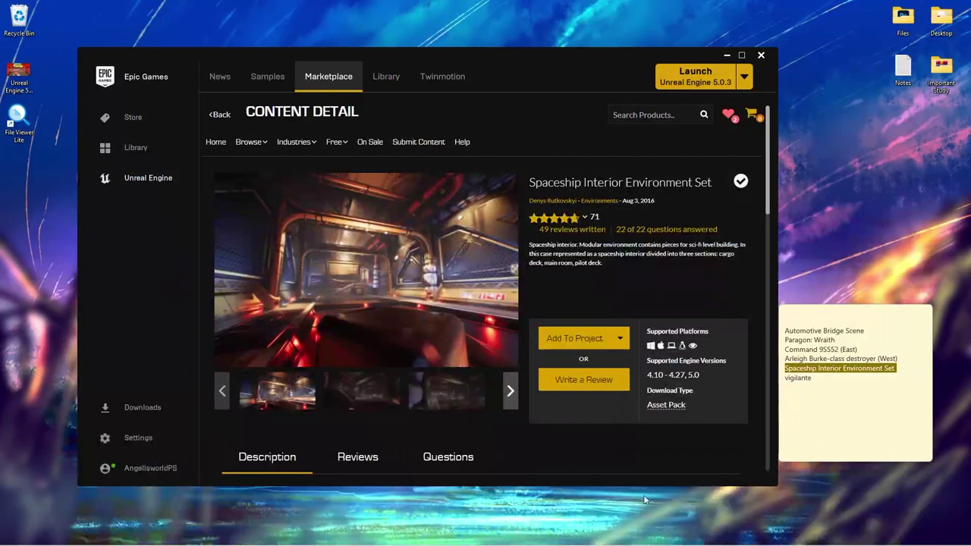
mouse_move(642, 534)
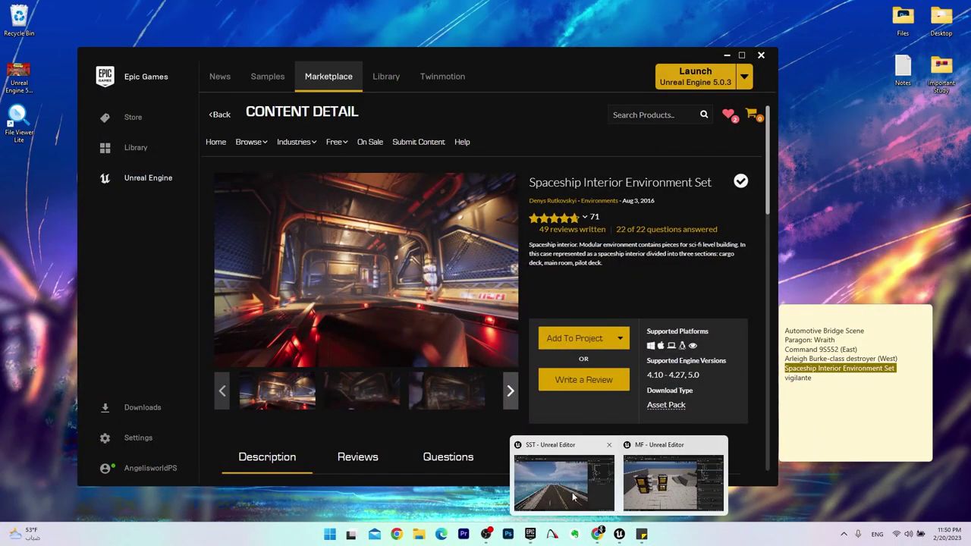
click(574, 497)
key(ctrl+space)
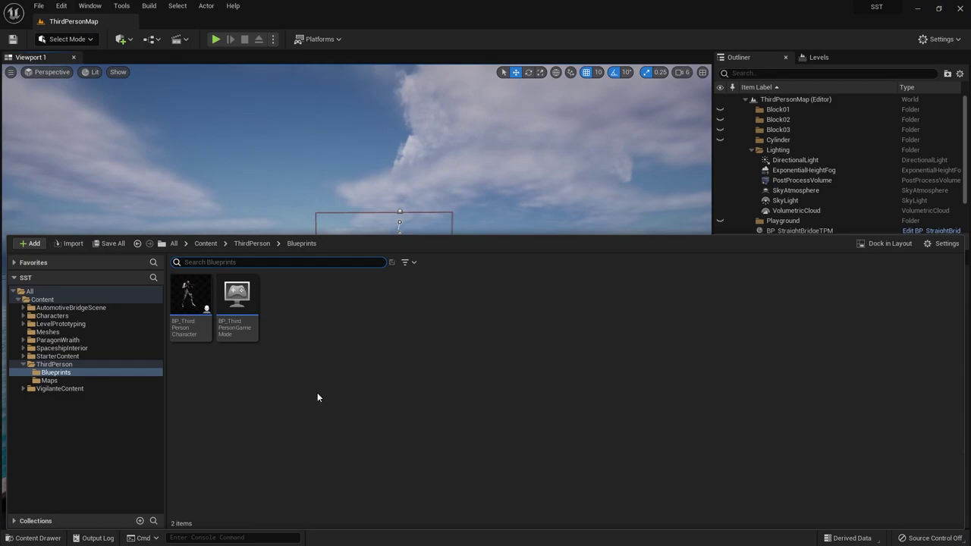
- Search the Content Drawer for 'block', then open the Meshes folder with the search cleared
click(21, 365)
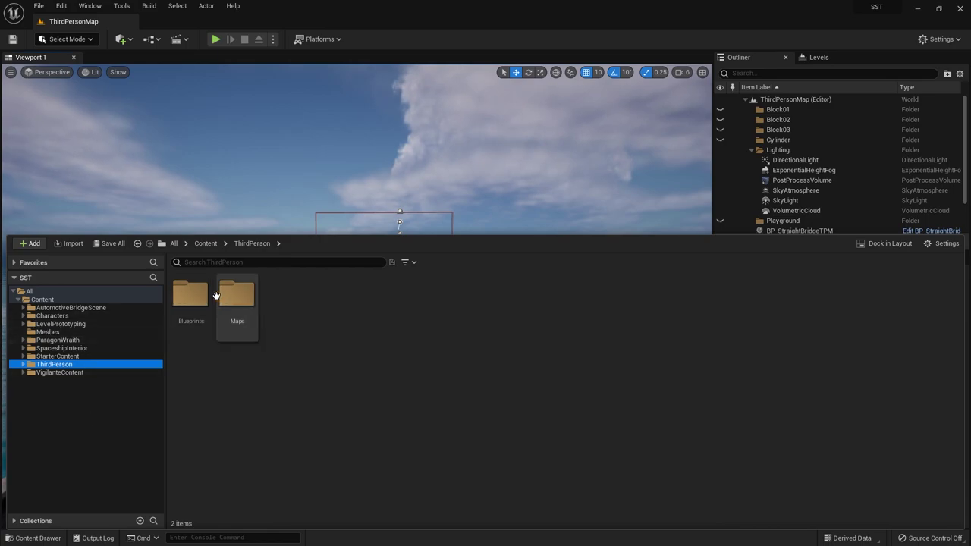
click(217, 261)
text(block)
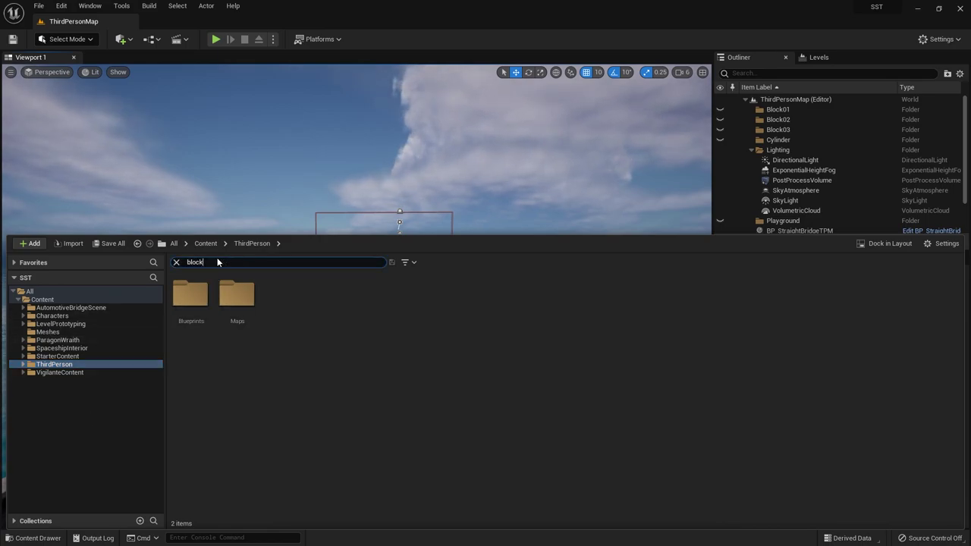
click(113, 300)
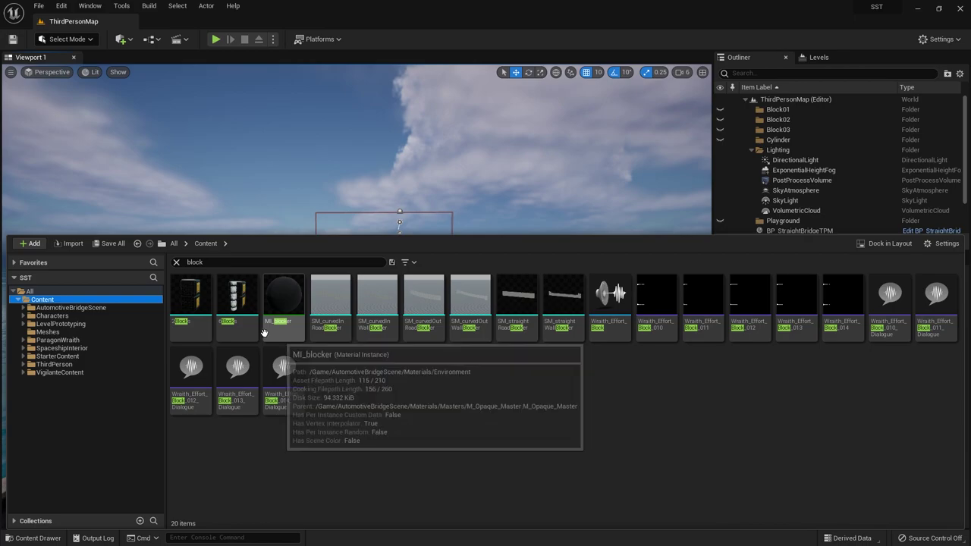
click(242, 301)
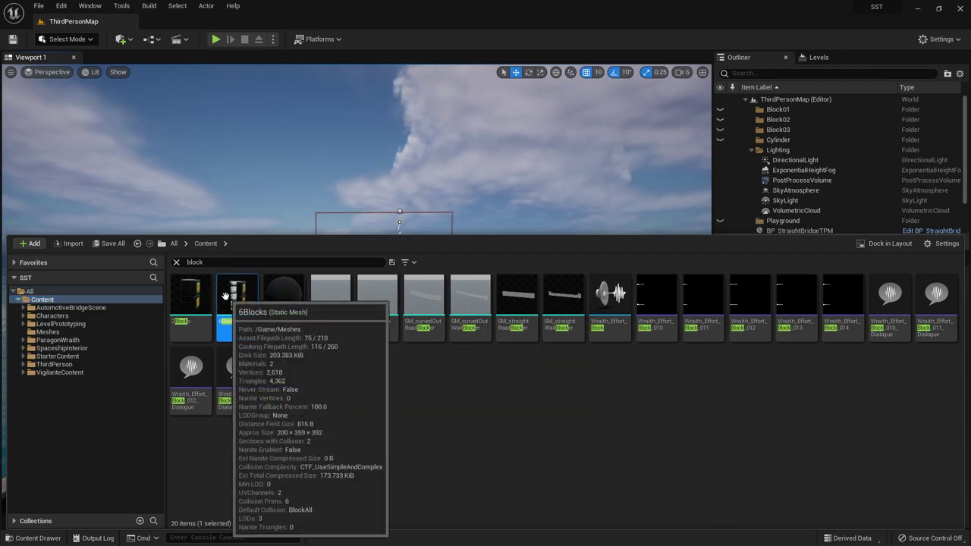
click(47, 332)
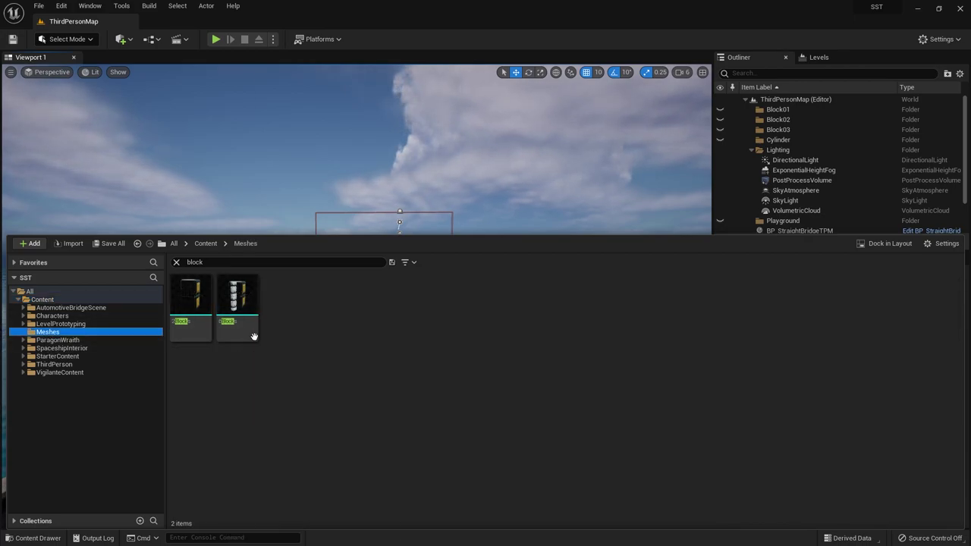
click(177, 263)
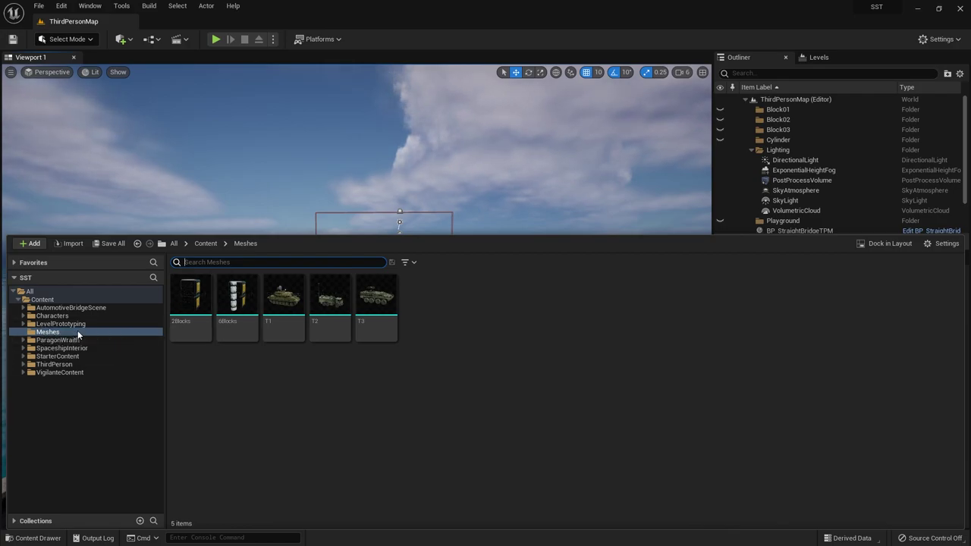
- Place the T3 vehicle on the bridge road and rotate it to -180° along the road
click(284, 296)
drag(377, 296, 477, 167)
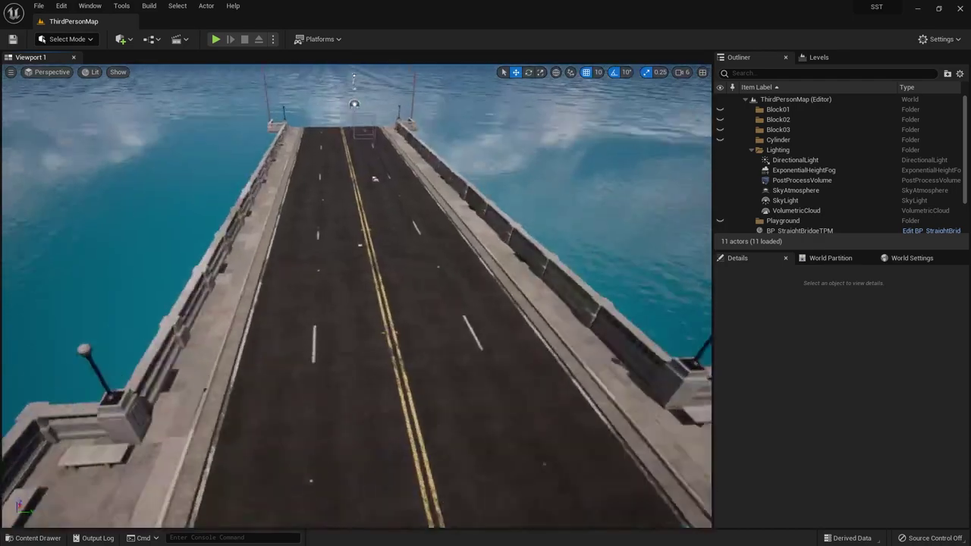
key(ctrl+space)
drag(373, 325, 339, 254)
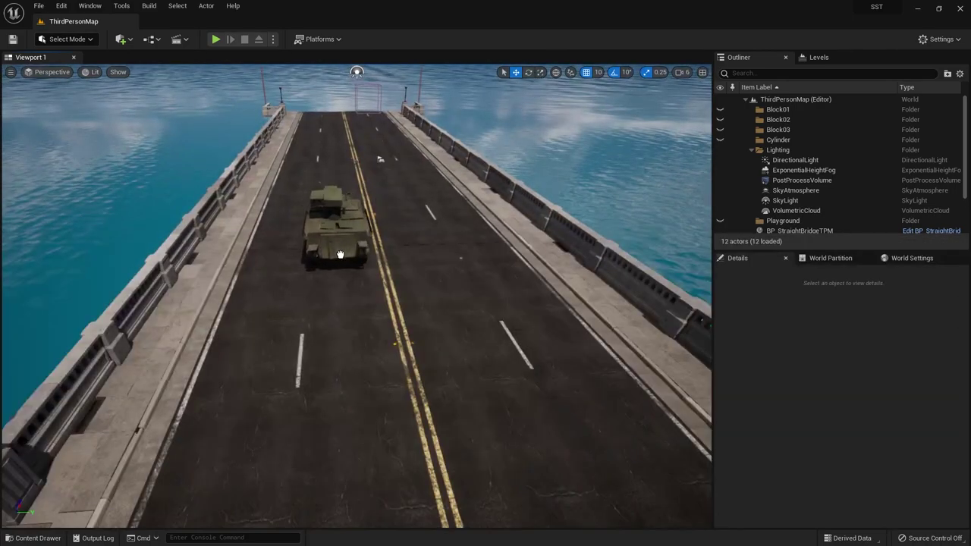
key(e)
drag(343, 299, 384, 294)
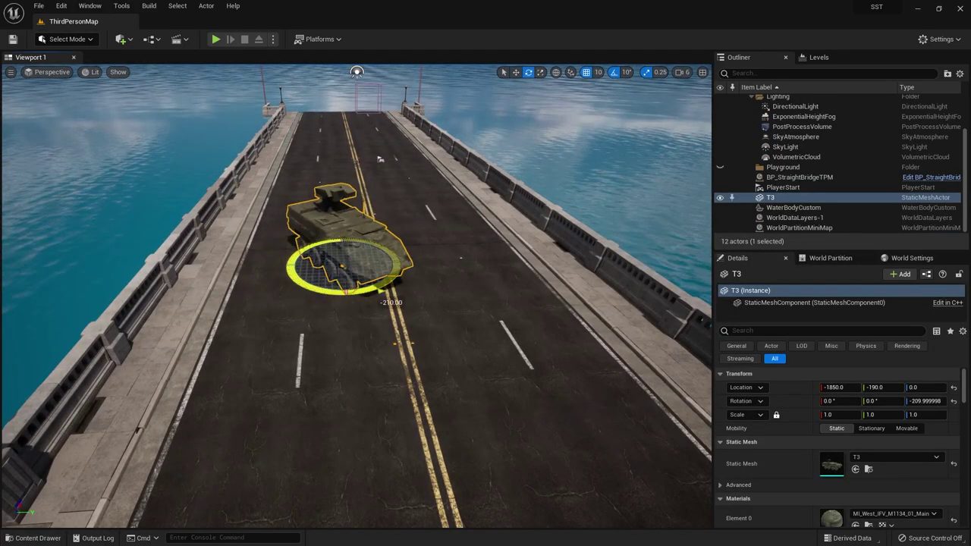
mouse_move(379, 159)
mouse_down()
mouse_move(262, 310)
mouse_move(263, 395)
mouse_up()
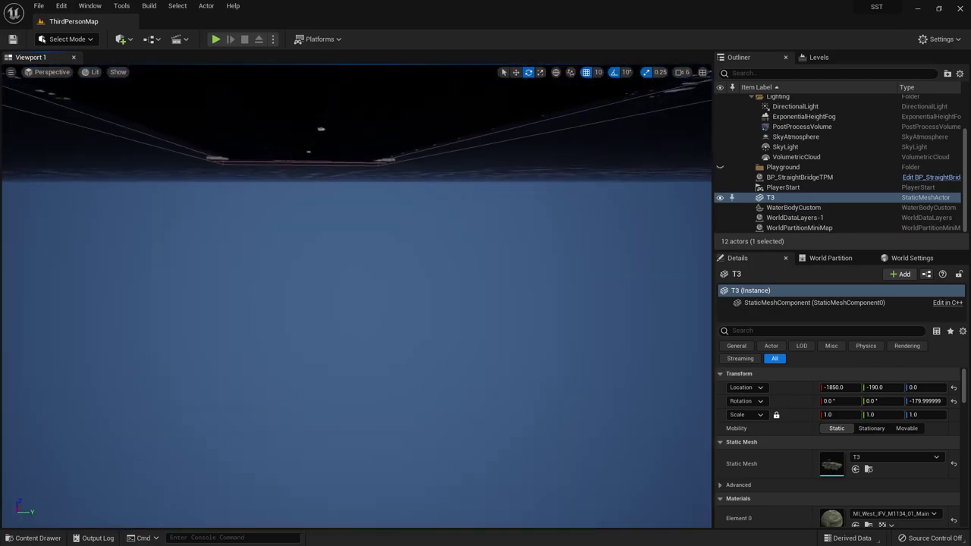
key(f)
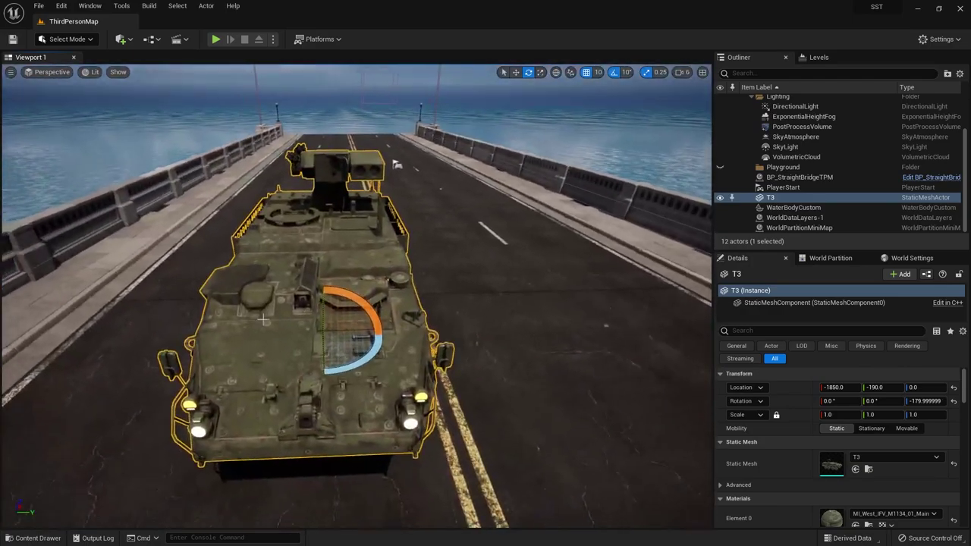
scroll(370, 106, down, 5)
scroll(371, 106, up, 4)
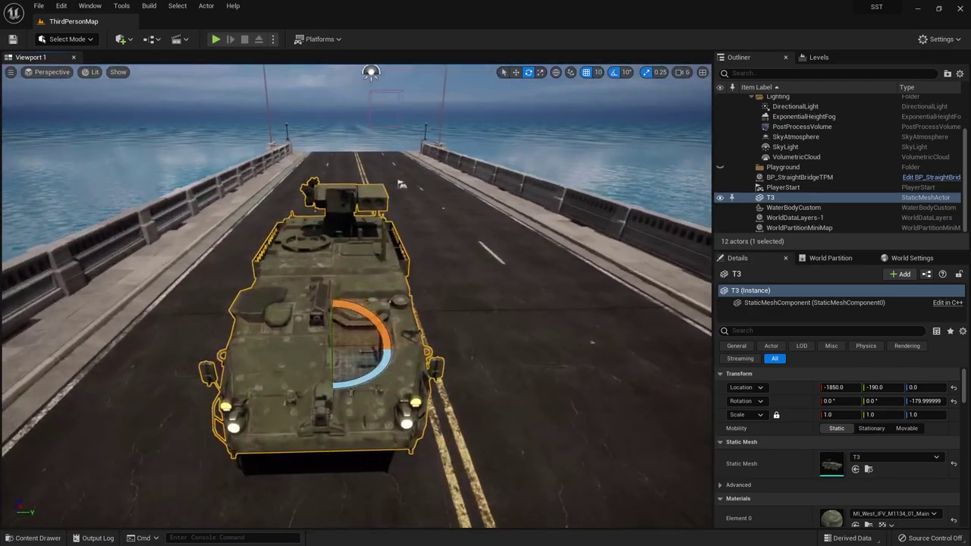
scroll(402, 184, down, 3)
scroll(399, 190, down, 3)
scroll(395, 199, down, 3)
scroll(390, 208, down, 2)
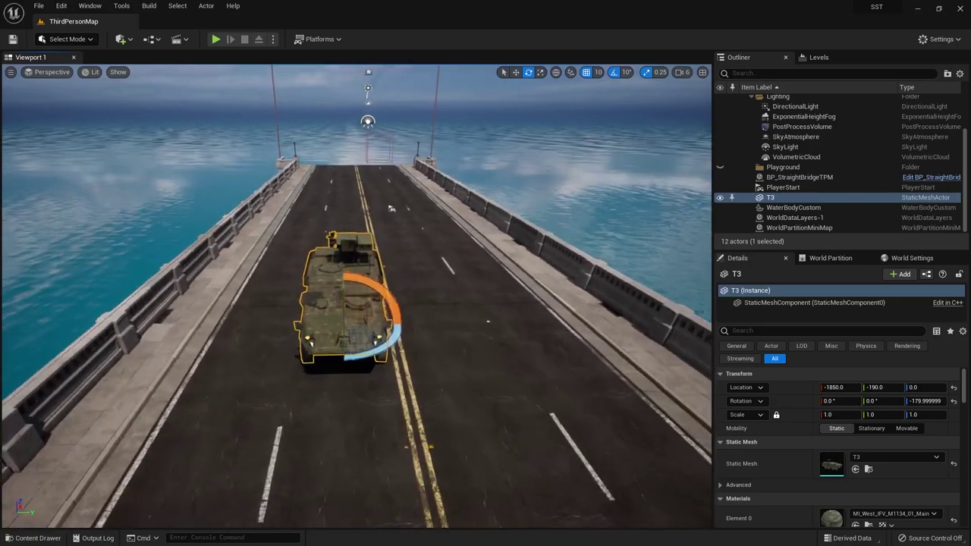
scroll(395, 193, up, 5)
scroll(400, 176, up, 2)
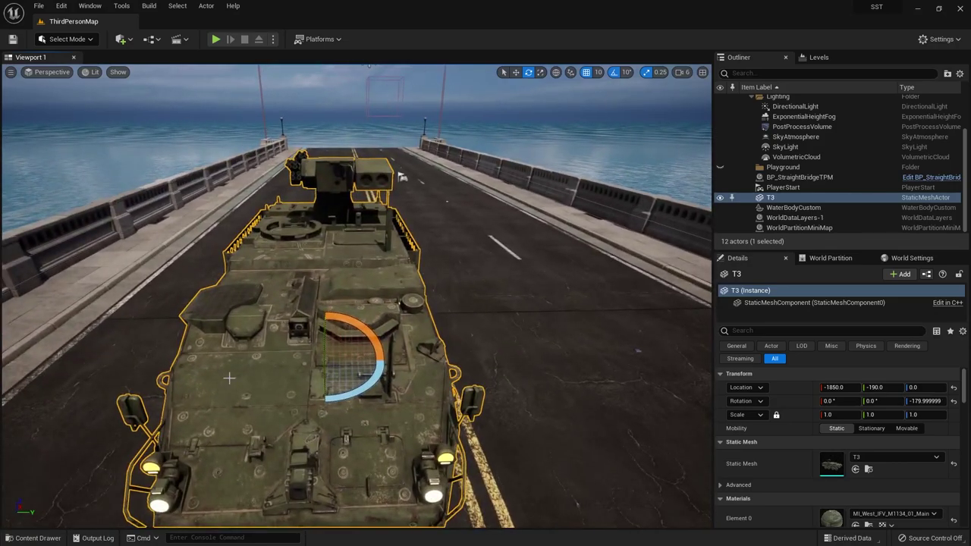
- Place the T2 vehicle on the bridge beside the T3 tank
key(ctrl+space)
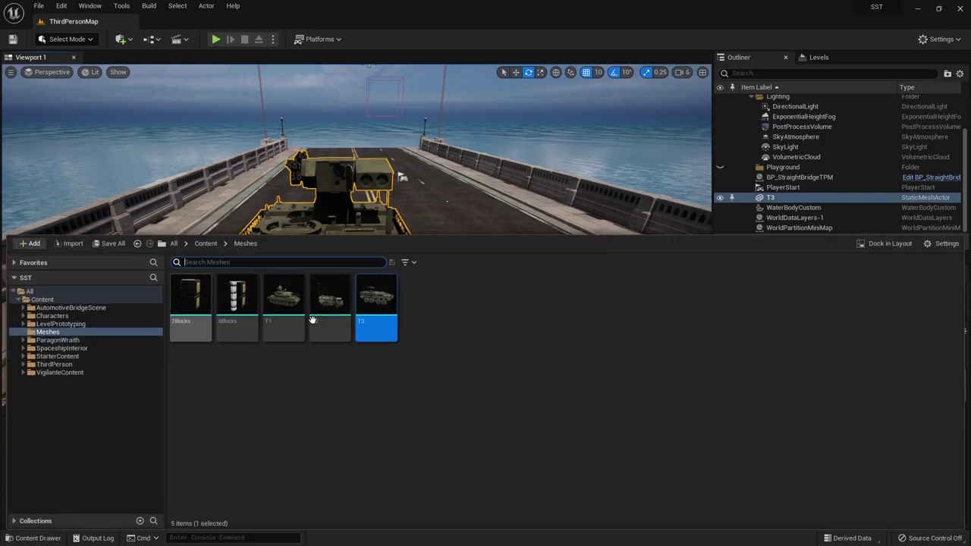
mouse_move(330, 299)
mouse_down()
mouse_move(501, 297)
mouse_move(526, 386)
mouse_up()
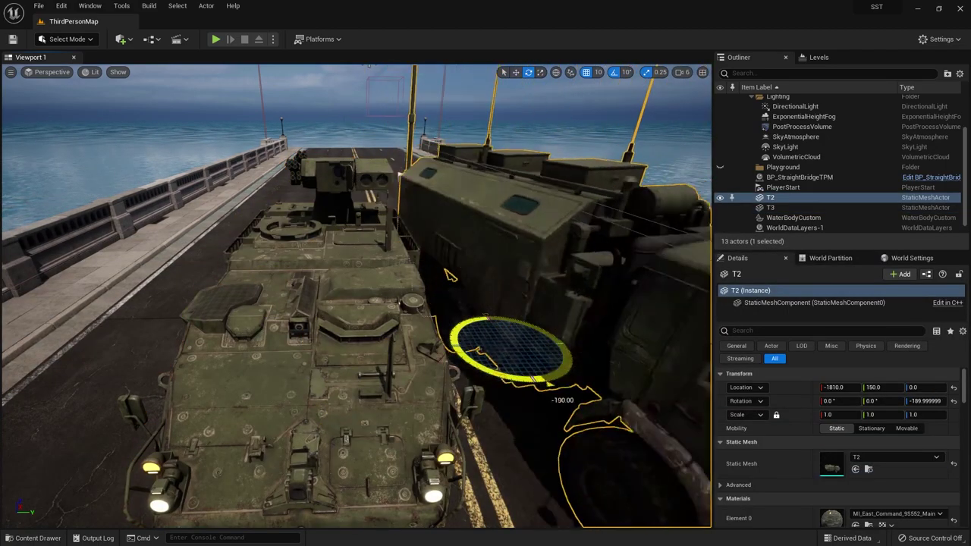
alt+drag(402, 177, 366, 168)
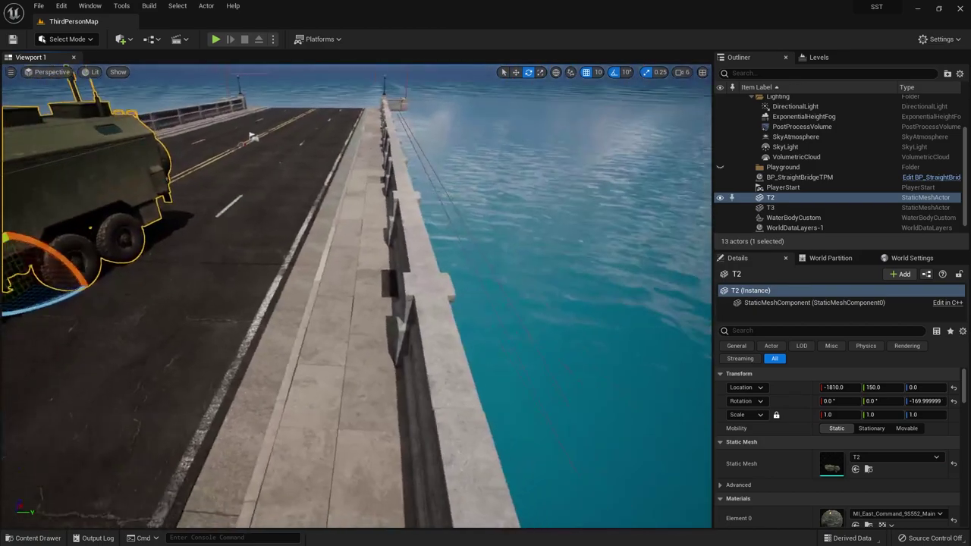
scroll(367, 169, down, 5)
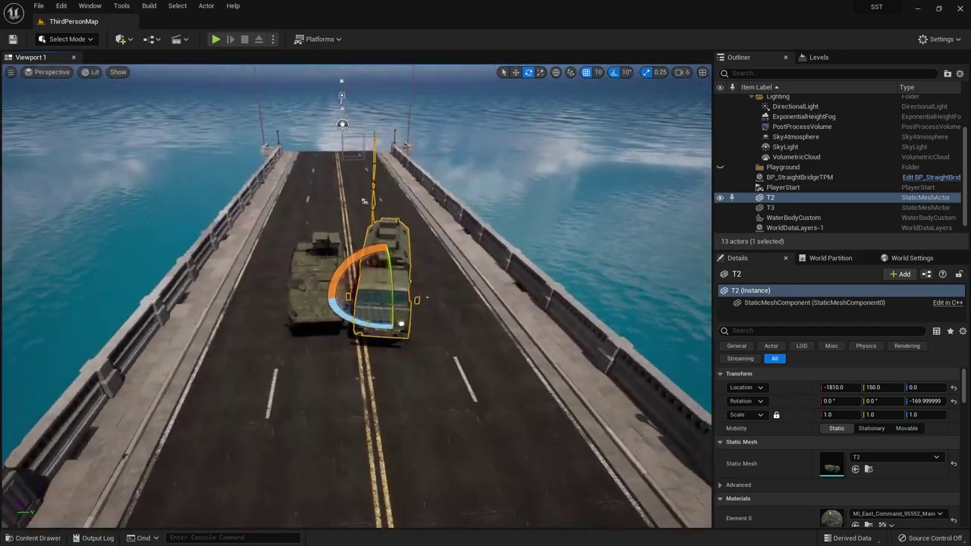
scroll(367, 169, down, 5)
alt+drag(367, 169, 369, 342)
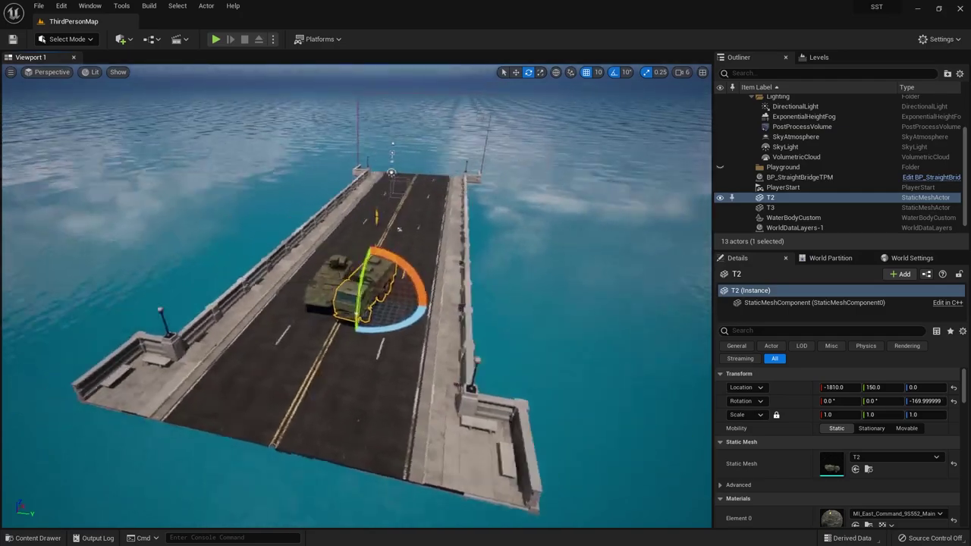
click(368, 342)
scroll(427, 224, up, 3)
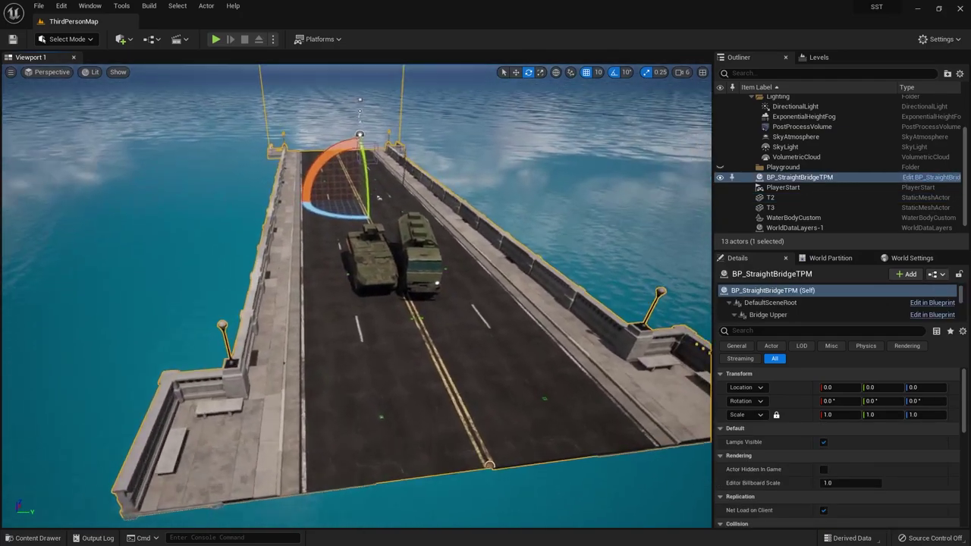
scroll(425, 209, up, 3)
scroll(421, 190, up, 3)
scroll(417, 168, up, 3)
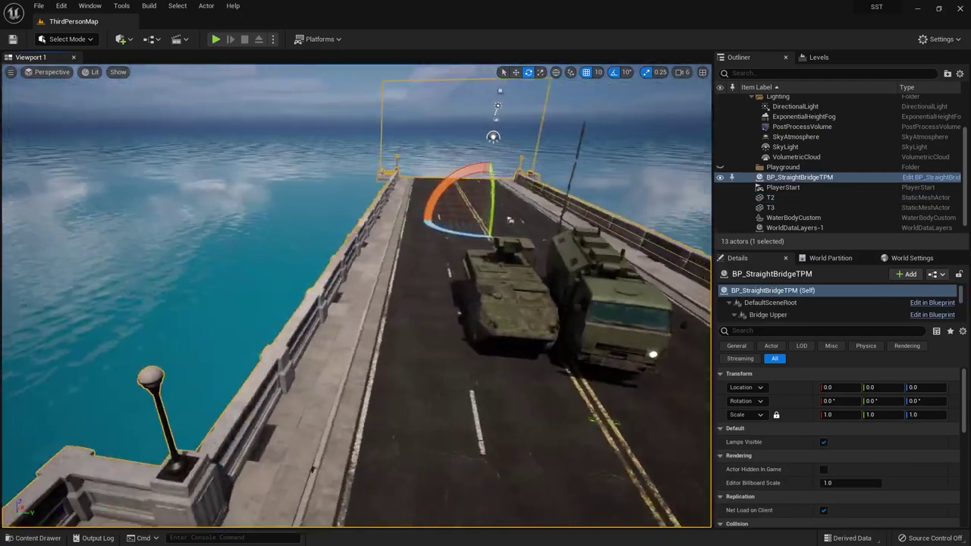
alt+drag(417, 169, 486, 353)
- Delete the T3 and T2 vehicles from the bridge
click(485, 353)
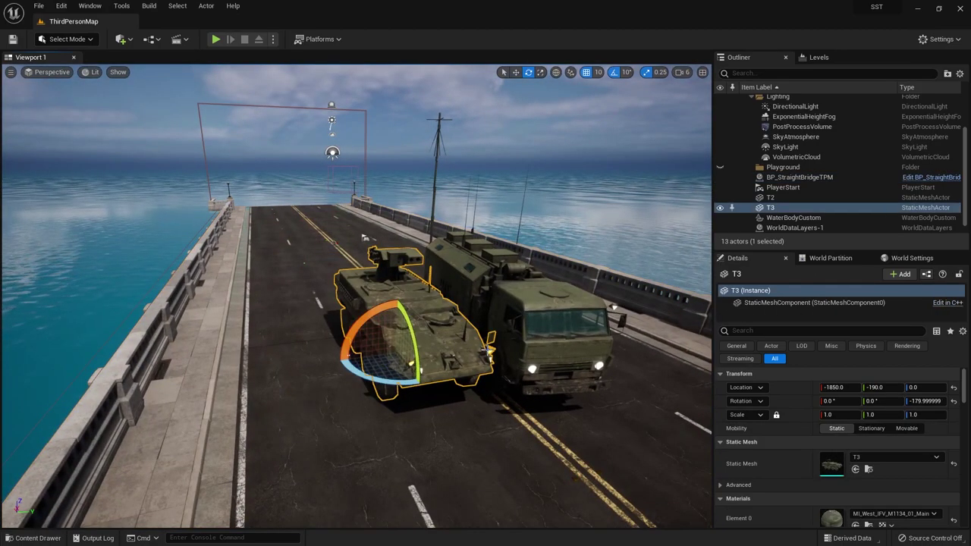
key(Delete)
click(521, 311)
key(Delete)
drag(397, 364, 322, 372)
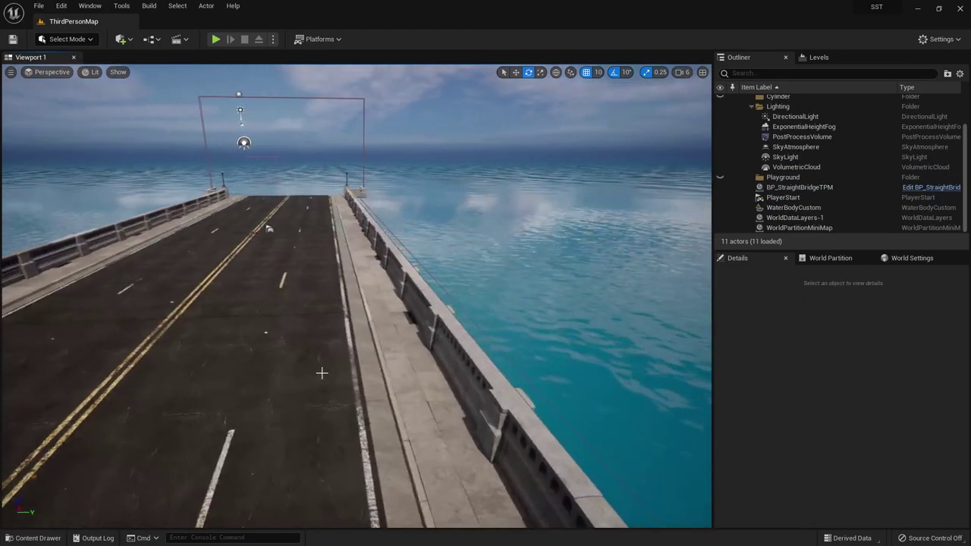
- Try dragging the 2Blocks crate asset into the level, dismissing the move/copy prompt
key(ctrl+space)
click(190, 303)
click(237, 314)
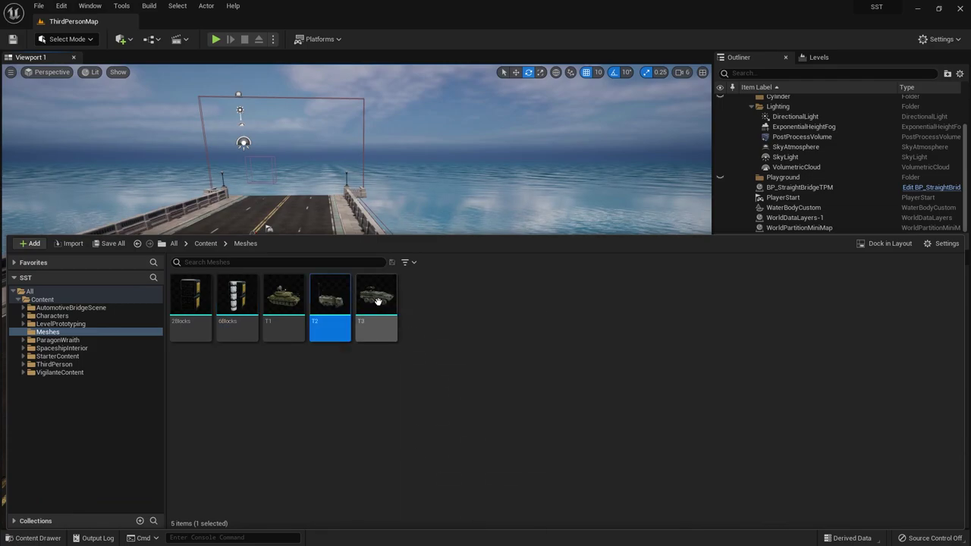
click(217, 352)
drag(190, 303, 380, 312)
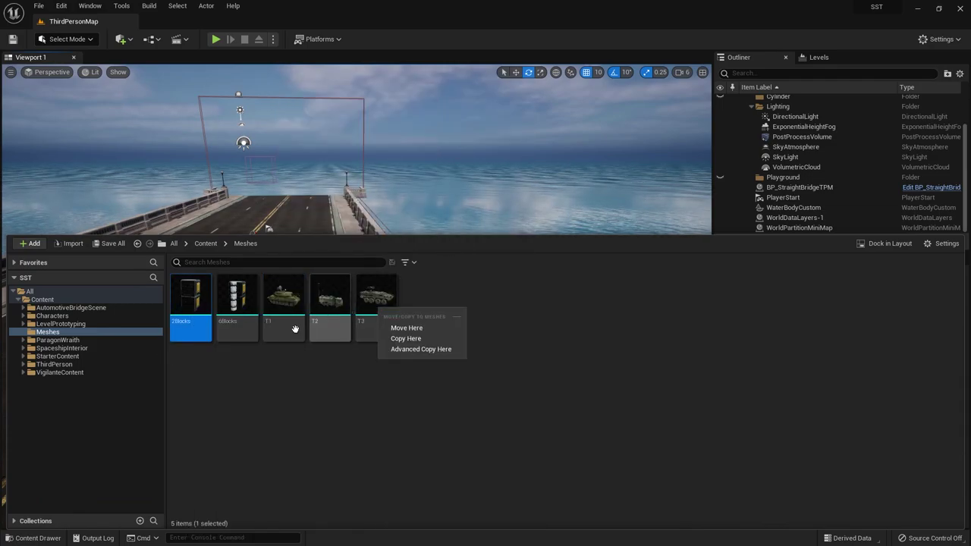
click(317, 469)
mouse_move(228, 151)
mouse_down()
mouse_move(240, 169)
mouse_move(381, 217)
mouse_up()
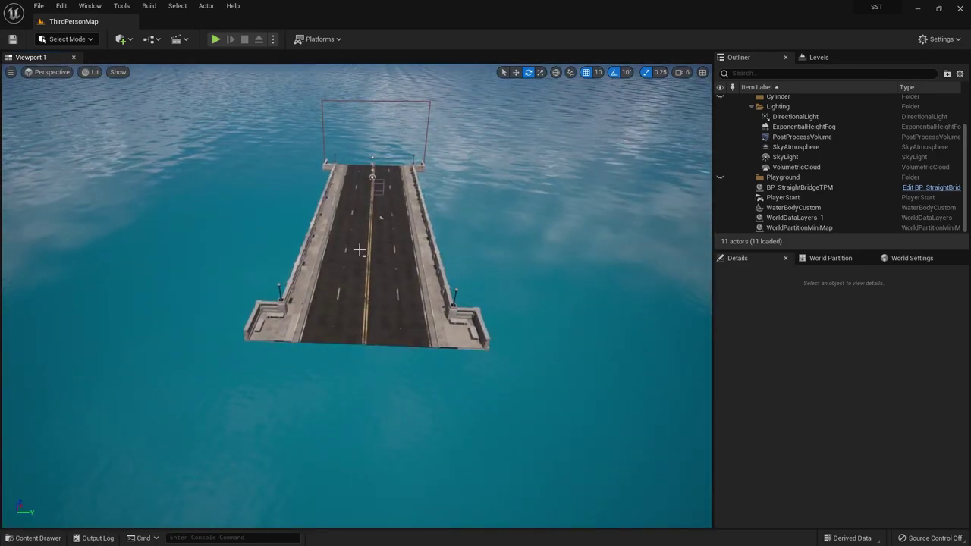
- Place the T1 tank on the bridge deck and rotate it along the road
key(ctrl+space)
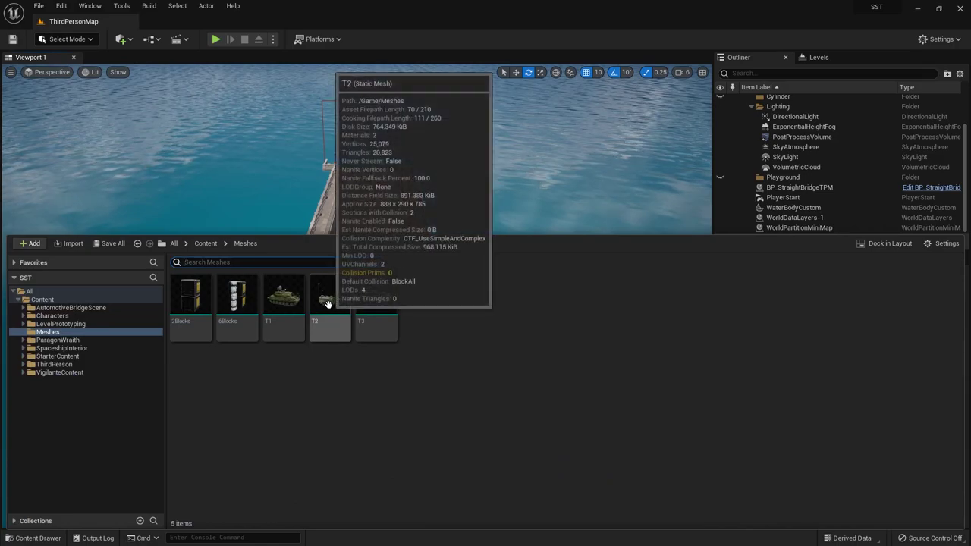
drag(282, 325, 341, 250)
click(342, 250)
scroll(341, 250, up, 5)
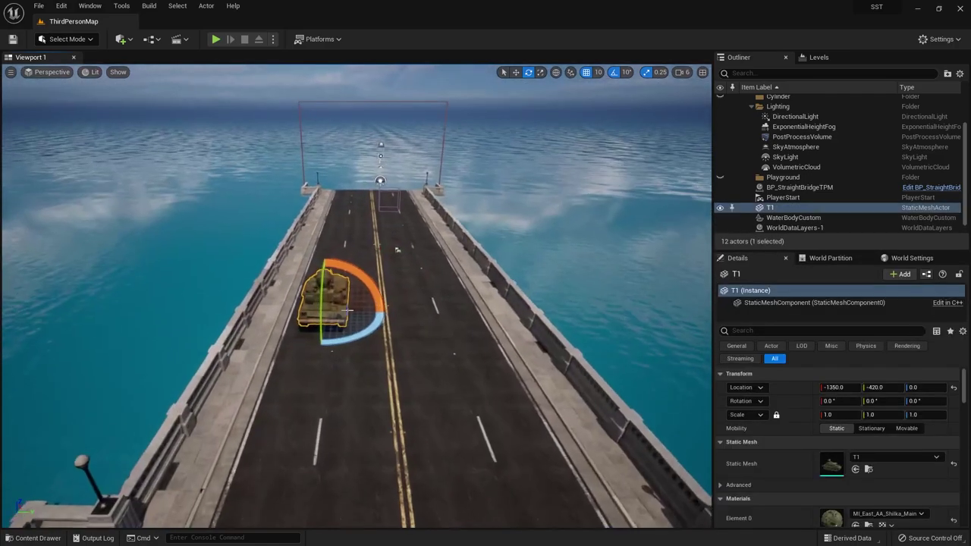
mouse_move(364, 319)
mouse_down()
mouse_move(395, 334)
mouse_move(334, 345)
mouse_up()
- Stop the test play and delete the T1 tank from the bridge
key(w)
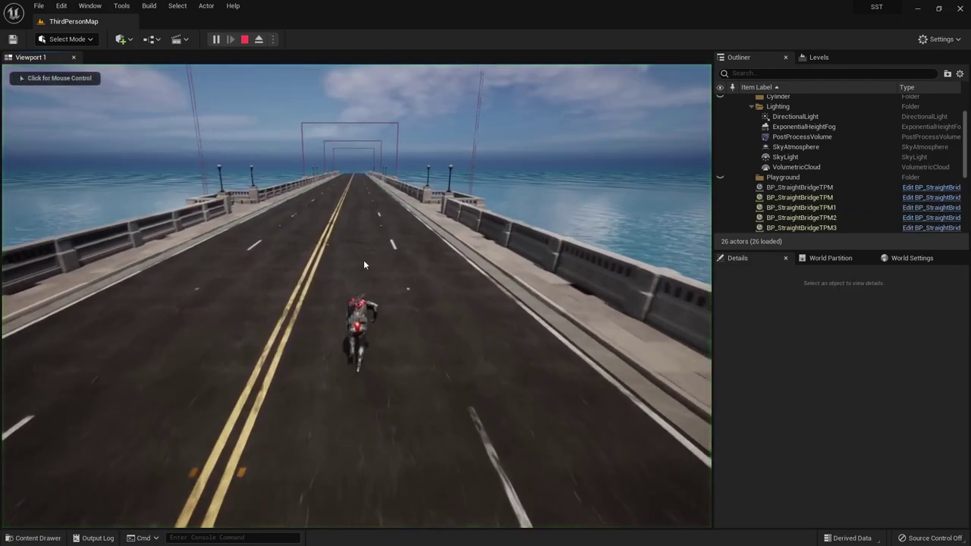
key(Escape)
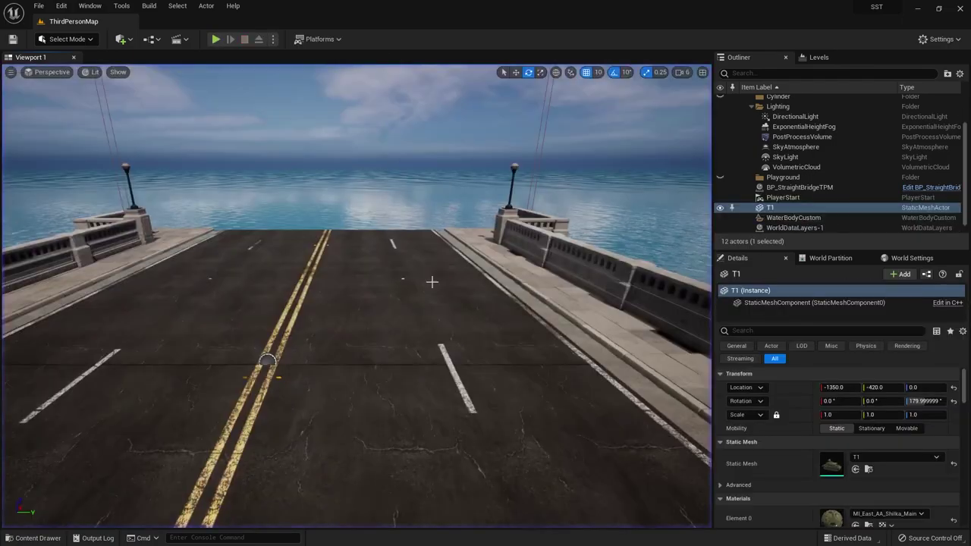
right_drag(432, 282, 432, 282)
scroll(357, 295, down, 5)
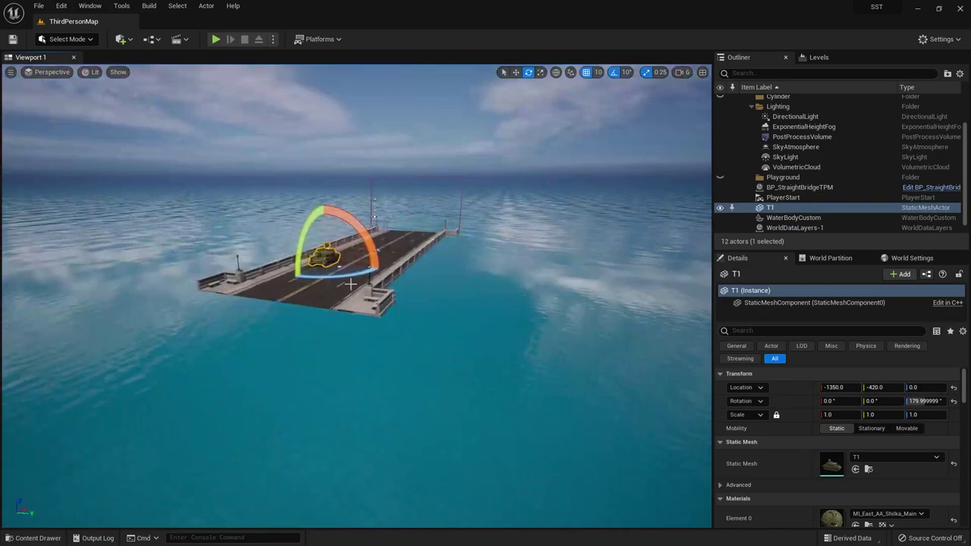
key(Delete)
- Select the bridge actor and browse the AutomotiveBridgeScene folder in the Content Drawer
right_drag(337, 301, 336, 301)
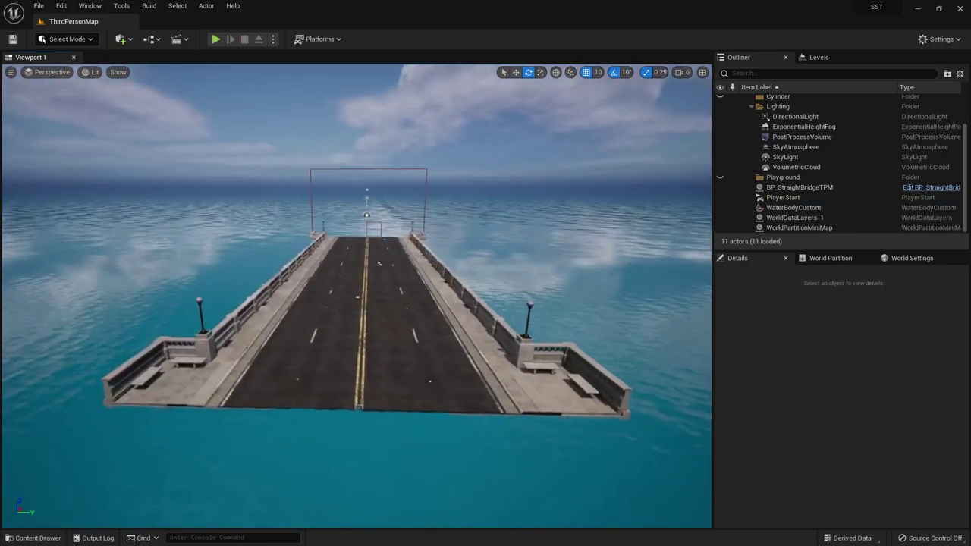
key(ctrl+space)
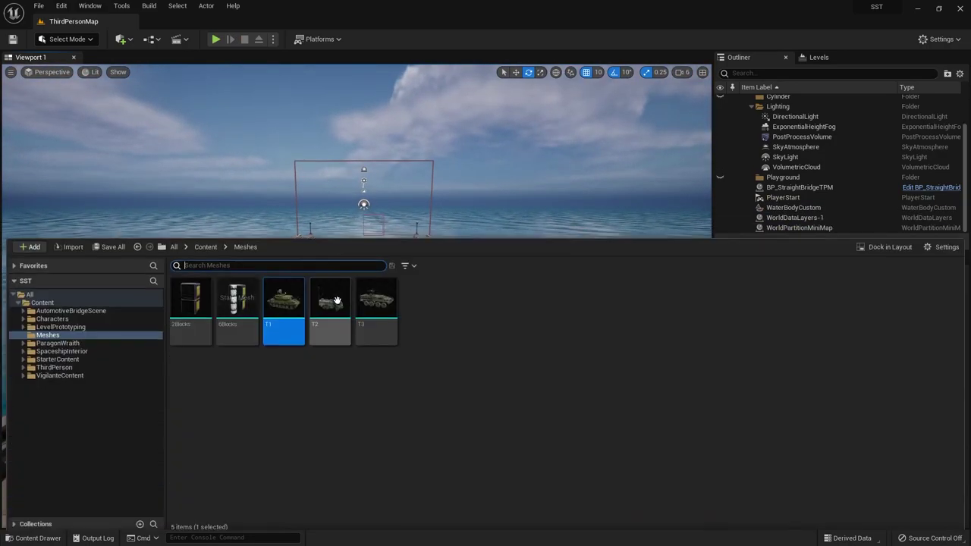
key(ctrl+space)
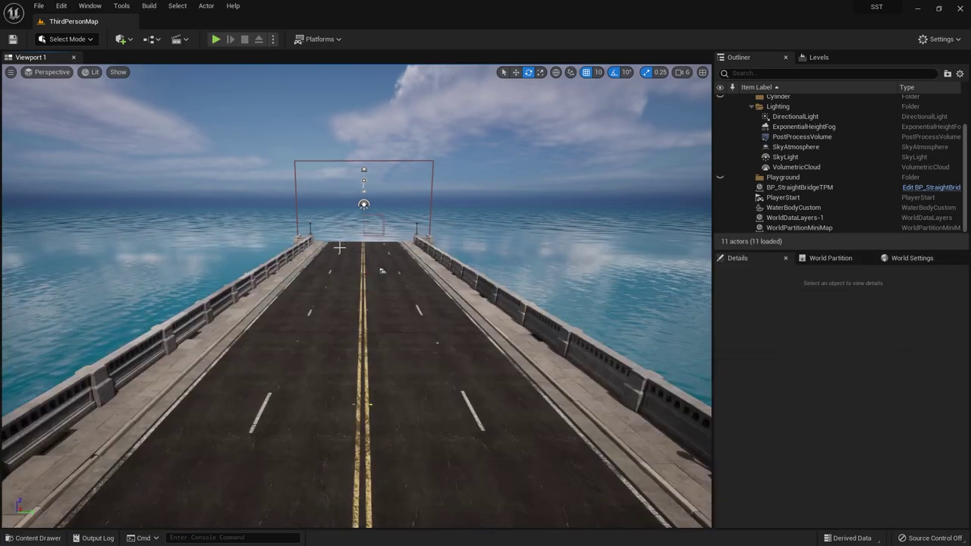
click(381, 270)
key(ctrl+space)
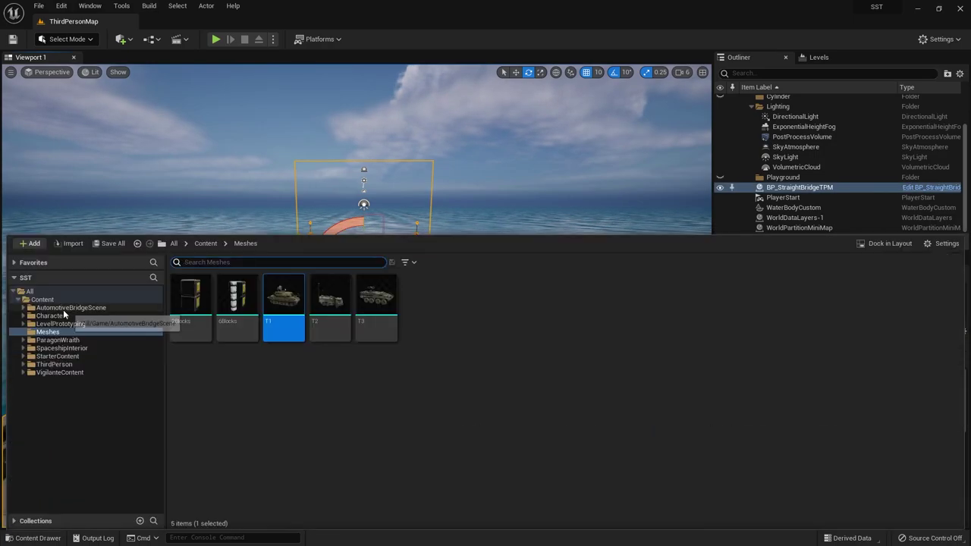
click(46, 308)
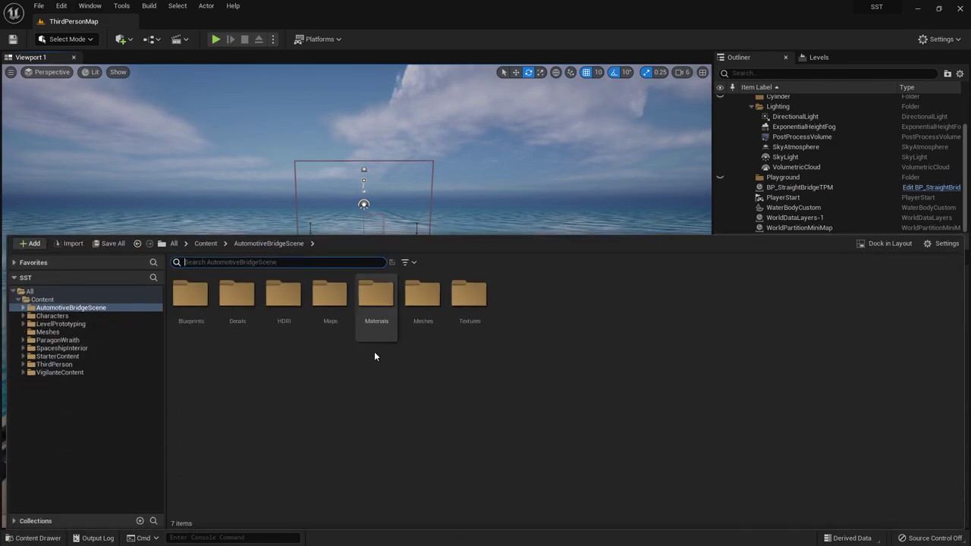
key(ctrl+space)
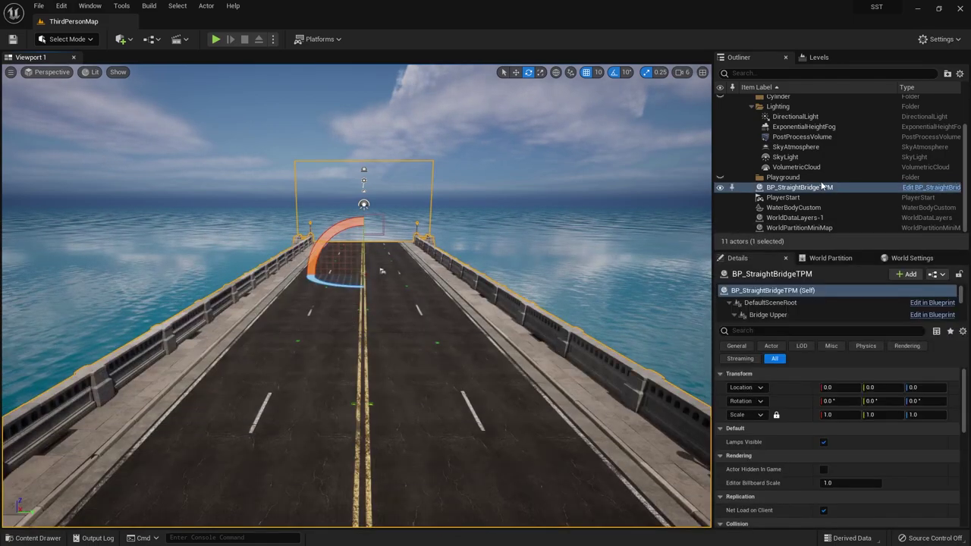
- Browse from the bridge actor to BP_StraightBridgeTPM and view its Event Graph nodes
right_click(796, 188)
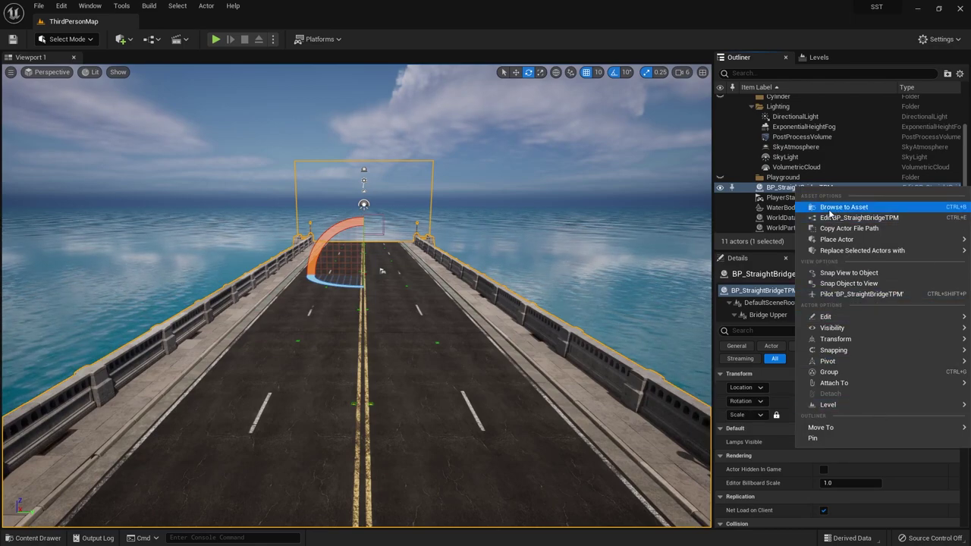
click(831, 208)
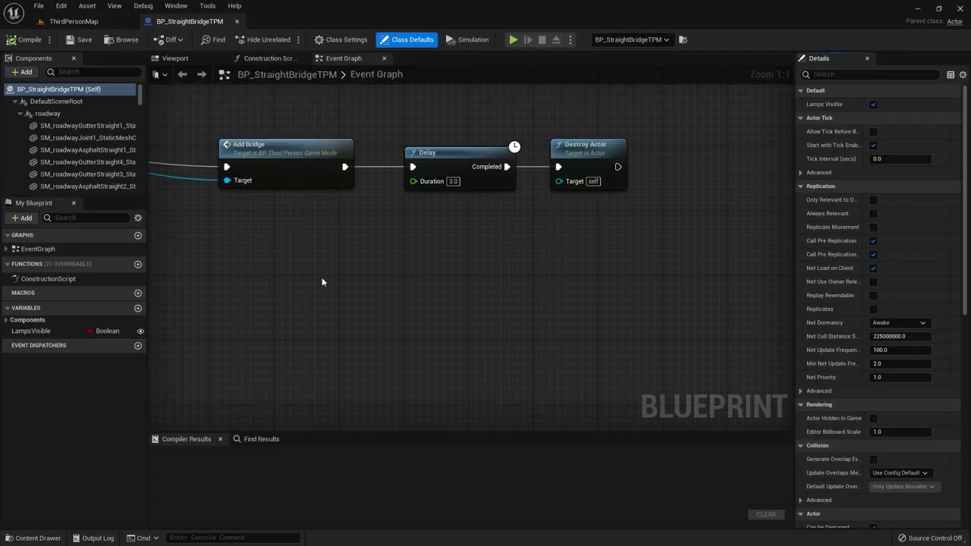
mouse_move(322, 277)
right_down()
mouse_move(595, 313)
mouse_move(516, 321)
right_up()
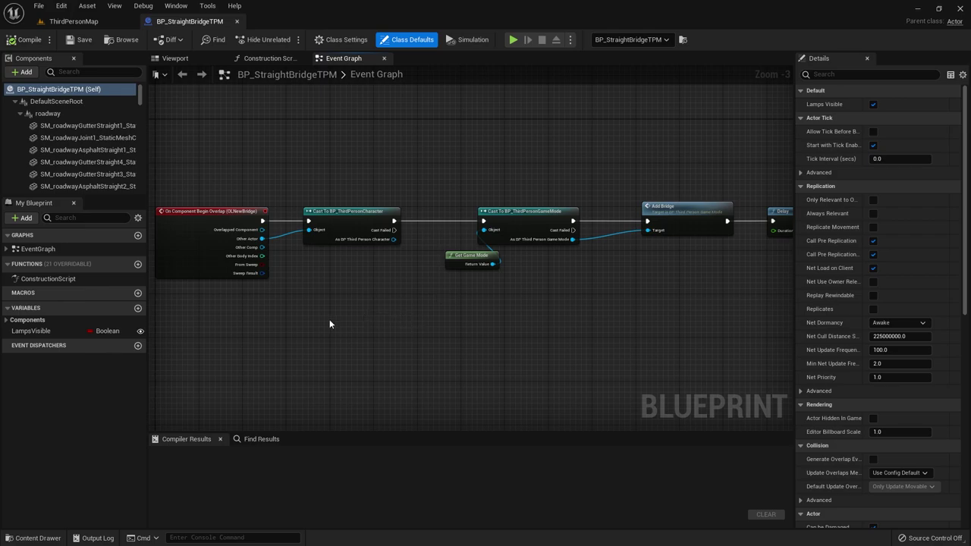
- In the blueprint Viewport, add a Static Mesh component named E1
click(175, 59)
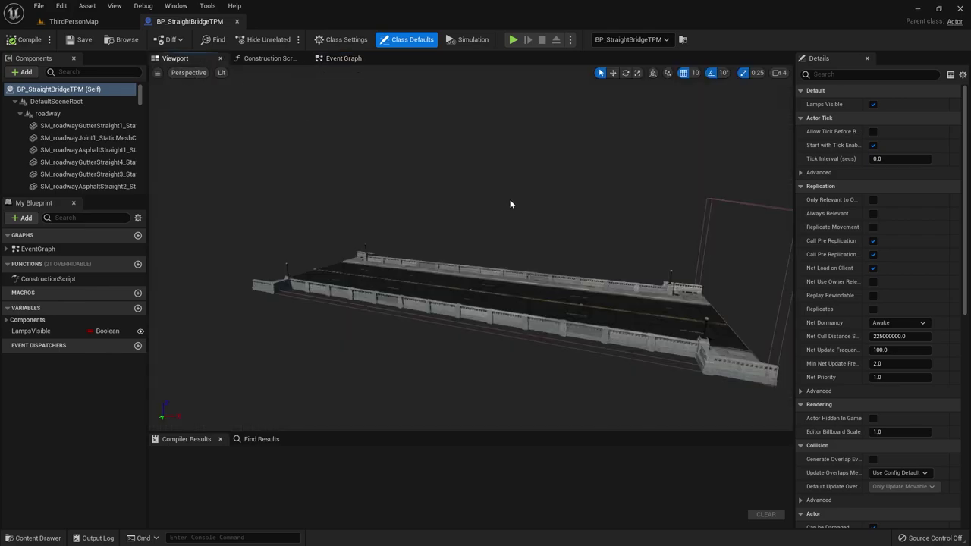
right_drag(511, 204, 511, 204)
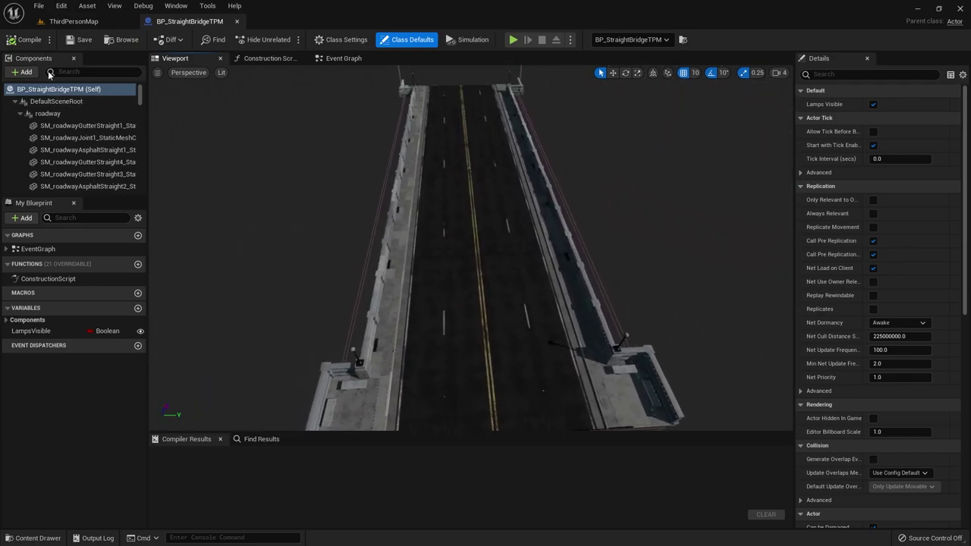
click(25, 72)
text(stat)
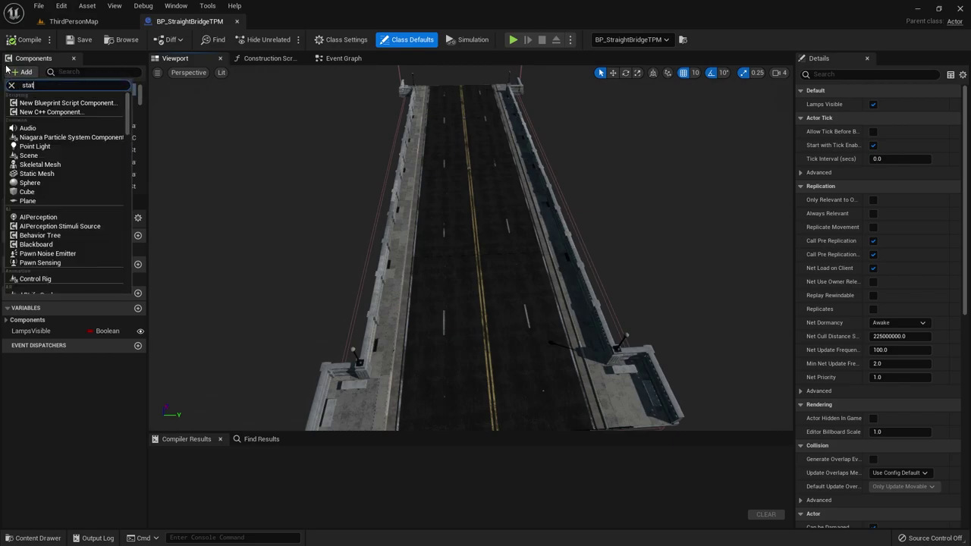
text(ic)
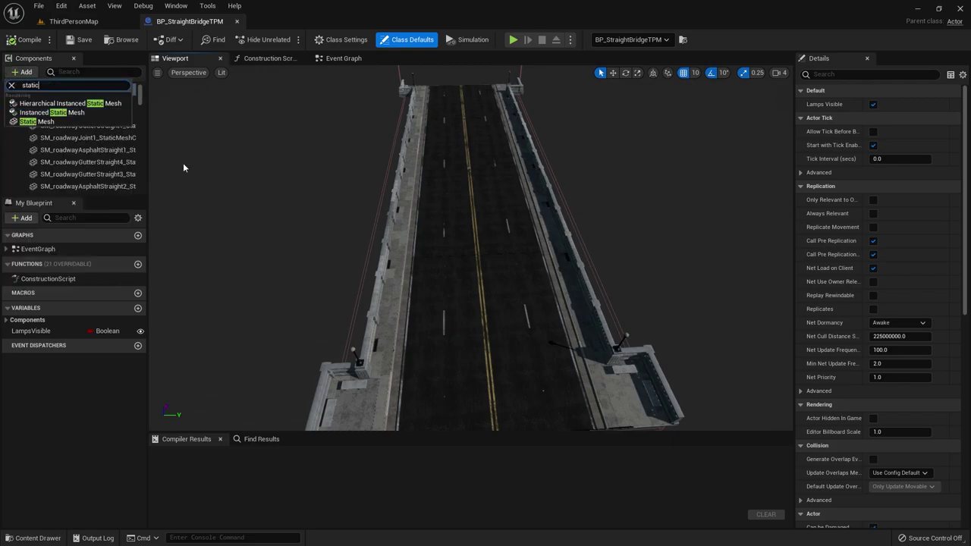
click(62, 120)
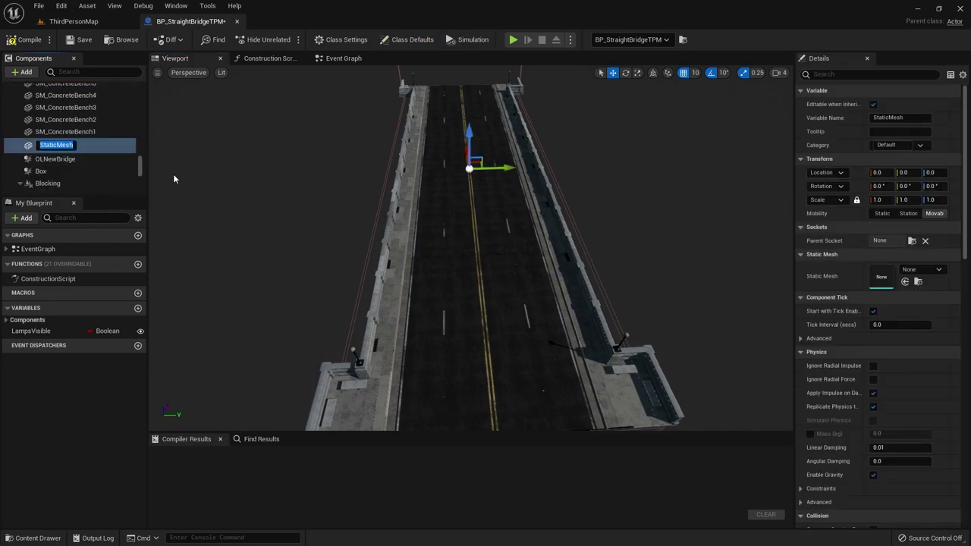
text(E1)
key(Return)
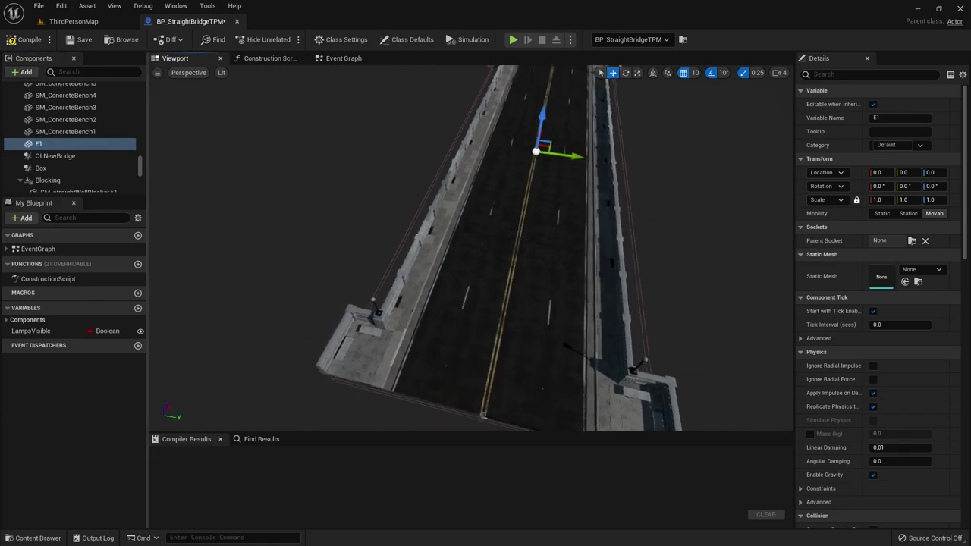
- Assign the 2Blocks mesh to E1 and move it to X -2600, Y -810 by the left railing
right_drag(530, 134, 486, 152)
click(926, 270)
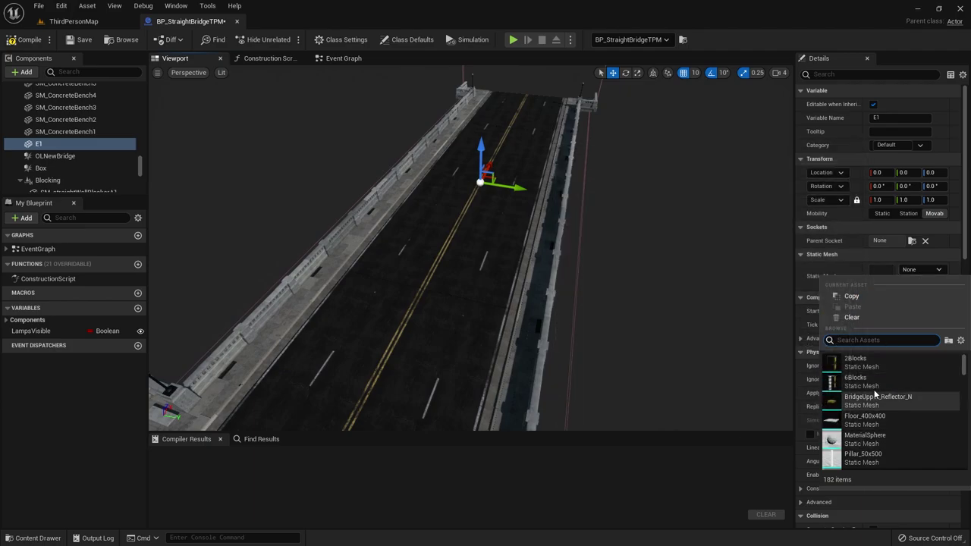
click(876, 368)
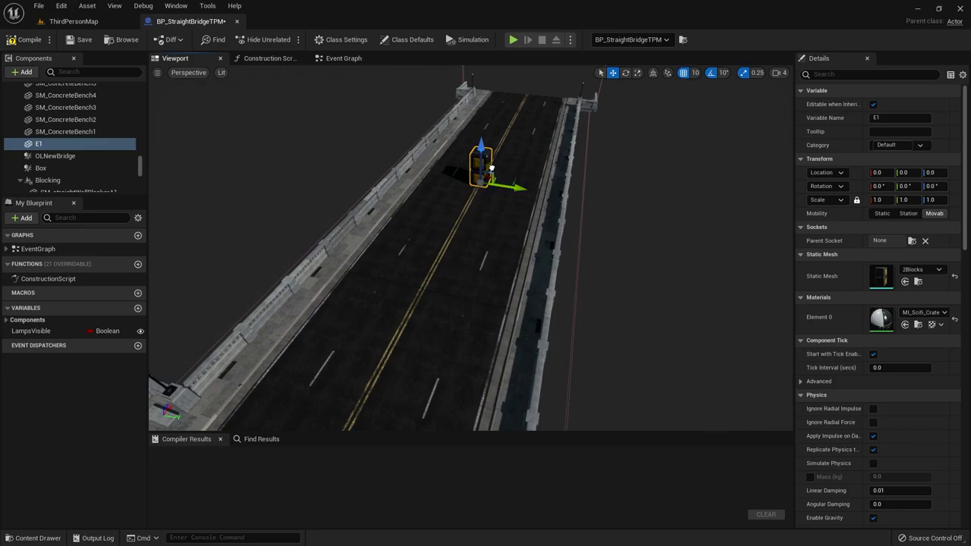
drag(491, 169, 369, 352)
mouse_move(369, 351)
right_down()
mouse_move(425, 349)
mouse_move(486, 258)
right_up()
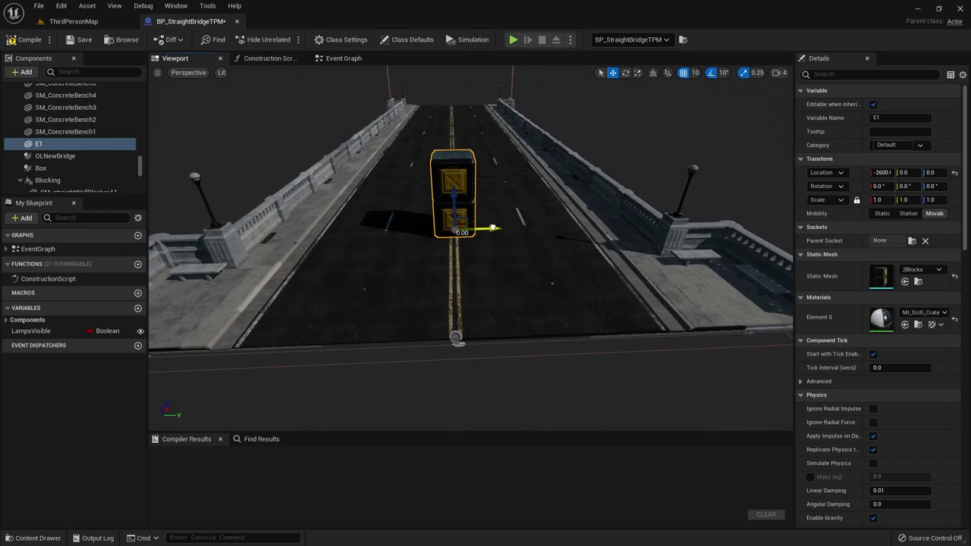
drag(491, 227, 332, 237)
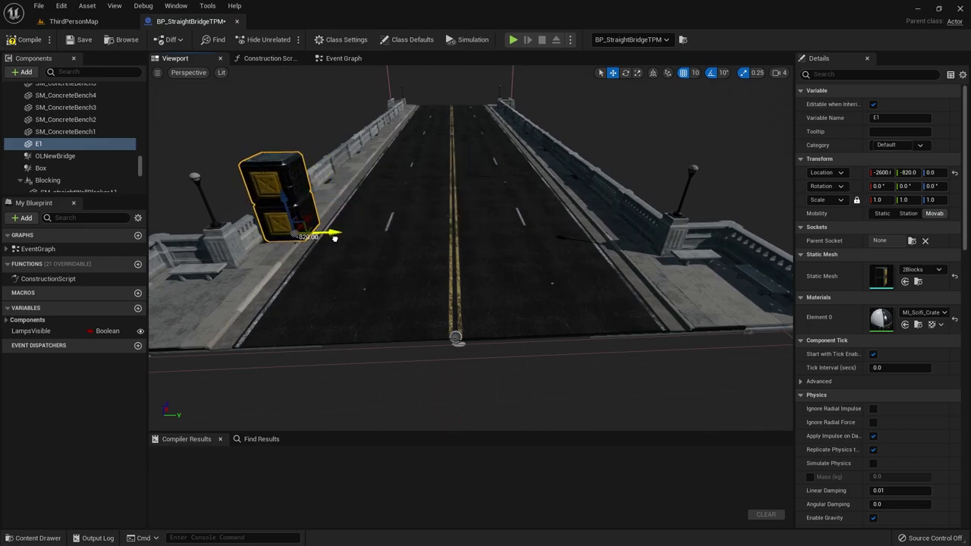
drag(336, 231, 347, 233)
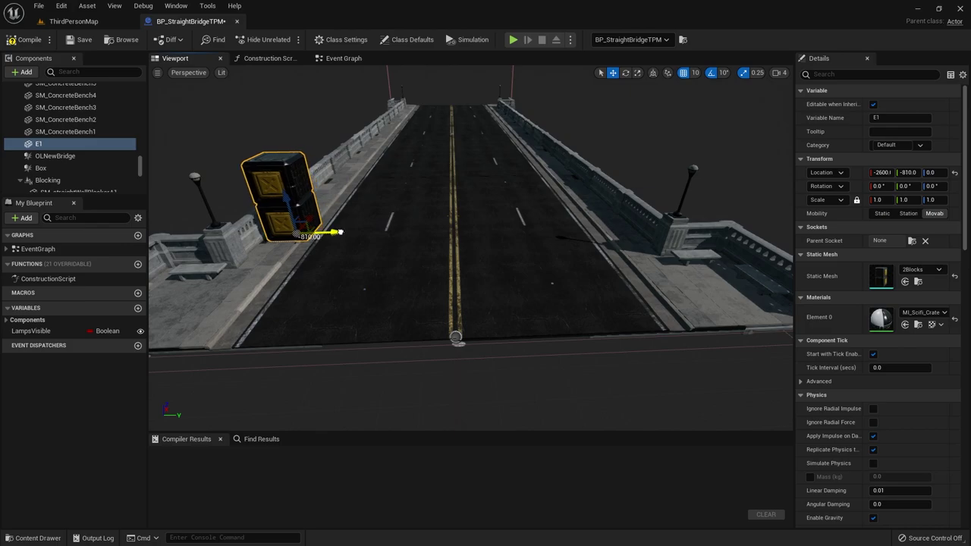
- Duplicate the crate stack into E2 and E3, sliding each further right across the road
right_click(47, 146)
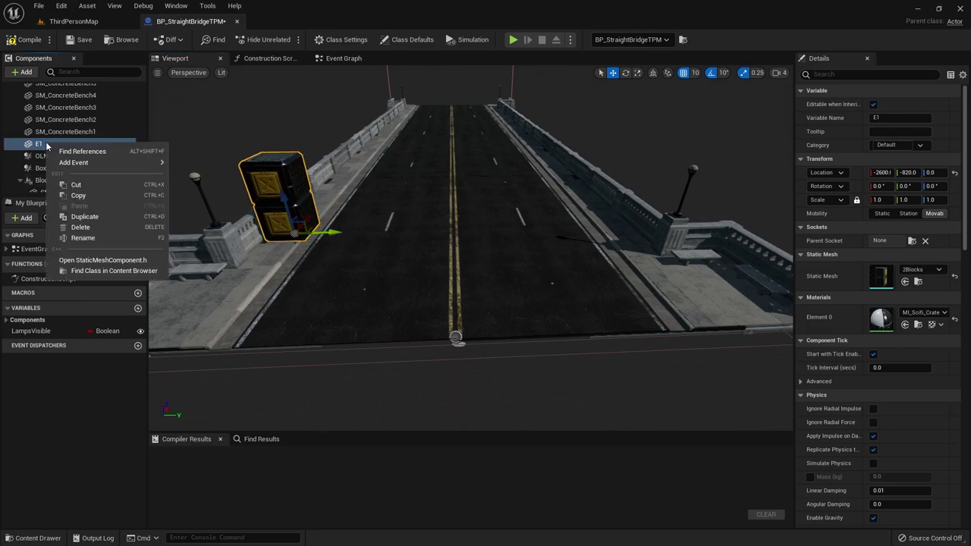
click(79, 216)
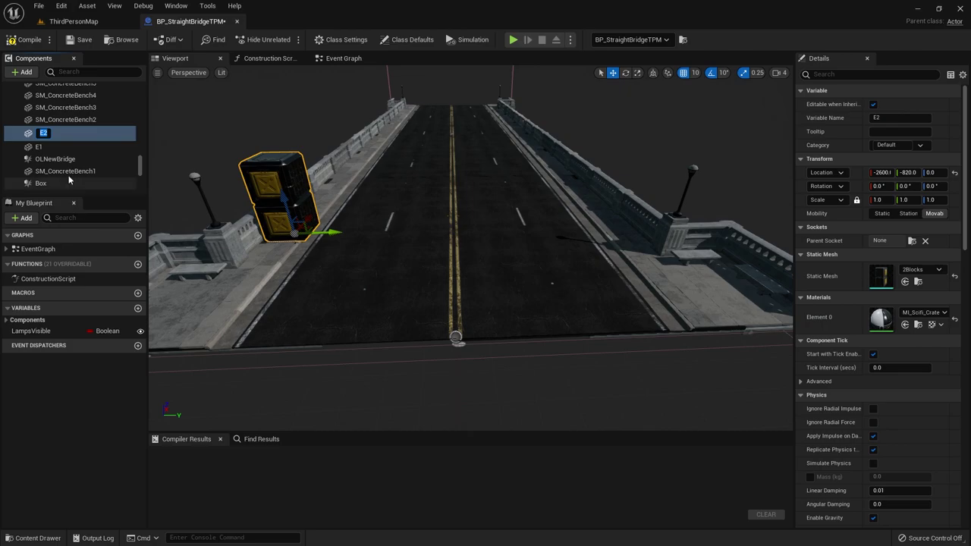
key(Return)
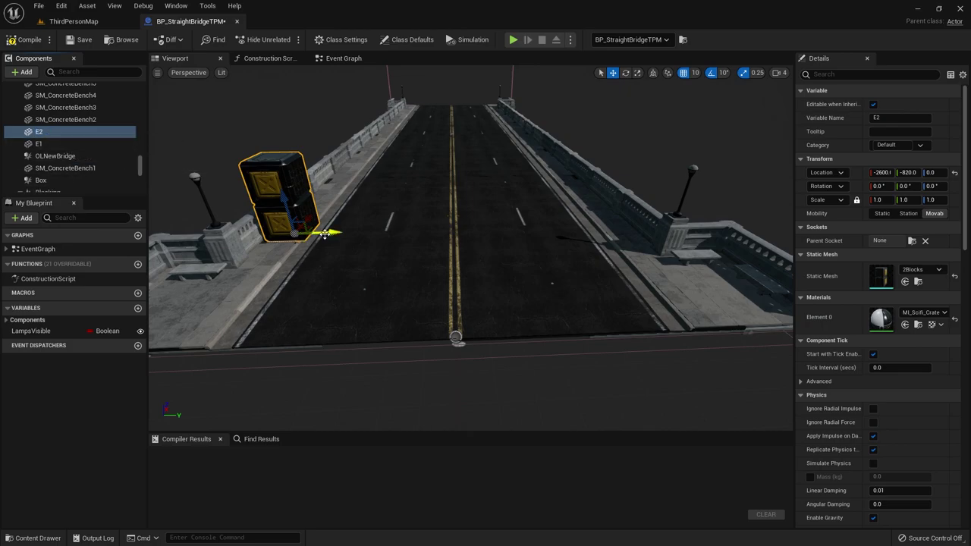
drag(324, 235, 391, 231)
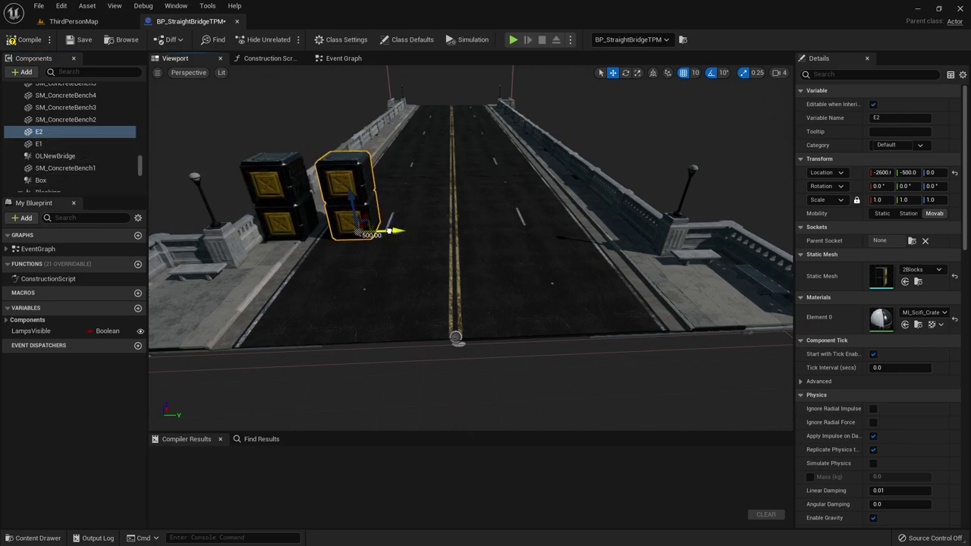
right_click(42, 125)
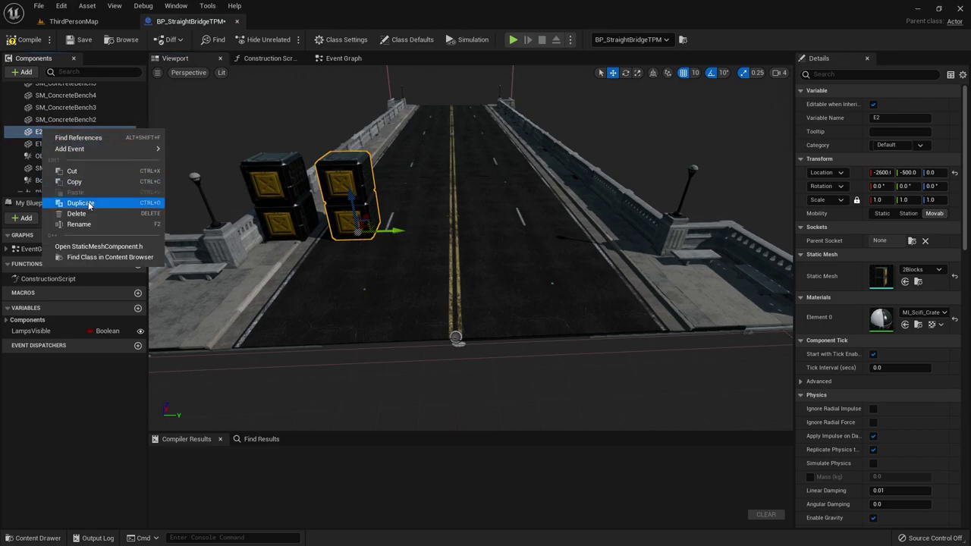
click(65, 202)
click(397, 231)
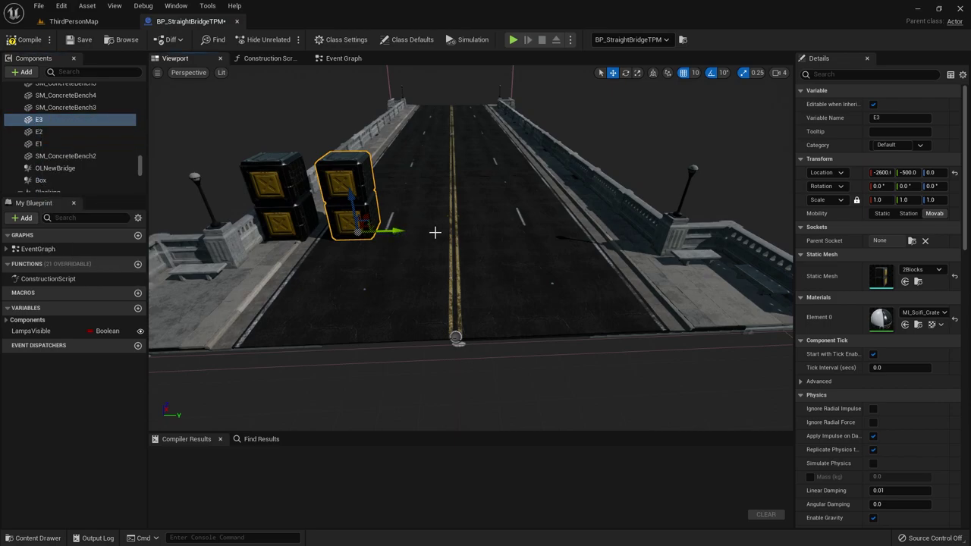
drag(394, 229, 452, 233)
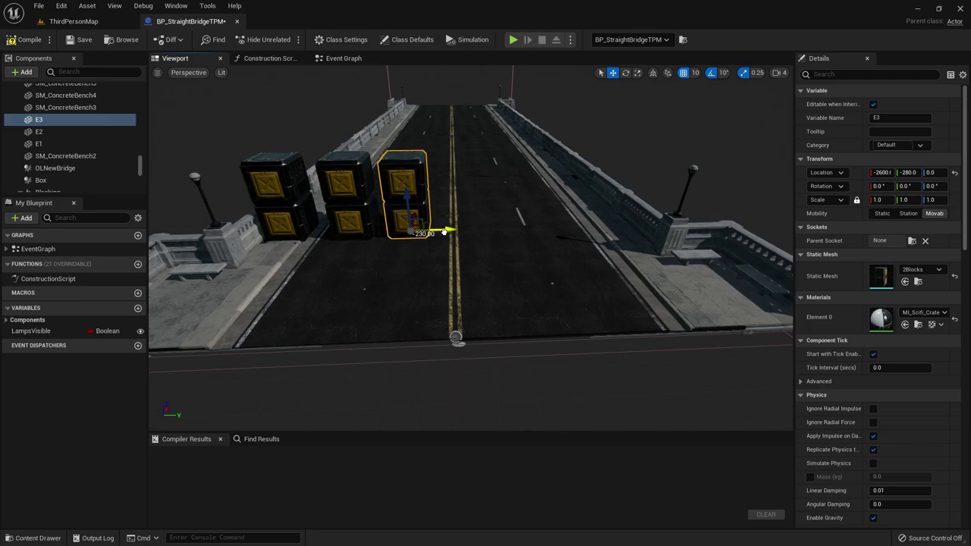
- Duplicate into E4, E5 and E6, spacing them right to the road's far edge
right_click(44, 121)
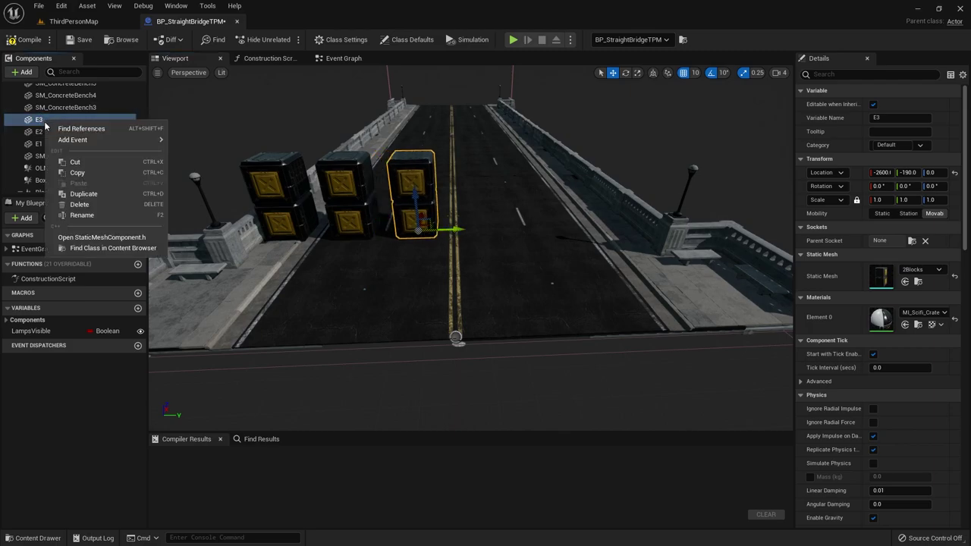
click(65, 195)
click(440, 226)
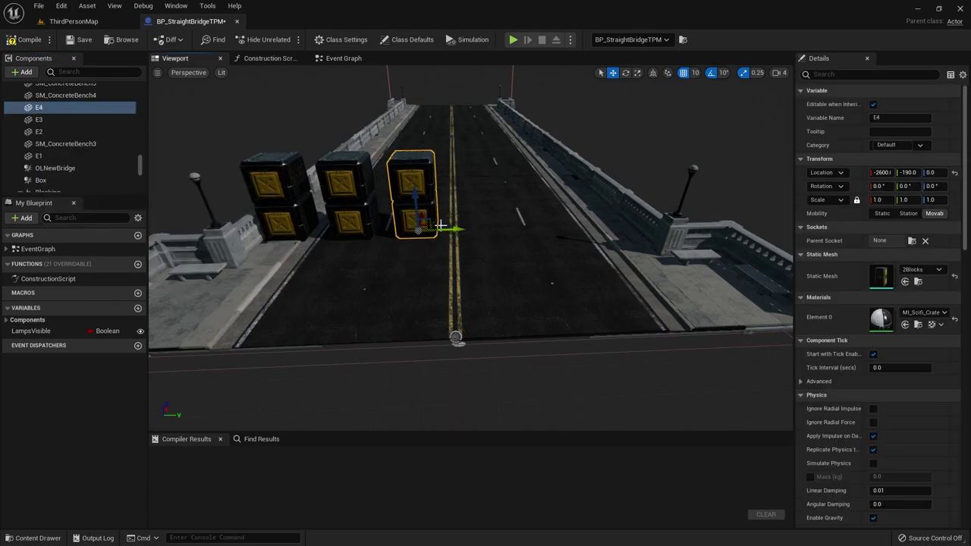
drag(460, 231, 528, 228)
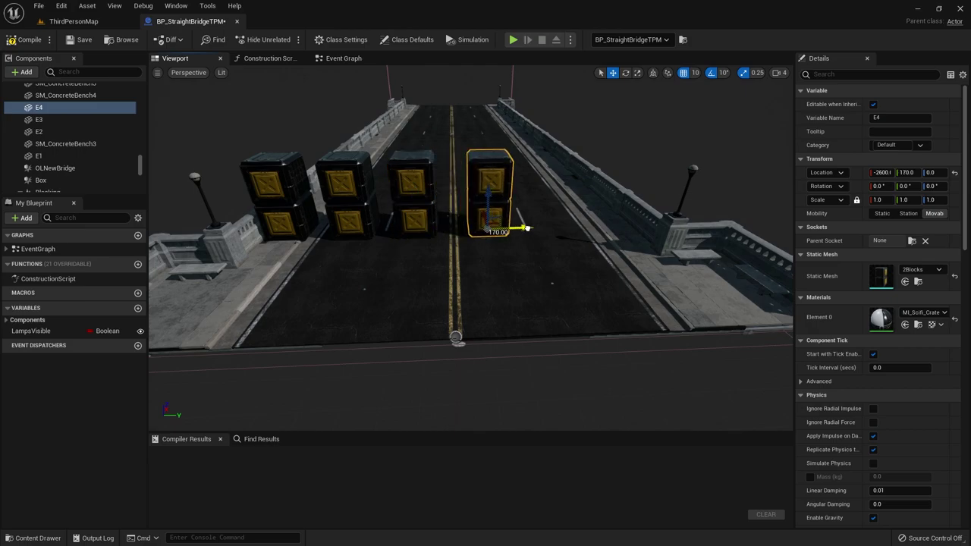
right_click(43, 108)
click(114, 179)
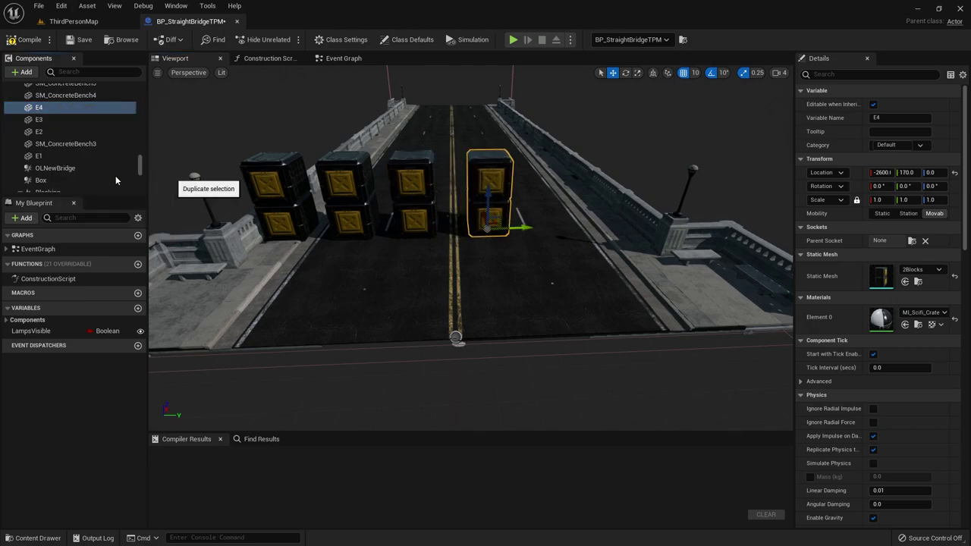
key(Return)
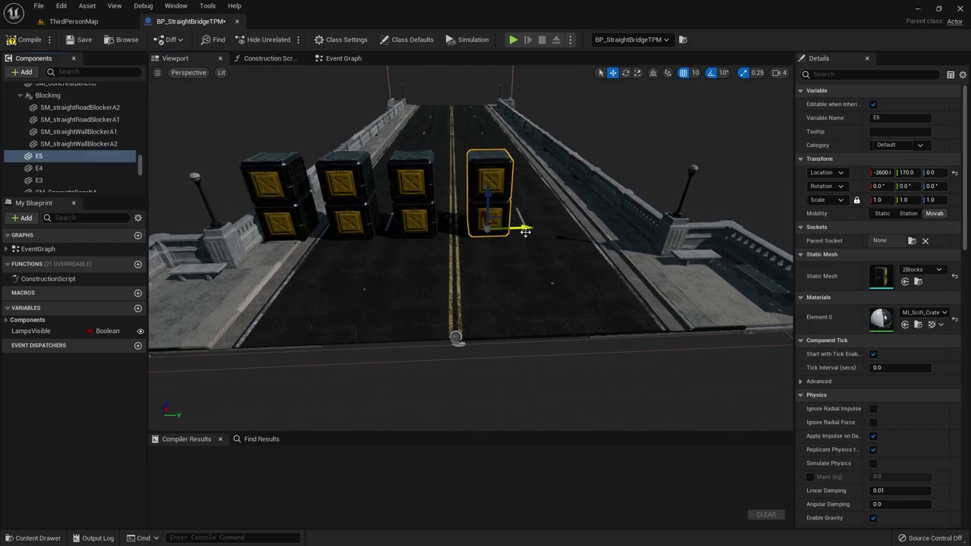
drag(525, 228, 592, 228)
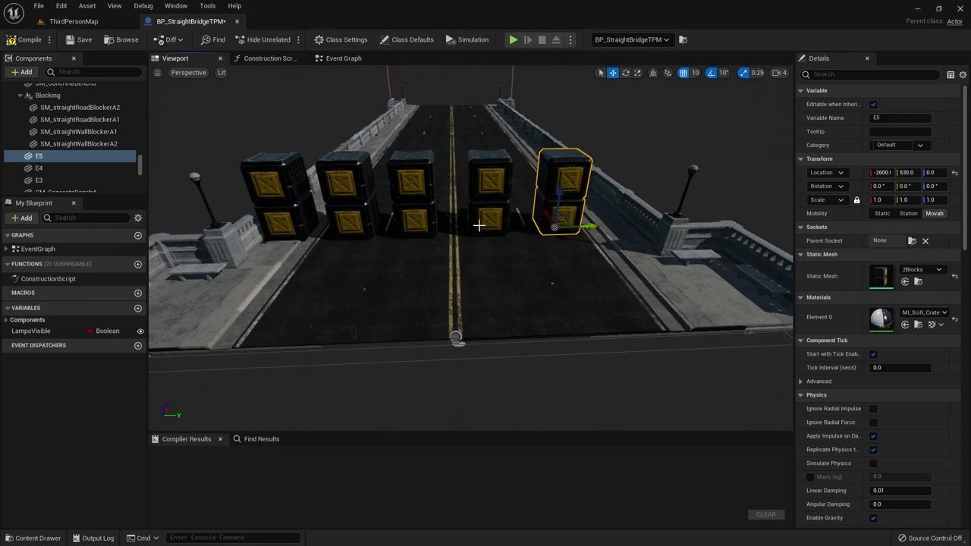
right_click(76, 157)
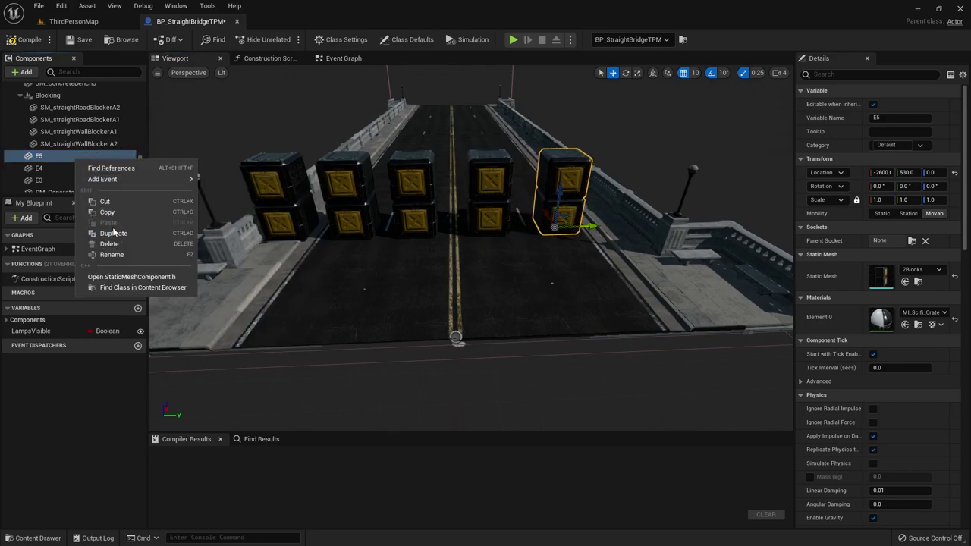
click(114, 235)
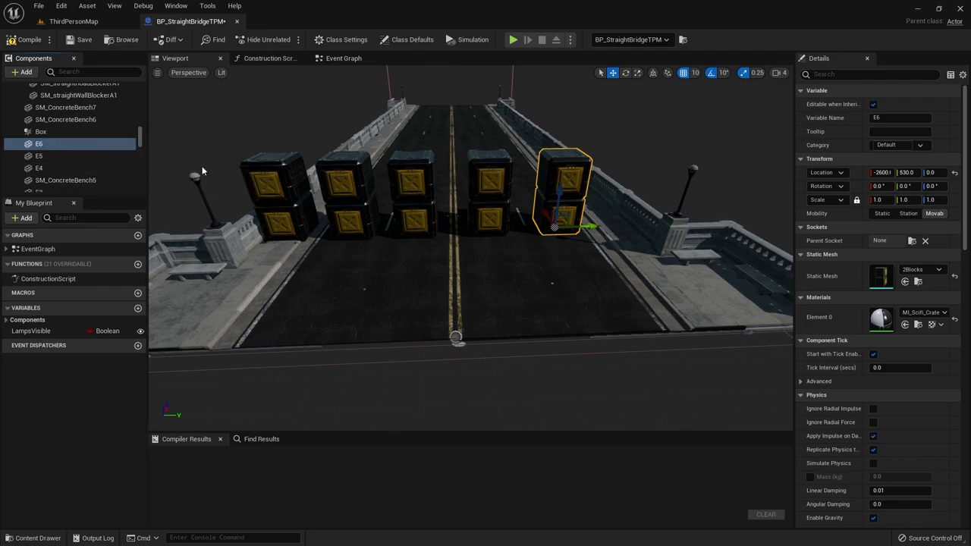
drag(589, 225, 641, 225)
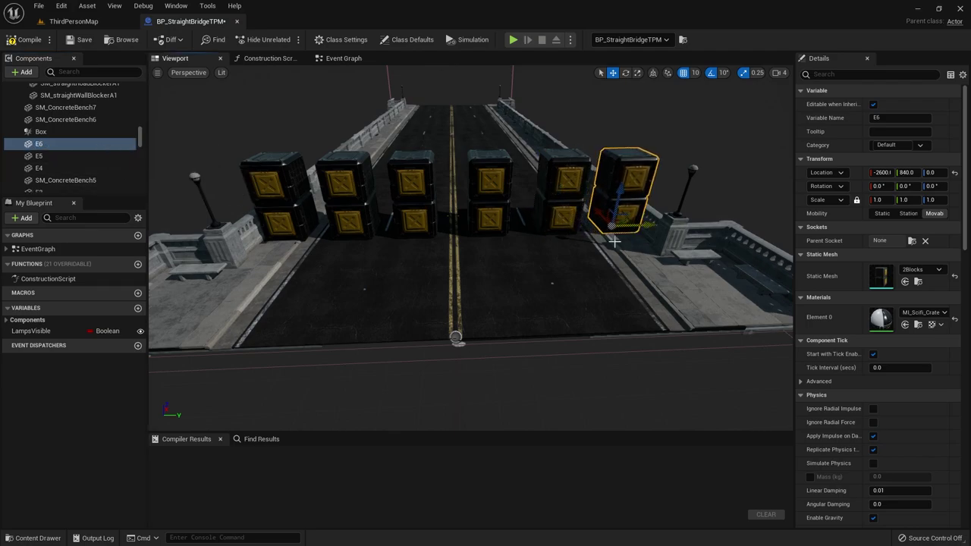
mouse_move(614, 241)
right_down()
mouse_move(271, 321)
mouse_move(391, 149)
right_up()
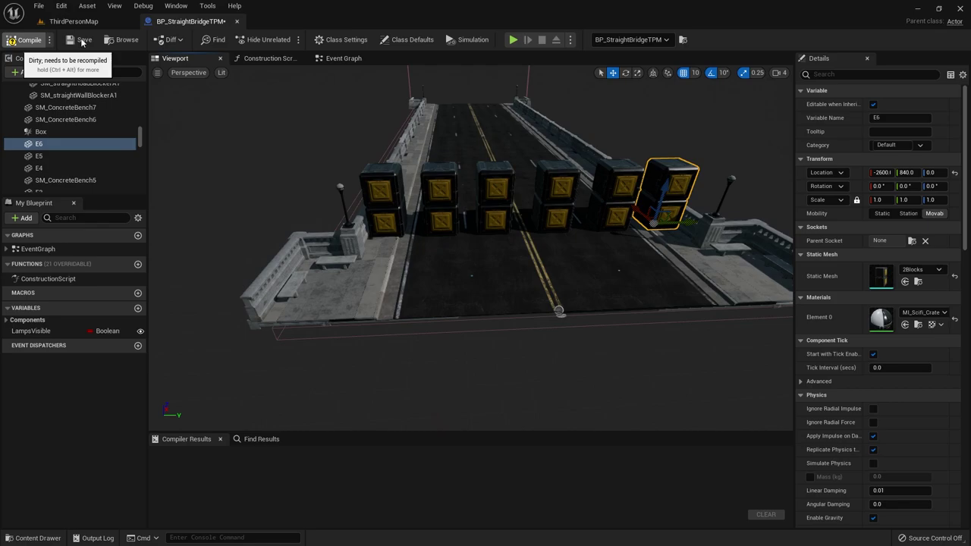
- Compile the bridge blueprint and run a play test in ThirdPersonMap, then stop it
click(88, 39)
click(76, 21)
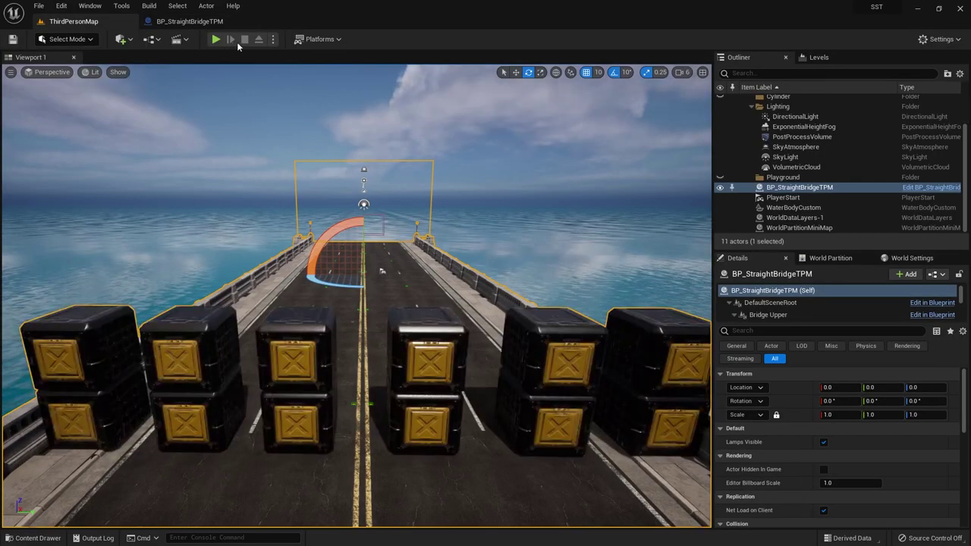
click(212, 39)
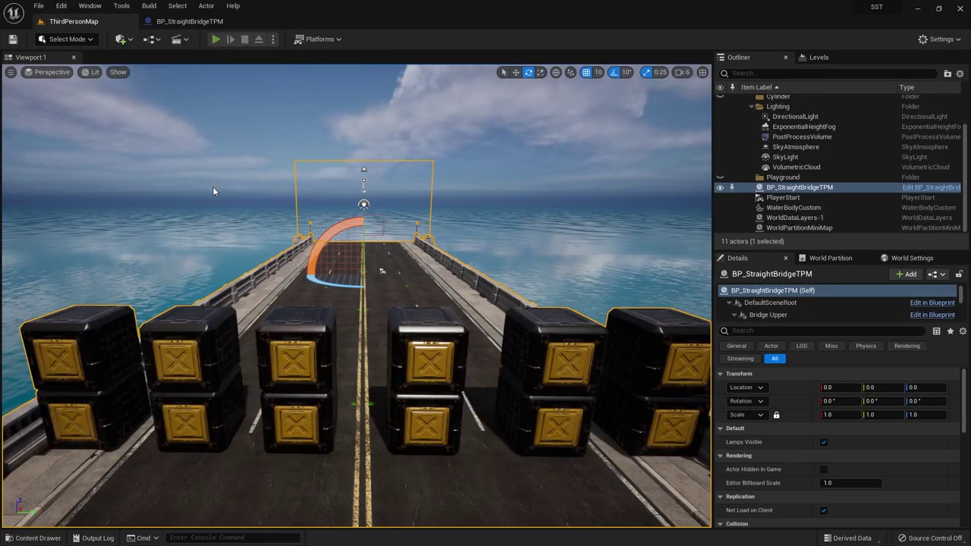
click(357, 303)
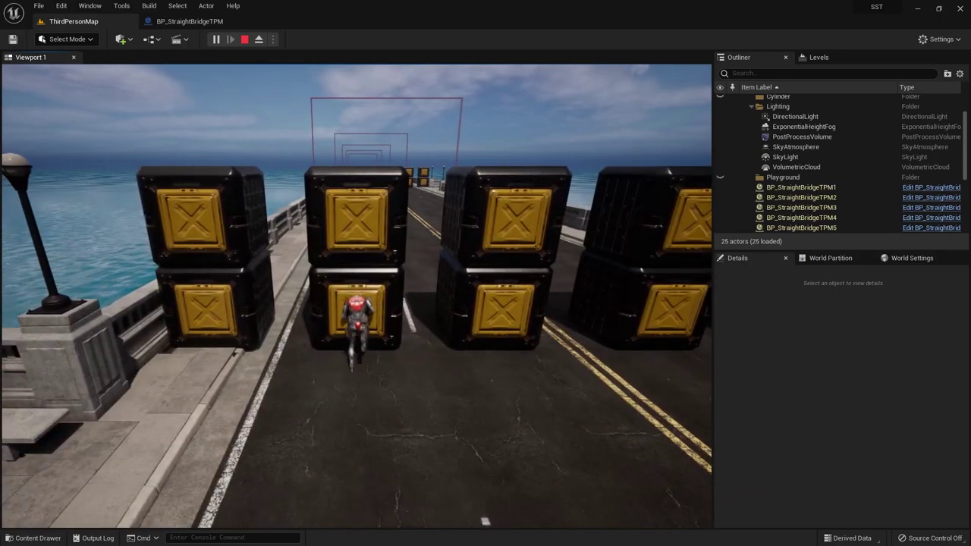
key(Escape)
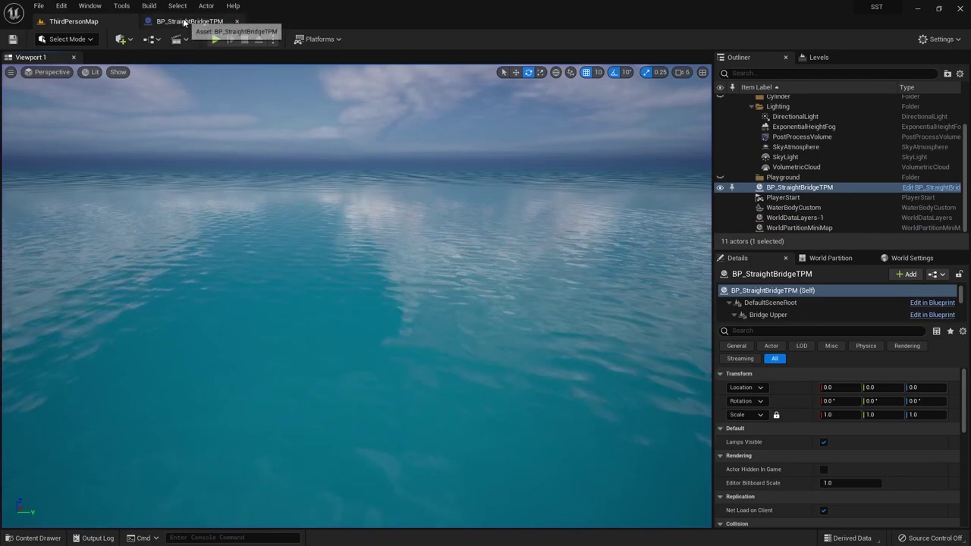
- Multi-select crate components E1–E6, set Collision Presets to OverlapAllDynamic, and compile
click(190, 22)
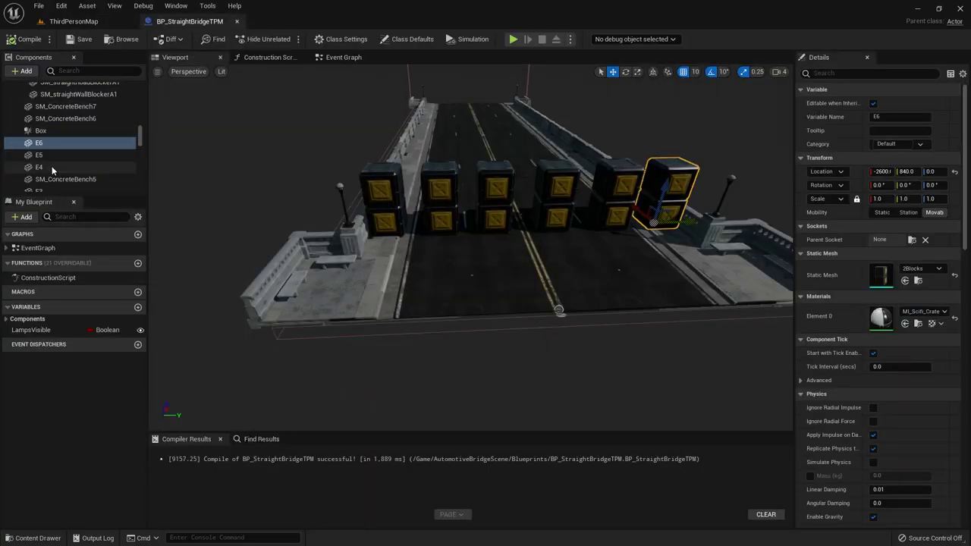
scroll(49, 135, down, 1)
shift+click(40, 151)
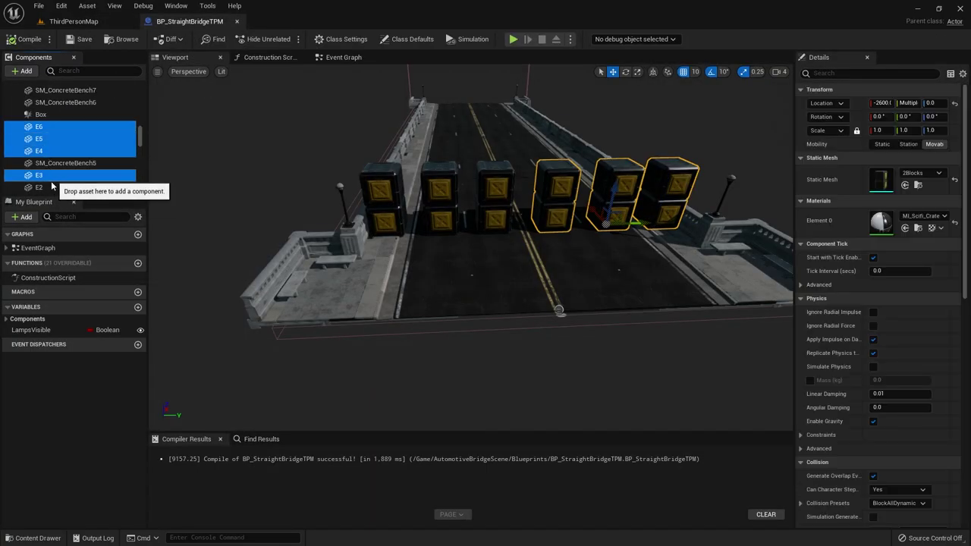
ctrl+click(40, 175)
ctrl+click(40, 188)
scroll(54, 179, down, 2)
ctrl+click(53, 168)
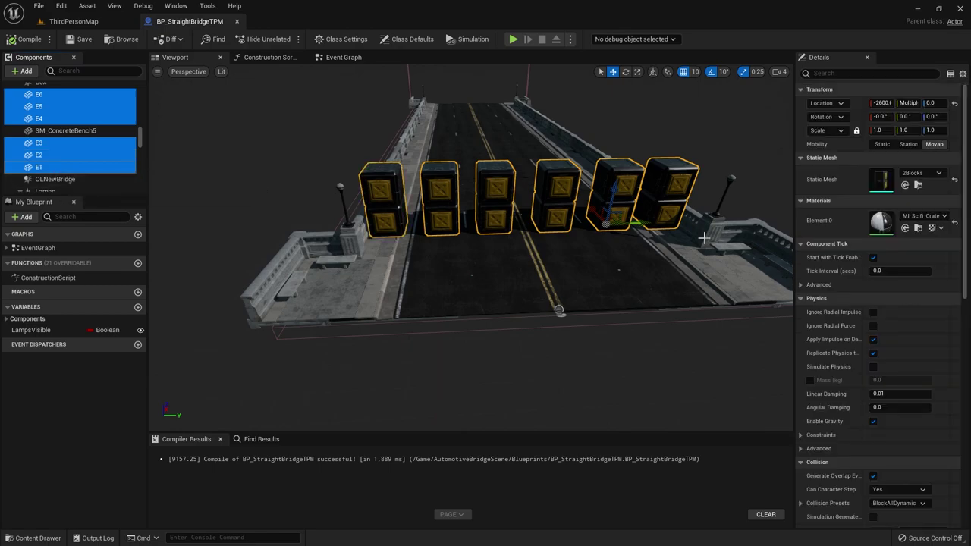
scroll(916, 366, down, 5)
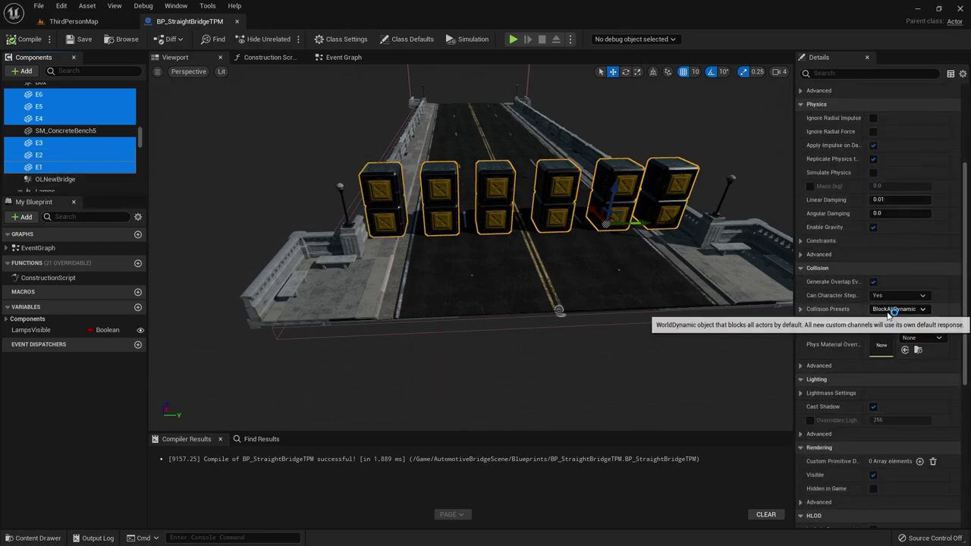
click(902, 309)
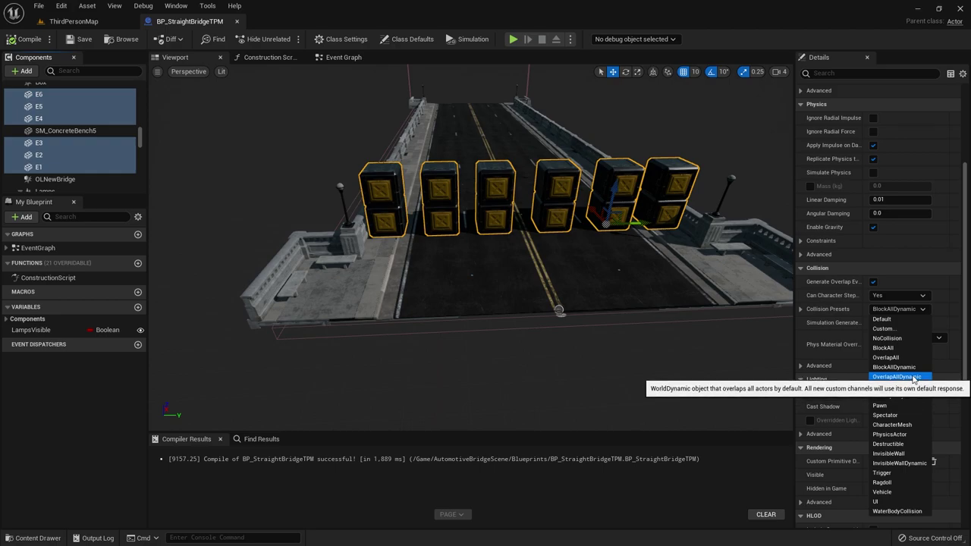
click(900, 377)
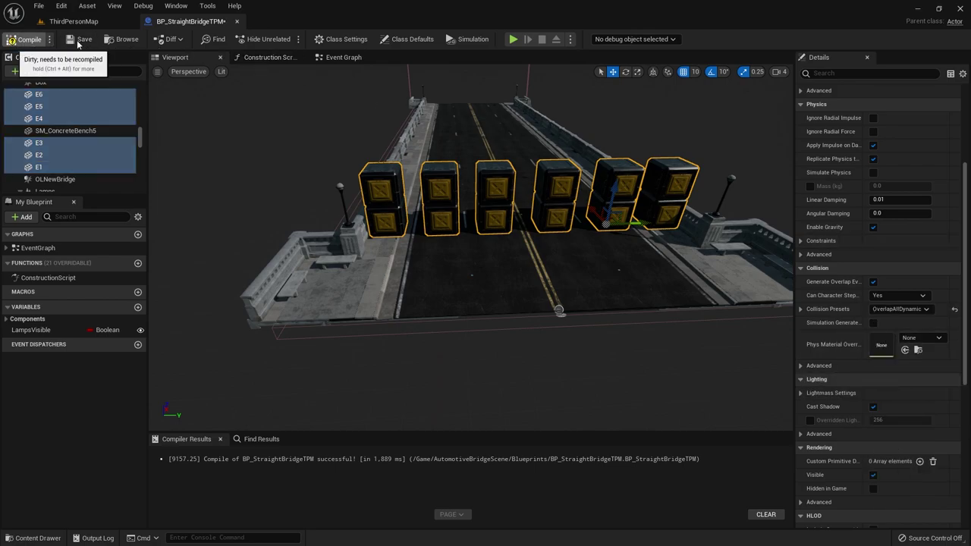
click(78, 43)
click(74, 22)
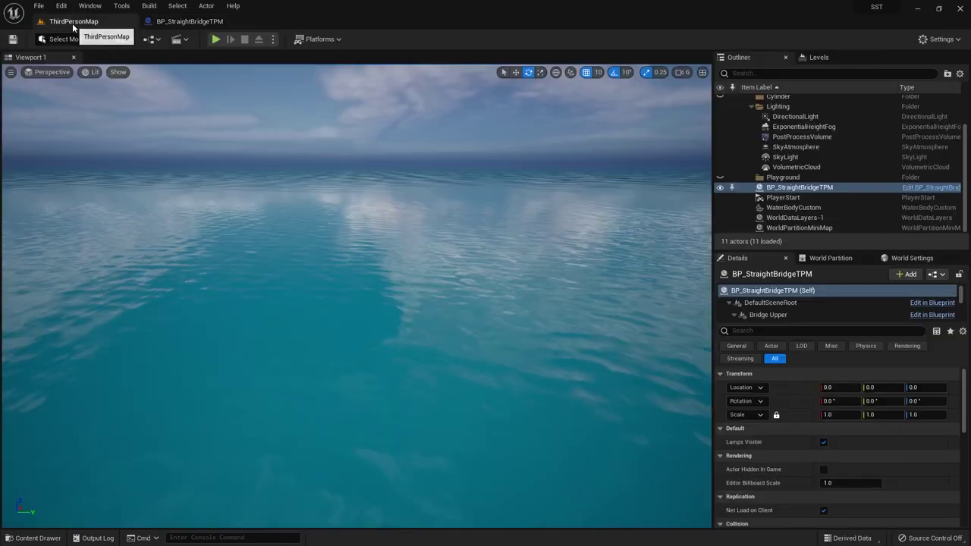
- Start a play test and run the character along the bridge into the crate row
click(216, 39)
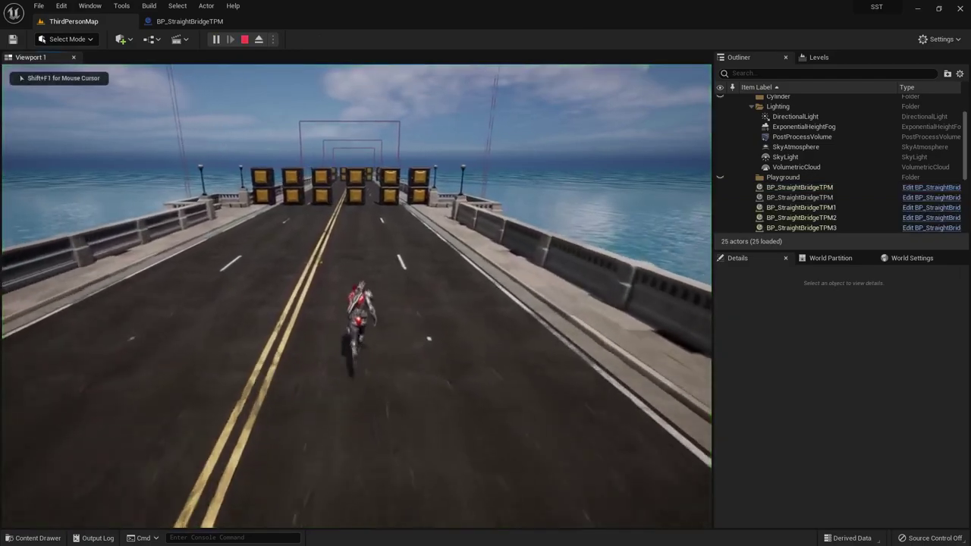
key(w)
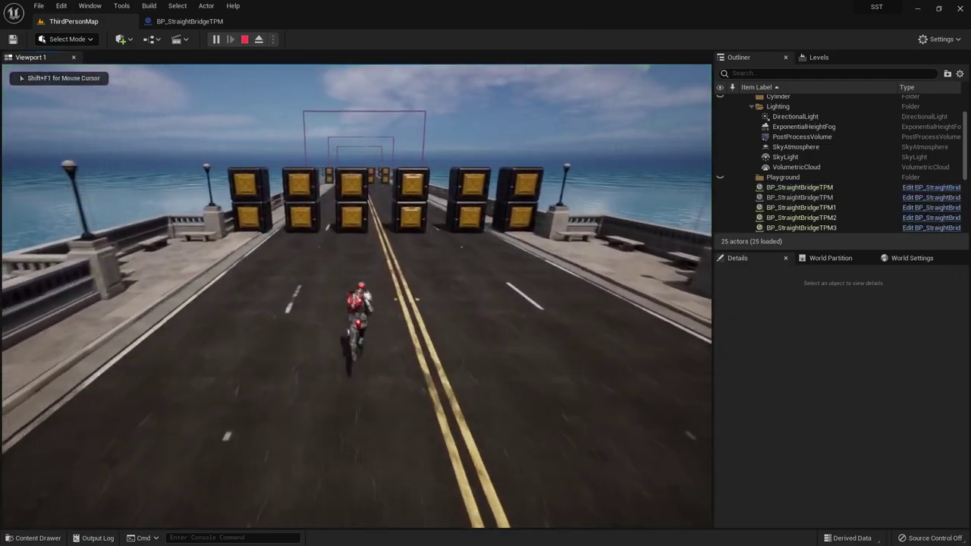
key(w)
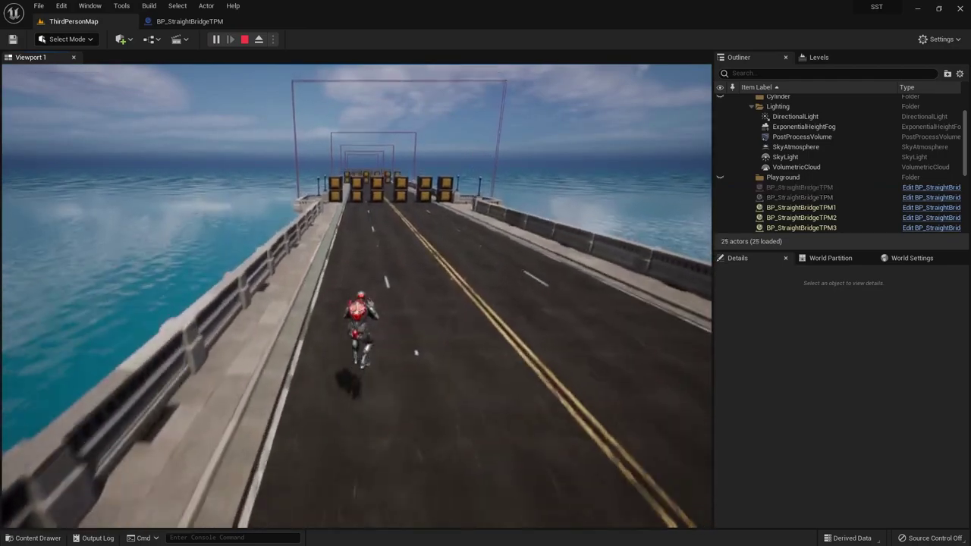
key(a)
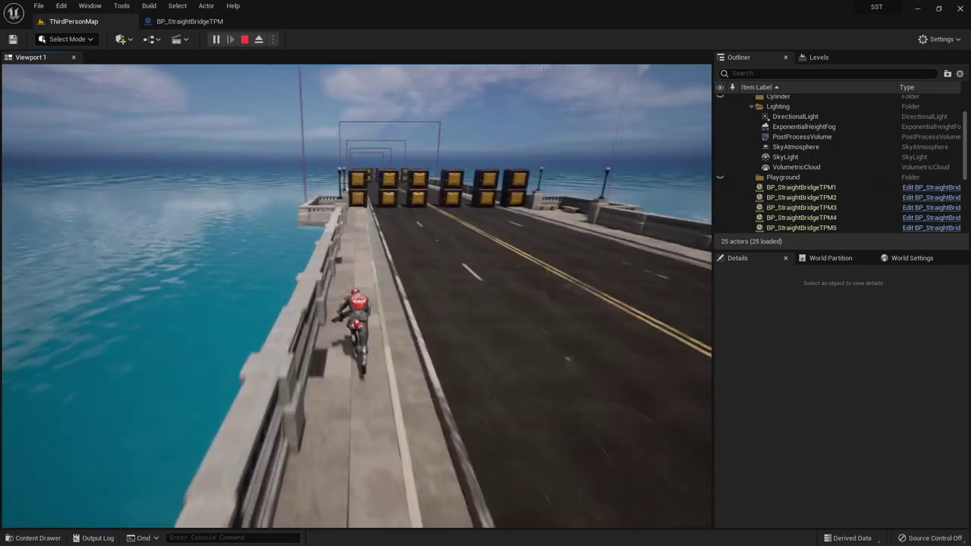
key(w)
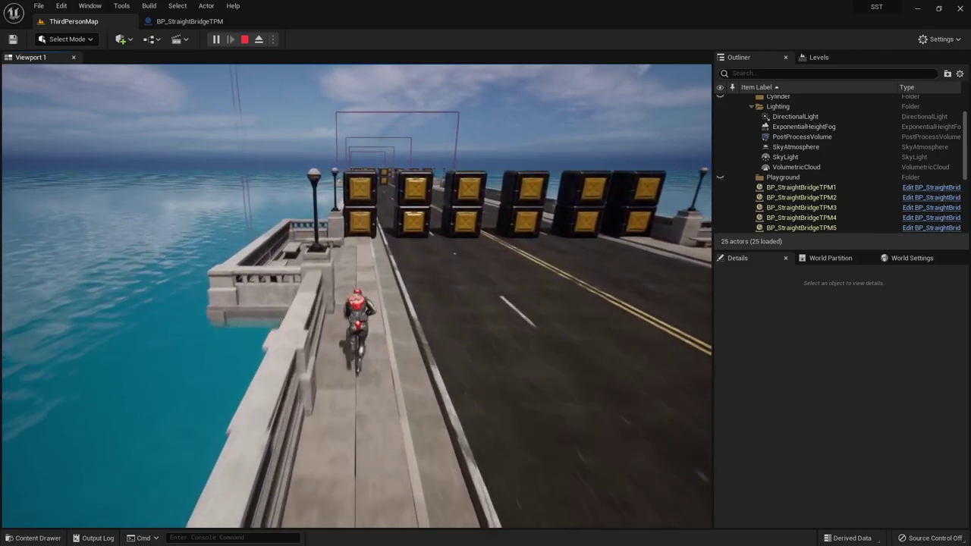
key(d)
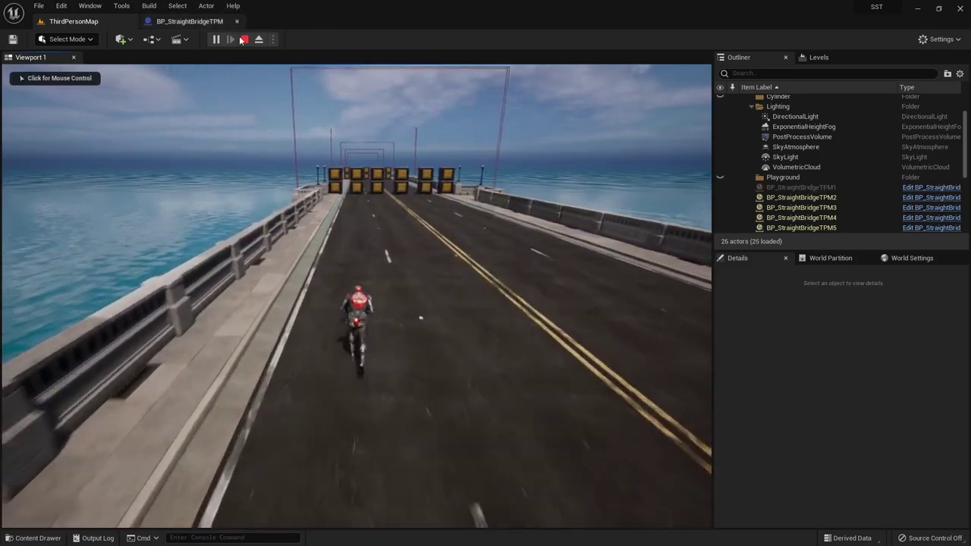
- Eject the camera and fly it above the bridge to survey the crates
click(259, 39)
right_drag(228, 228, 319, 251)
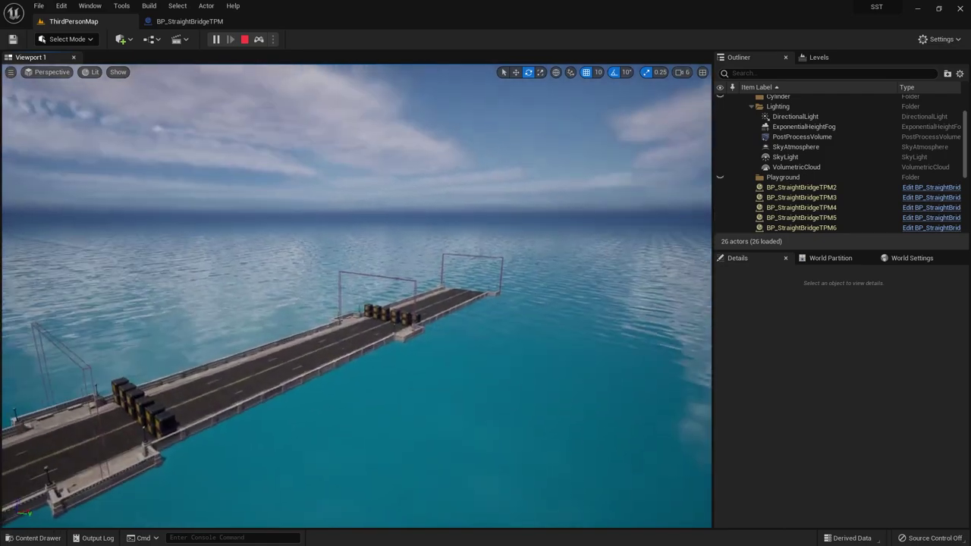
right_drag(288, 336, 288, 336)
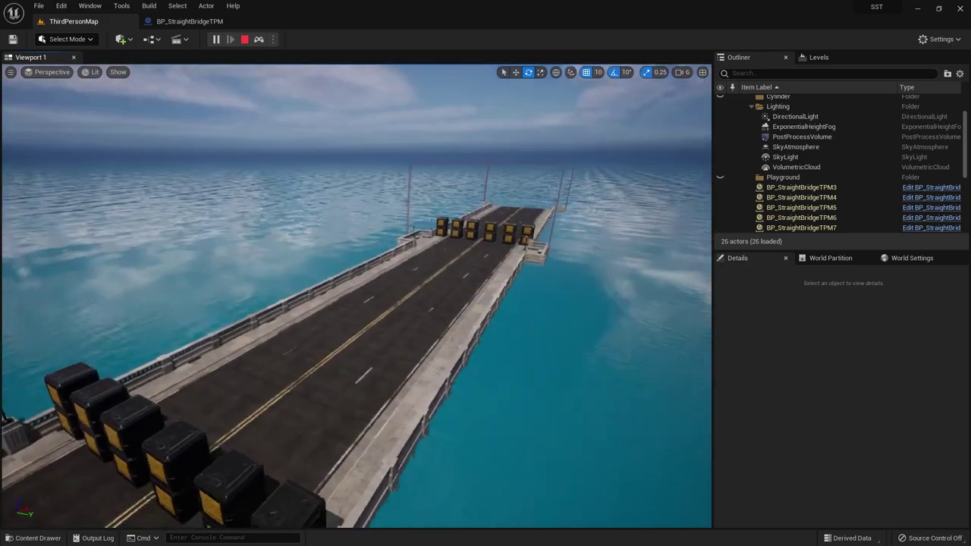
- Stop the play session, return to BP_StraightBridgeTPM and duplicate the six selected crate components
key(Escape)
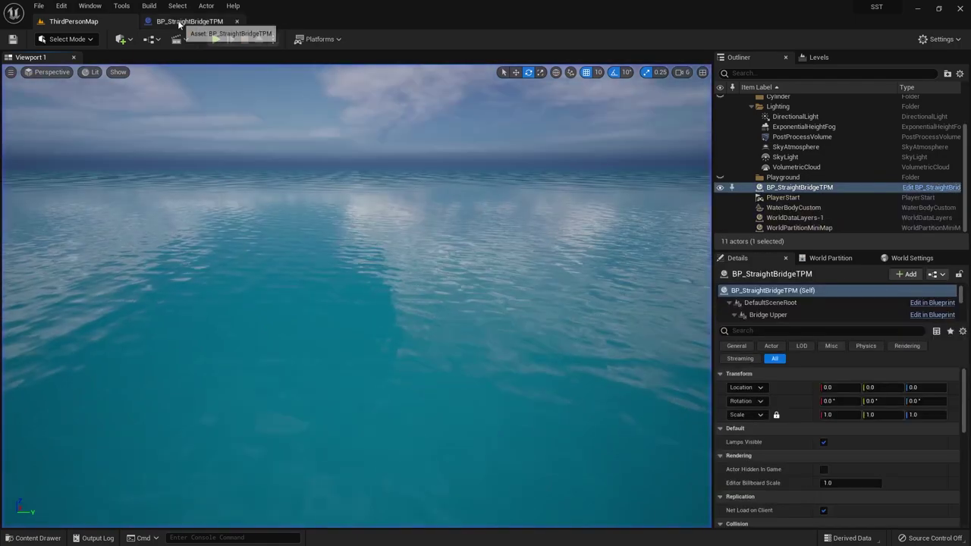
click(190, 21)
drag(497, 164, 111, 127)
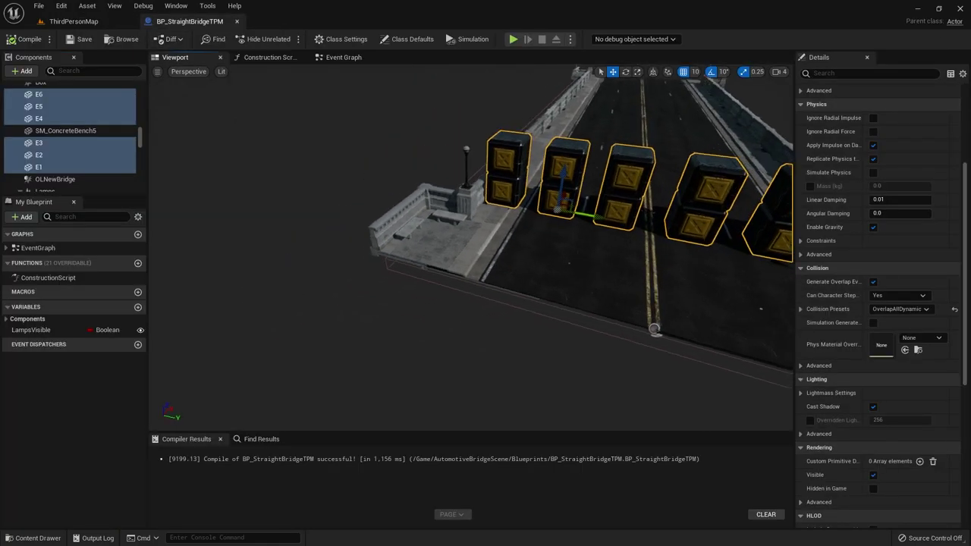
right_click(89, 118)
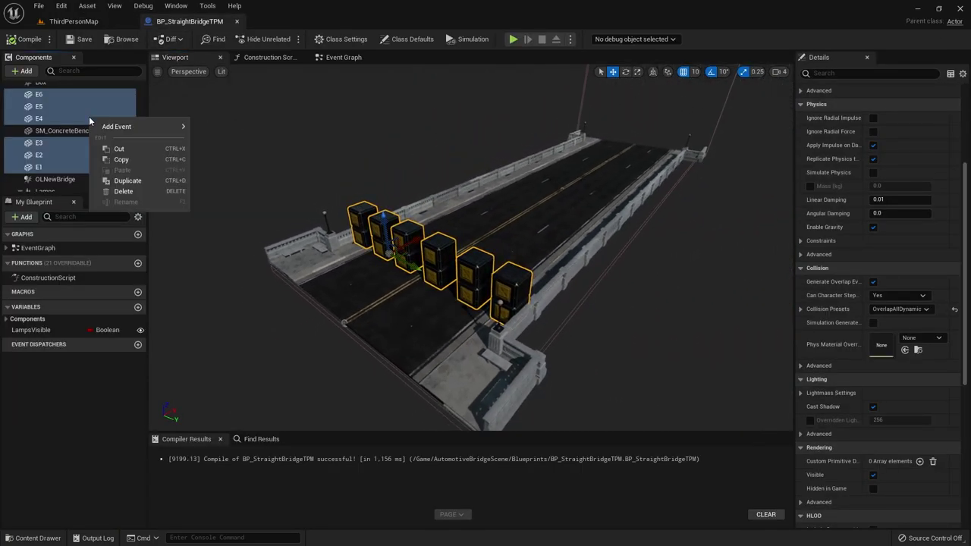
click(132, 181)
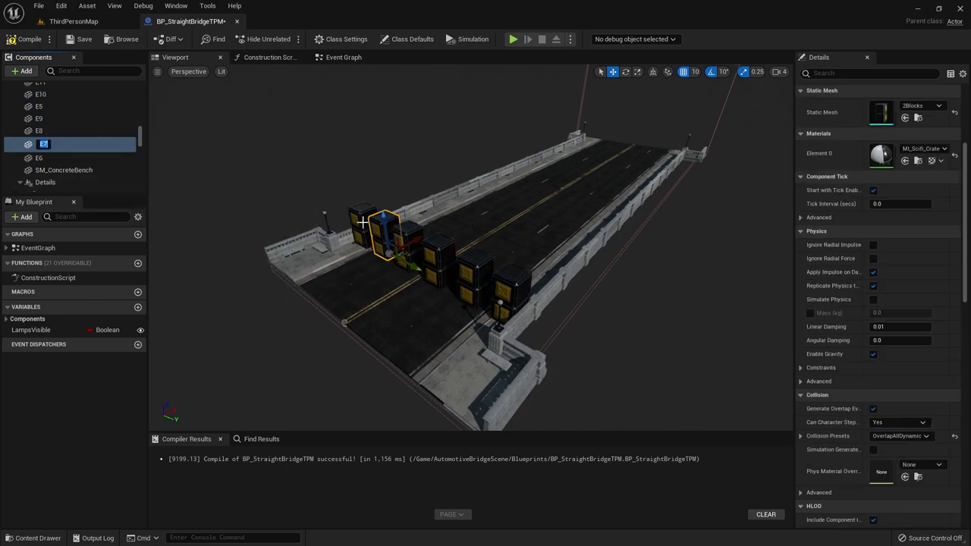
- Select the duplicated crate components E7 through E12
scroll(63, 147, up, 2)
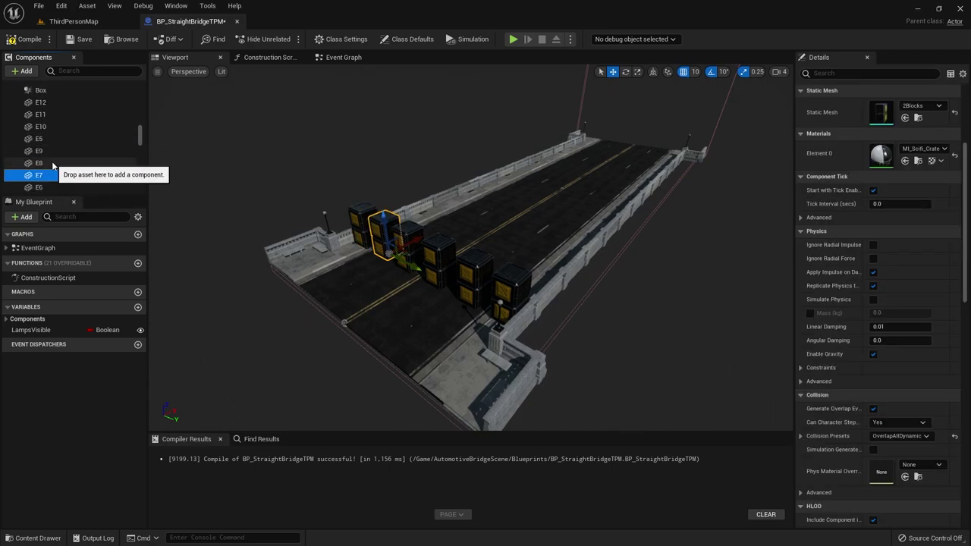
shift+click(46, 140)
click(47, 150)
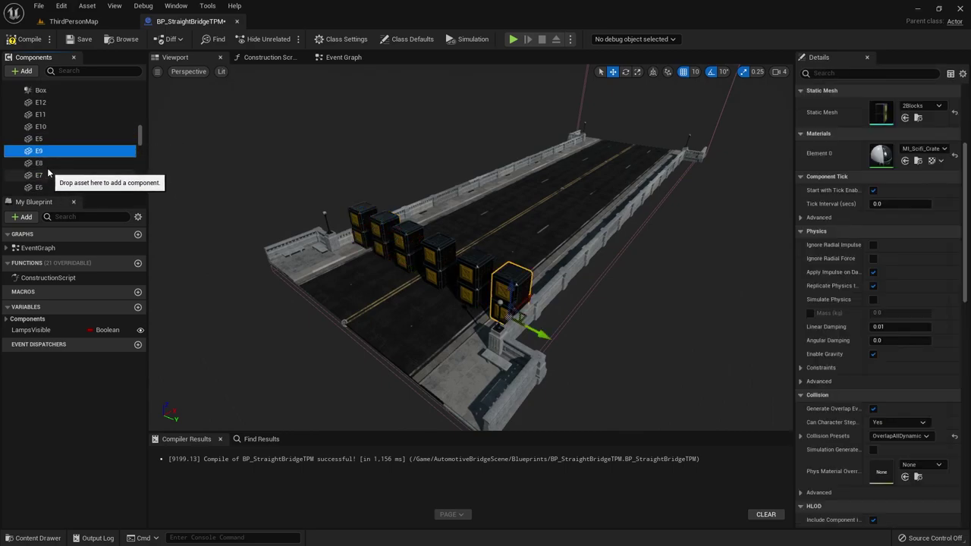
click(50, 164)
key(Down)
shift+click(53, 151)
shift+click(59, 138)
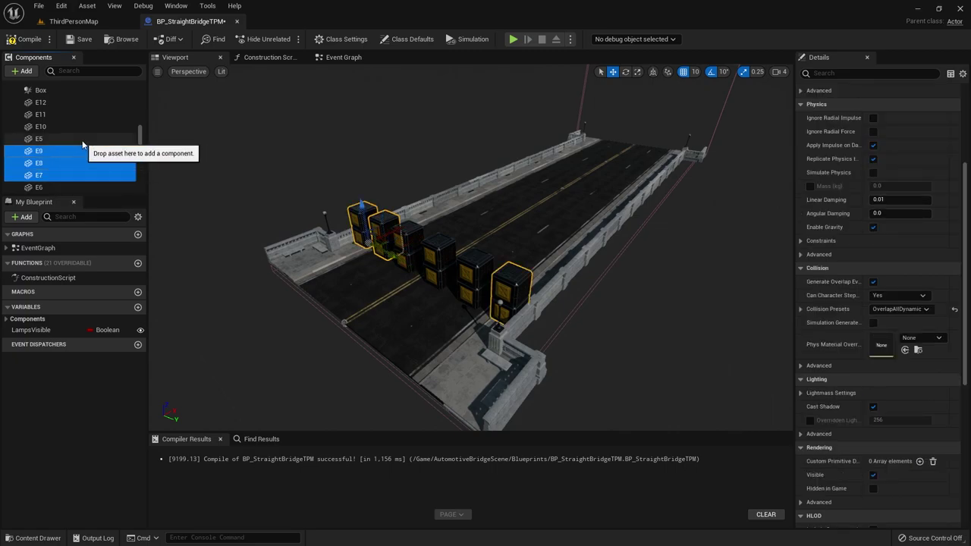
shift+click(67, 127)
ctrl+click(67, 114)
ctrl+click(67, 102)
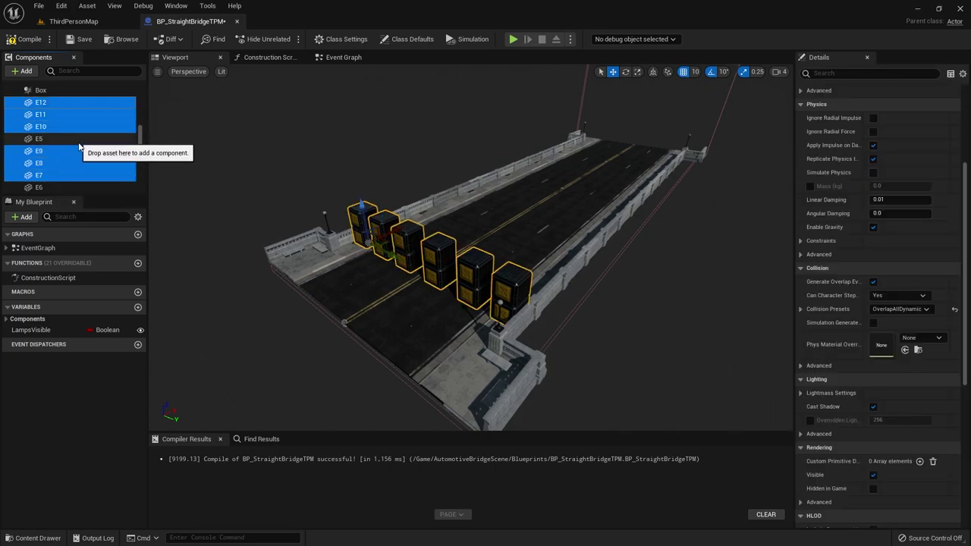
- Move the E7–E12 crate row further along the bridge deck with the X gizmo
middle_drag(408, 238, 400, 228)
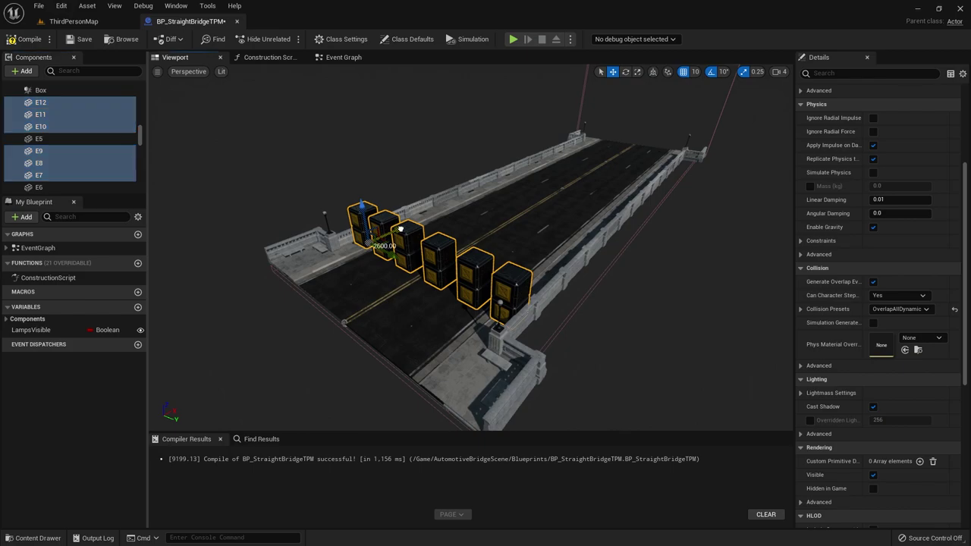
drag(498, 203, 486, 206)
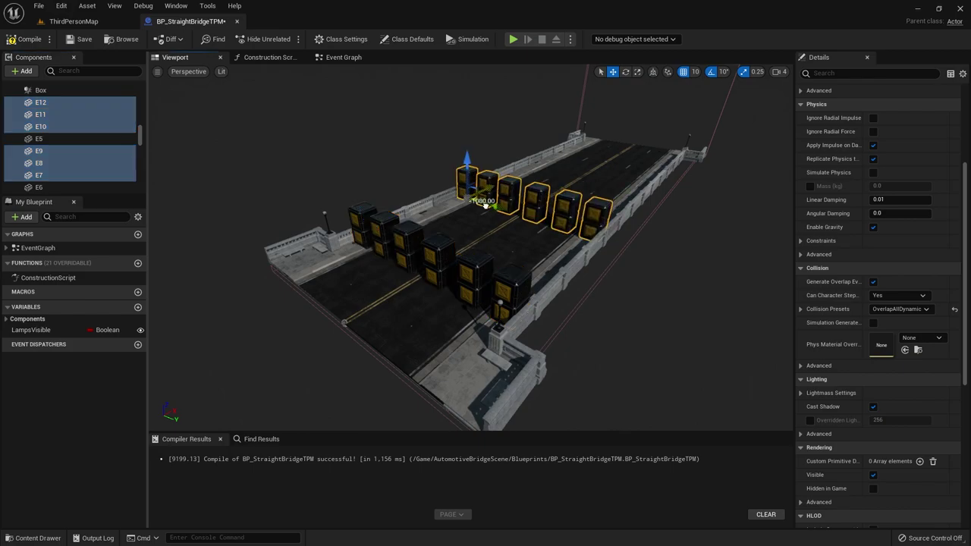
right_drag(484, 204, 531, 216)
- Duplicate the crate row, select copies E13–E18 and drag them beyond the second row
right_click(80, 122)
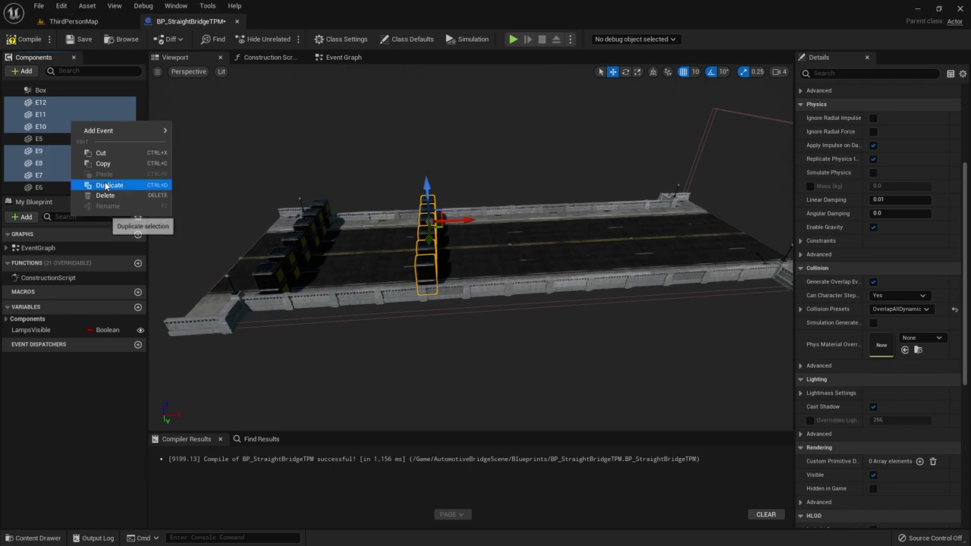
click(121, 178)
click(59, 142)
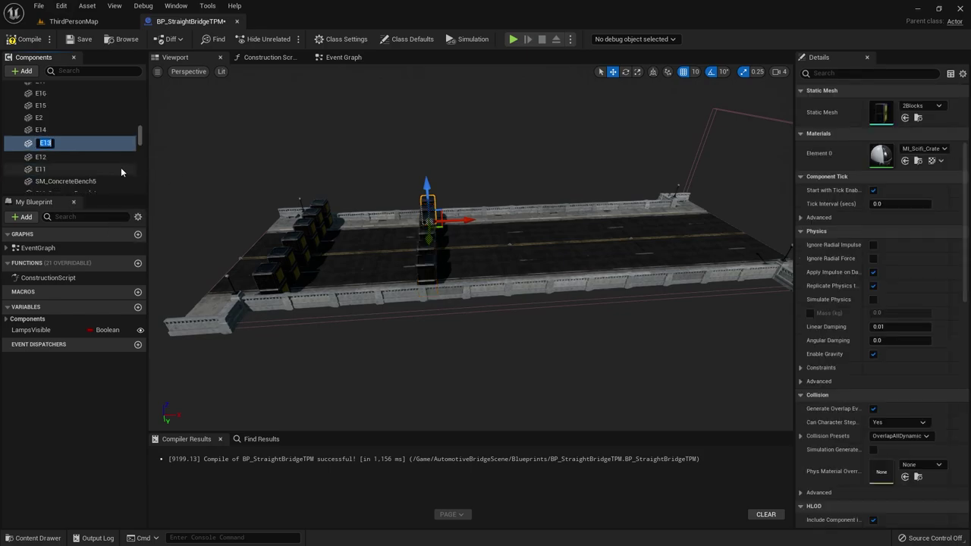
ctrl+click(52, 129)
ctrl+click(52, 105)
ctrl+click(52, 93)
scroll(69, 106, up, 1)
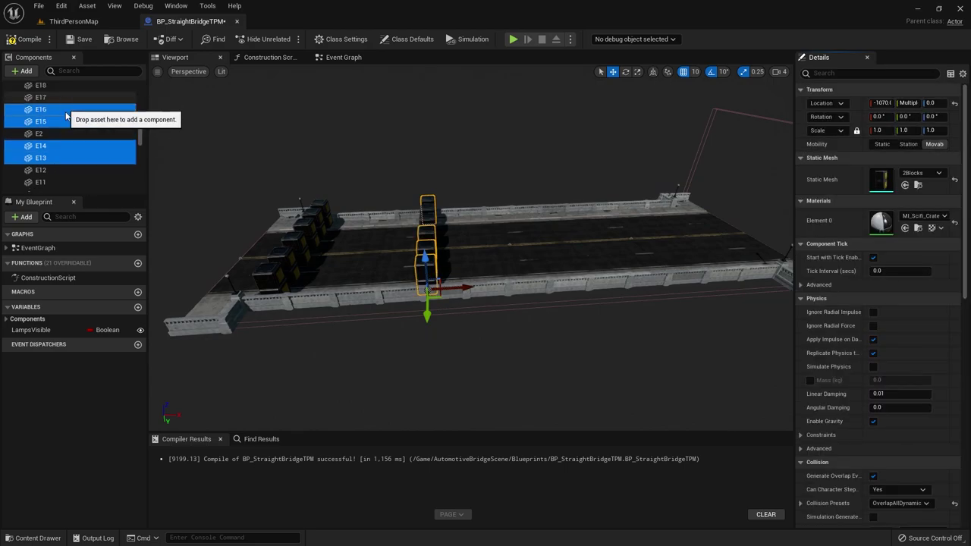
ctrl+click(76, 98)
ctrl+click(83, 85)
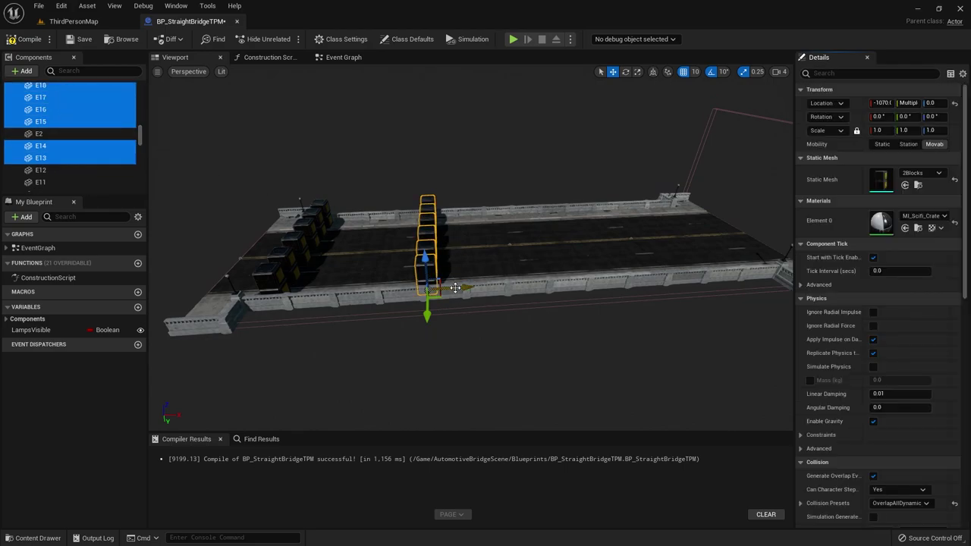
drag(454, 289, 455, 289)
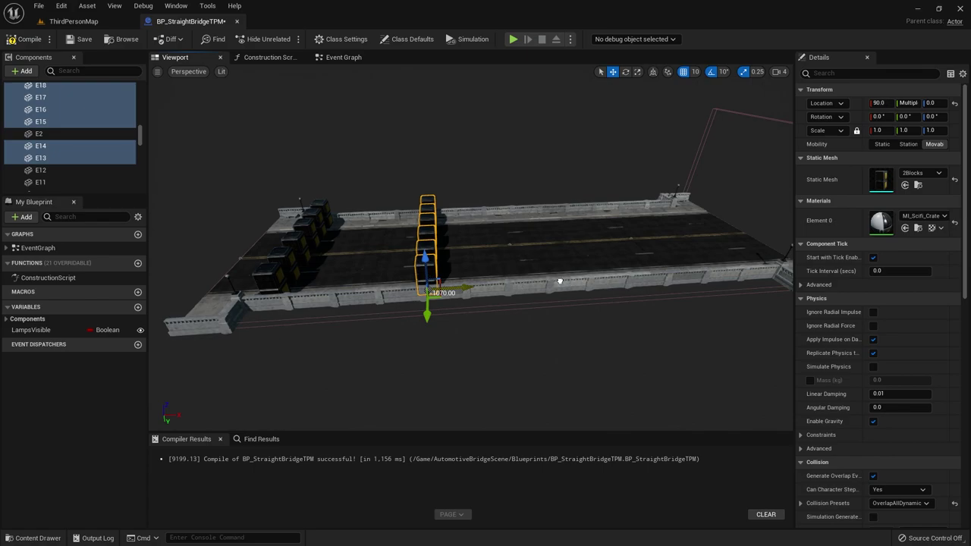
drag(553, 280, 593, 276)
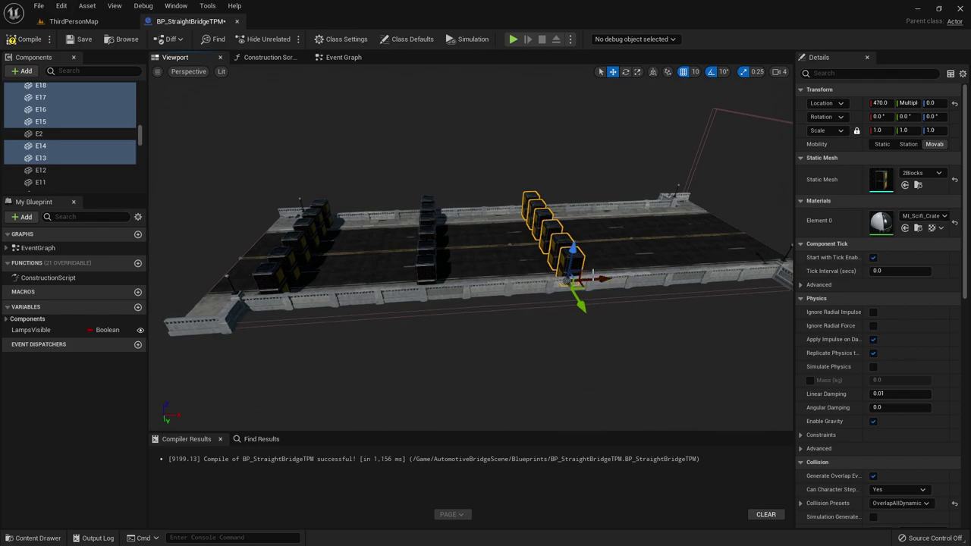
- Duplicate the crates again and select the new copies E19 through E24
right_click(66, 123)
click(83, 179)
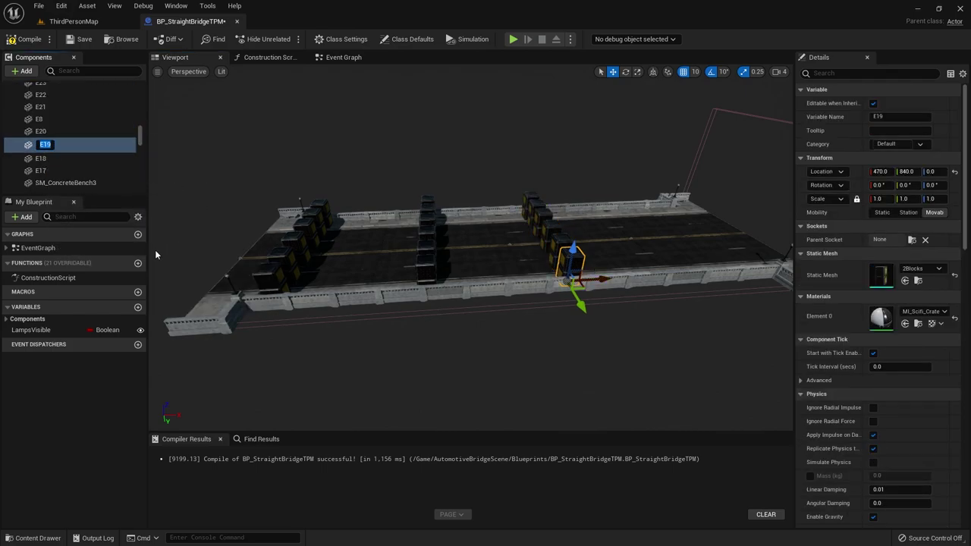
shift+click(53, 130)
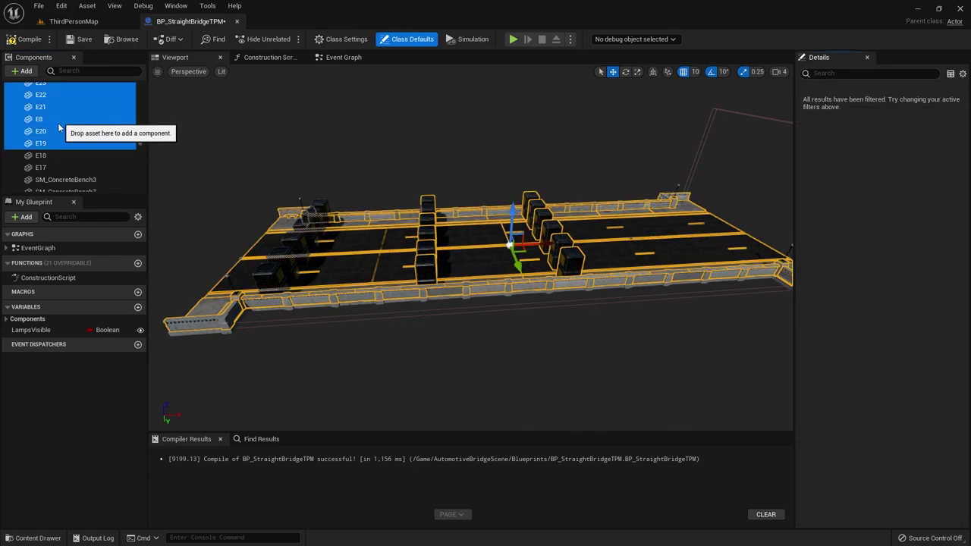
click(53, 143)
ctrl+click(53, 131)
ctrl+click(54, 107)
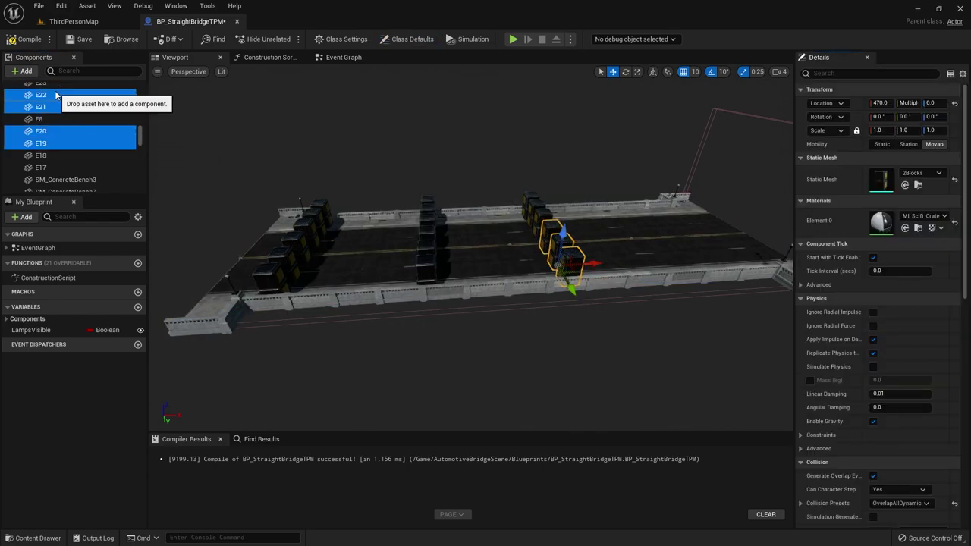
ctrl+click(55, 94)
scroll(55, 95, up, 1)
ctrl+click(55, 115)
ctrl+click(55, 103)
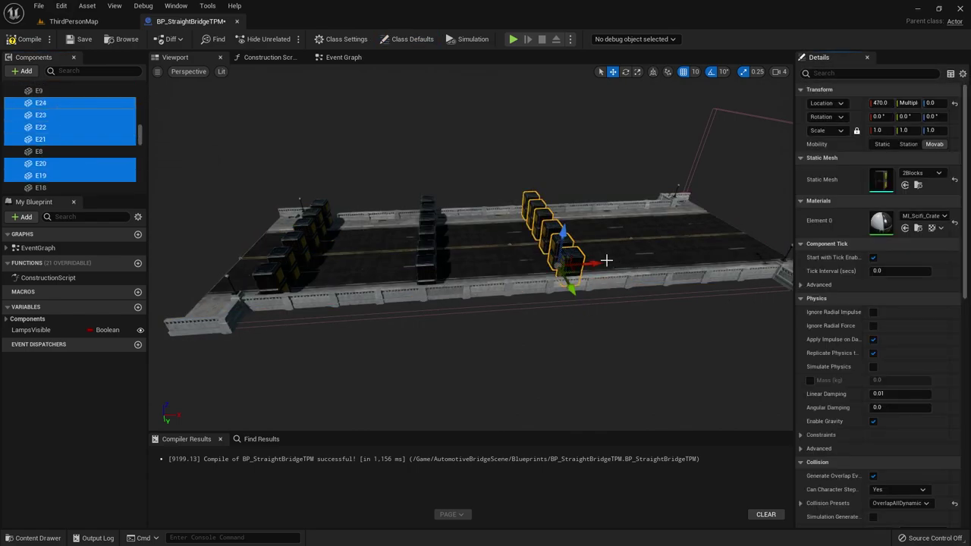
- Drag the E19–E24 row toward the bridge's far end, around X 1950
drag(599, 262, 599, 262)
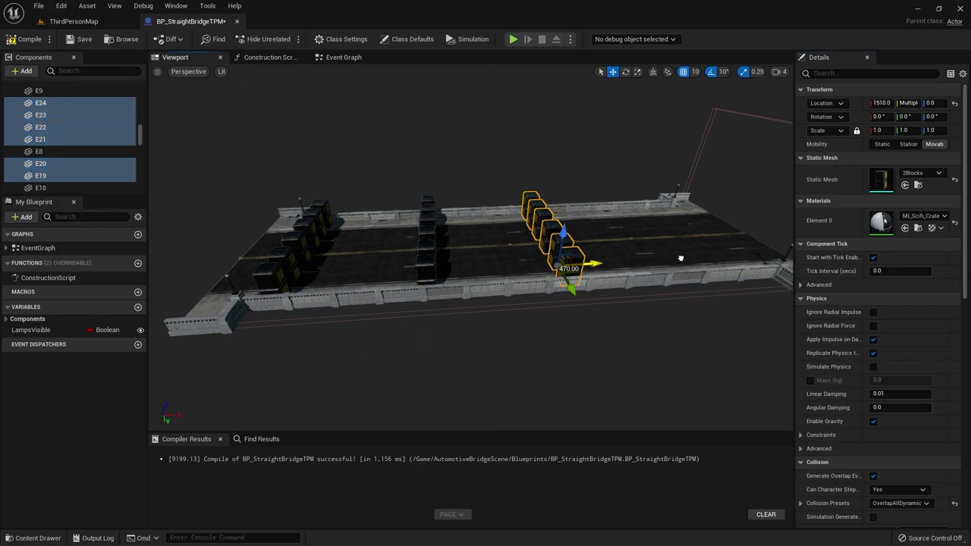
mouse_move(728, 254)
mouse_down()
mouse_move(622, 227)
mouse_move(531, 235)
mouse_move(503, 284)
mouse_up()
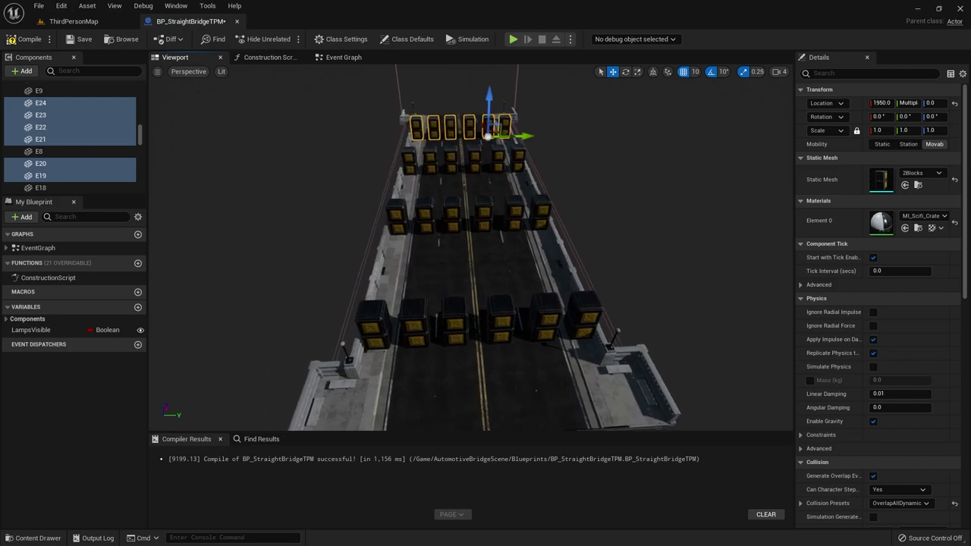
click(539, 211)
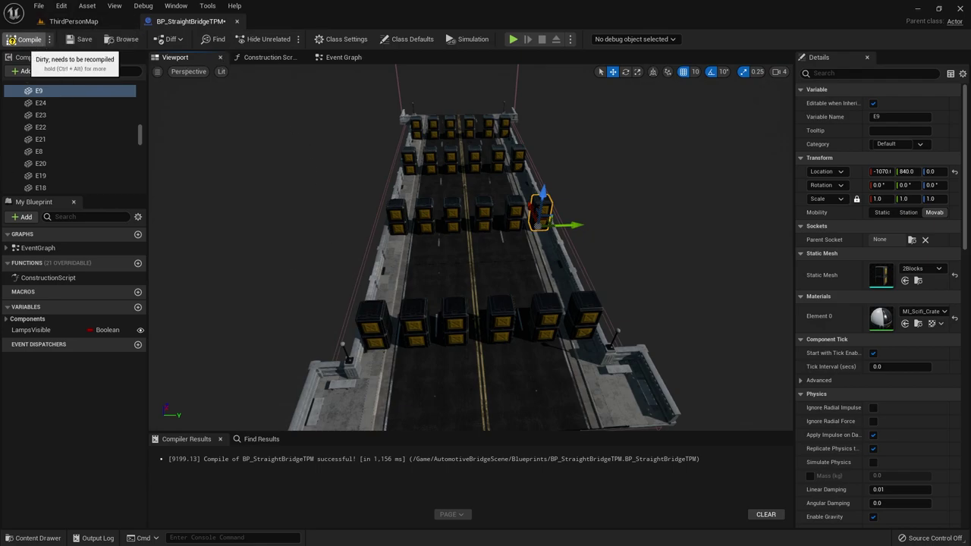
- Compile BP_StraightBridgeTPM with F7 and switch to its Event Graph
key(F7)
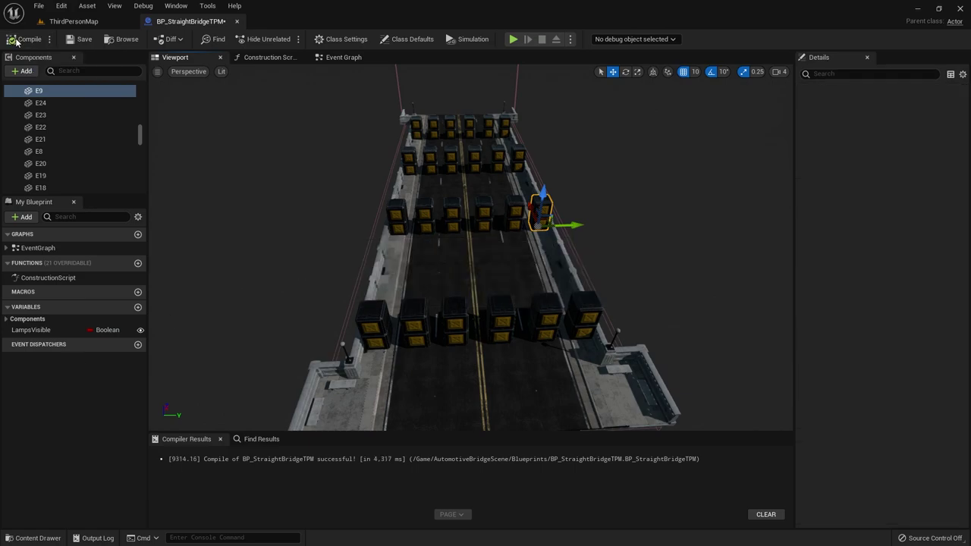
click(340, 58)
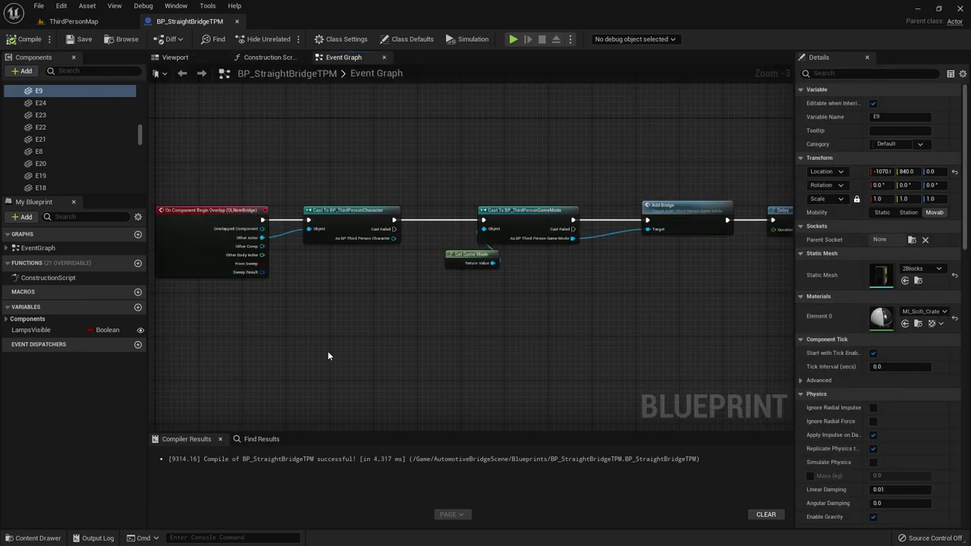
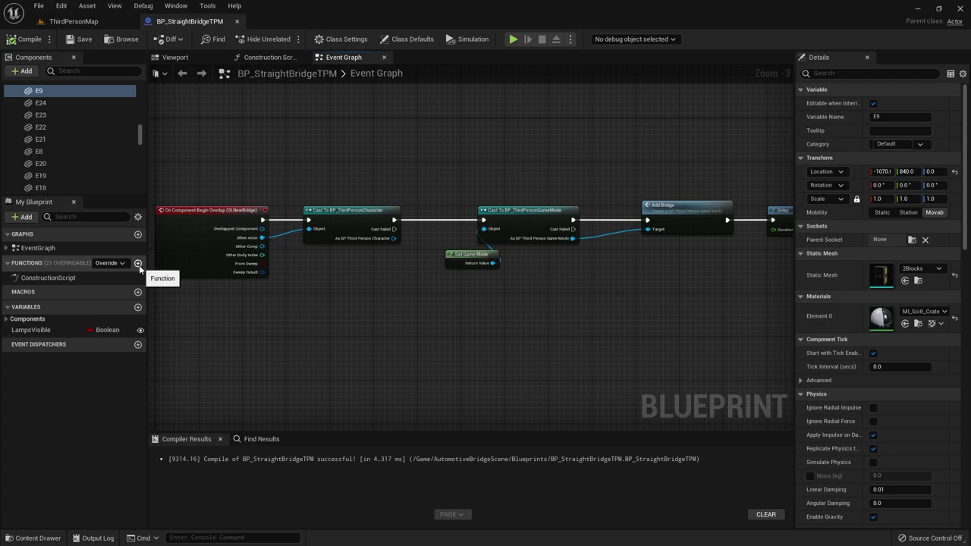
- Create a new Blueprint function and name it SpawnEnemy
click(139, 264)
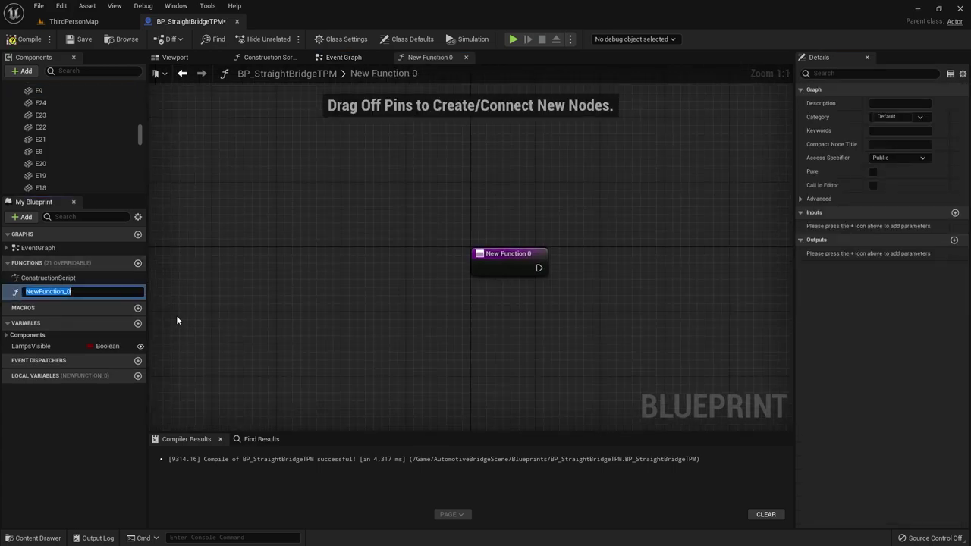
text(Spawn E)
key(BackSpace)
key(BackSpace)
text(E)
text(nemy)
key(Return)
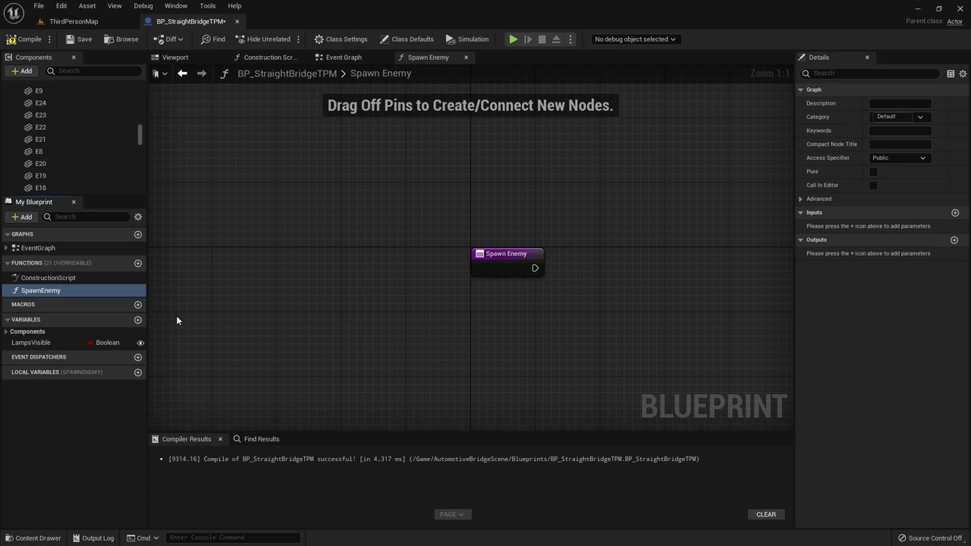
- Drag a wire from the SpawnEnemy entry's execution output to start a node search
right_drag(572, 282, 393, 265)
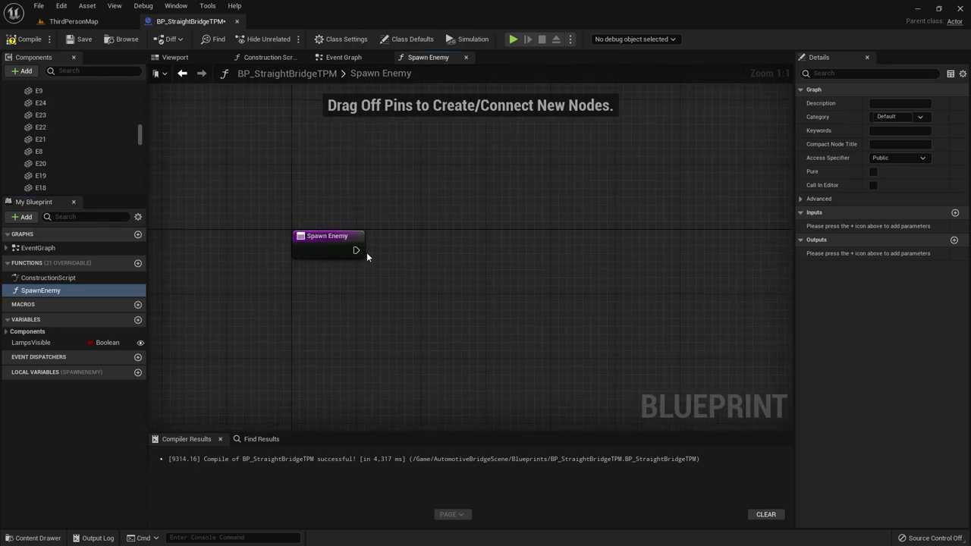
right_drag(367, 257, 330, 247)
drag(320, 240, 435, 240)
- Add a Sequence node after SpawnEnemy and expand it to outputs Then 0 through Then 6
text(seq)
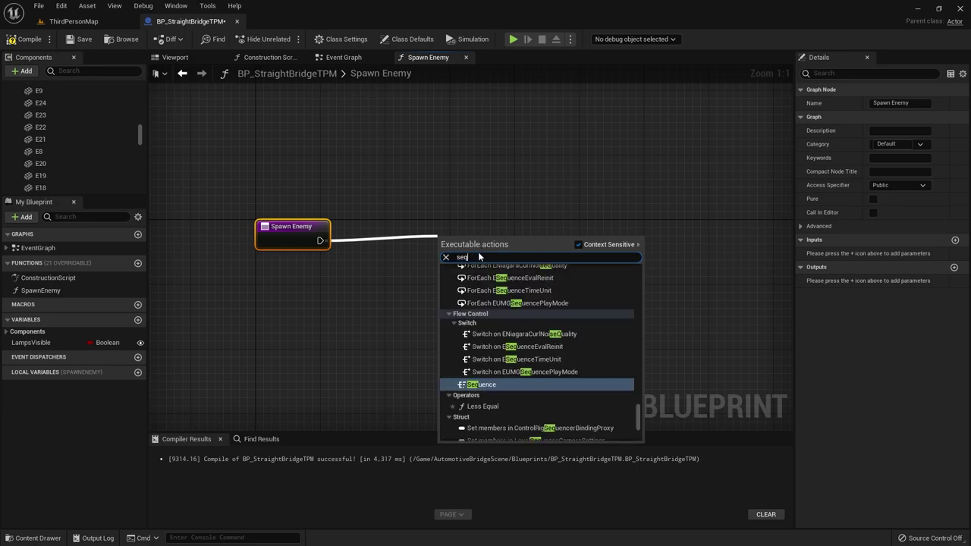
click(488, 384)
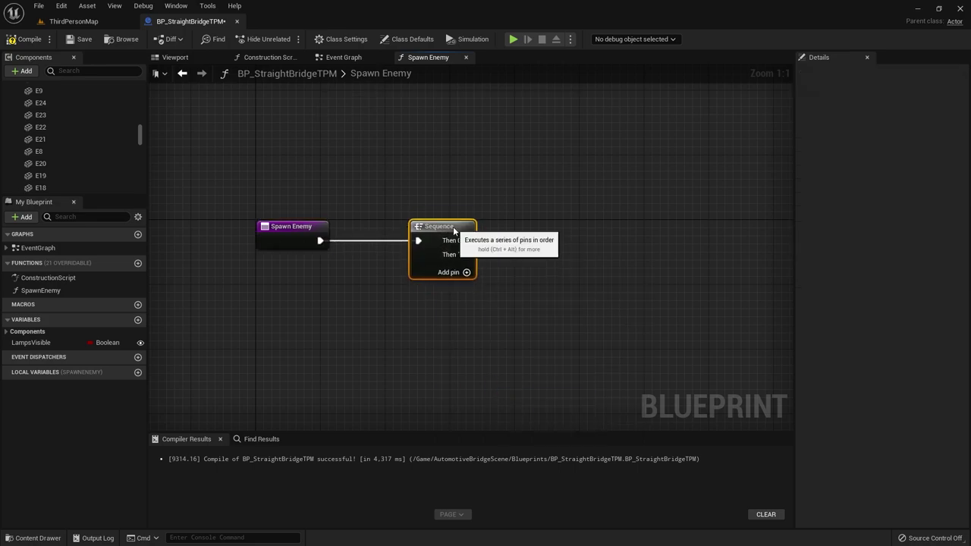
click(466, 273)
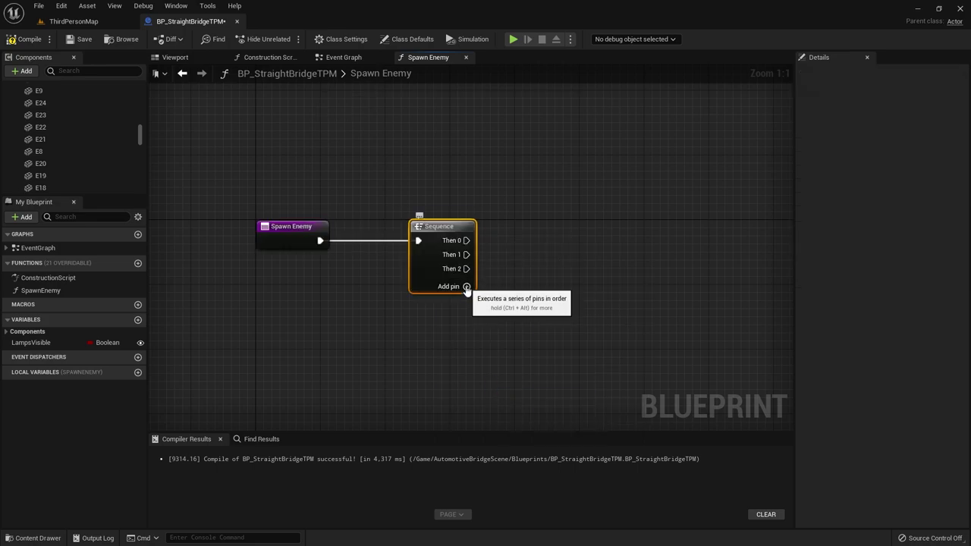
click(467, 286)
click(467, 301)
click(466, 315)
click(465, 329)
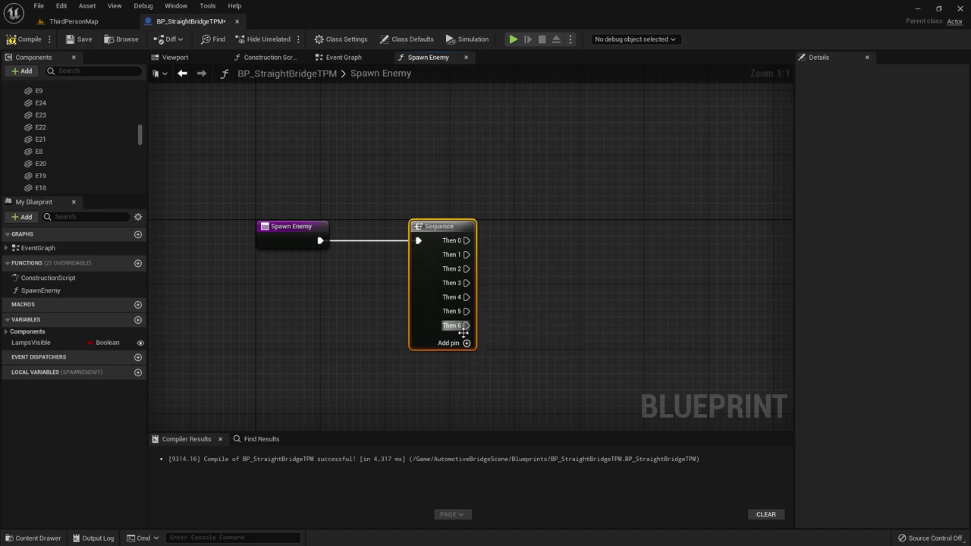
- Abandon a trial wire from Then 0 and return to the ThirdPersonMap level
right_drag(463, 332, 399, 327)
drag(403, 235, 555, 232)
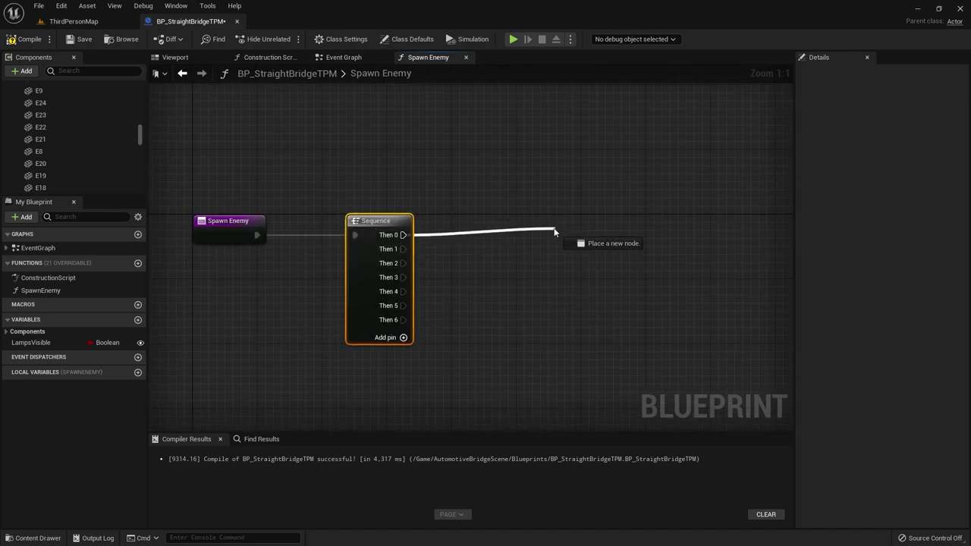
click(406, 189)
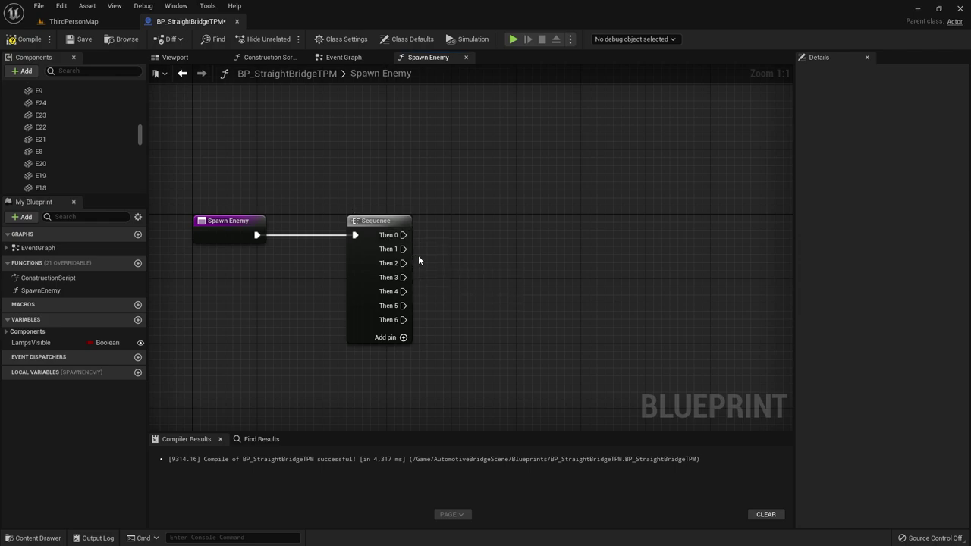
click(73, 21)
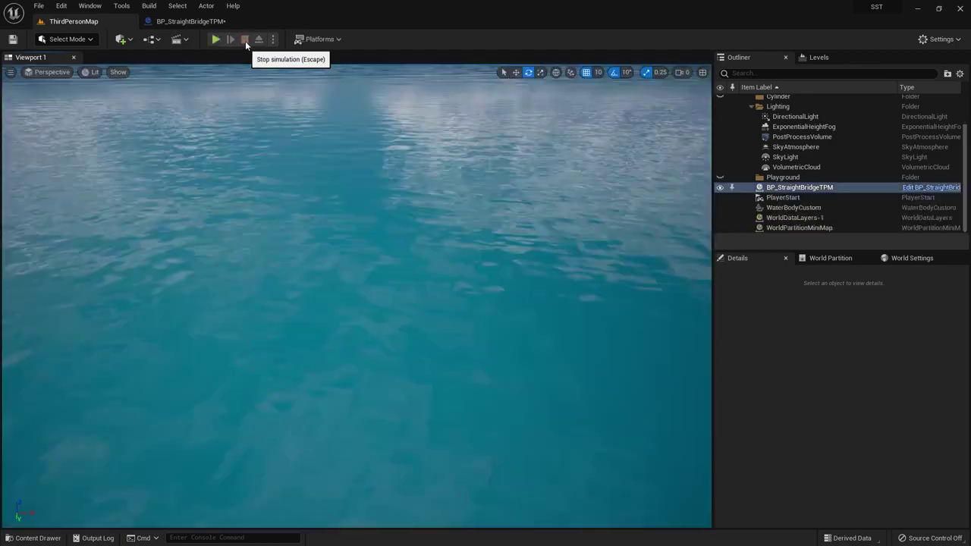
- Play the level, look over the bridge crates, then return to the BP_StraightBridgeTPM blueprint
click(245, 41)
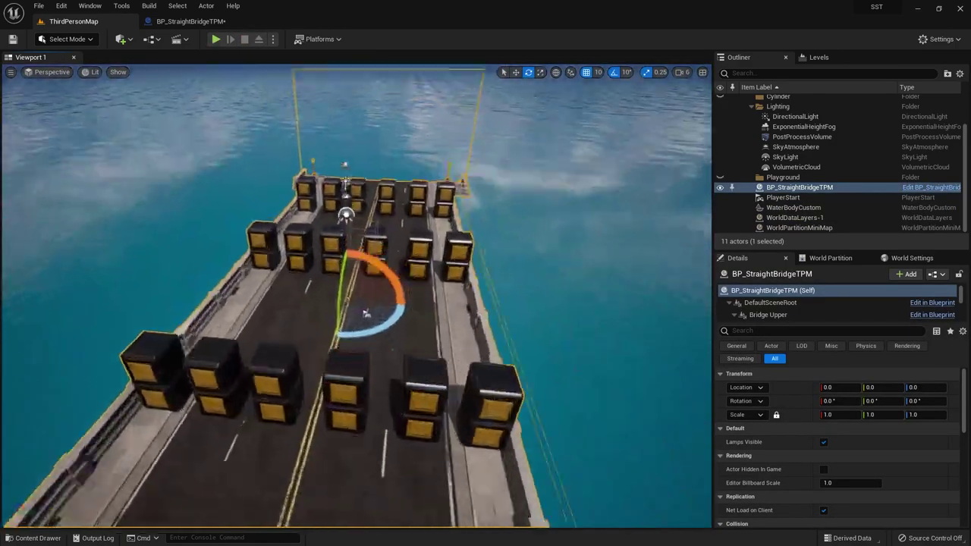
alt+drag(363, 364, 392, 279)
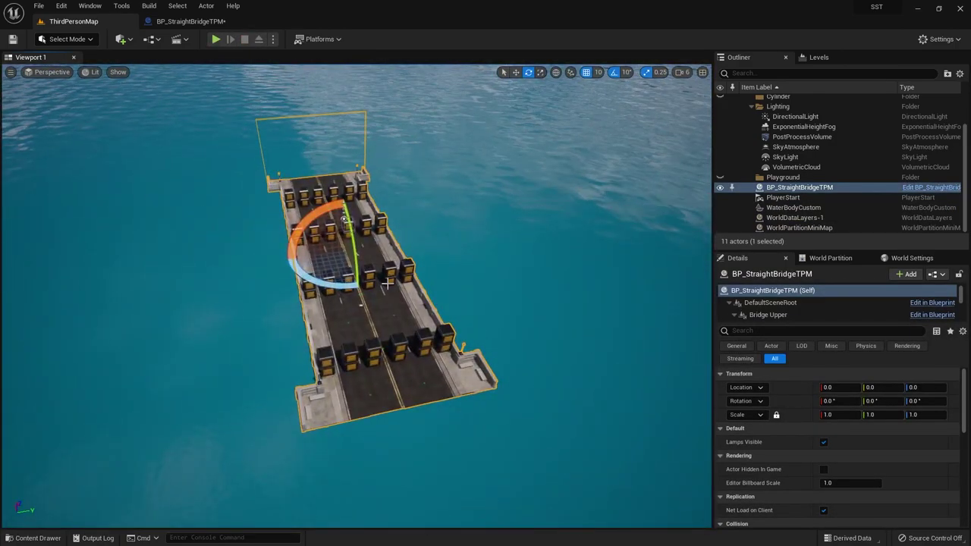
key(w)
scroll(290, 194, up, 5)
scroll(265, 222, up, 2)
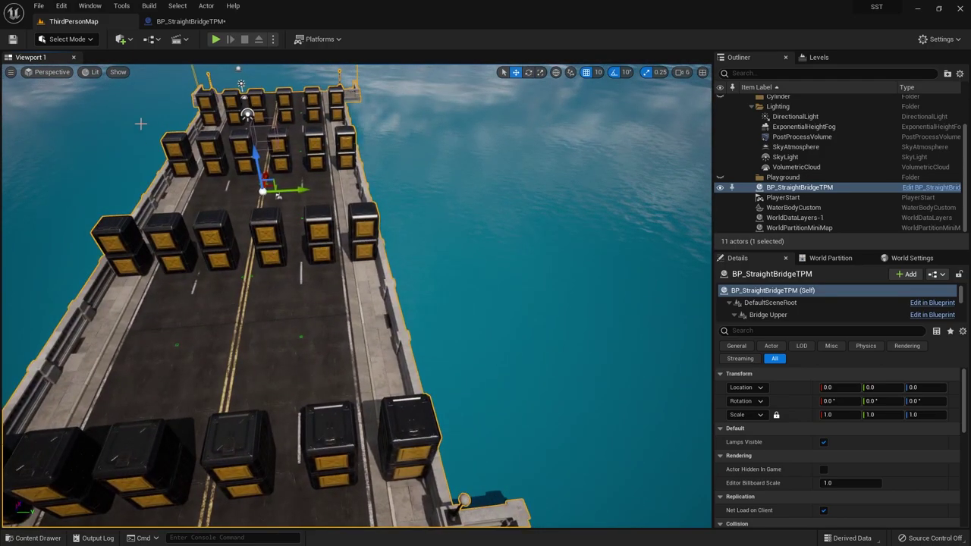
click(182, 23)
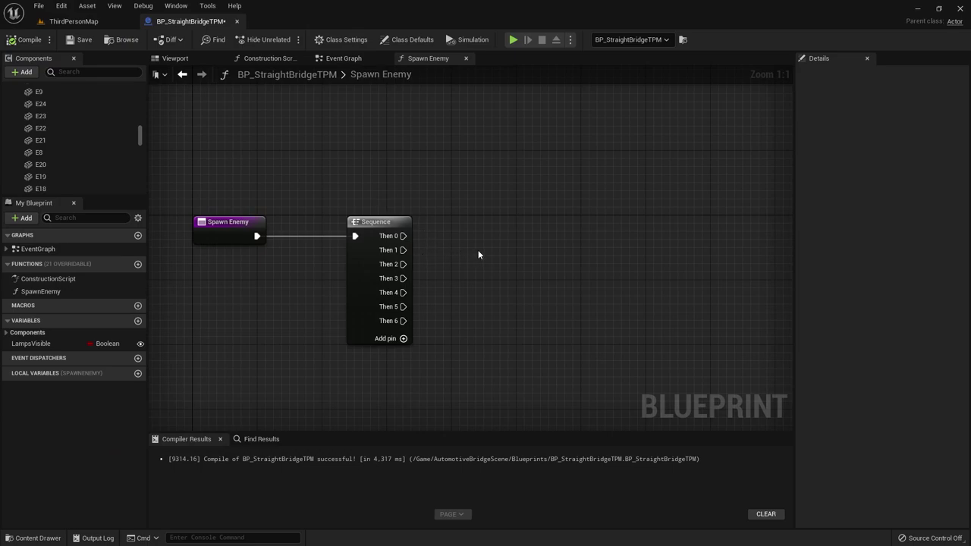
- Wire a Branch node from the Sequence's Then 0 output and position it beside the Sequence
drag(403, 236, 614, 237)
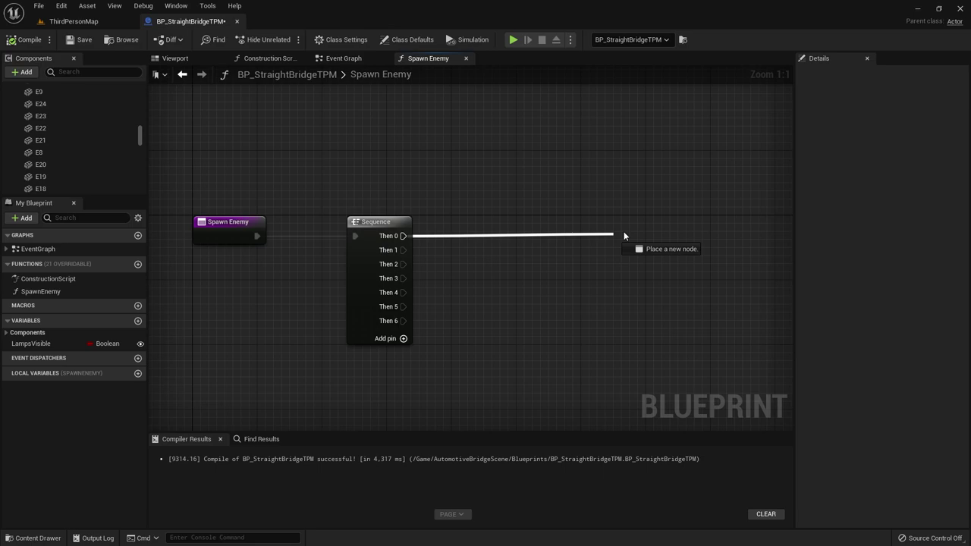
drag(624, 236, 624, 236)
text(branch)
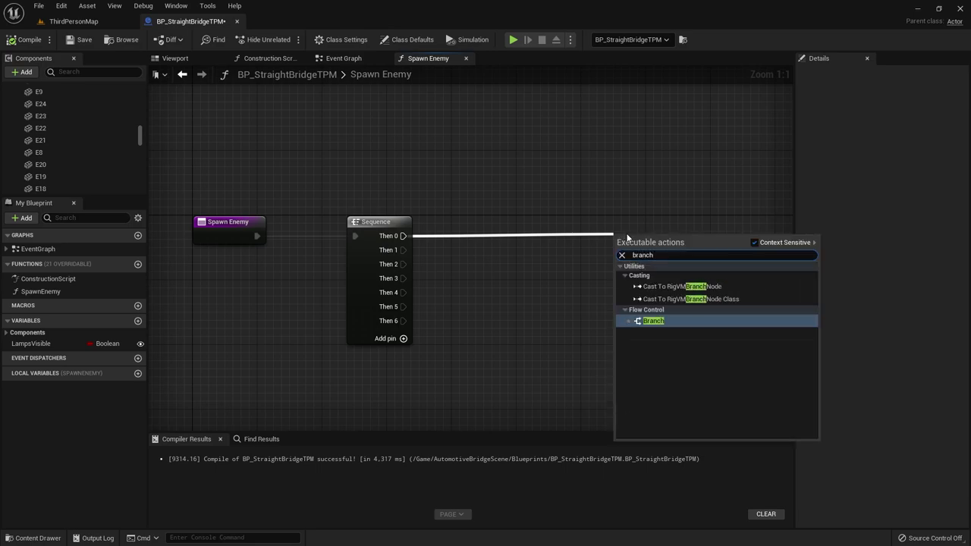
click(662, 319)
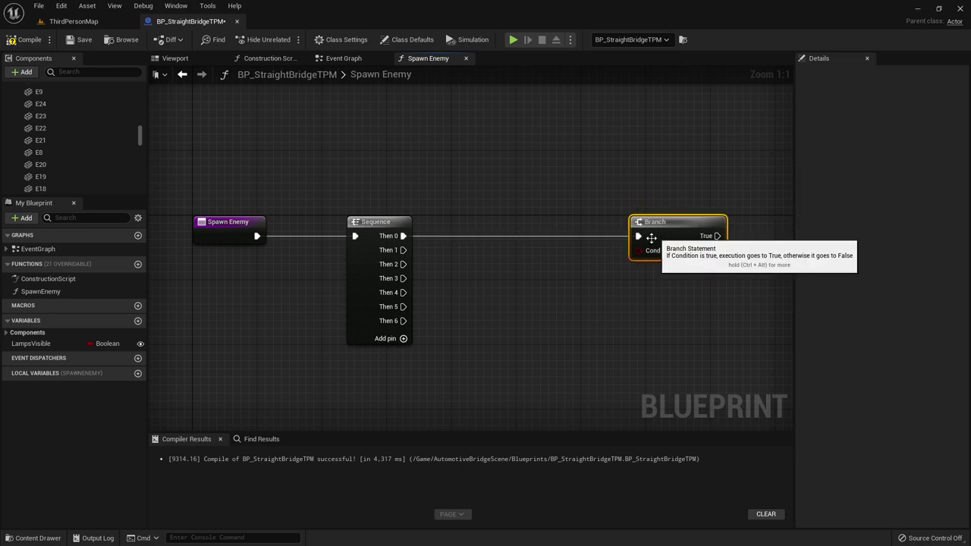
right_drag(651, 238, 572, 227)
drag(609, 225, 671, 229)
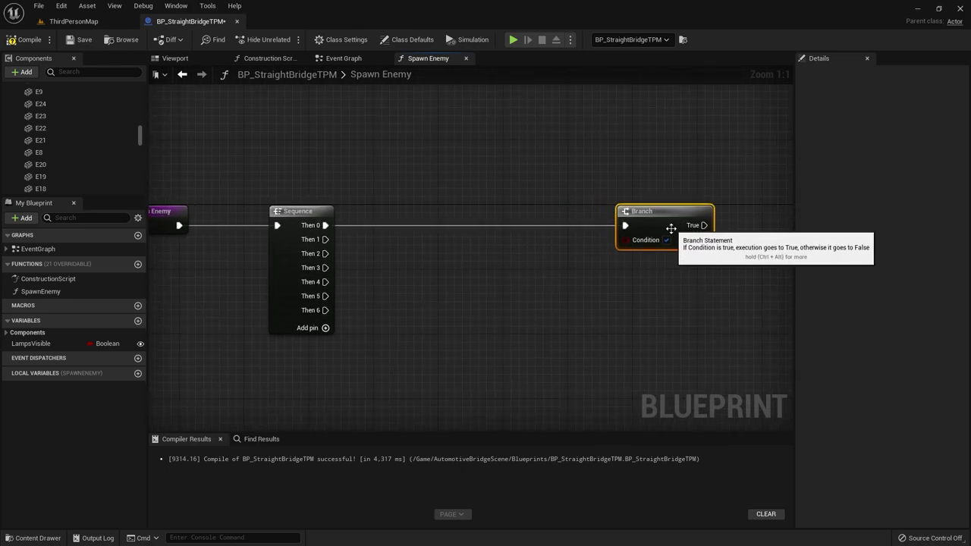
click(431, 258)
right_drag(431, 255, 377, 250)
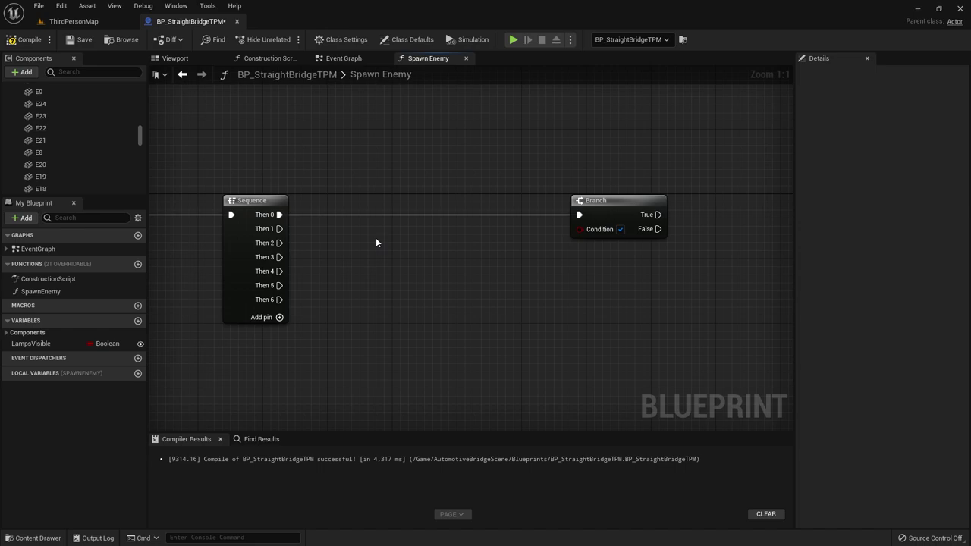
- Add a Random Integer in Range node with Min 0 and Max 1
right_click(377, 242)
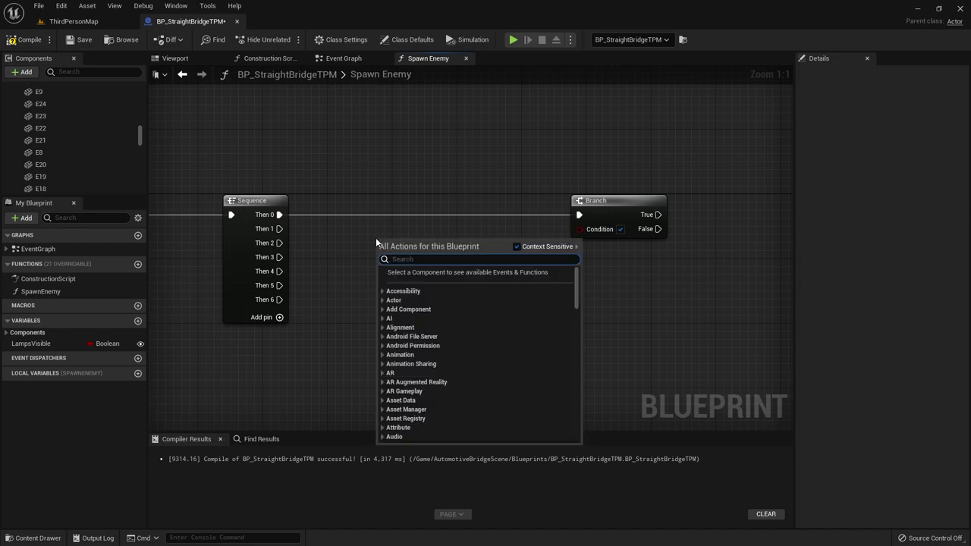
text(random )
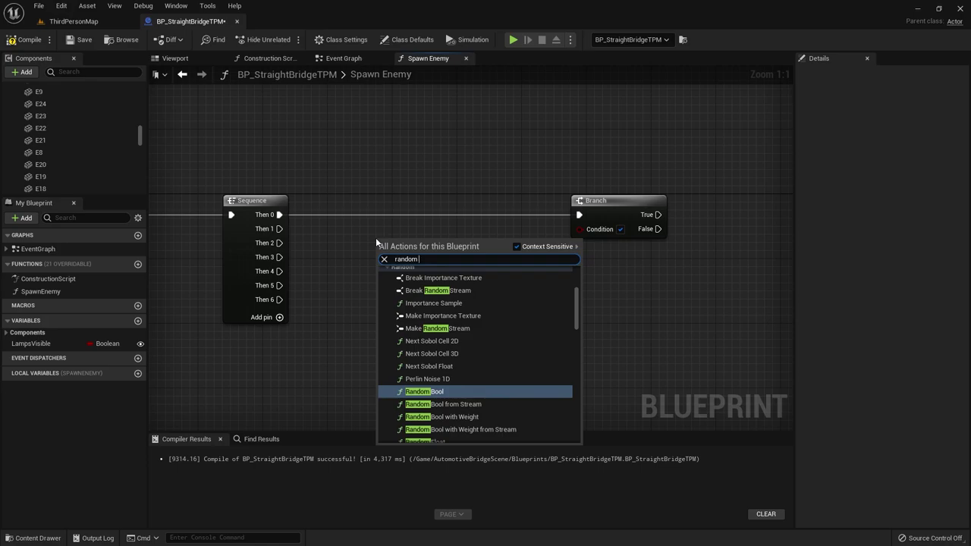
text(int)
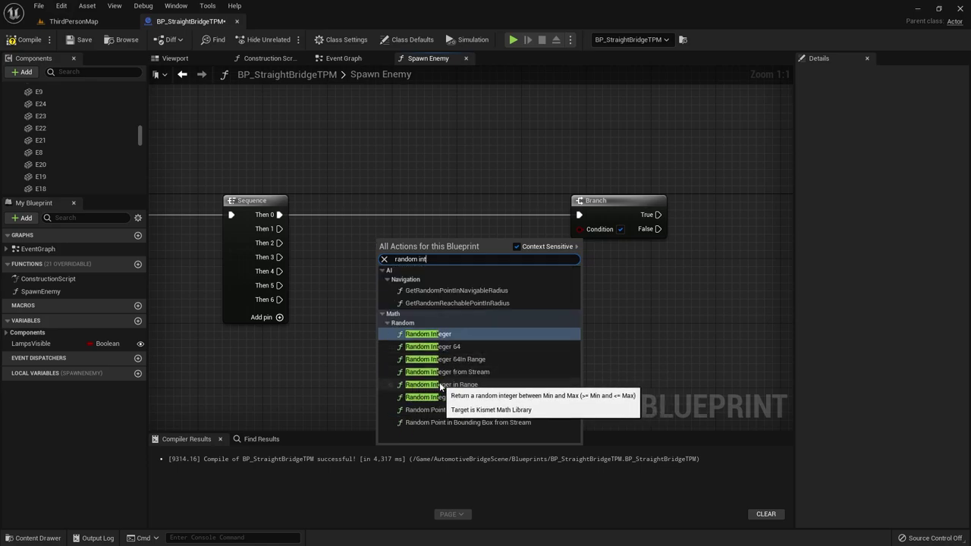
click(440, 387)
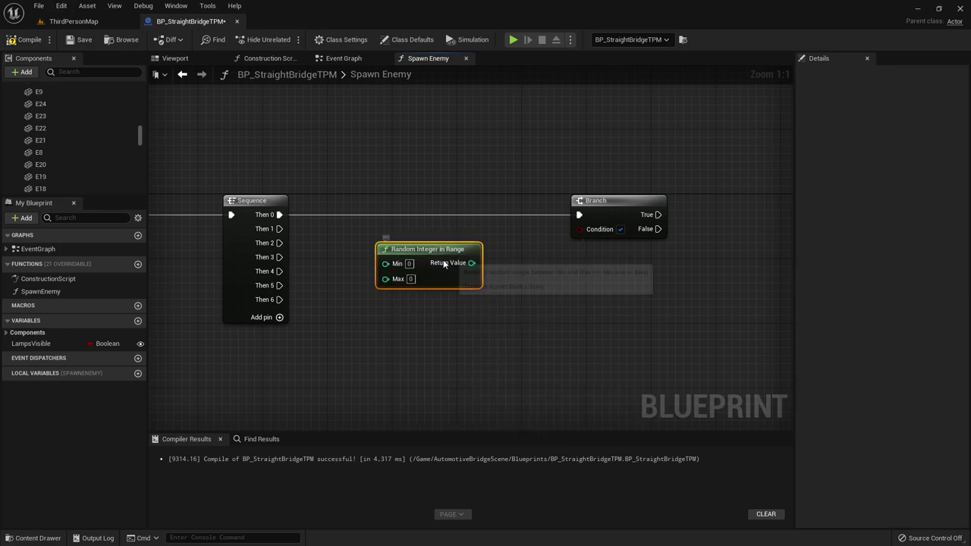
drag(445, 263, 454, 263)
click(419, 280)
text(1)
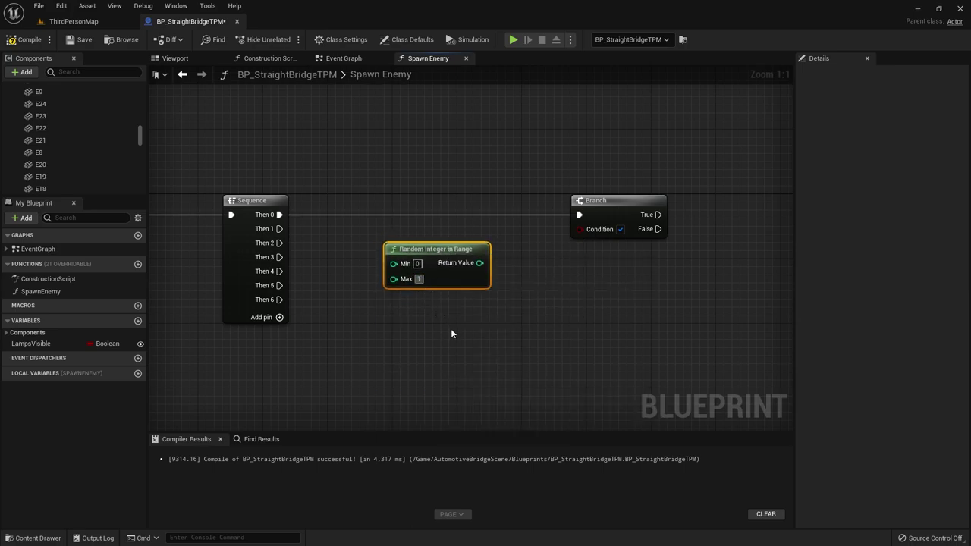
click(451, 328)
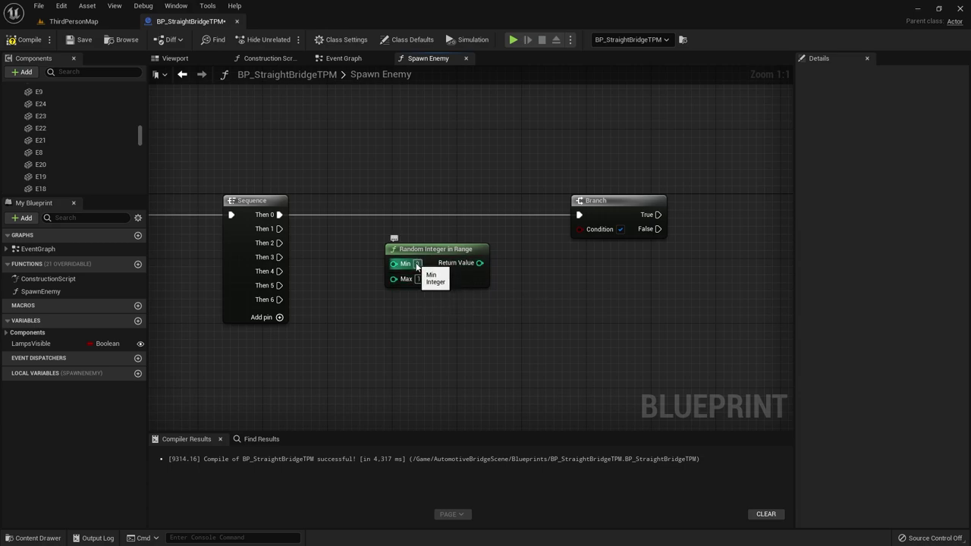
- Compare the random value == 0 and wire the result into the Branch Condition
right_drag(569, 273, 490, 273)
drag(512, 217, 559, 217)
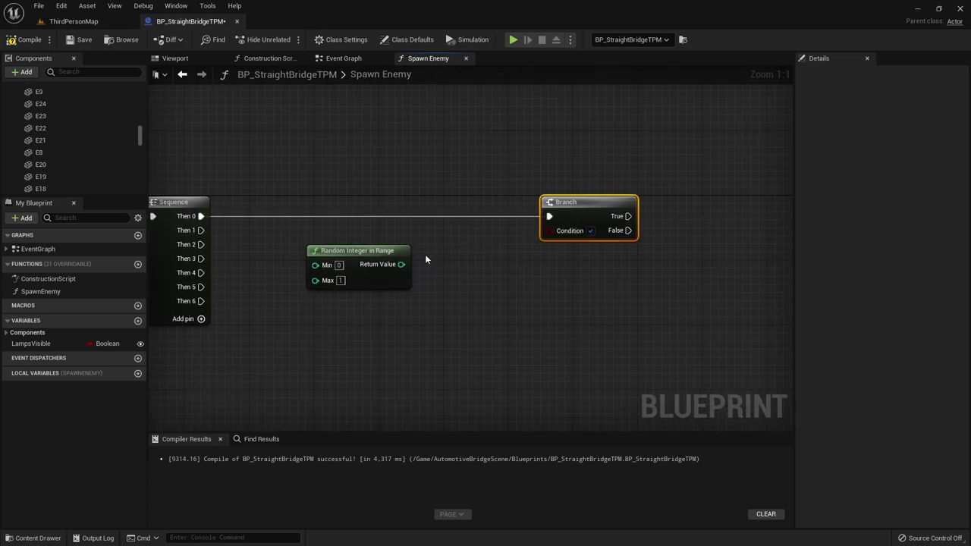
drag(402, 264, 438, 264)
text(==)
key(Escape)
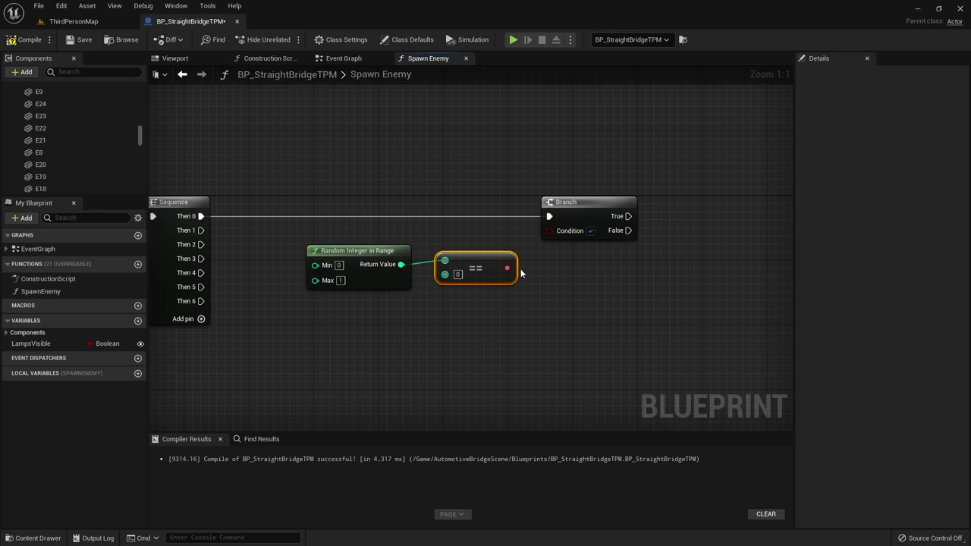
drag(506, 268, 550, 231)
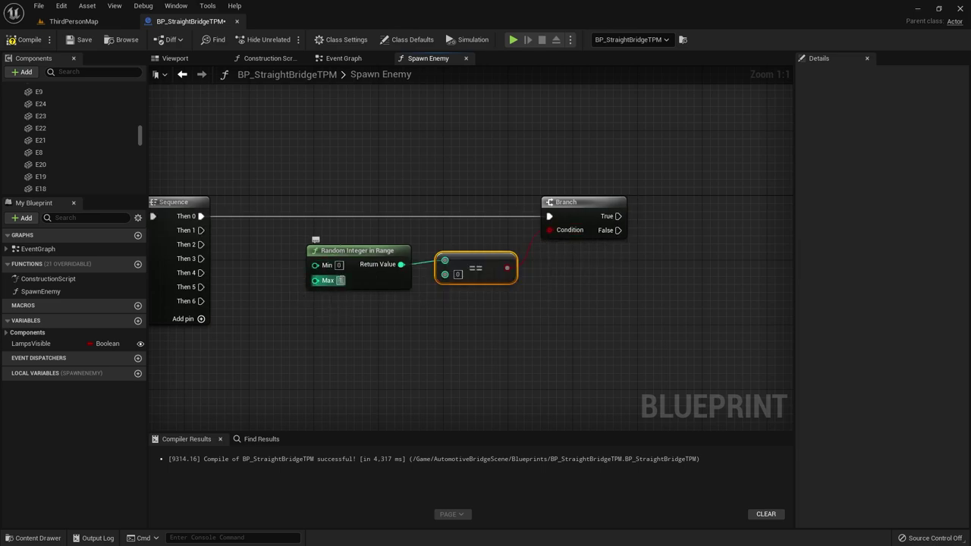
click(340, 265)
click(457, 275)
- Place a reference to the E1 crate component in the graph
right_drag(571, 326, 399, 318)
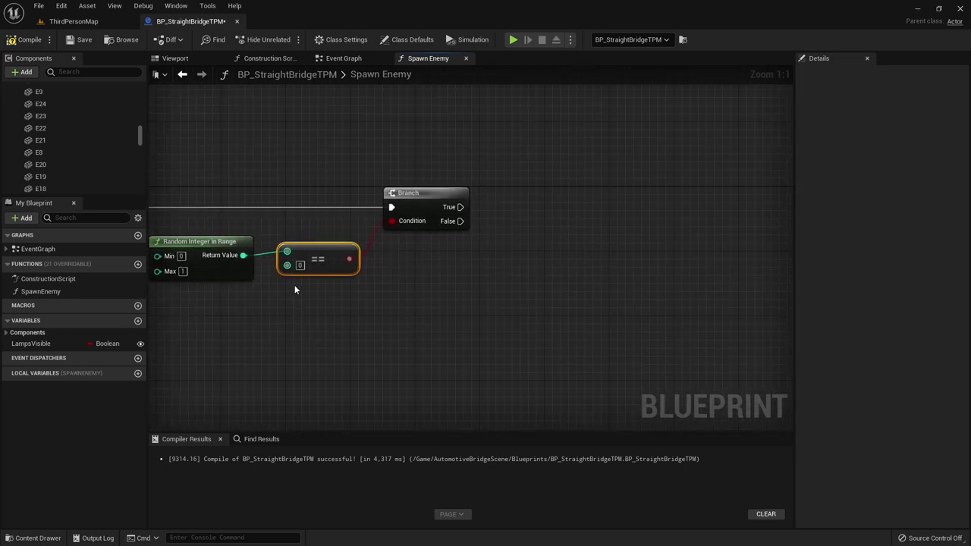
scroll(72, 181, down, 3)
scroll(72, 181, down, 3)
scroll(54, 149, up, 5)
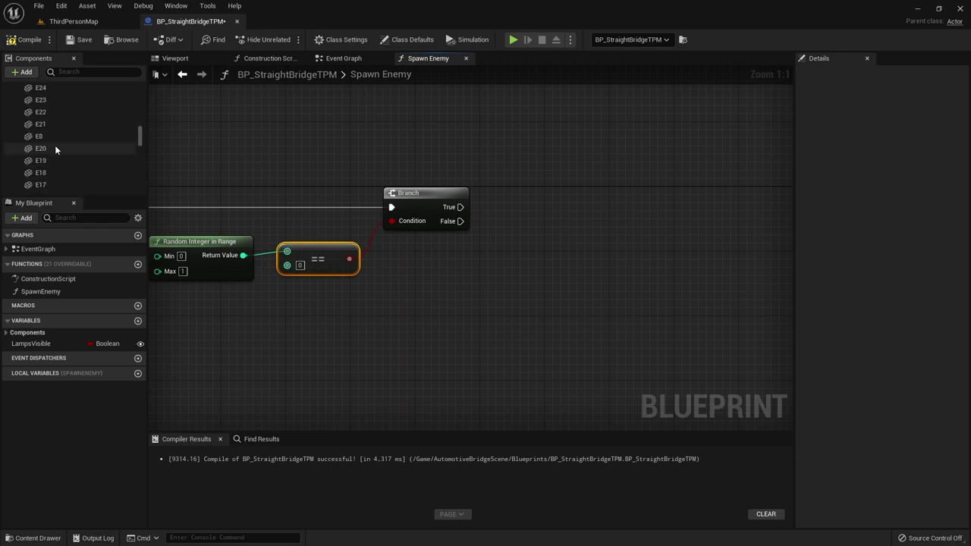
scroll(53, 144, up, 2)
scroll(57, 148, up, 2)
scroll(60, 163, up, 1)
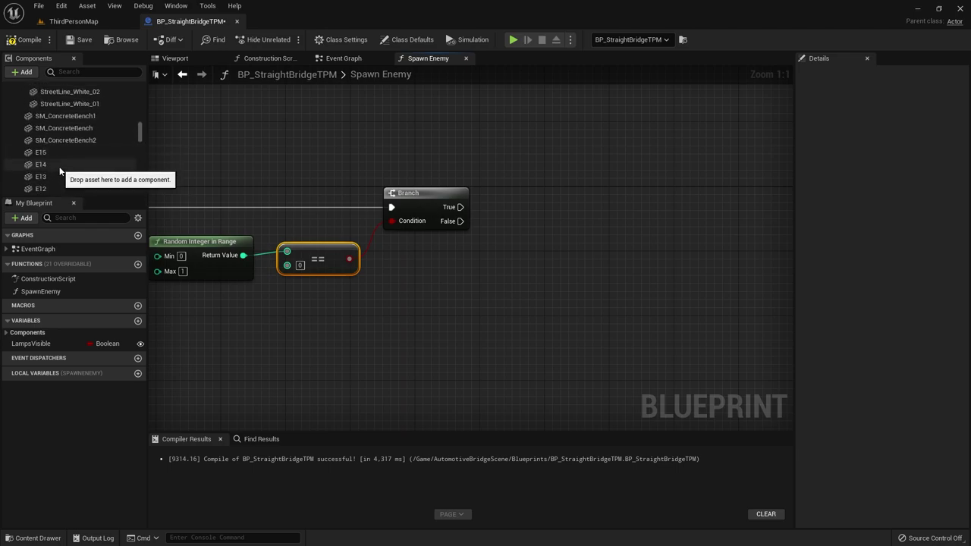
scroll(61, 163, down, 2)
scroll(64, 163, down, 2)
scroll(66, 171, down, 1)
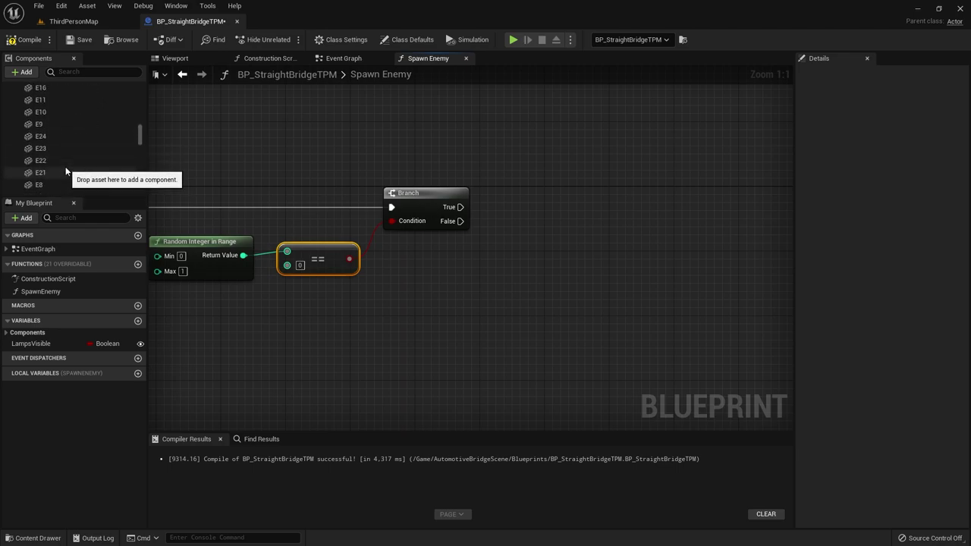
scroll(66, 170, down, 2)
scroll(65, 167, down, 2)
scroll(67, 161, down, 1)
scroll(68, 161, down, 1)
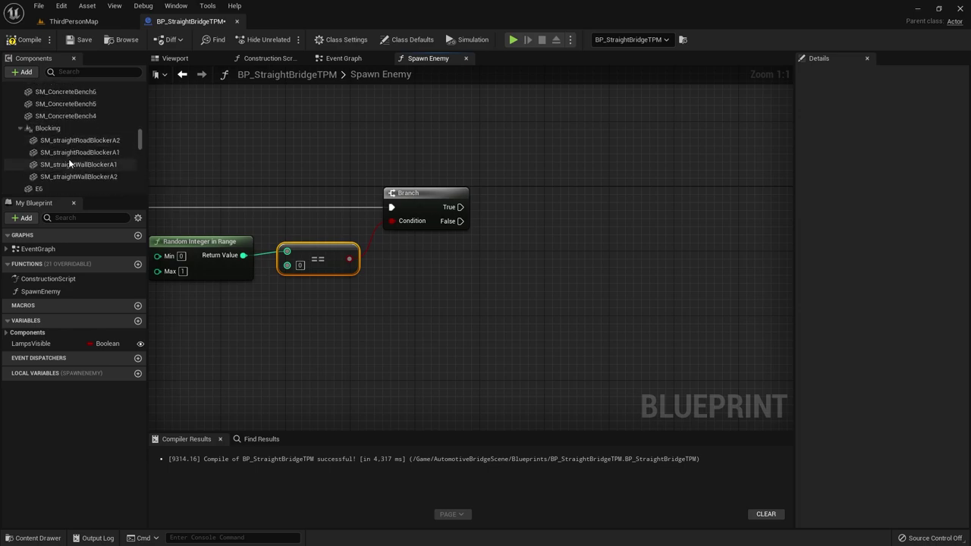
scroll(68, 161, up, 1)
scroll(68, 161, down, 1)
scroll(69, 161, down, 3)
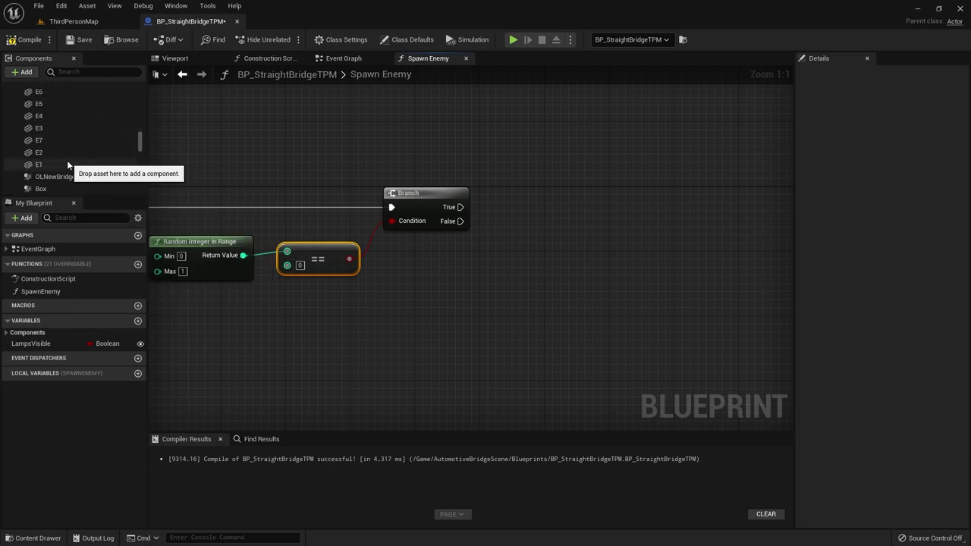
mouse_move(66, 161)
mouse_down()
mouse_move(529, 189)
mouse_move(522, 231)
mouse_move(650, 205)
mouse_up()
- Add a Set Static Mesh node on E1 and run it from the Branch's True output
text(set)
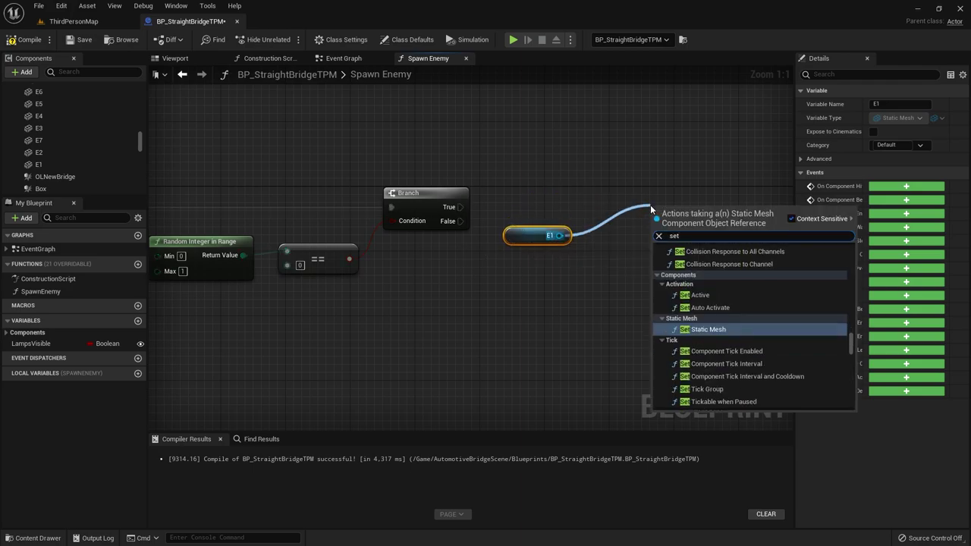
text( s)
click(734, 329)
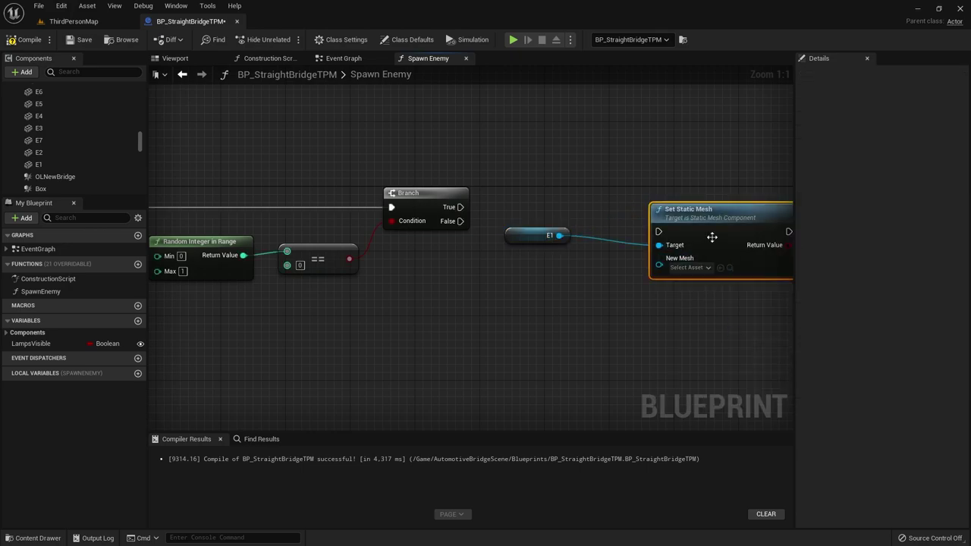
drag(711, 239, 678, 230)
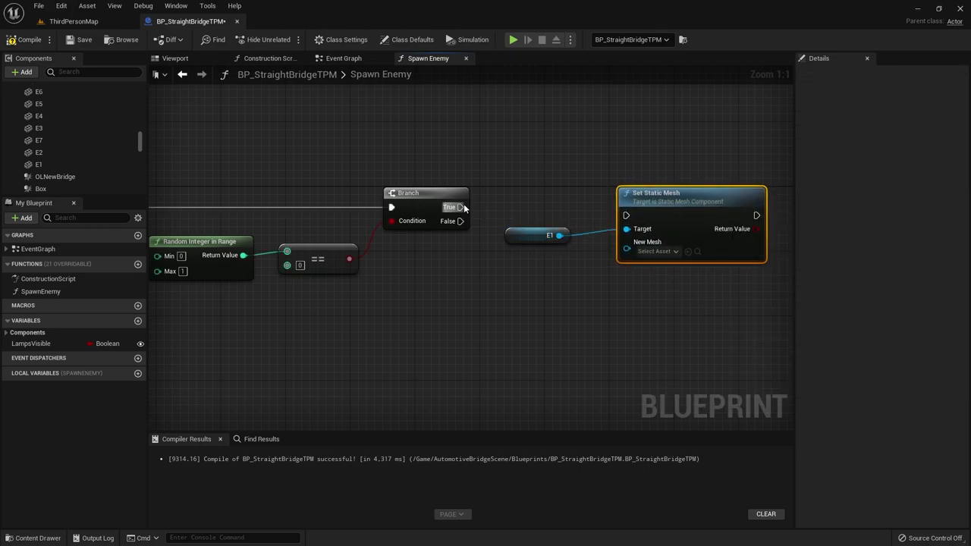
mouse_move(465, 208)
mouse_down()
mouse_move(626, 216)
mouse_move(668, 190)
mouse_up()
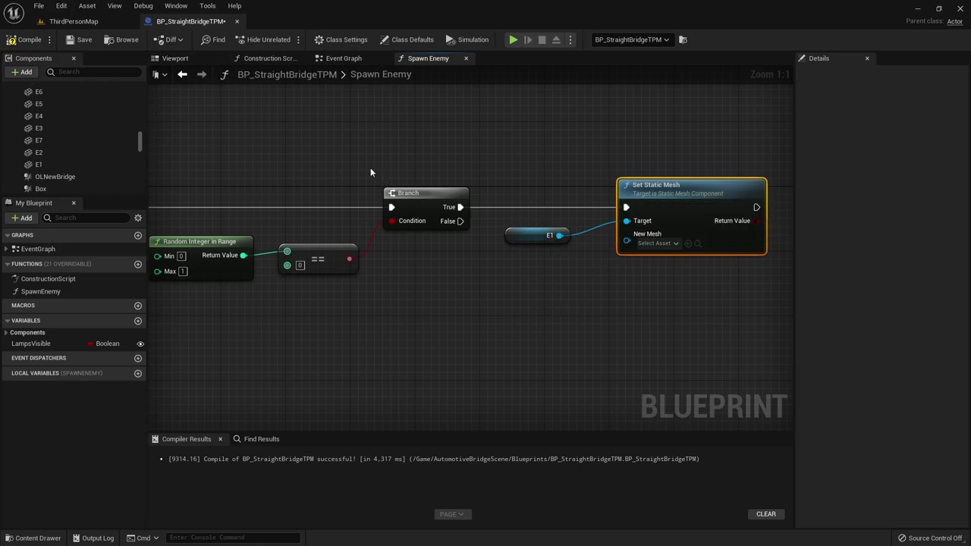
- In the Viewport tab, select all crate components E1 through E24
click(174, 61)
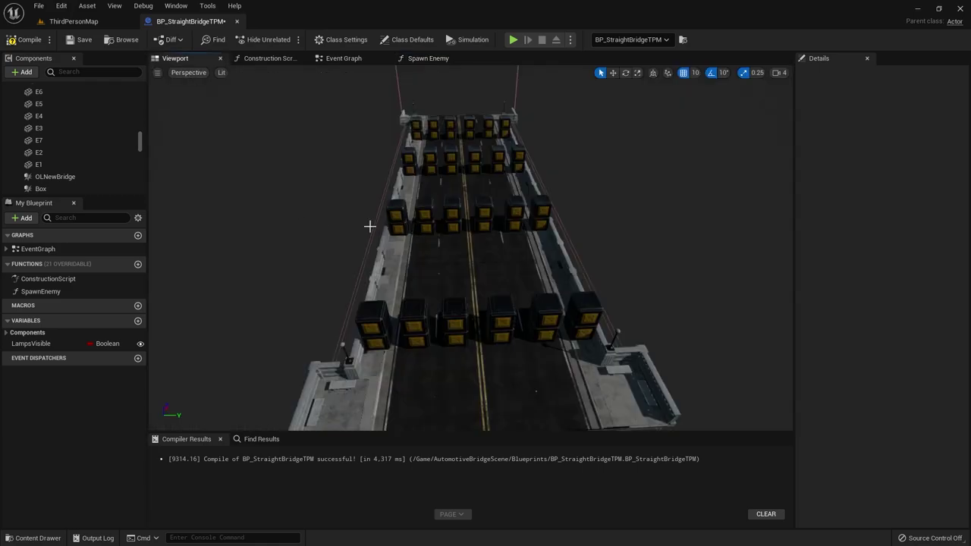
click(48, 165)
scroll(51, 132, up, 1)
shift+click(52, 125)
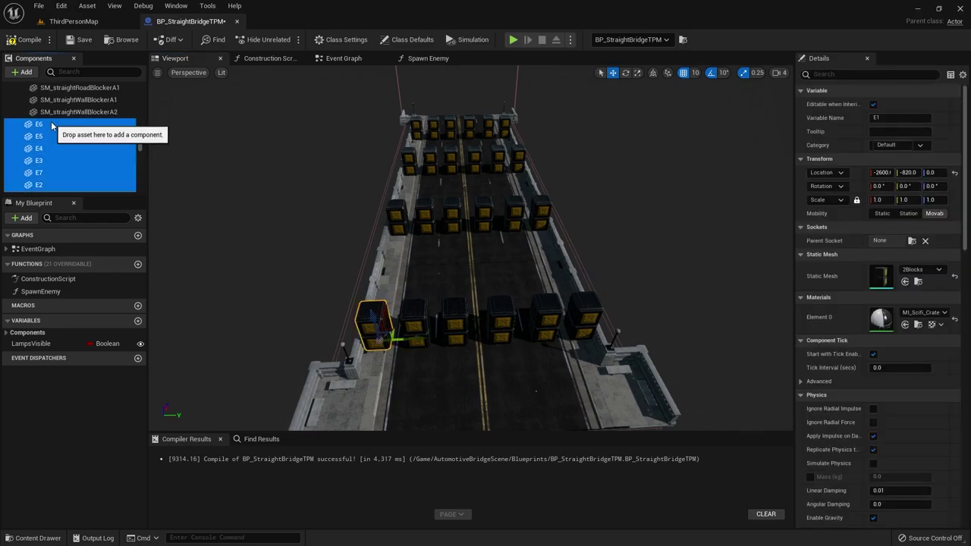
scroll(80, 148, up, 3)
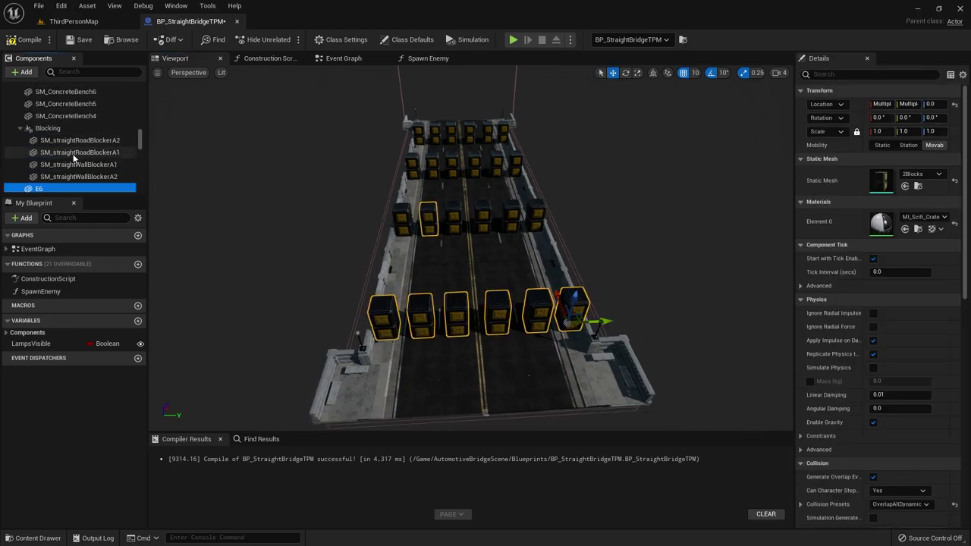
click(42, 152)
ctrl+click(41, 140)
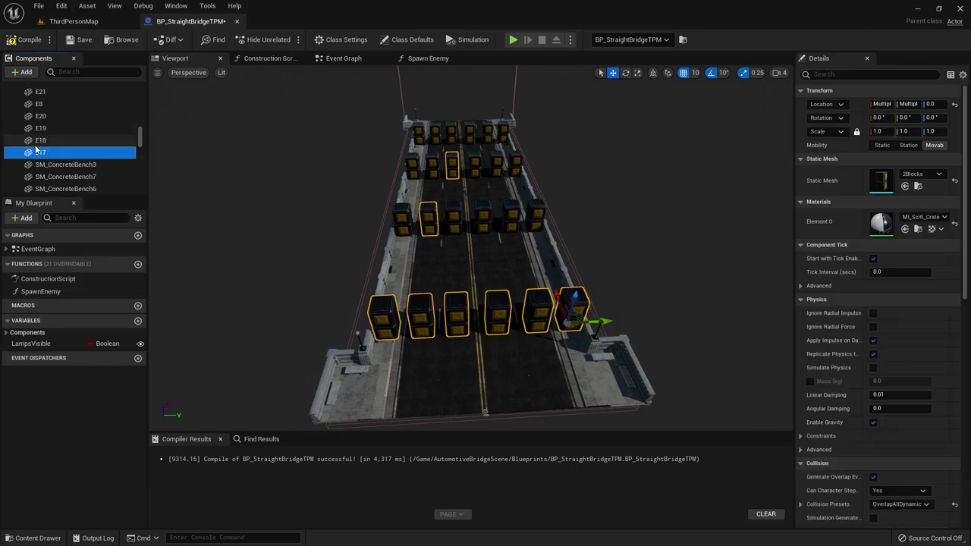
ctrl+click(42, 128)
ctrl+click(42, 104)
ctrl+click(42, 116)
ctrl+click(41, 92)
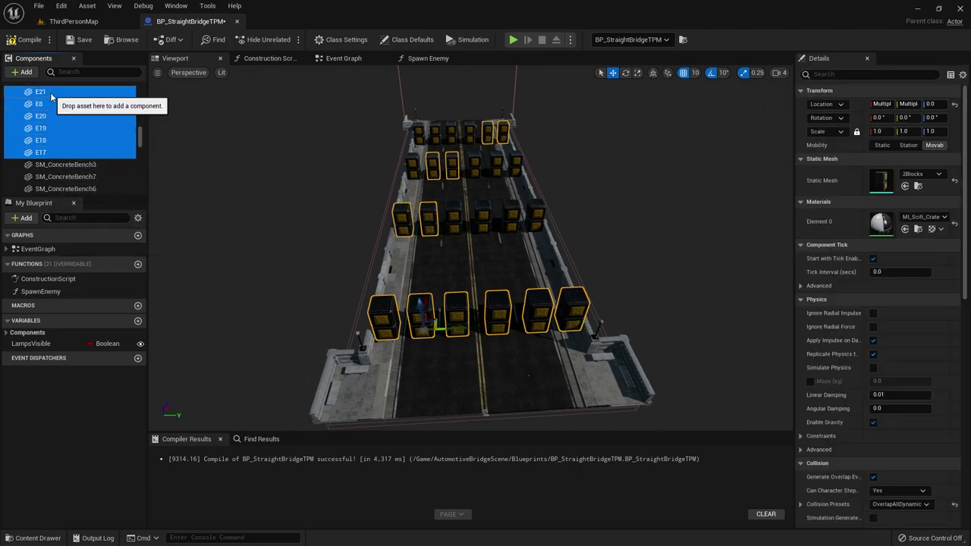
scroll(54, 106, up, 3)
ctrl+click(41, 160)
ctrl+click(42, 148)
ctrl+click(42, 136)
ctrl+click(42, 124)
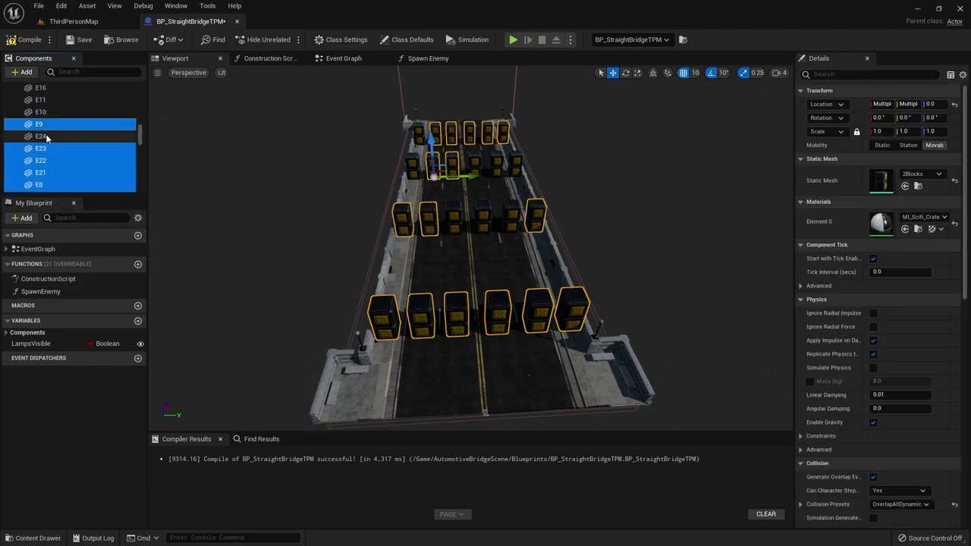
ctrl+click(42, 111)
ctrl+click(42, 100)
ctrl+click(42, 88)
scroll(45, 107, up, 3)
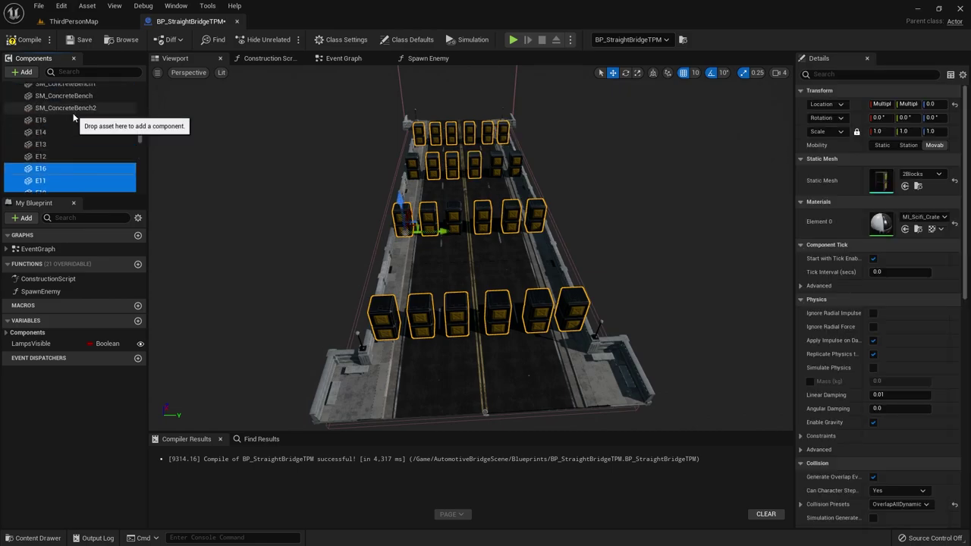
ctrl+click(61, 156)
ctrl+click(61, 144)
ctrl+click(61, 132)
ctrl+click(60, 120)
scroll(68, 130, up, 5)
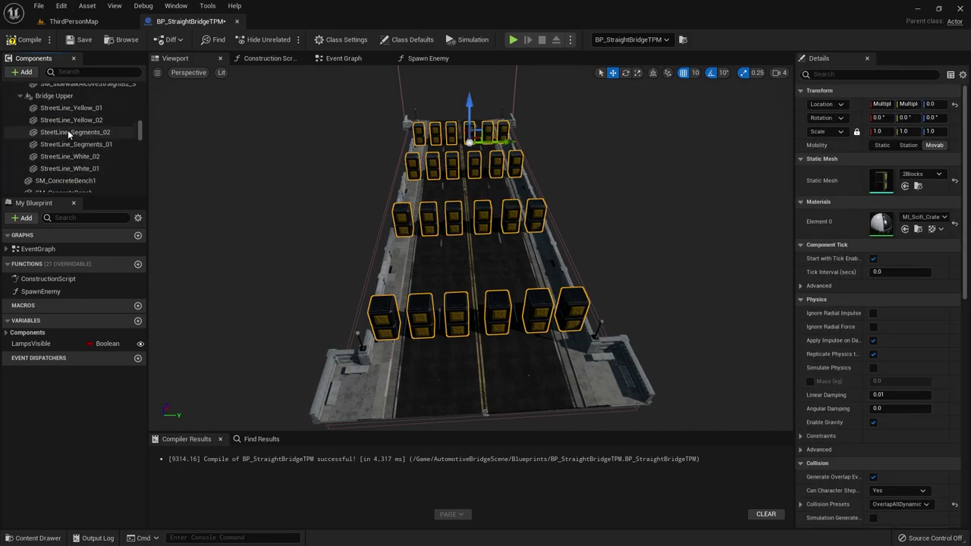
scroll(67, 131, up, 5)
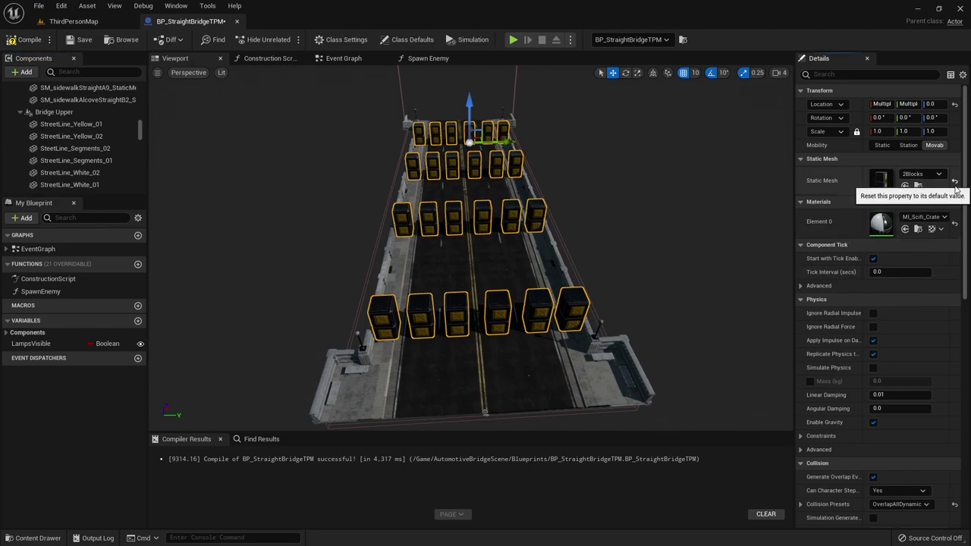
- Reset the selected crates' Static Mesh to None and view the emptied bridge in ThirdPersonMap
click(955, 183)
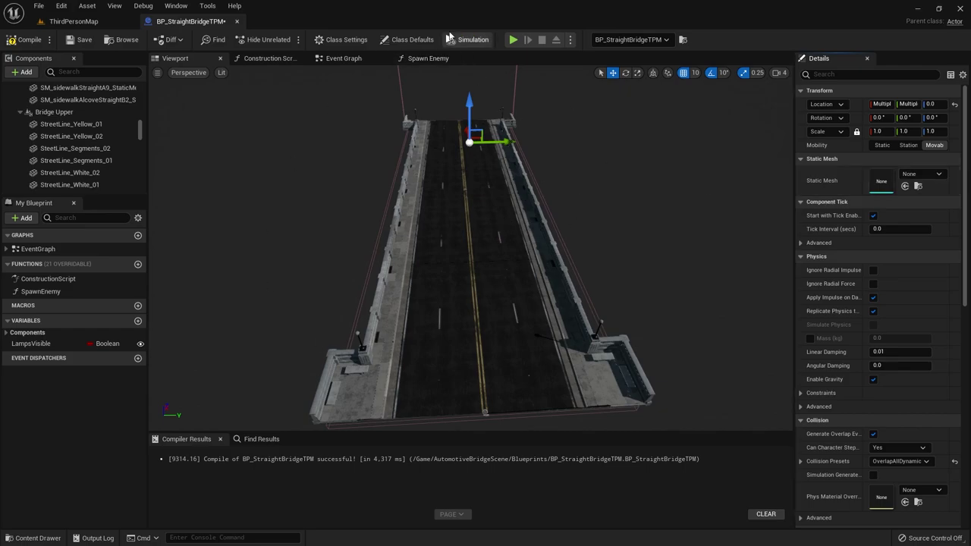
scroll(106, 161, down, 5)
scroll(104, 159, down, 3)
scroll(104, 160, up, 3)
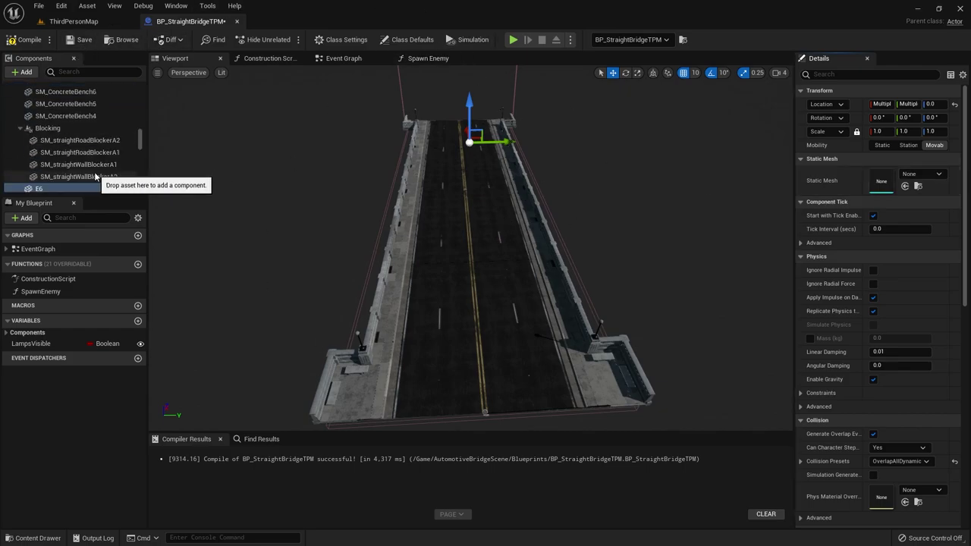
scroll(94, 177, down, 3)
scroll(87, 177, up, 1)
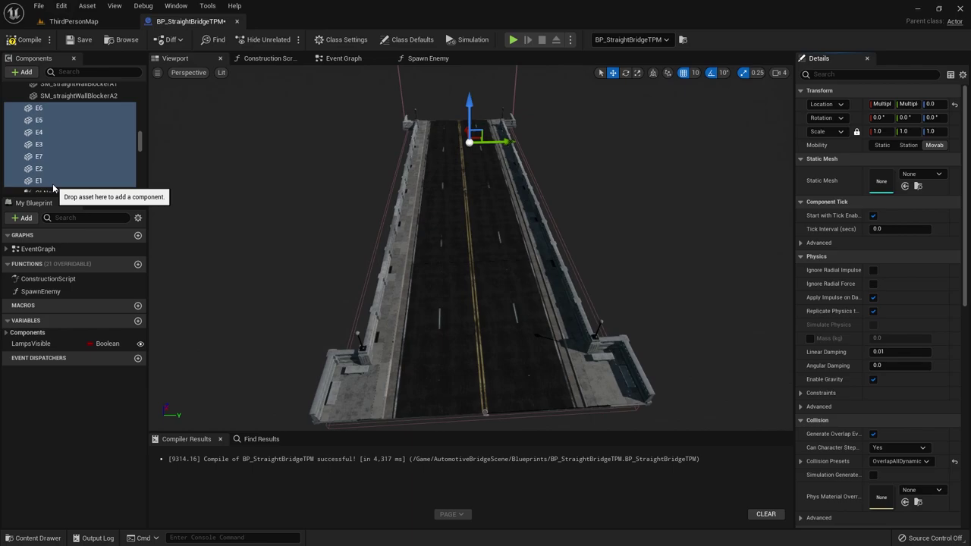
click(74, 21)
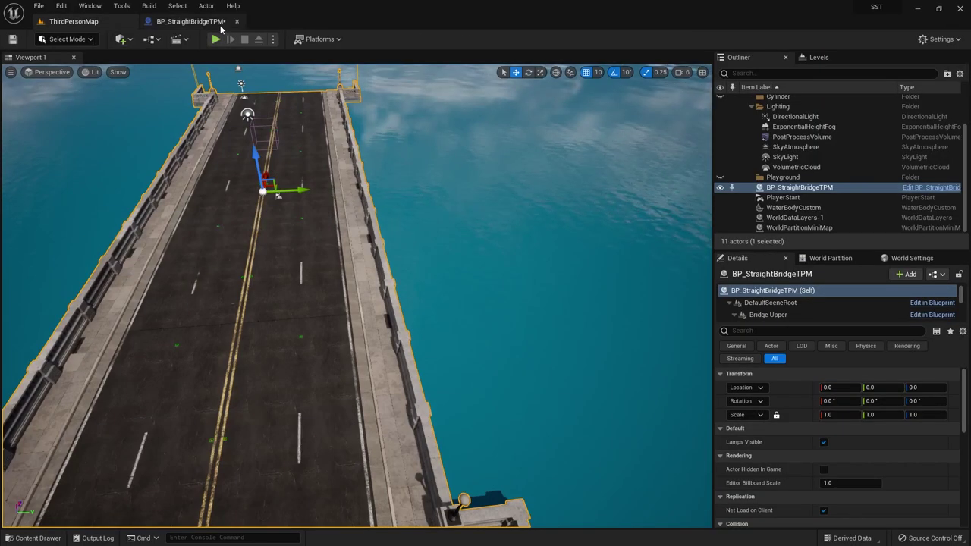
- In the Spawn Enemy graph, set the E1 Set Static Mesh node's New Mesh to 2Blocks
click(190, 21)
click(428, 59)
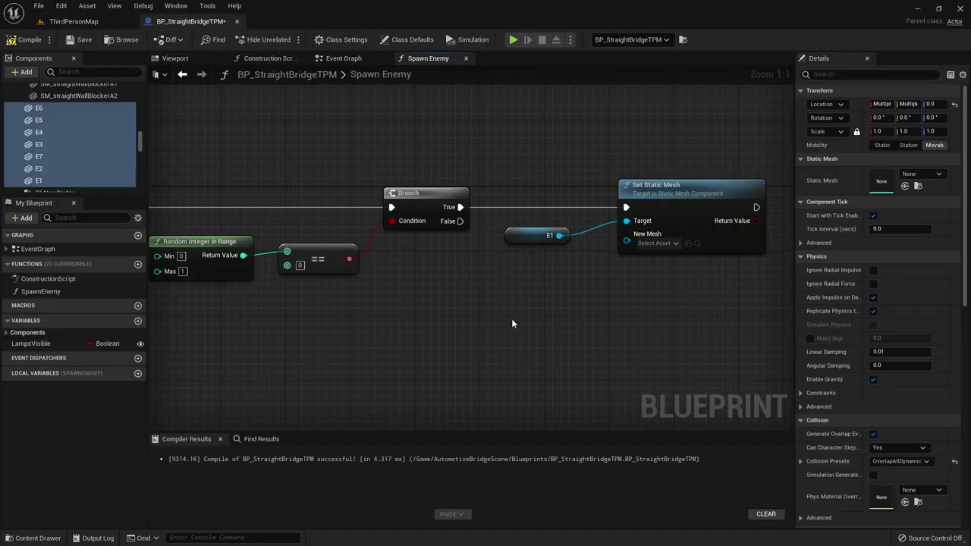
scroll(473, 351, down, 2)
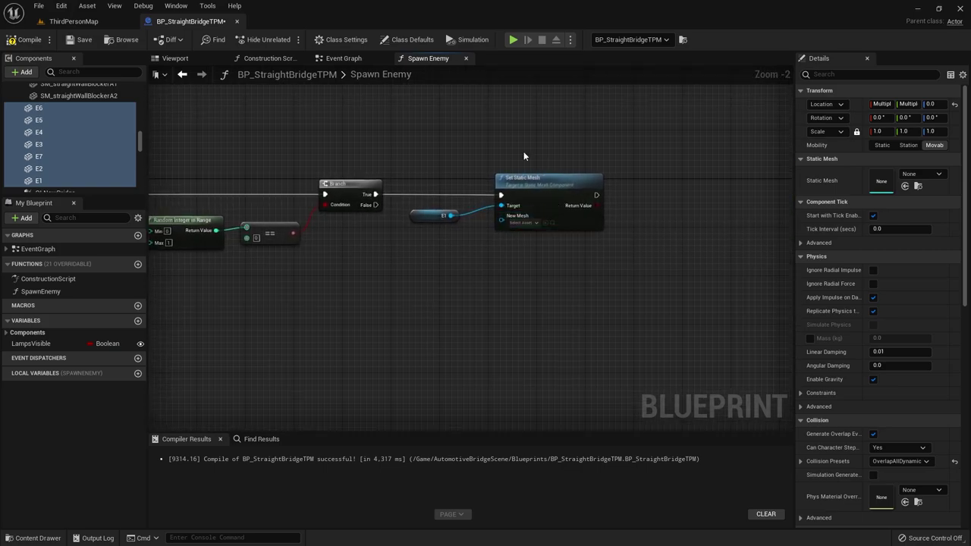
click(437, 216)
click(526, 223)
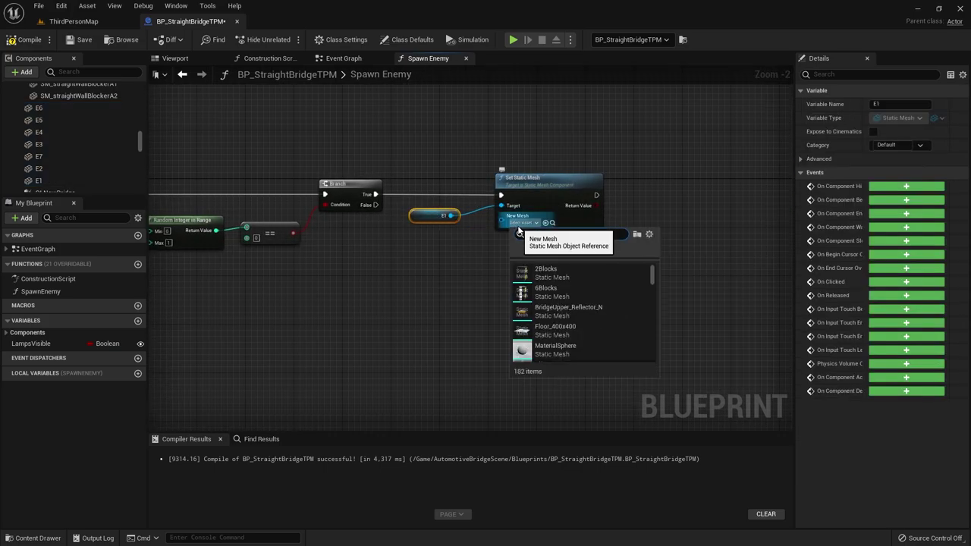
click(544, 273)
- Reframe the graph around Set Static Mesh and start a wire from its execution output
right_drag(377, 311, 605, 288)
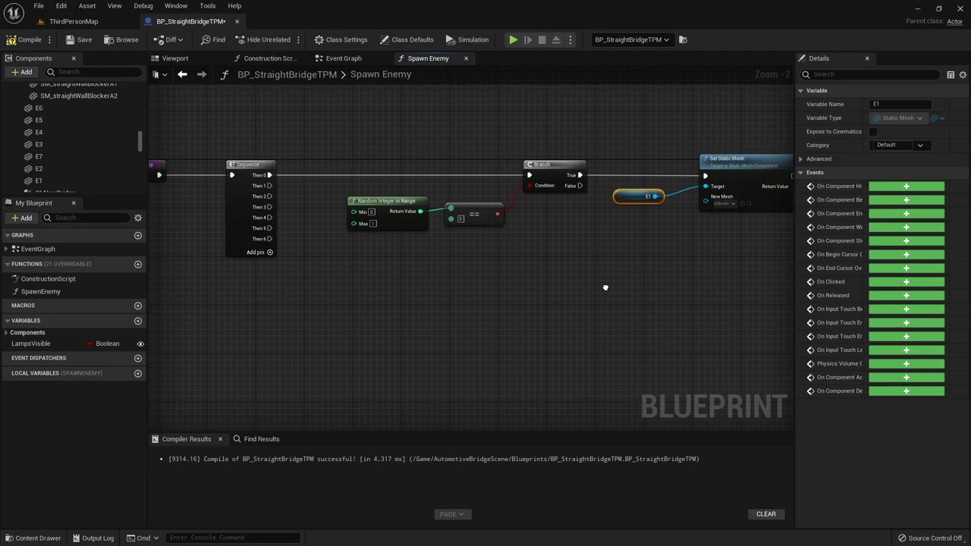
right_drag(400, 239, 365, 232)
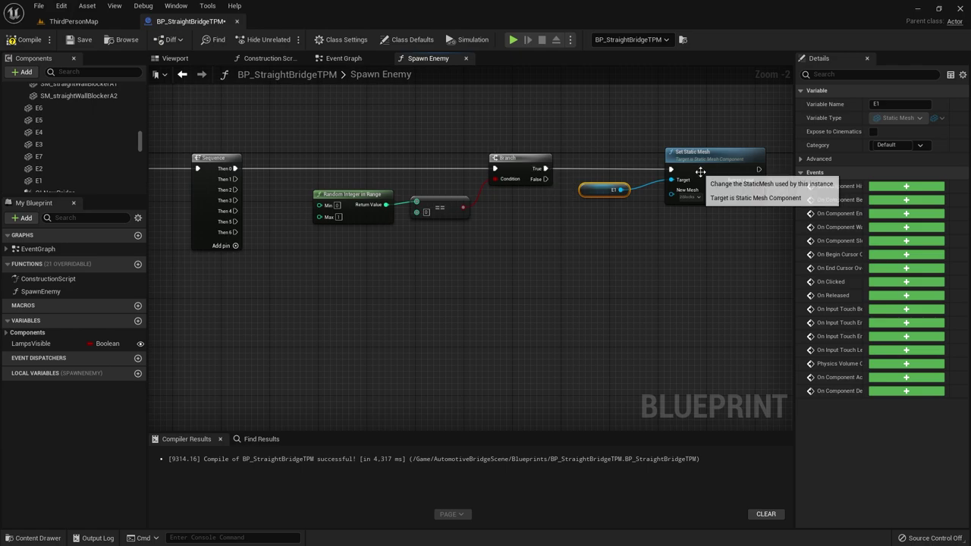
right_drag(681, 232, 618, 226)
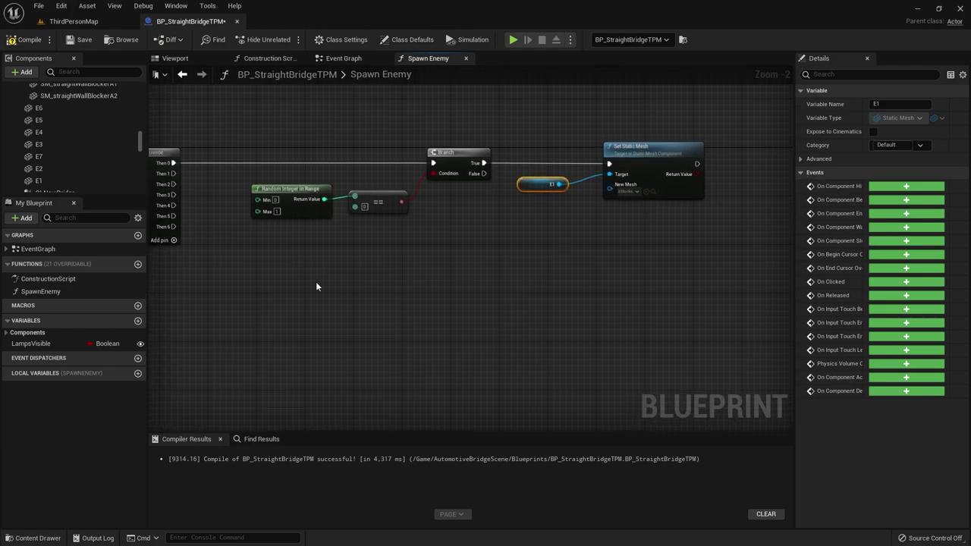
scroll(425, 194, up, 2)
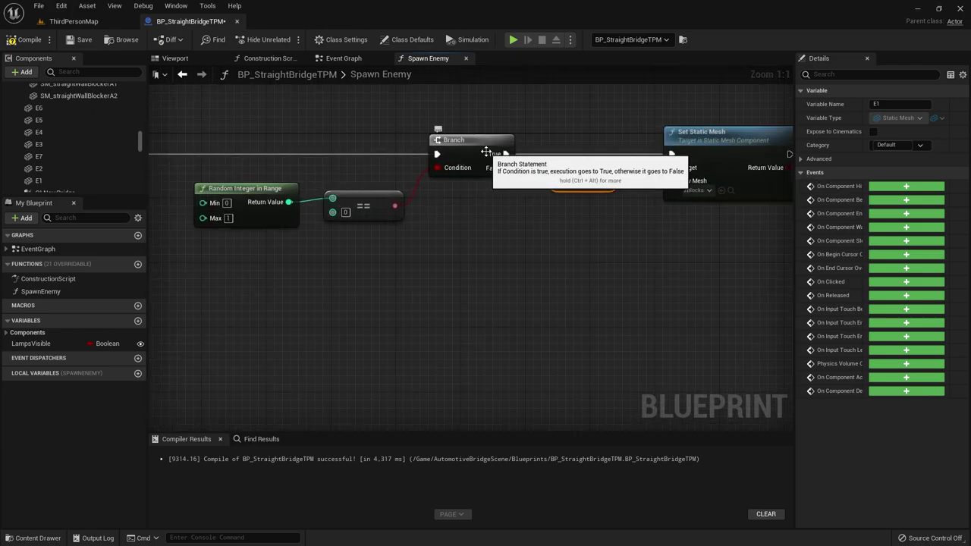
right_drag(481, 156, 394, 180)
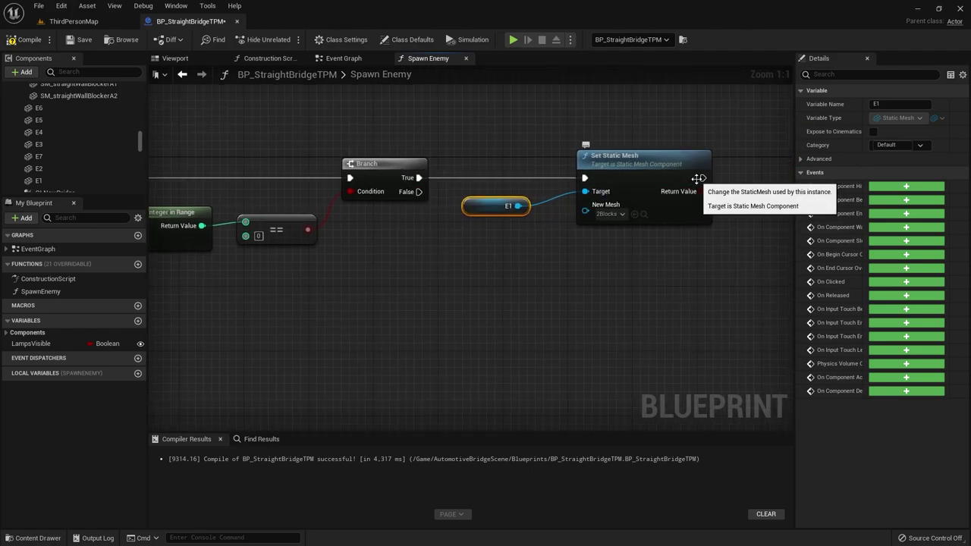
drag(702, 177, 651, 168)
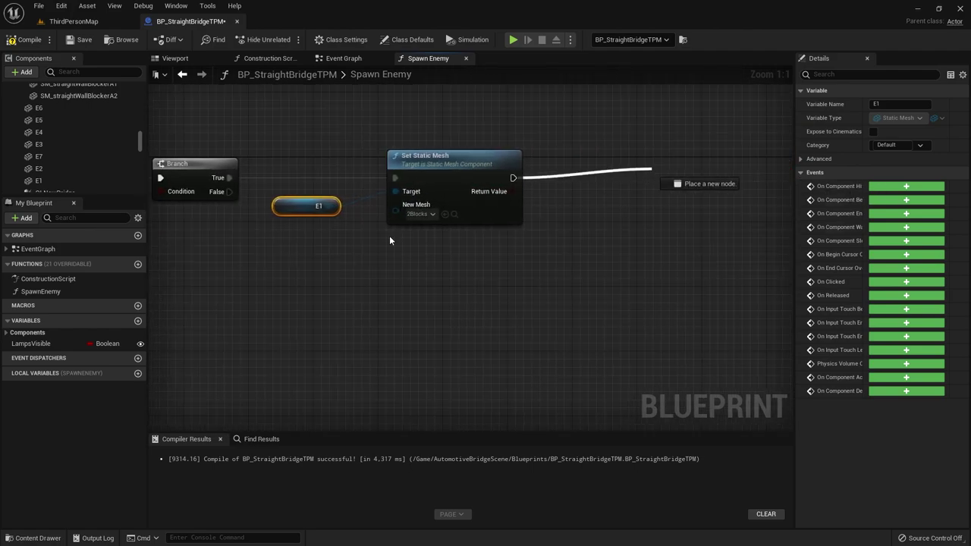
- Cancel the trial wires from Set Static Mesh and Then 1, reframing the Sequence and Random Integer nodes
click(462, 217)
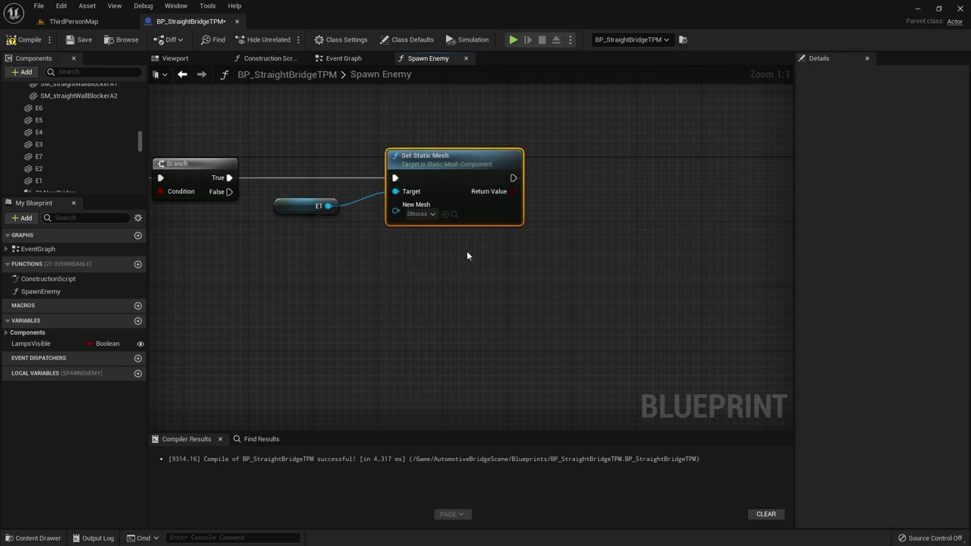
right_drag(339, 304, 557, 293)
drag(586, 192, 689, 194)
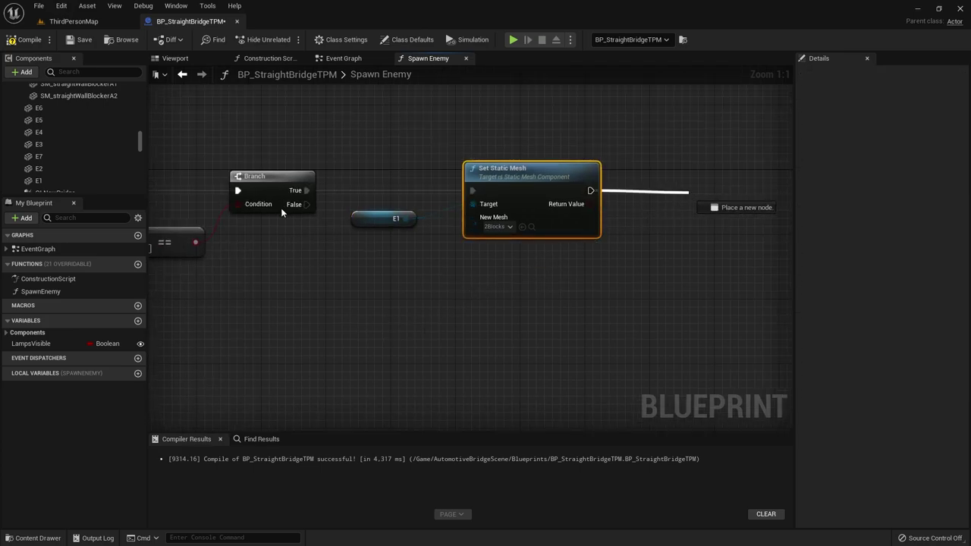
right_drag(283, 291, 436, 264)
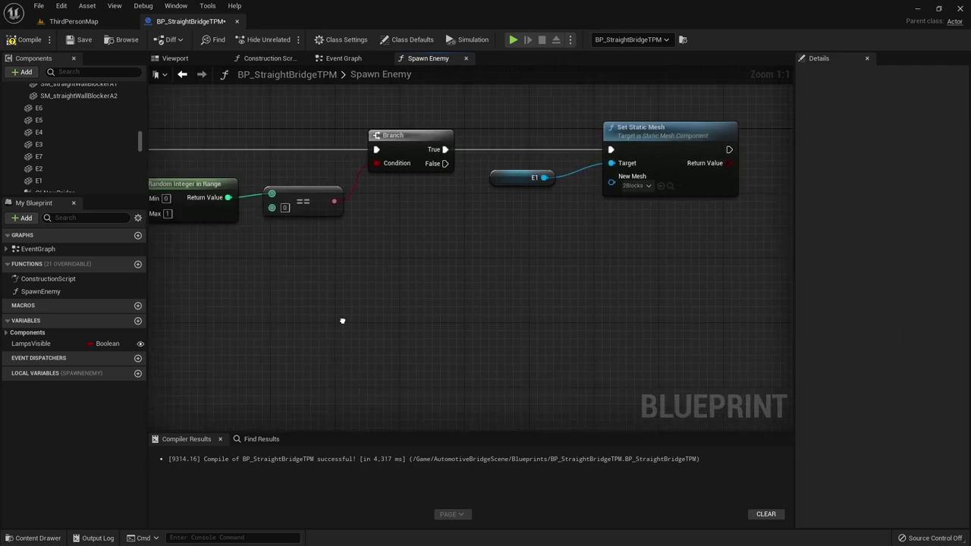
drag(332, 186, 509, 350)
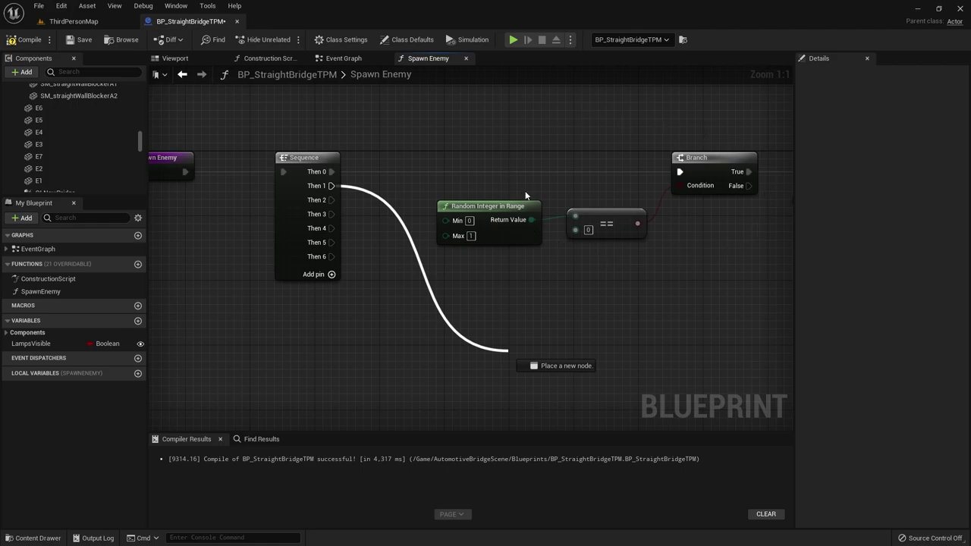
drag(306, 198, 347, 198)
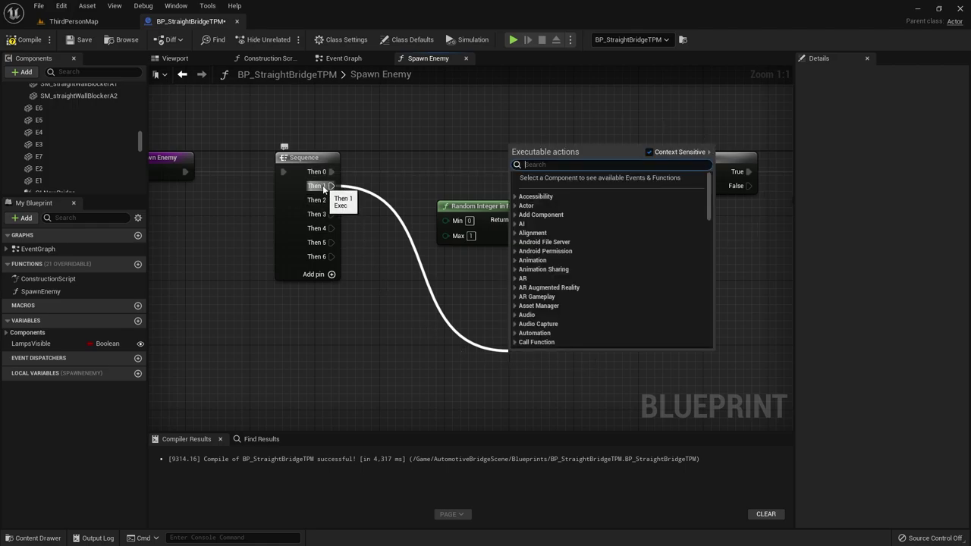
click(415, 322)
scroll(424, 321, down, 3)
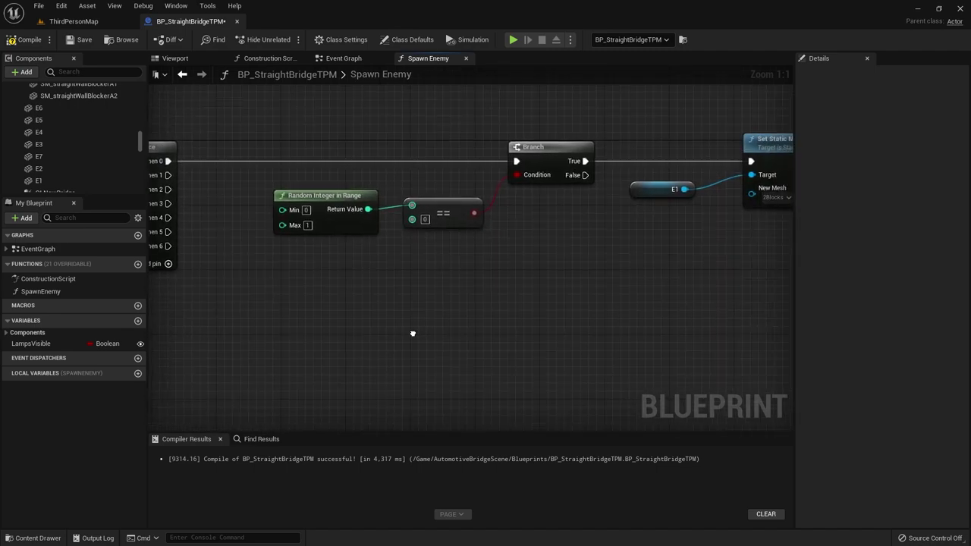
- Copy the Random Integer, ==, Branch, E1 and Set Static Mesh group and paste copies stacked below
drag(333, 115, 631, 310)
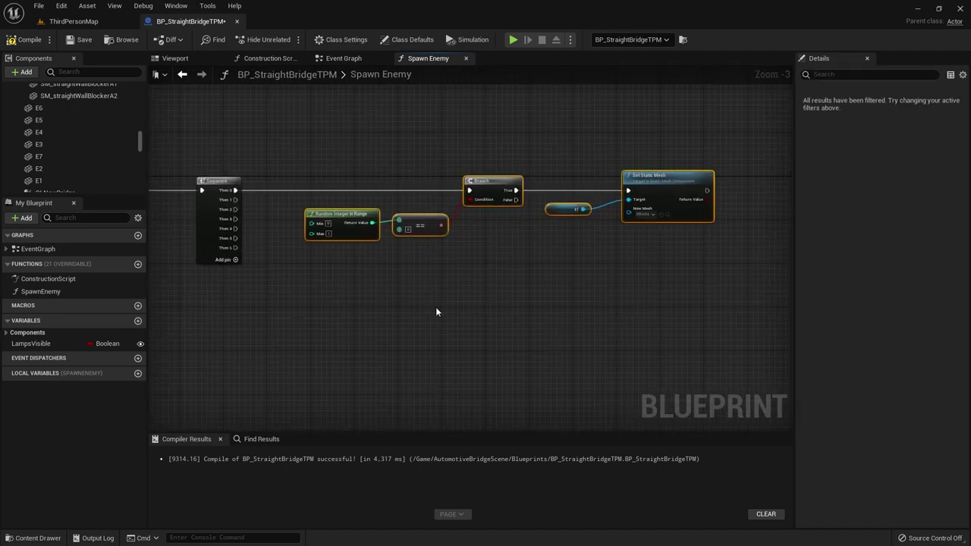
key(ctrl+c)
key(ctrl+v)
drag(407, 297, 525, 272)
right_drag(440, 373, 446, 255)
key(ctrl+v)
drag(478, 292, 516, 286)
right_drag(488, 376, 453, 278)
scroll(453, 278, down, 1)
scroll(457, 275, down, 1)
scroll(465, 254, down, 1)
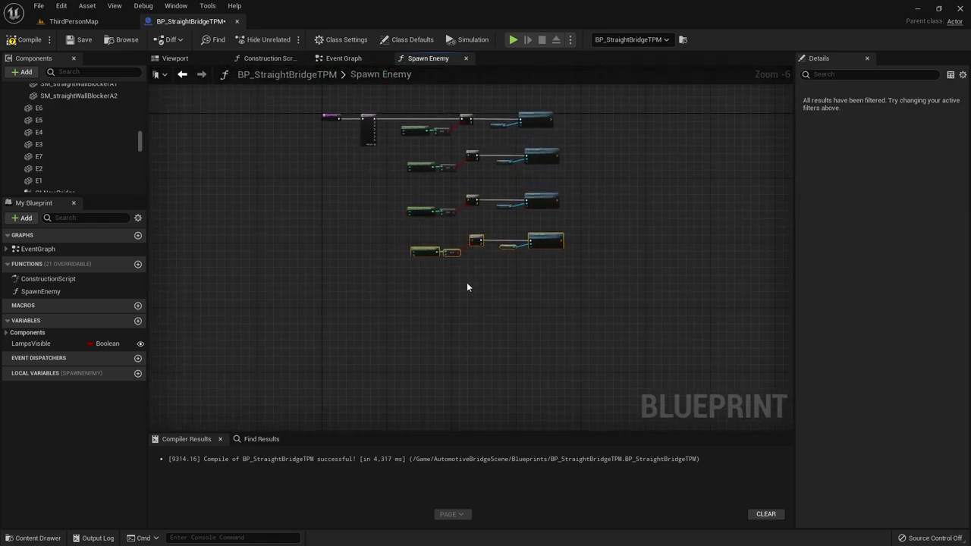
key(ctrl+v)
key(ctrl+v)
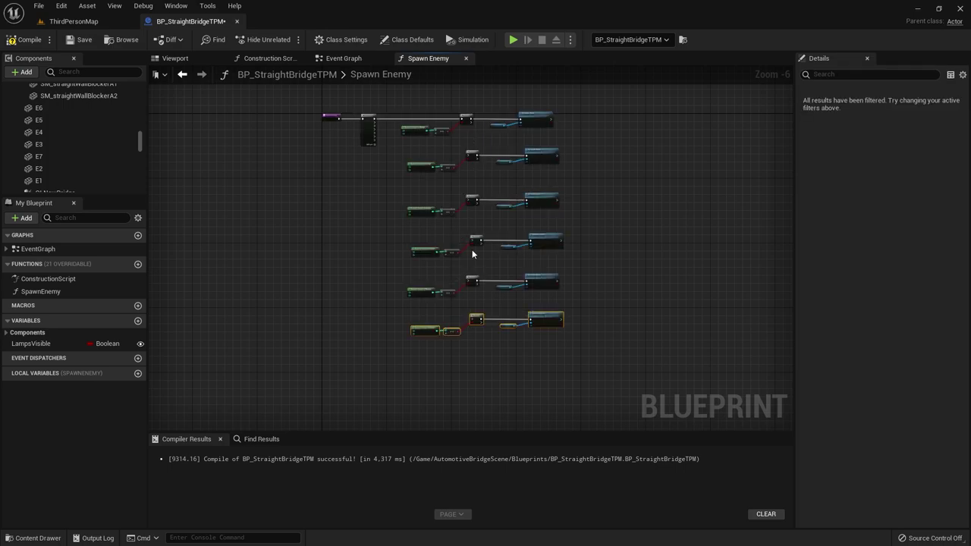
- Wire Sequence Then 1 and Then 2 to the second-row and middle Branch nodes
scroll(368, 129, up, 3)
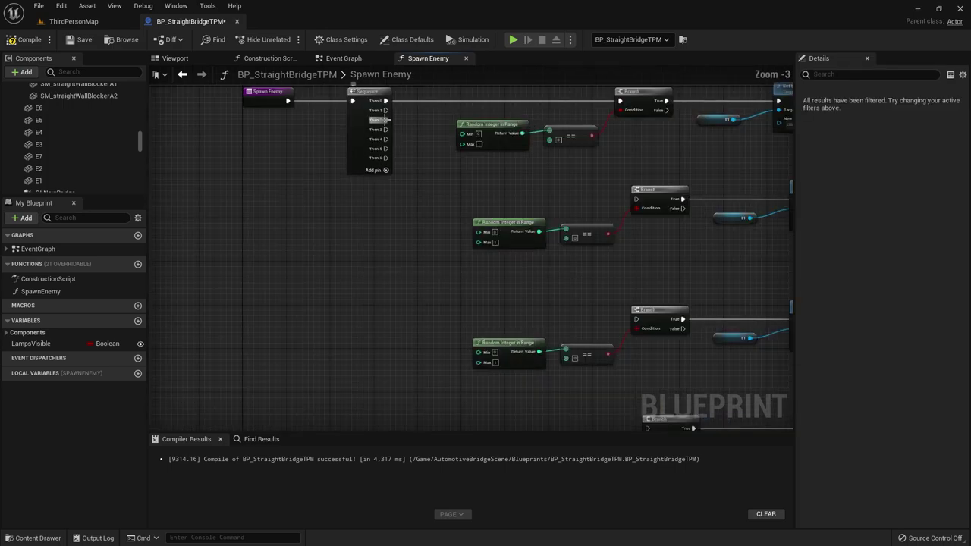
drag(386, 110, 637, 202)
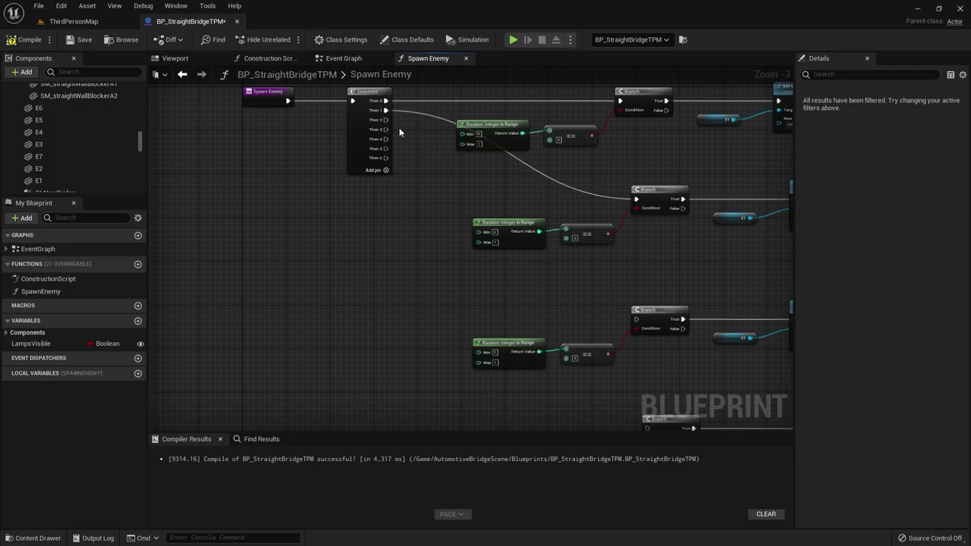
drag(386, 120, 636, 322)
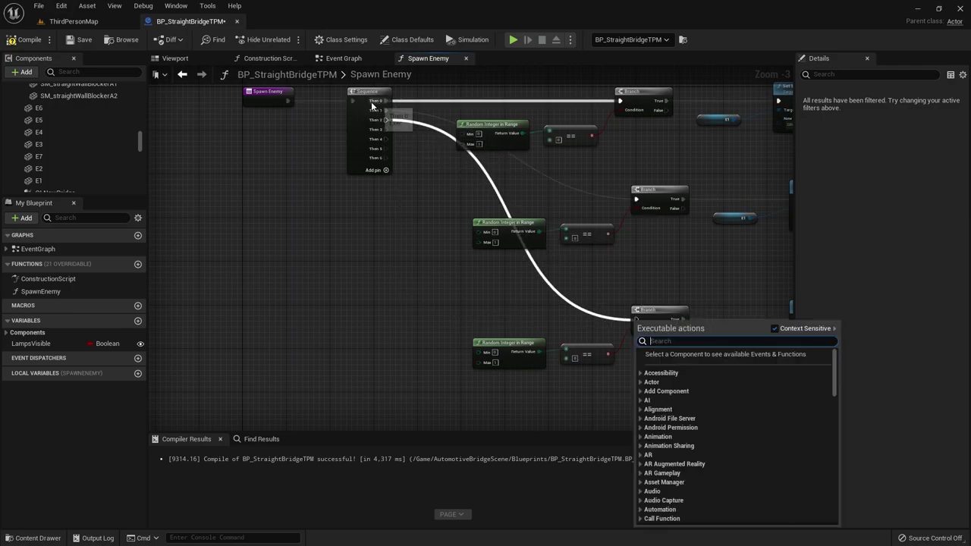
key(Escape)
drag(364, 92, 475, 266)
scroll(543, 330, up, 3)
right_drag(546, 325, 375, 265)
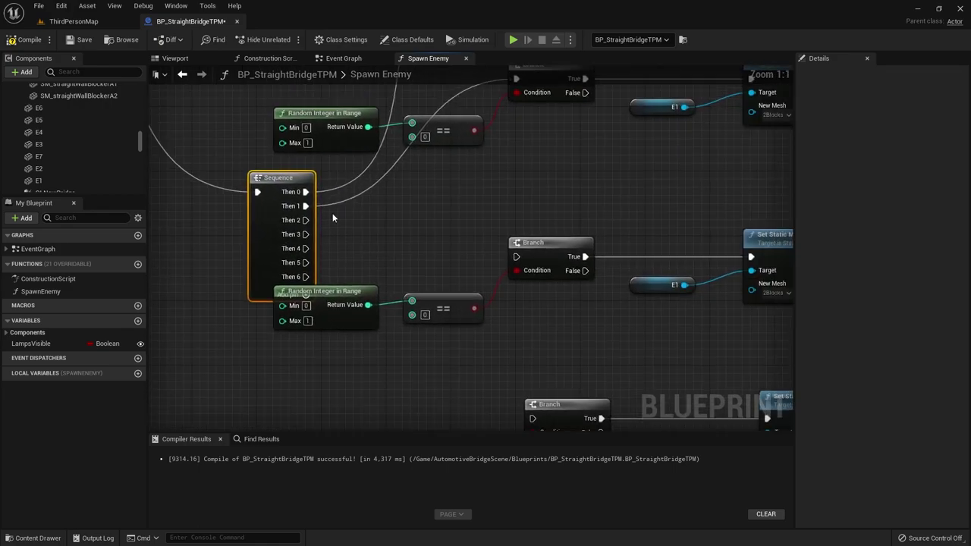
drag(306, 220, 516, 256)
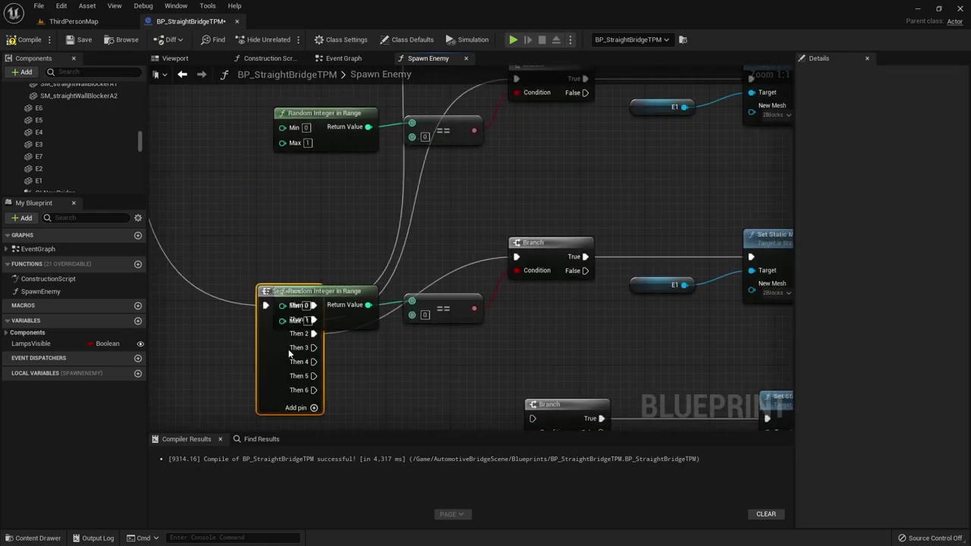
- Wire Sequence Then 3, Then 4 and Then 5 to the remaining lower Branch nodes
mouse_move(305, 238)
mouse_down()
mouse_move(538, 251)
mouse_move(508, 244)
mouse_up()
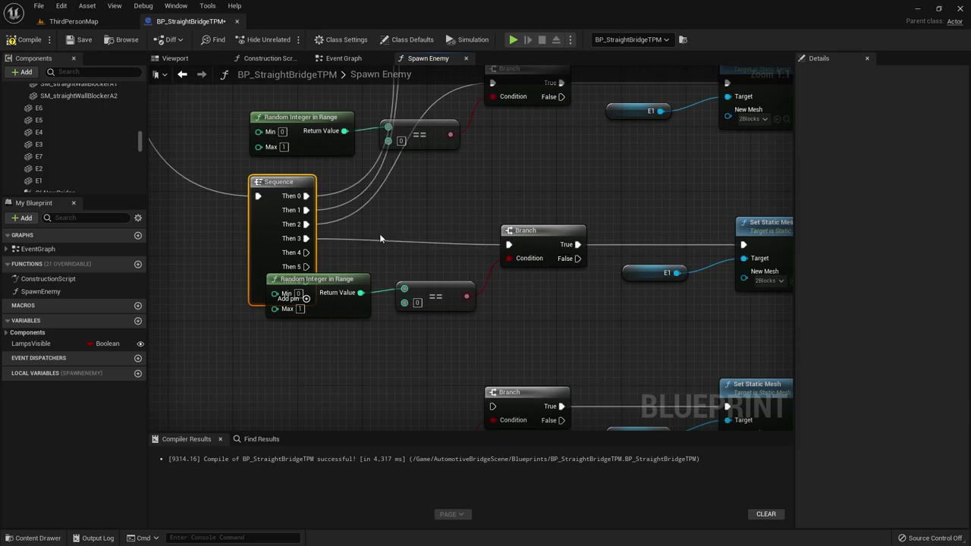
drag(277, 182, 294, 304)
right_drag(304, 376, 290, 260)
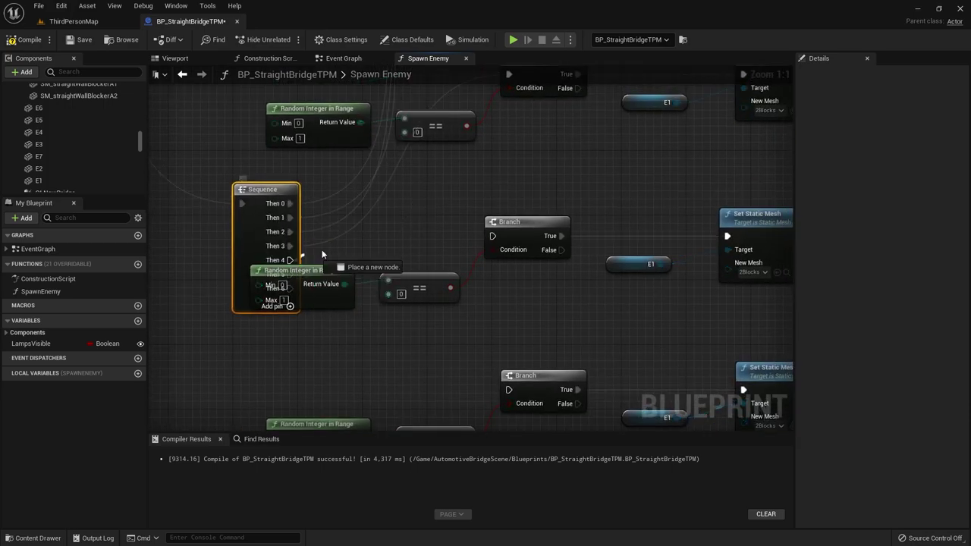
drag(292, 260, 492, 236)
drag(254, 205, 165, 229)
right_drag(166, 229, 183, 118)
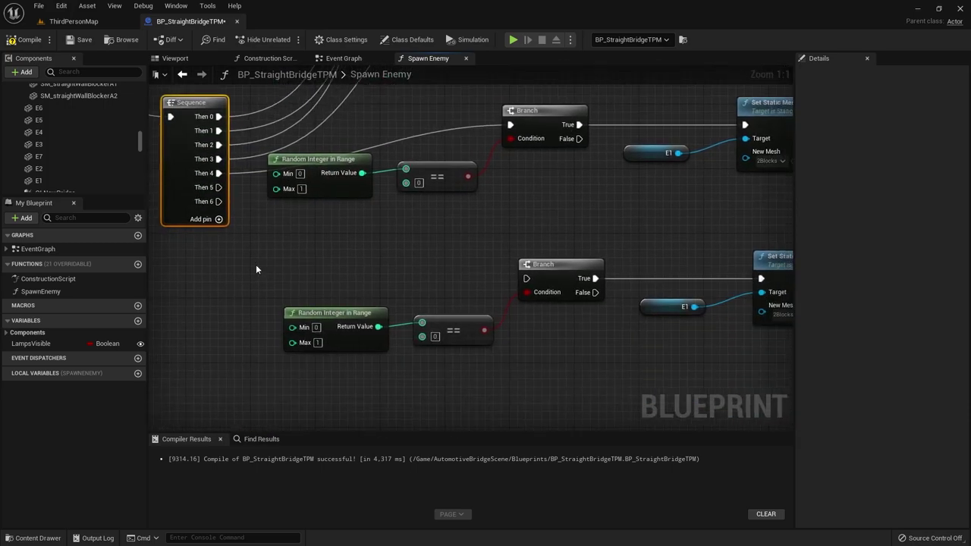
drag(218, 188, 527, 279)
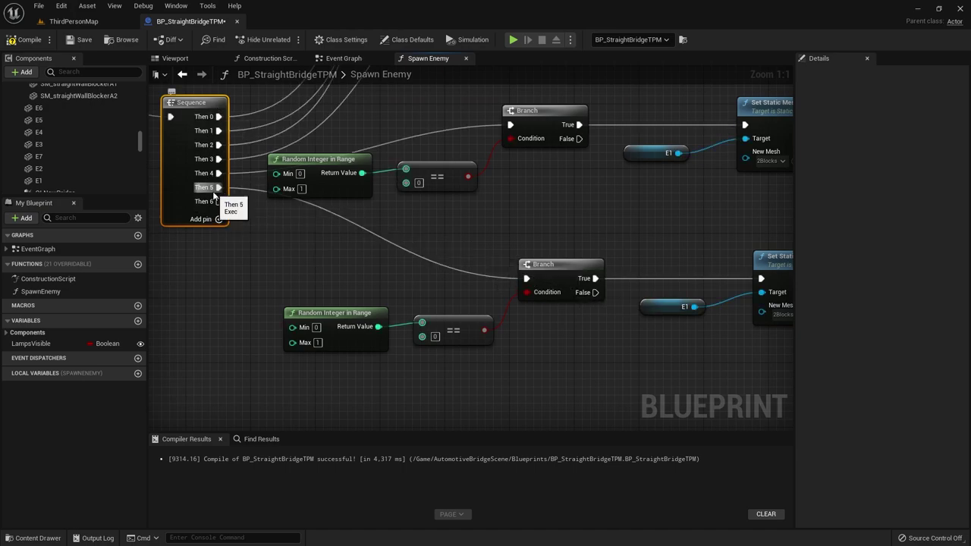
scroll(254, 280, down, 7)
right_drag(256, 296, 373, 366)
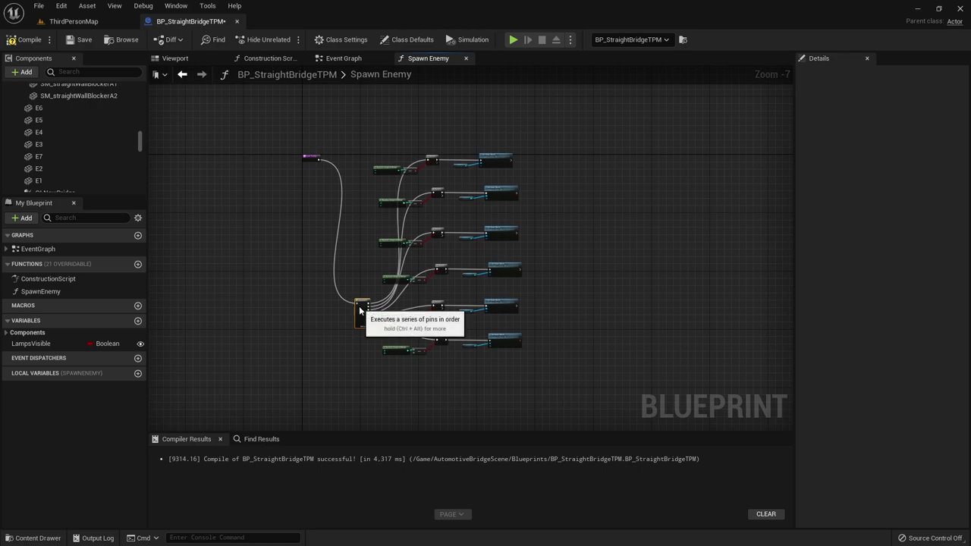
right_drag(360, 310, 334, 155)
scroll(337, 170, up, 7)
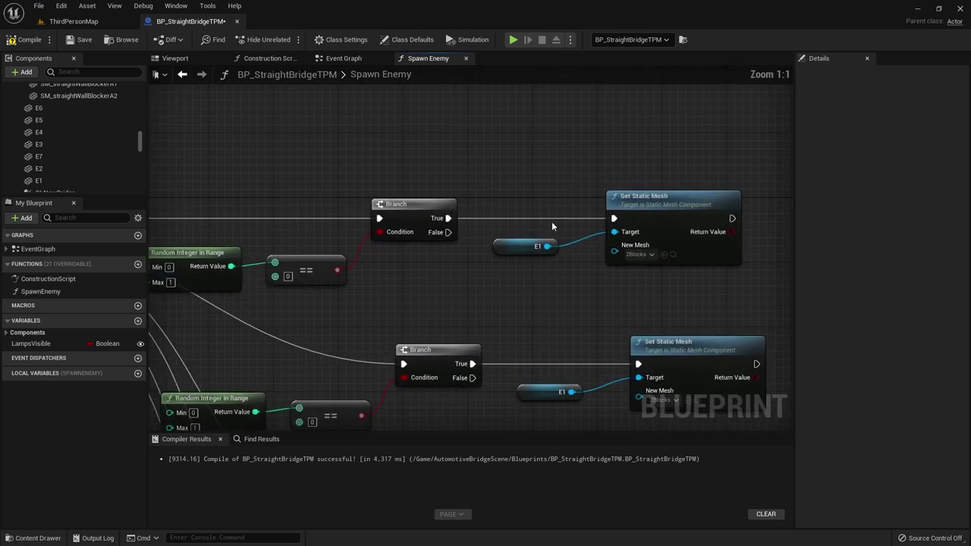
- Replace the E1 references in the second and third rows with components E2 and E3
right_drag(552, 226, 476, 240)
drag(39, 168, 477, 323)
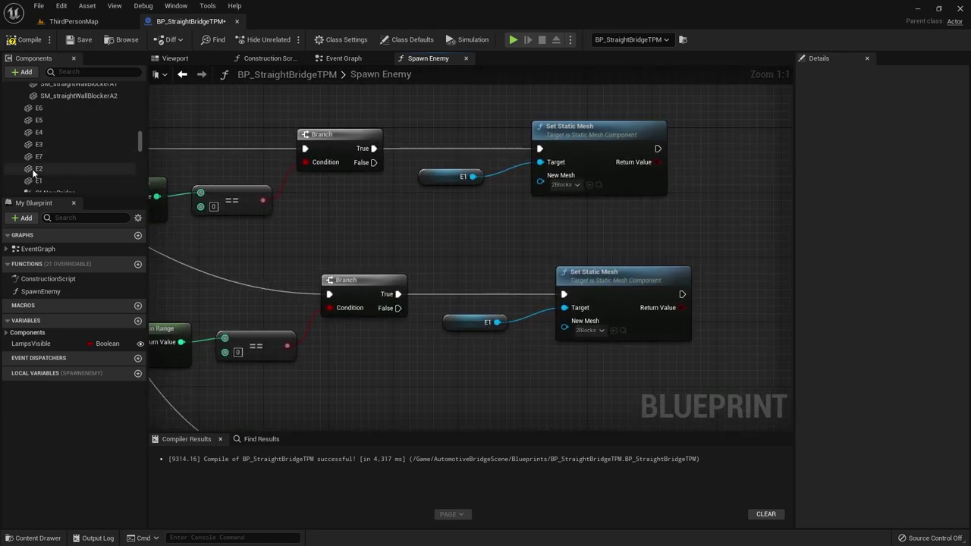
drag(439, 372, 477, 323)
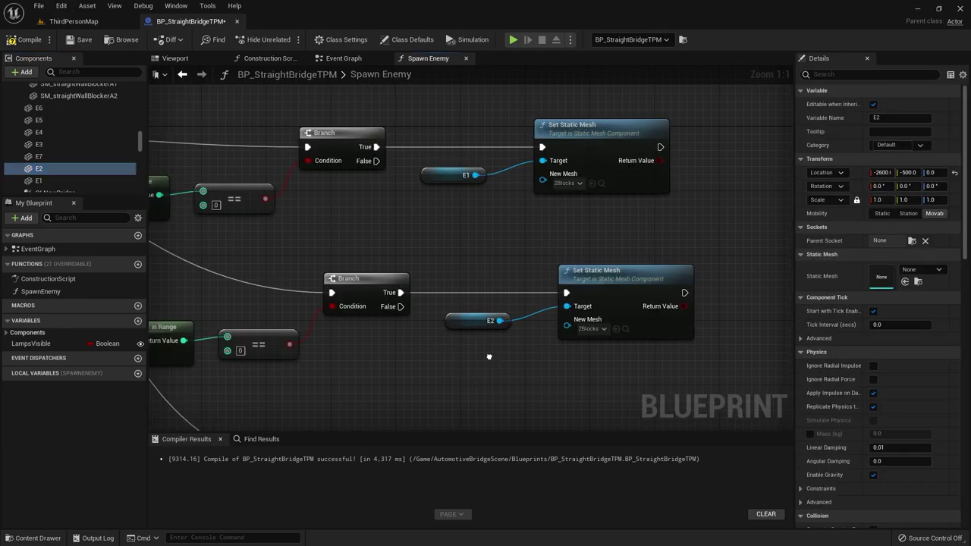
right_drag(472, 334, 456, 261)
click(463, 254)
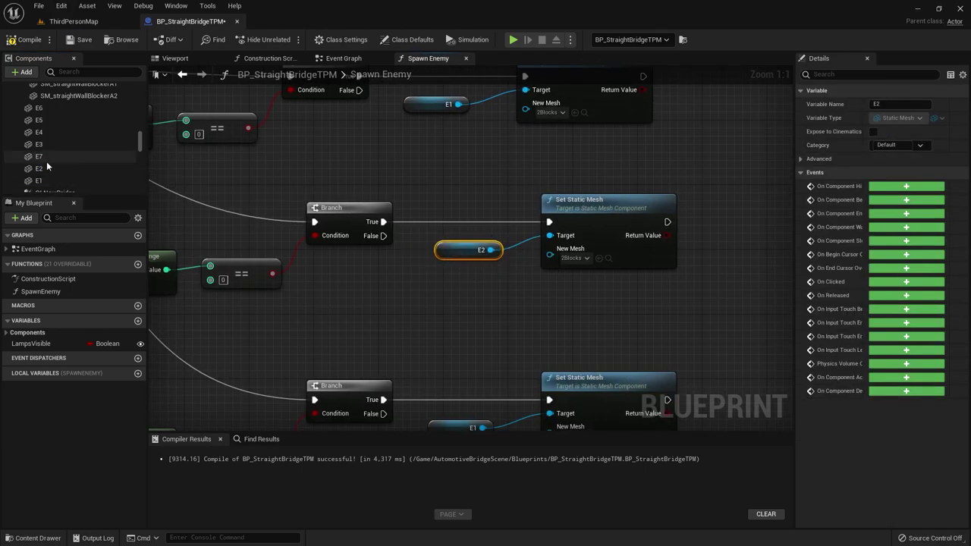
right_drag(161, 284, 160, 226)
drag(44, 146, 452, 368)
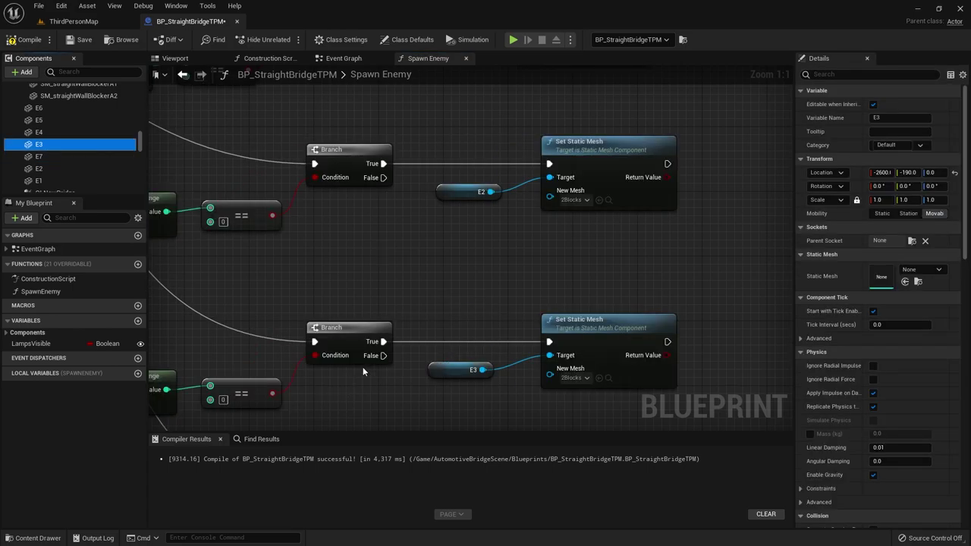
- Swap rows four to six to components E4, E5 and E6, then compile and save the bridge Blueprint
right_drag(363, 366, 367, 222)
drag(38, 132, 483, 386)
right_drag(484, 379, 473, 197)
click(43, 121)
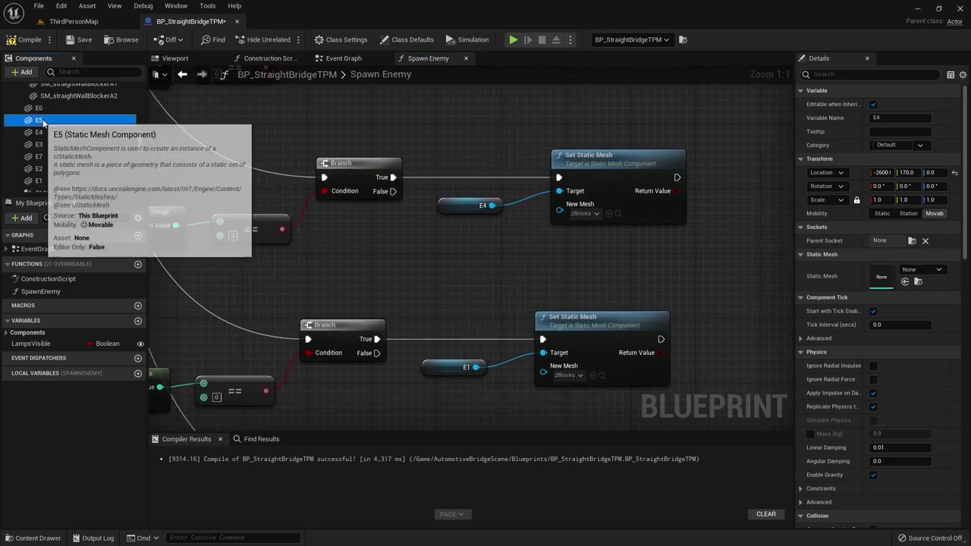
drag(43, 121, 452, 377)
drag(490, 428, 489, 429)
right_drag(466, 415, 412, 211)
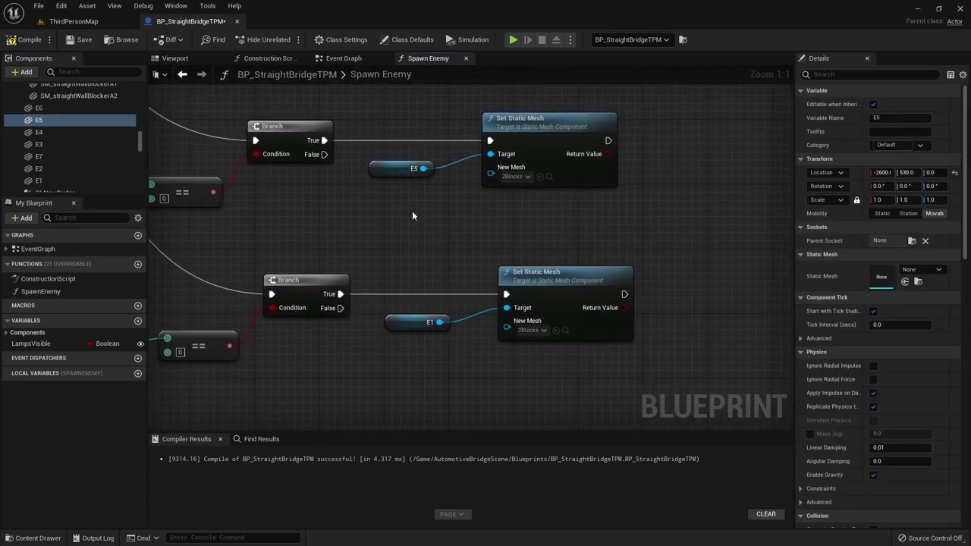
mouse_move(38, 107)
mouse_down()
mouse_move(389, 308)
mouse_move(396, 325)
mouse_up()
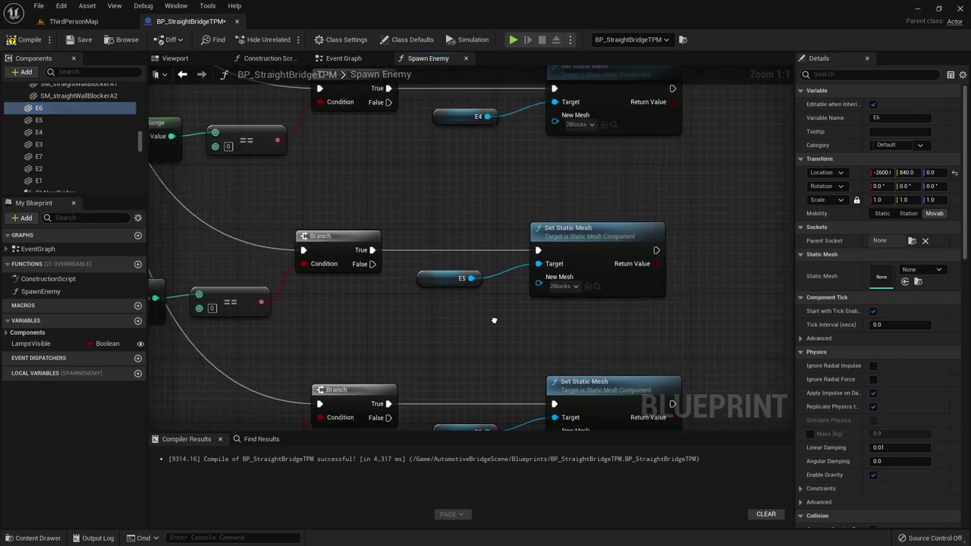
right_drag(518, 175, 453, 254)
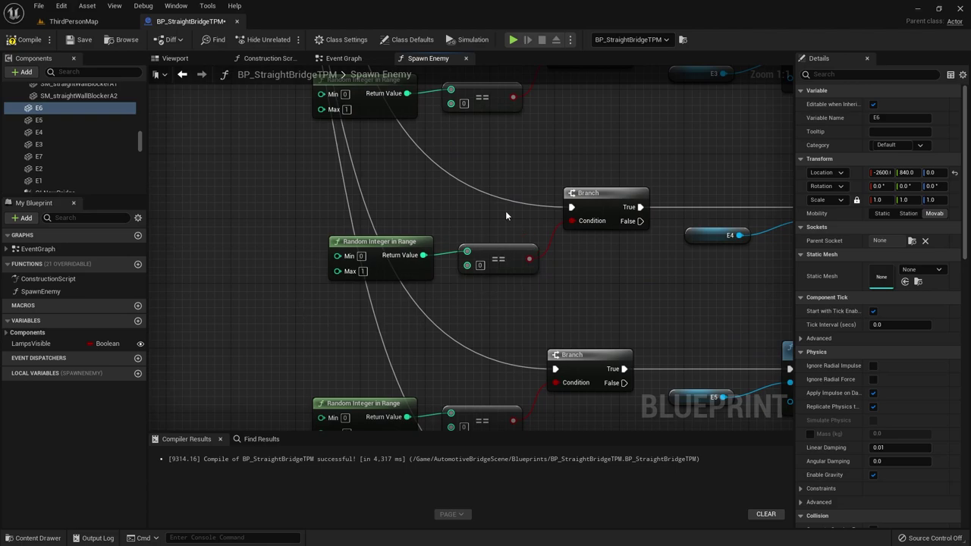
click(80, 41)
click(74, 21)
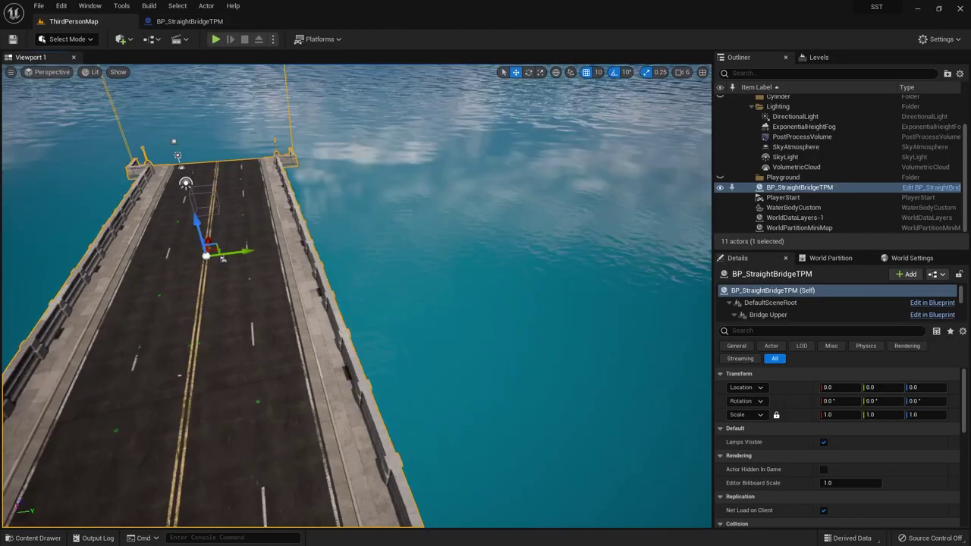
- Play-test by running the character along the bridge, where no crates appear, then return to BP_StraightBridgeTPM
key(f)
scroll(400, 322, up, 3)
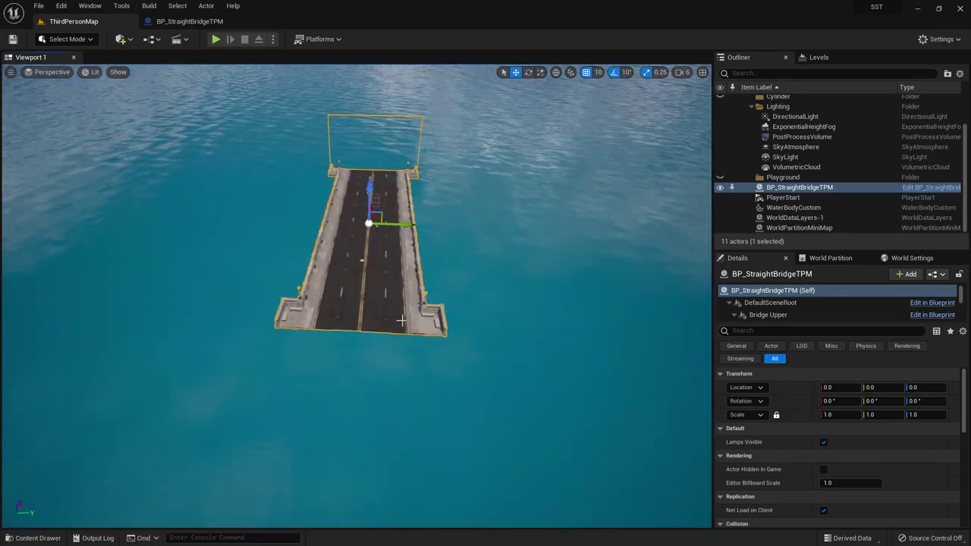
click(216, 39)
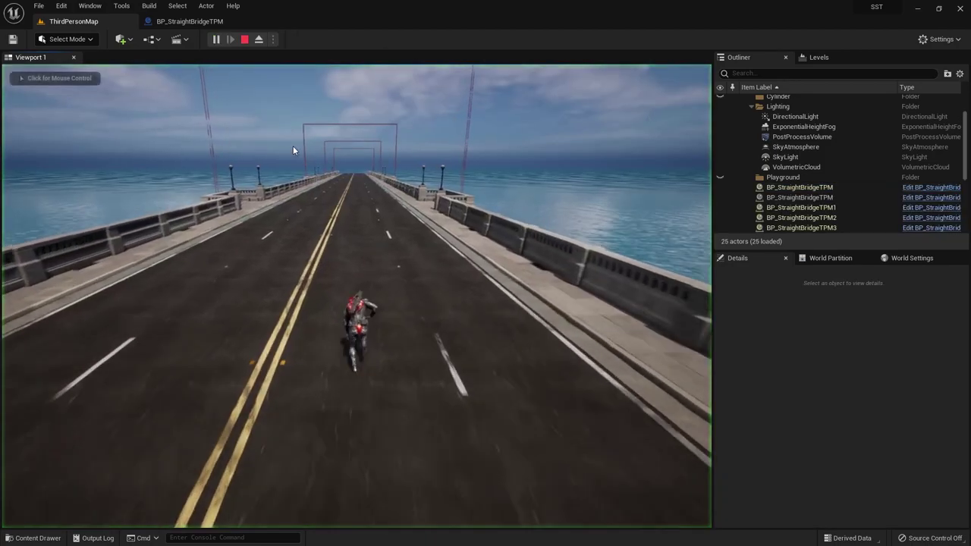
key(w)
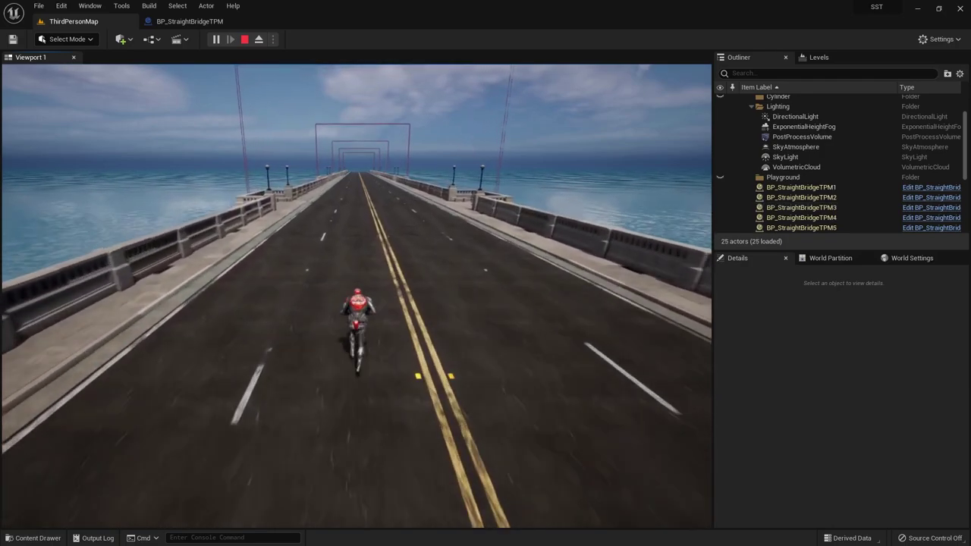
key(Escape)
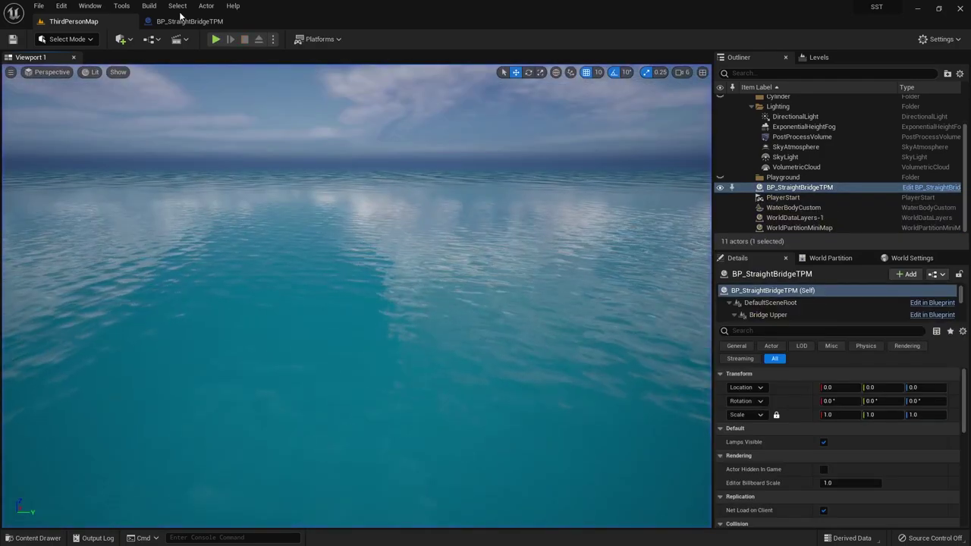
click(199, 21)
- Place a Spawn Enemy function call in the Event Graph above the overlap chain
click(41, 292)
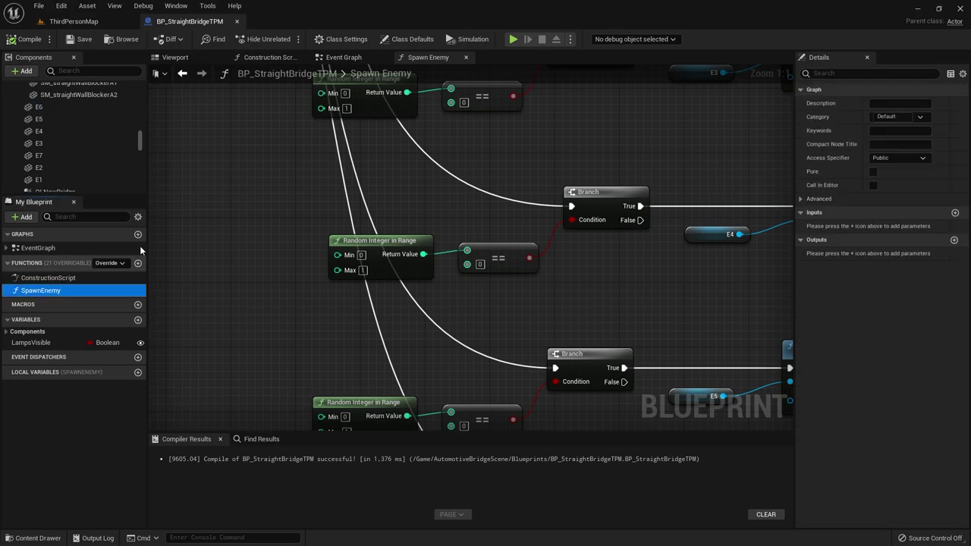
click(343, 57)
right_drag(372, 280, 380, 327)
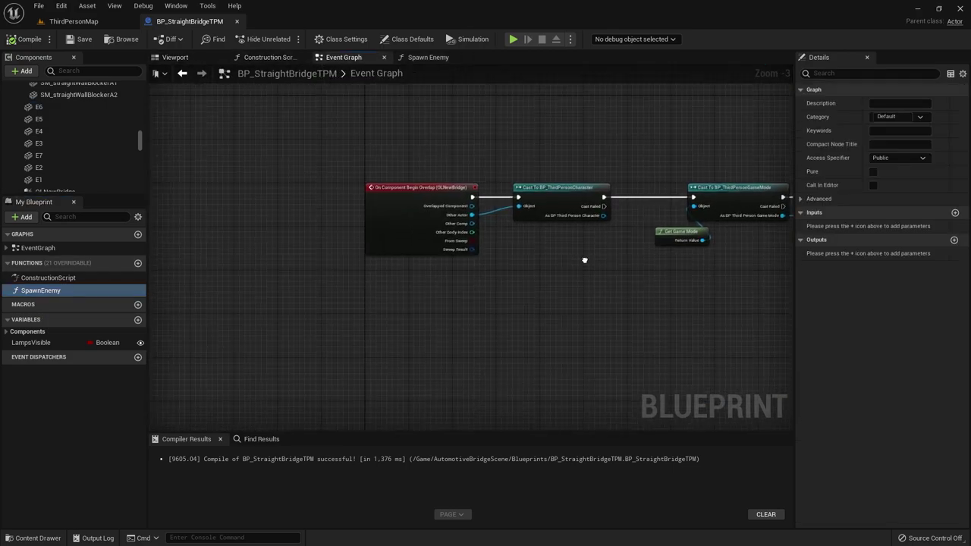
scroll(520, 308, down, 2)
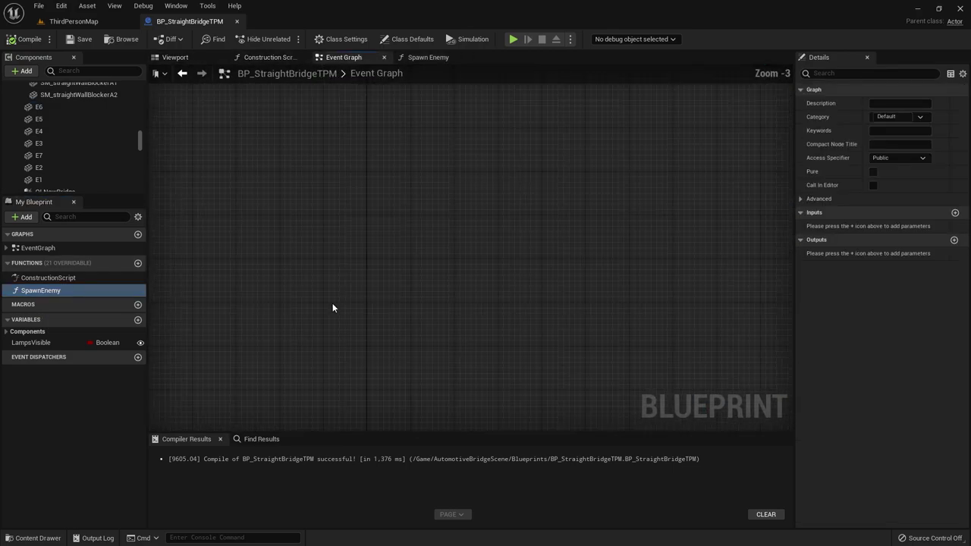
scroll(310, 401, up, 4)
scroll(463, 287, up, 2)
right_drag(463, 288, 473, 378)
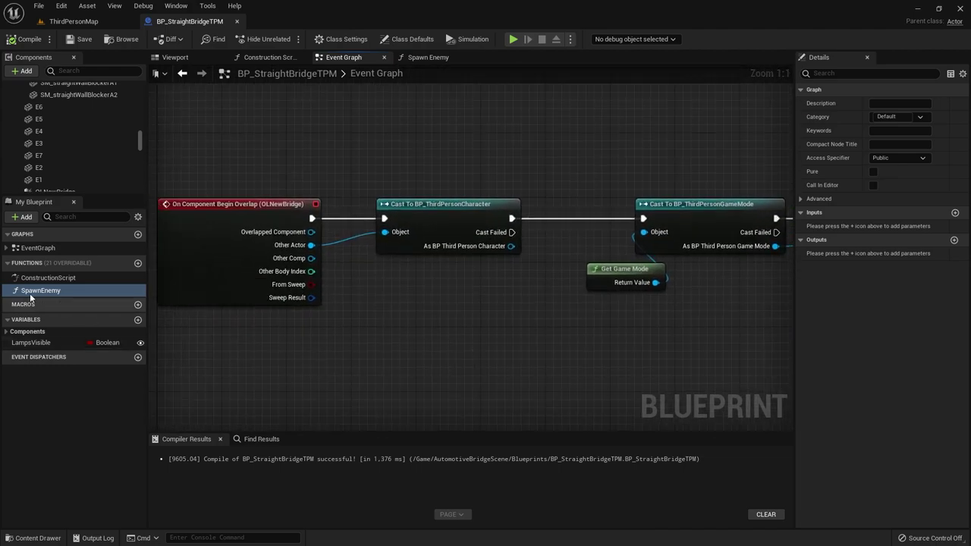
drag(41, 291, 370, 136)
right_drag(370, 137, 414, 202)
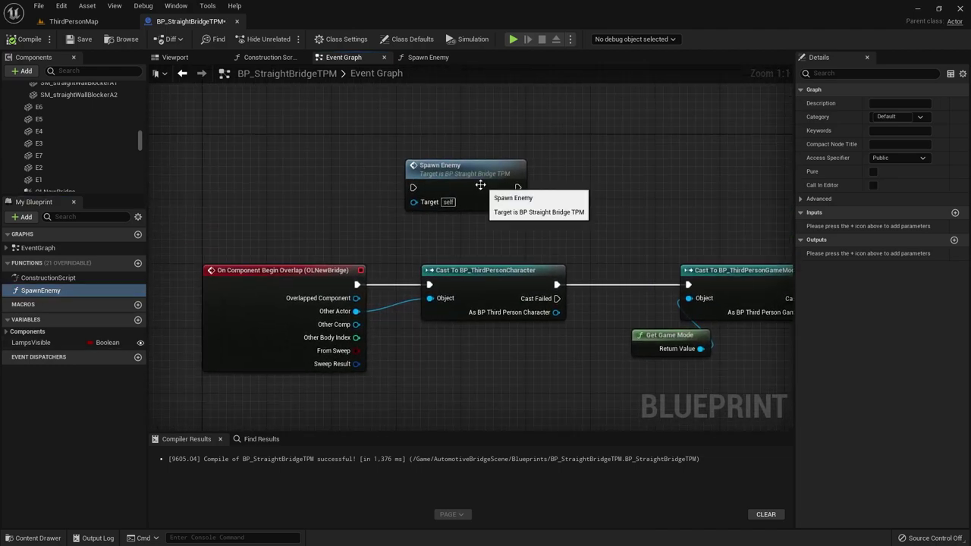
drag(417, 161, 458, 149)
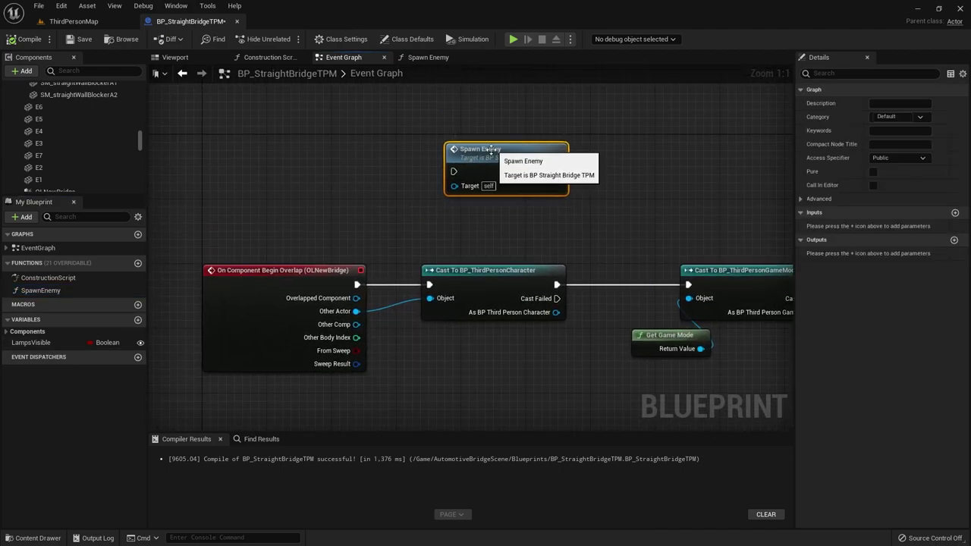
- Add an Event BeginPlay node and wire it to execute Spawn Enemy
right_click(278, 139)
text(event)
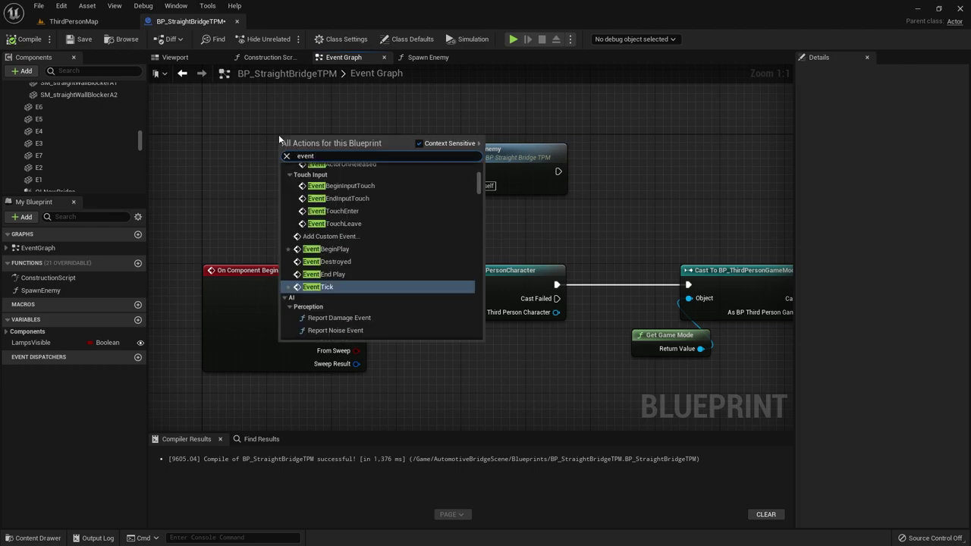
click(366, 244)
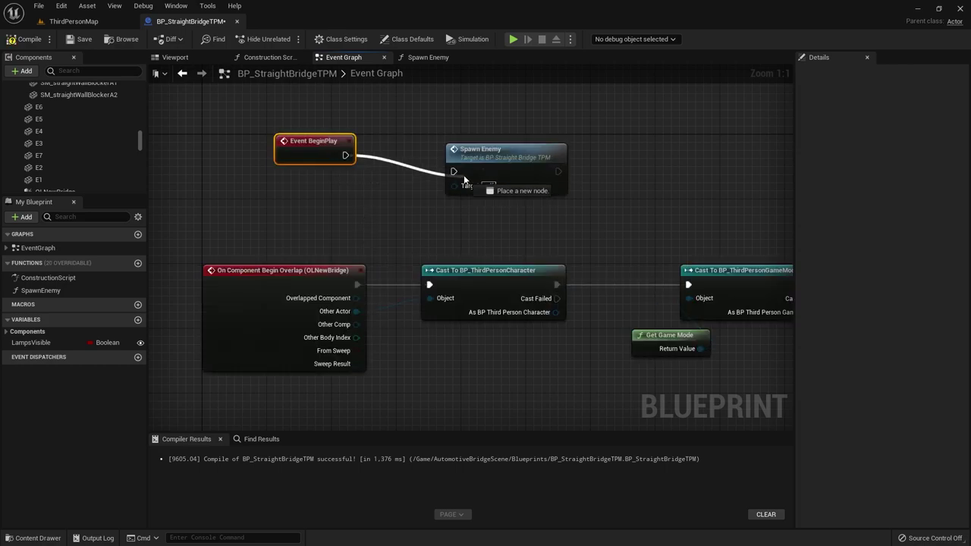
mouse_move(344, 156)
mouse_down()
mouse_move(454, 171)
mouse_move(475, 143)
mouse_up()
click(395, 224)
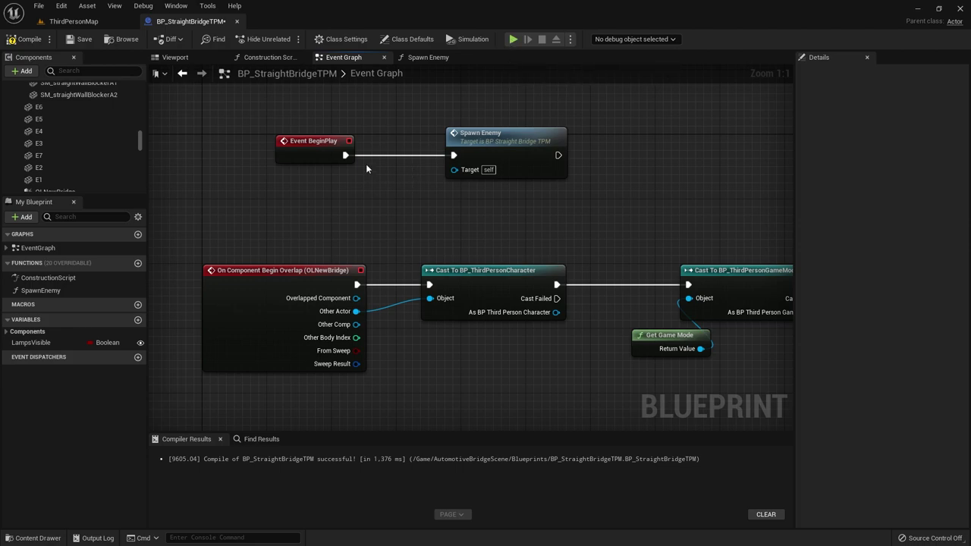
drag(307, 143, 257, 143)
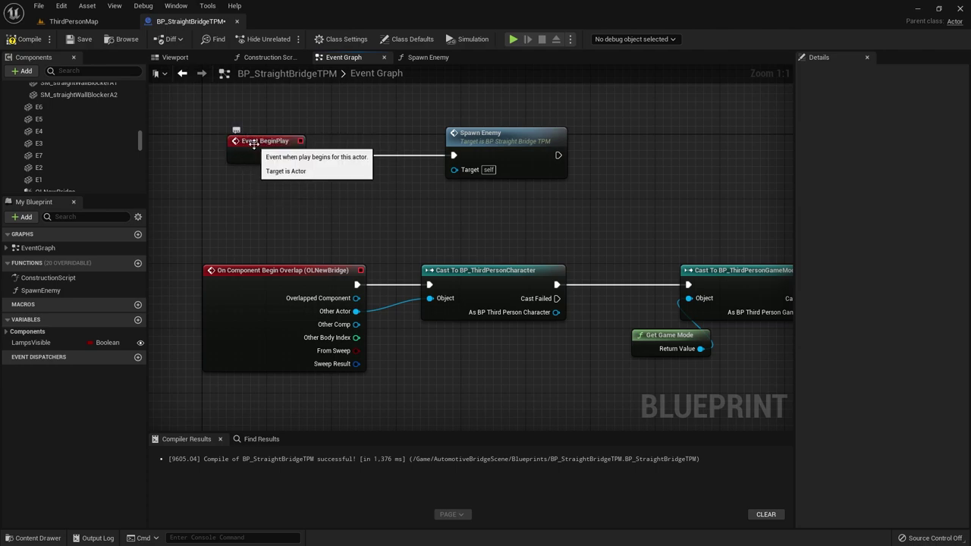
- Compile and save the bridge Blueprint with BeginPlay calling Spawn Enemy
click(175, 57)
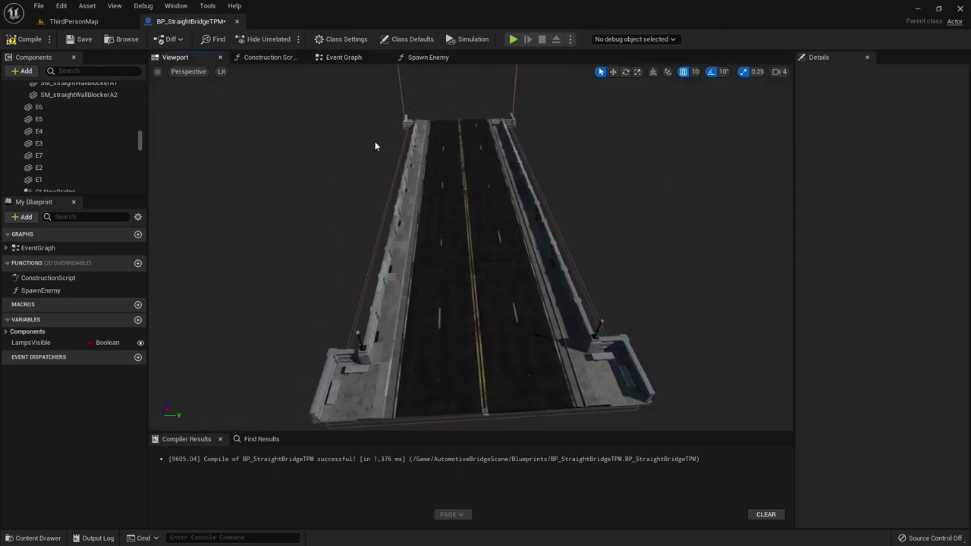
click(420, 59)
click(348, 74)
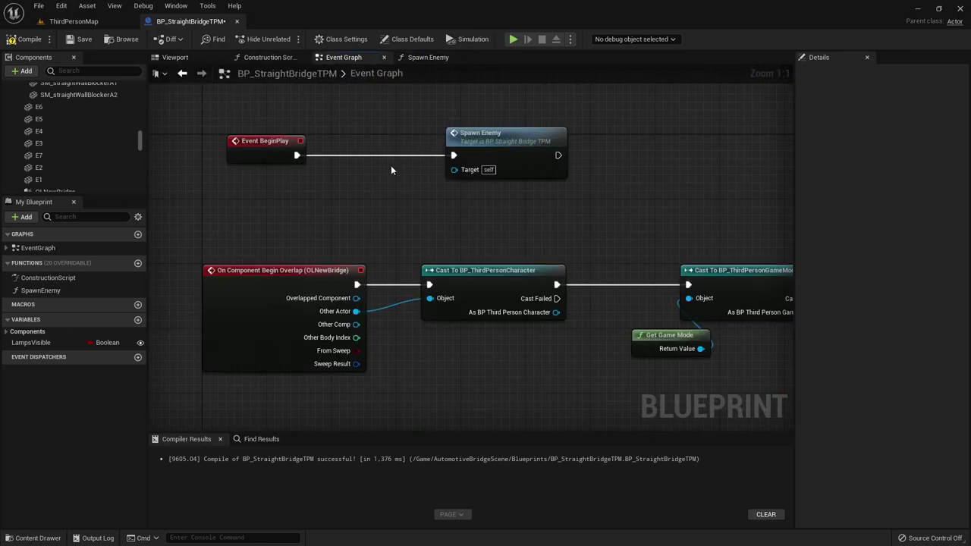
click(76, 41)
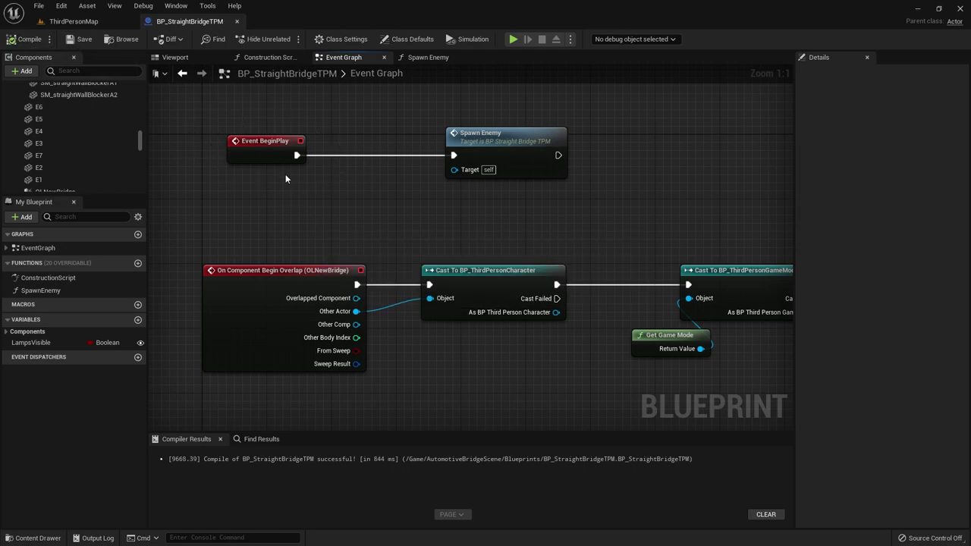
click(175, 58)
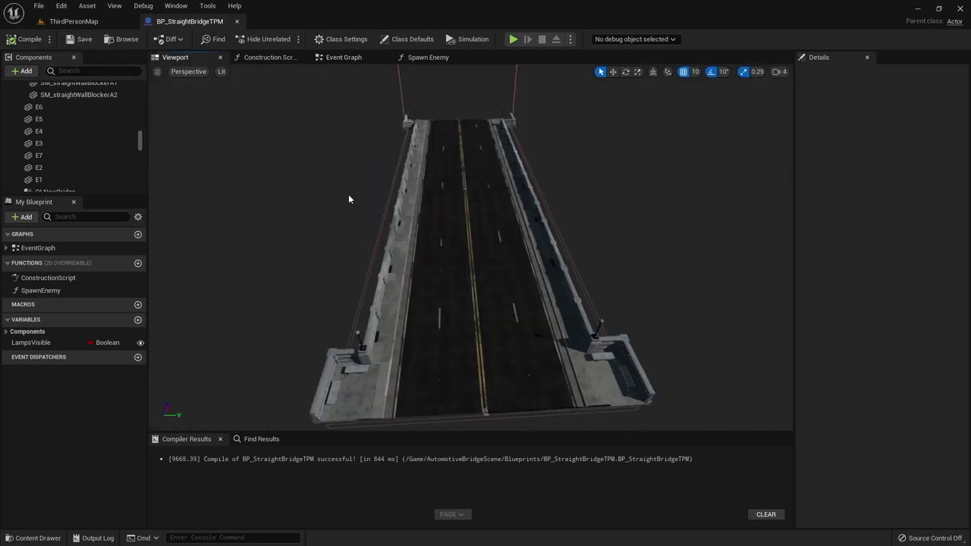
click(421, 57)
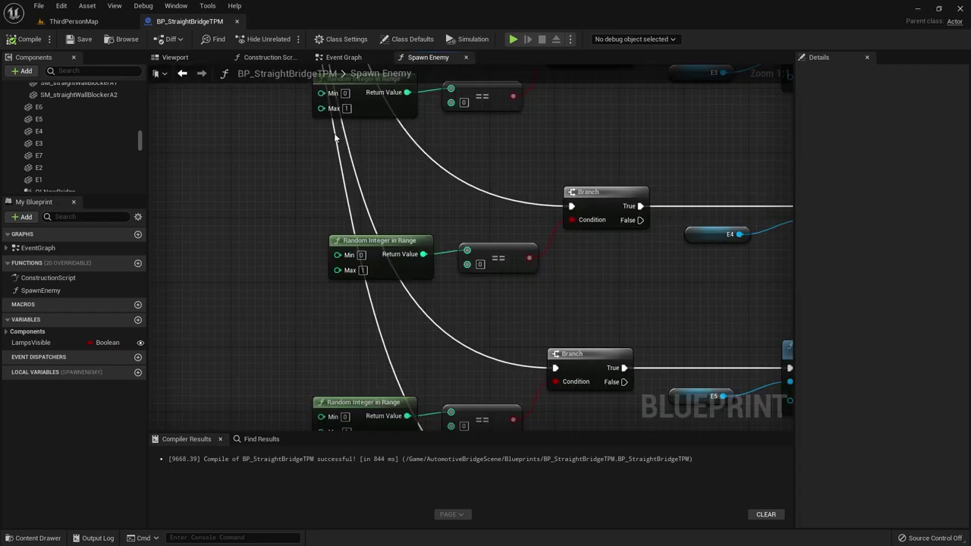
click(354, 64)
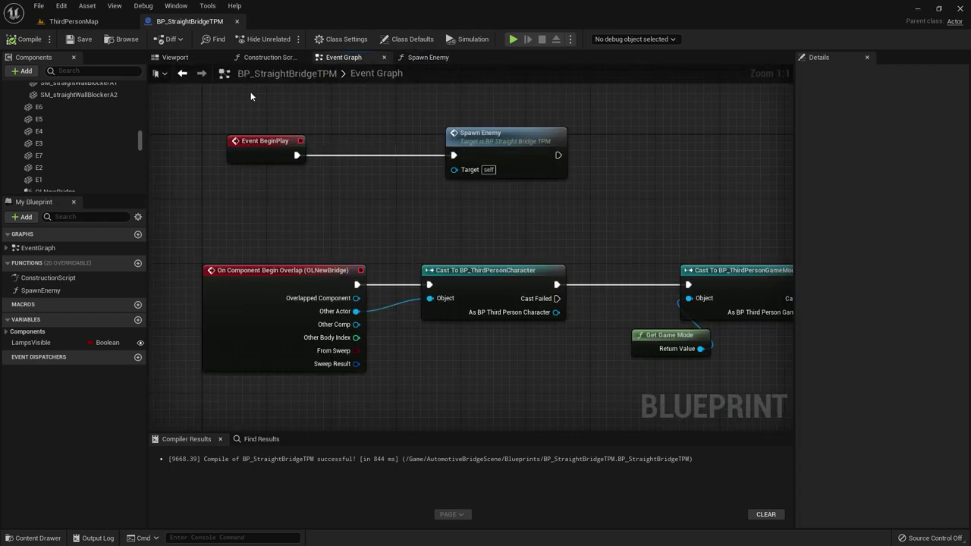
click(96, 22)
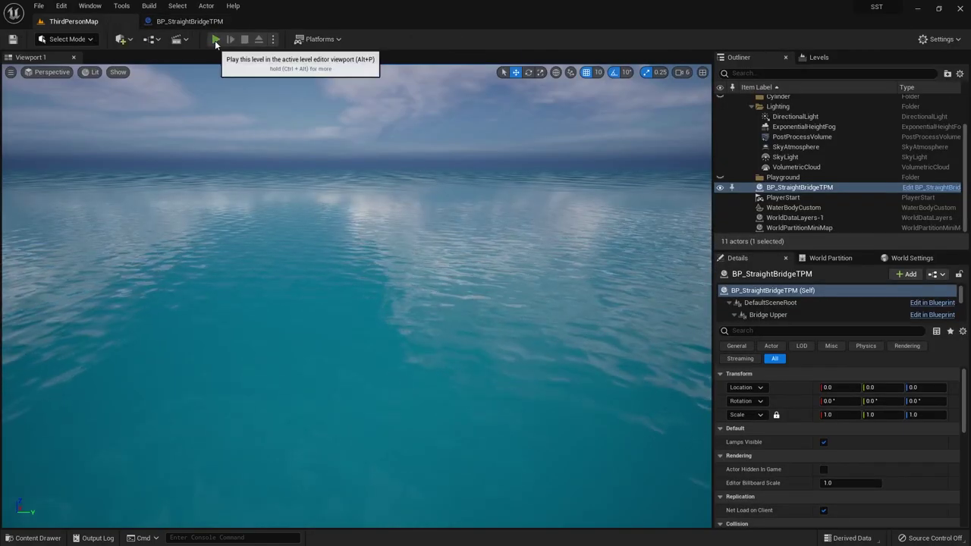
- Play-test to see crates spawn randomly on the bridge, then stop and return to BP_StraightBridgeTPM
click(214, 41)
click(335, 328)
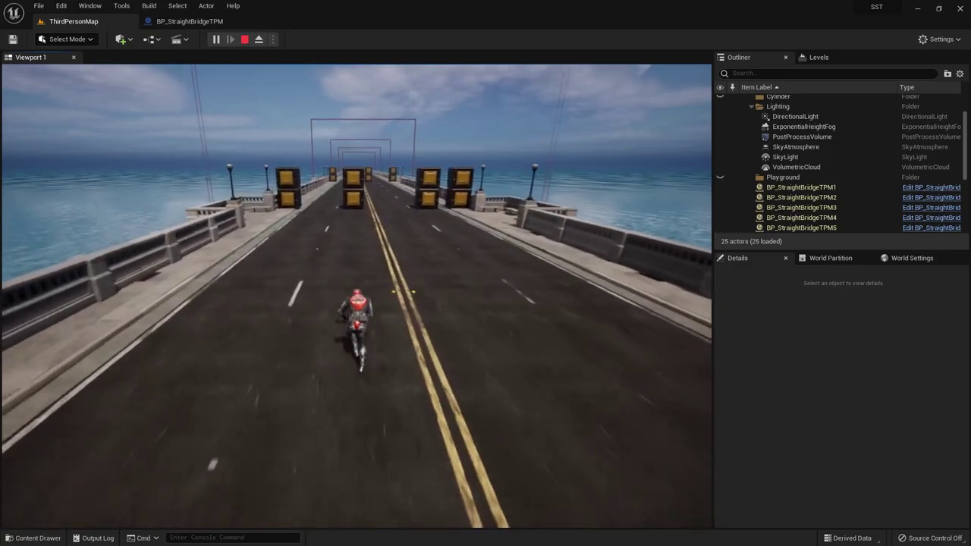
click(245, 40)
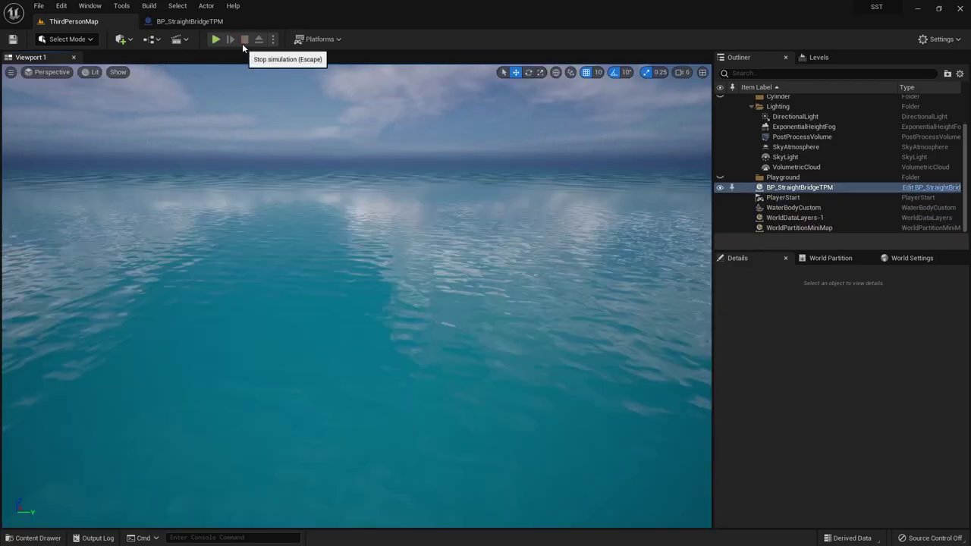
click(186, 21)
- Open BP_ThirdPersonCharacter from the ThirdPerson Blueprints folder in the Content Drawer
key(ctrl+space)
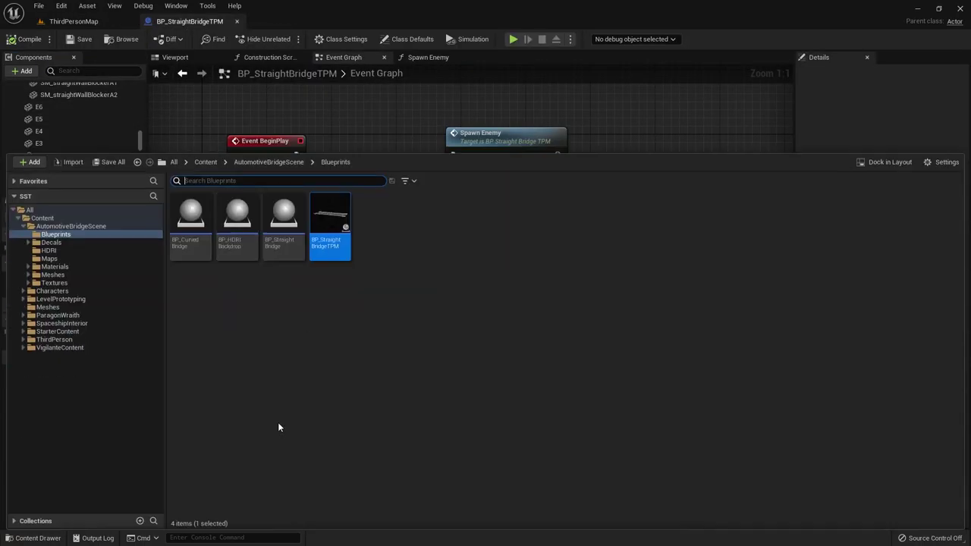
click(23, 340)
click(56, 348)
click(189, 220)
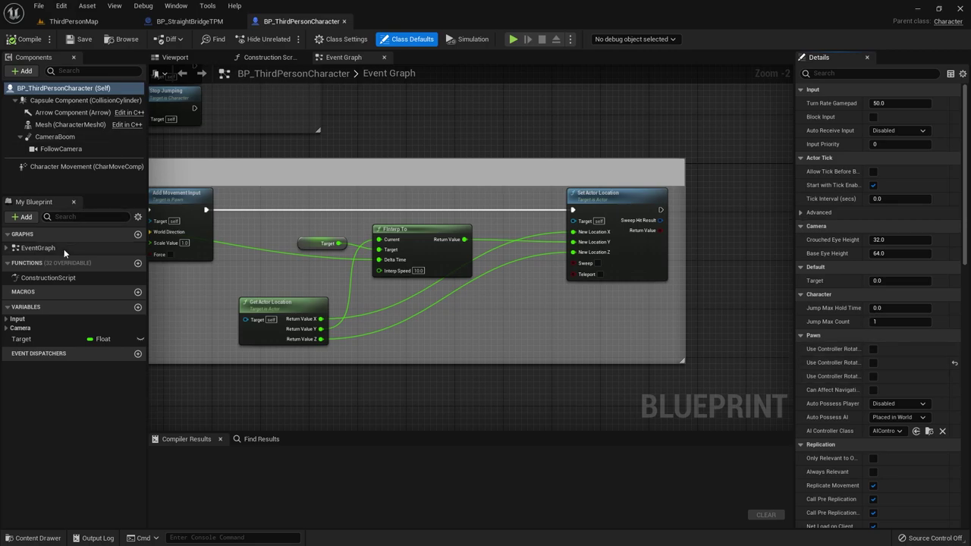
- Raise Character Movement's Max Walk Speed from 850 to 4000, then compile and save
click(76, 166)
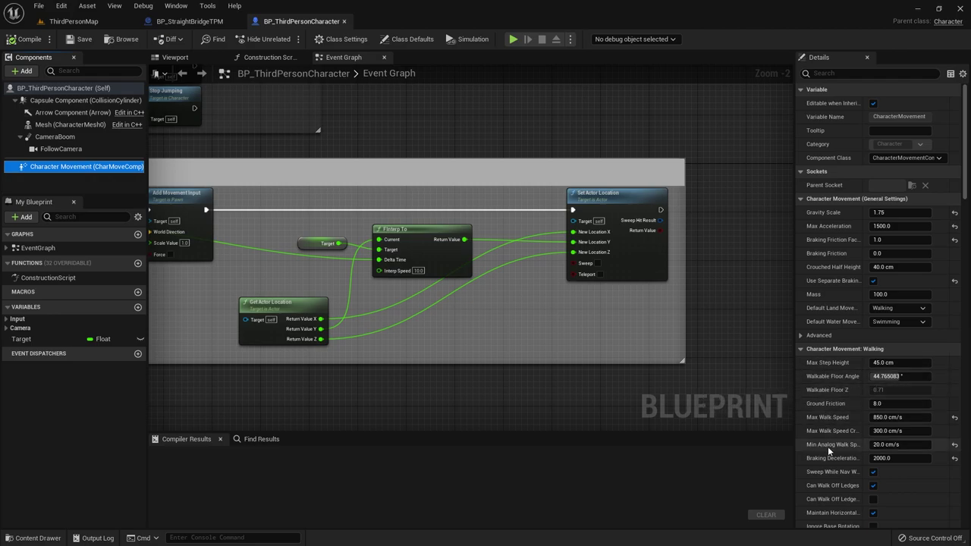
click(891, 415)
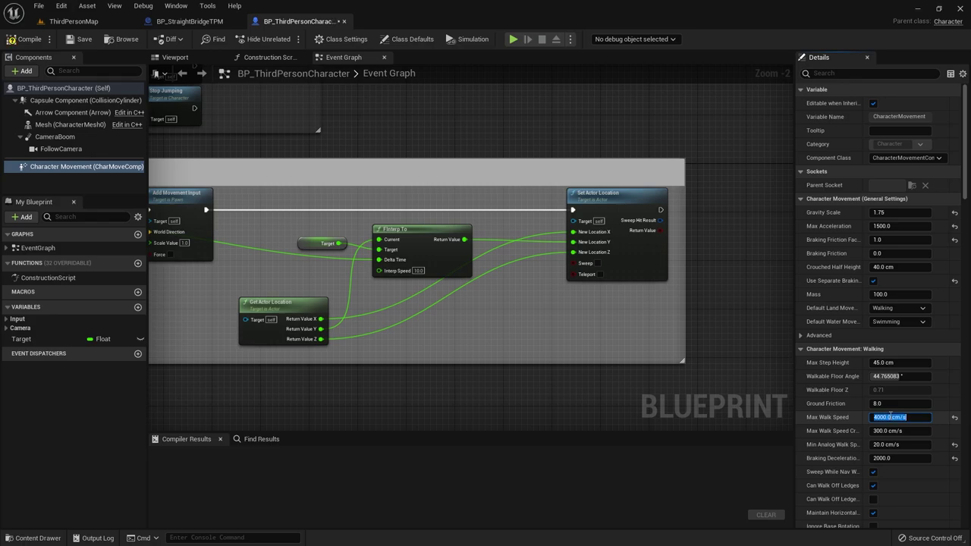
click(29, 39)
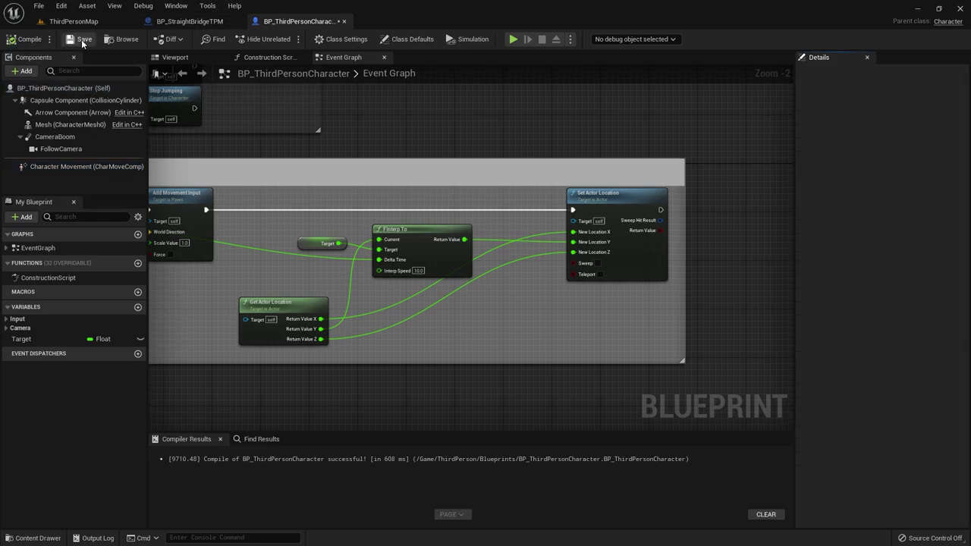
click(84, 39)
click(73, 21)
- Play with the faster character, eject and pause, and fly the camera along the crate-lined bridge
click(216, 40)
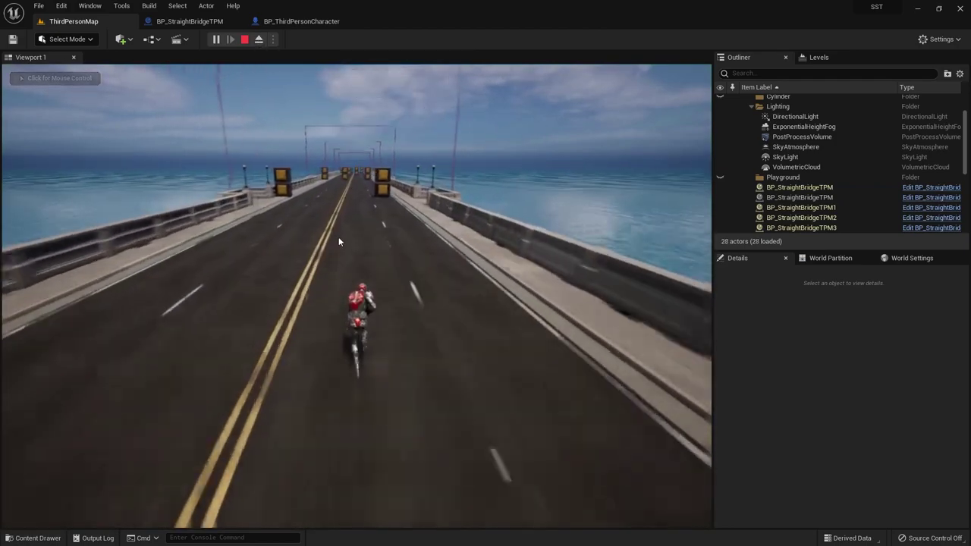
click(258, 39)
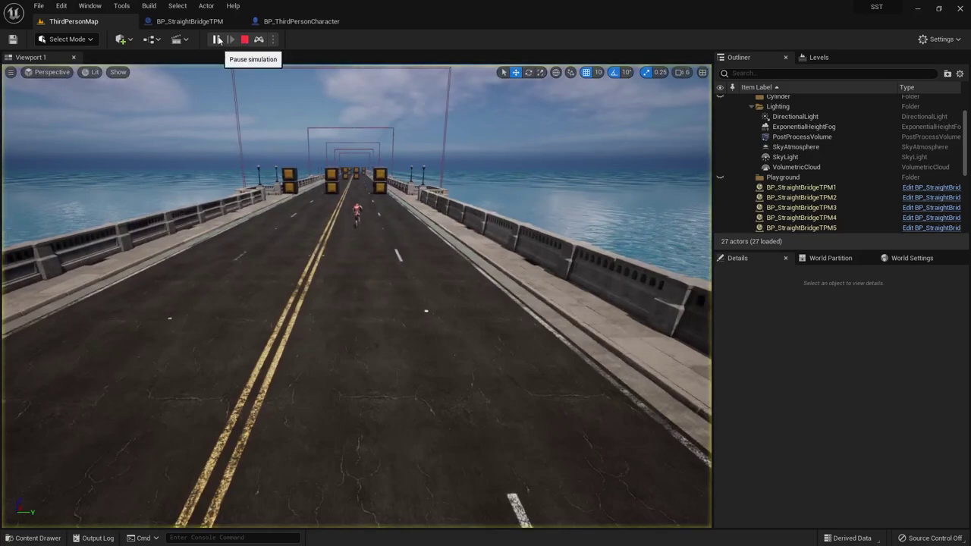
click(217, 39)
right_drag(170, 213, 204, 168)
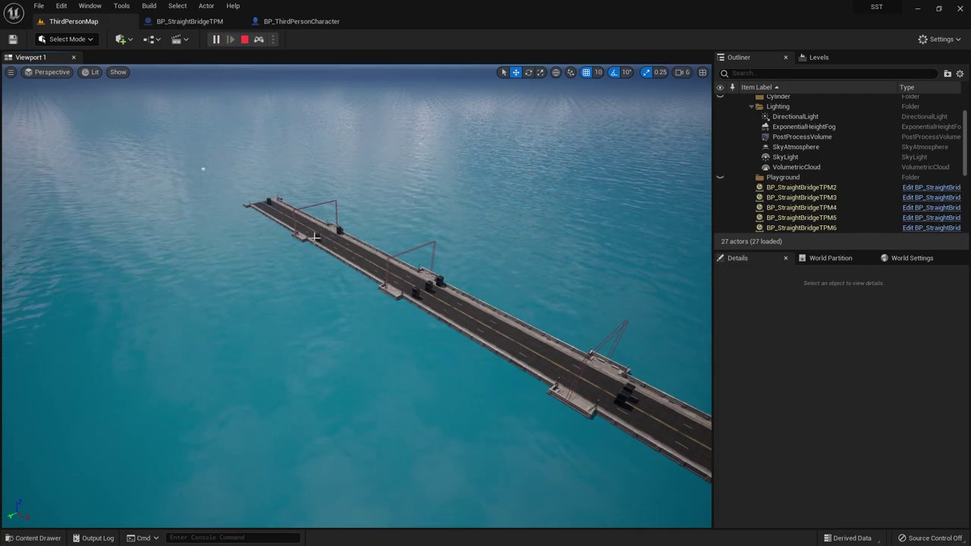
right_drag(202, 169, 175, 175)
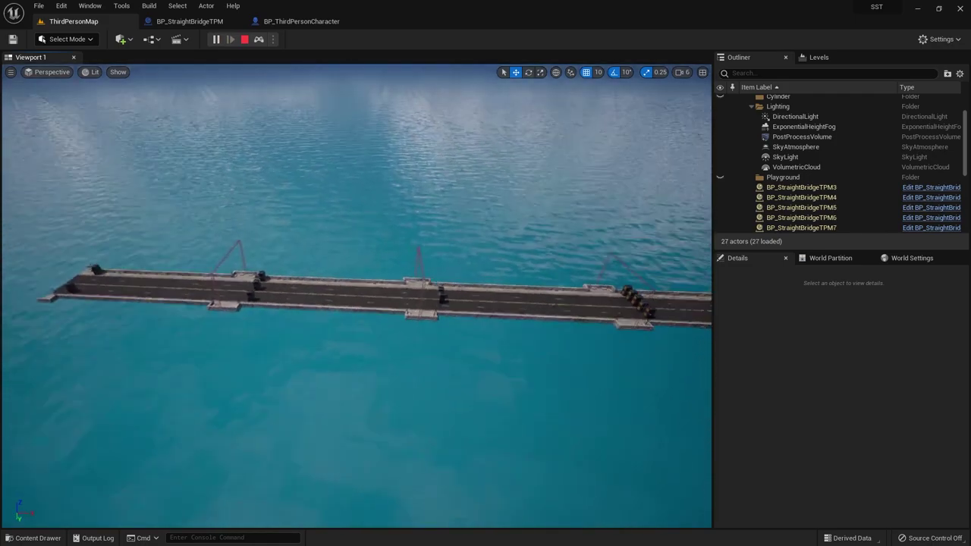
right_drag(399, 312, 399, 312)
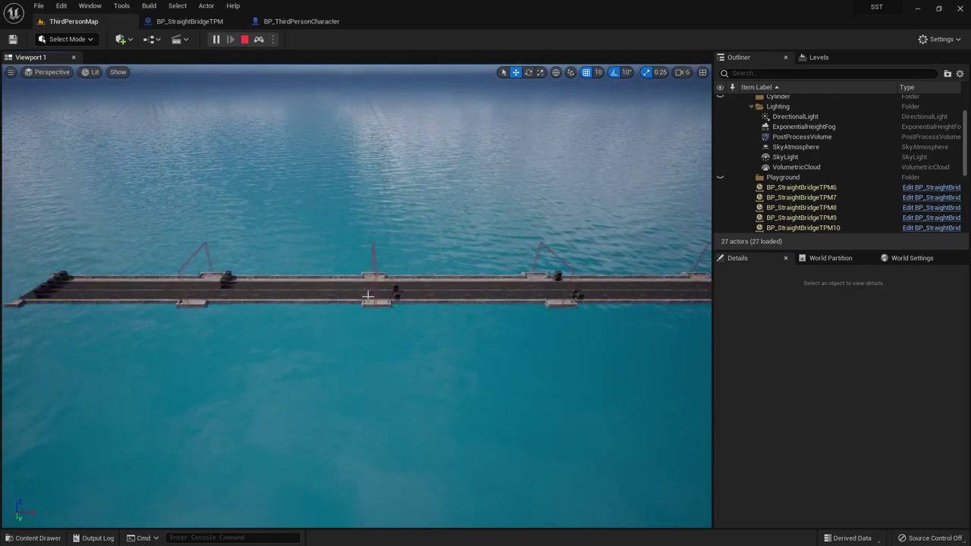
right_drag(226, 292, 227, 292)
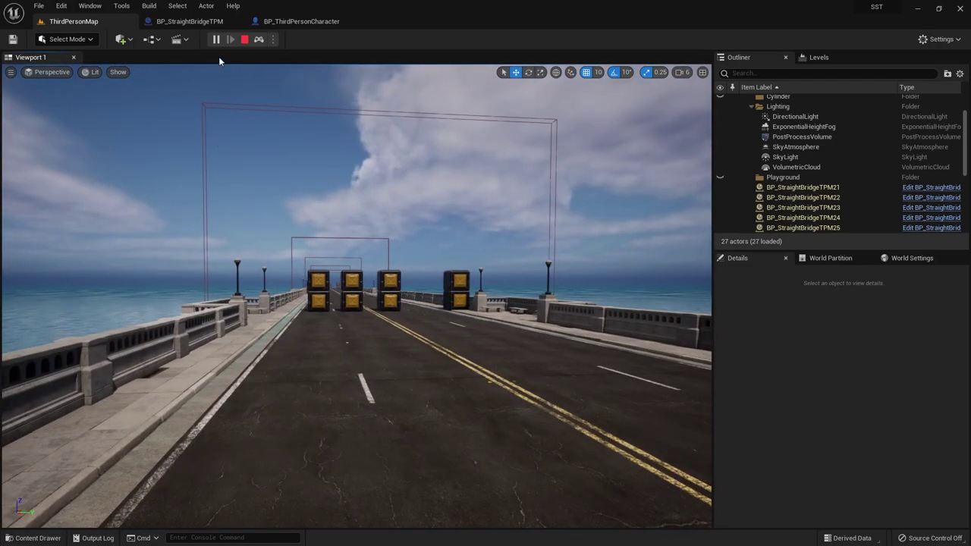
click(259, 39)
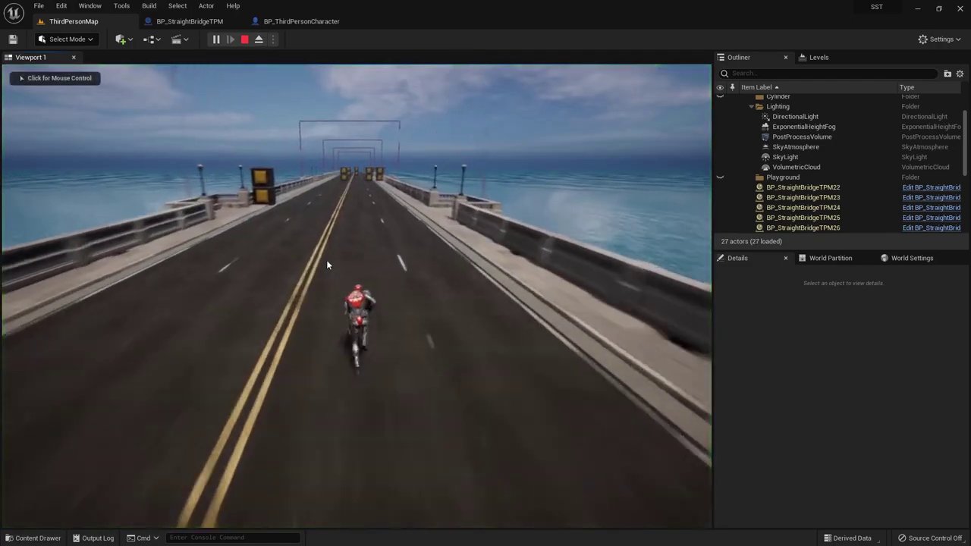